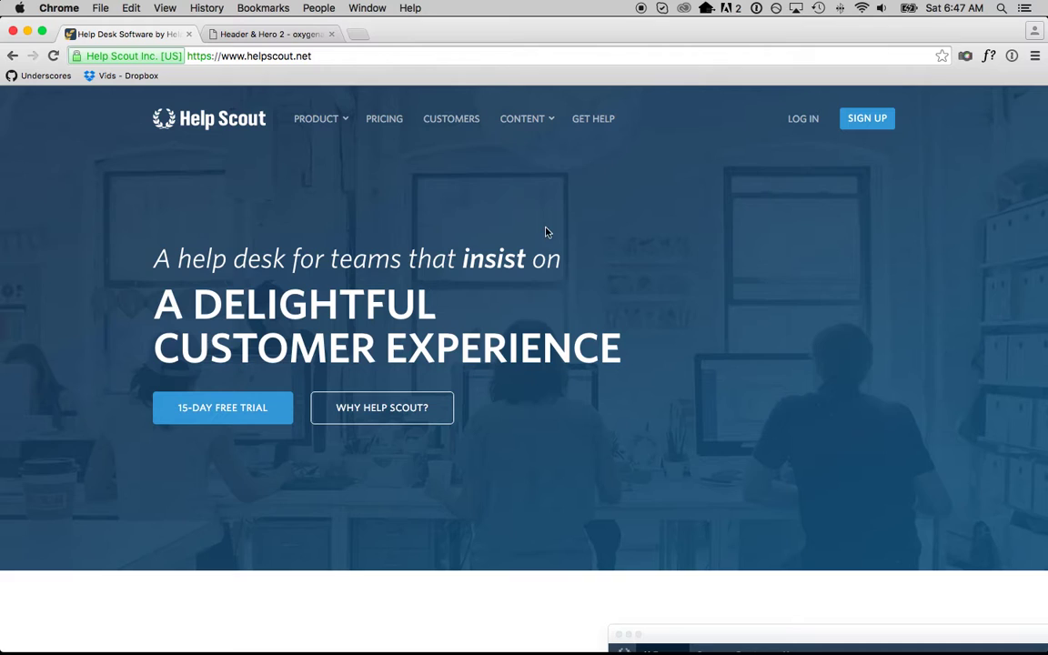
Switch to the Header & Hero 2 page builder and add a div block to the empty page
left_click(246, 35)
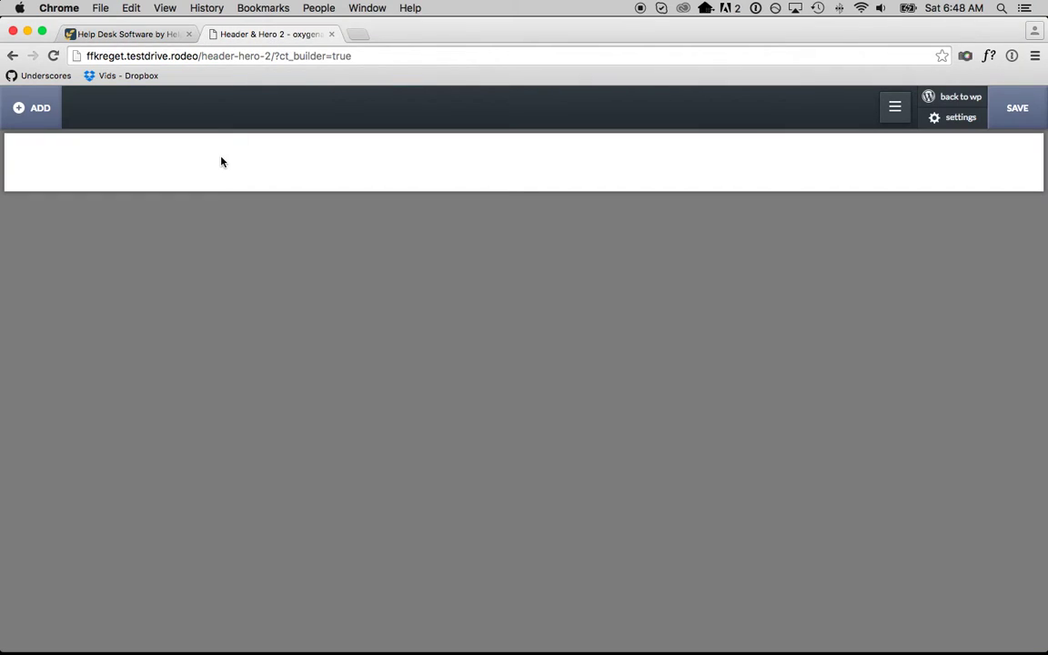
left_click(40, 109)
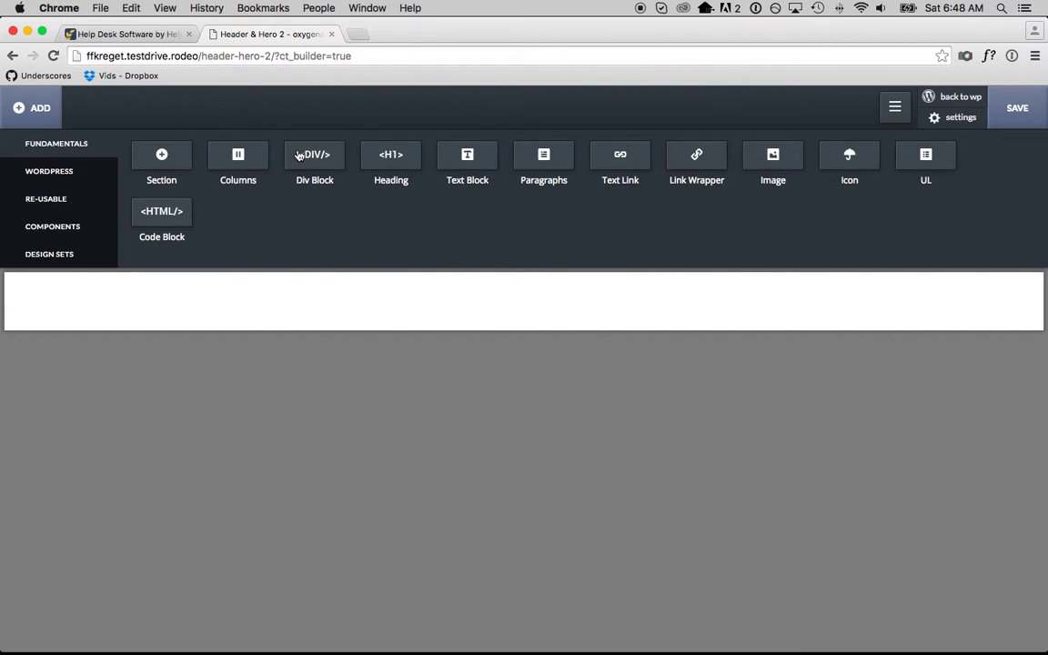
left_click(298, 156)
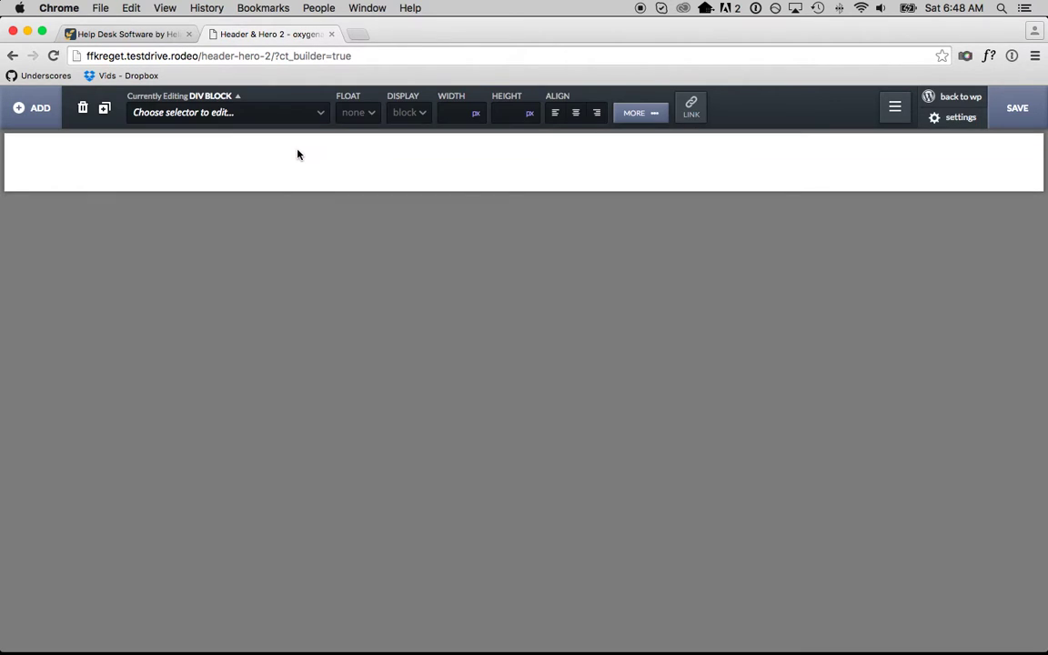
Set the div block's background image to the night city lights photo from the media library
left_click(636, 112)
left_click(138, 33)
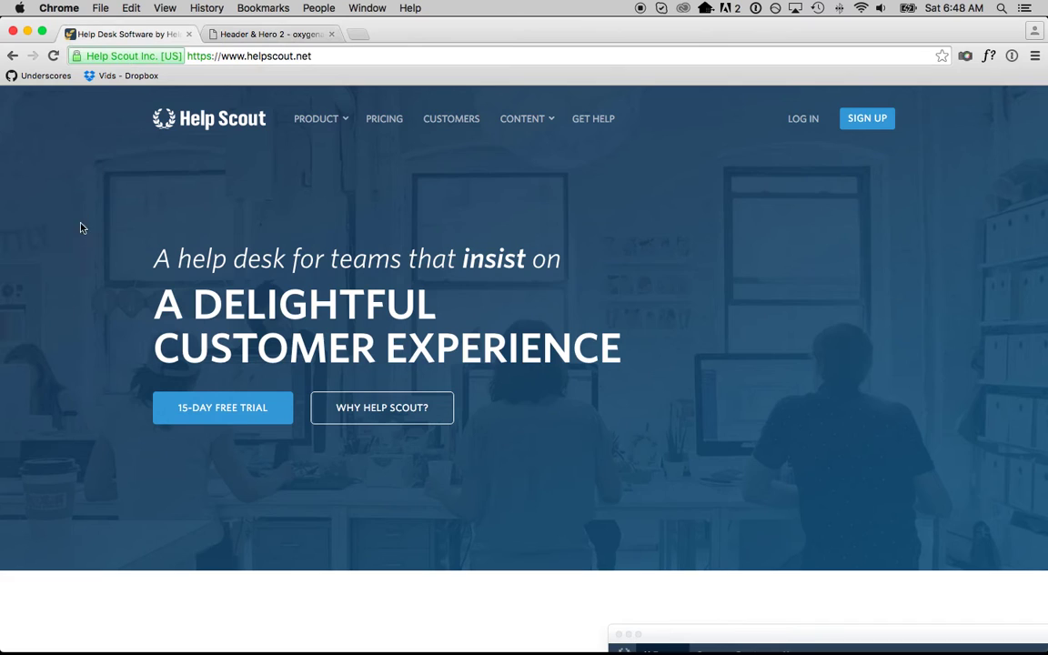
left_click(273, 33)
left_click(164, 173)
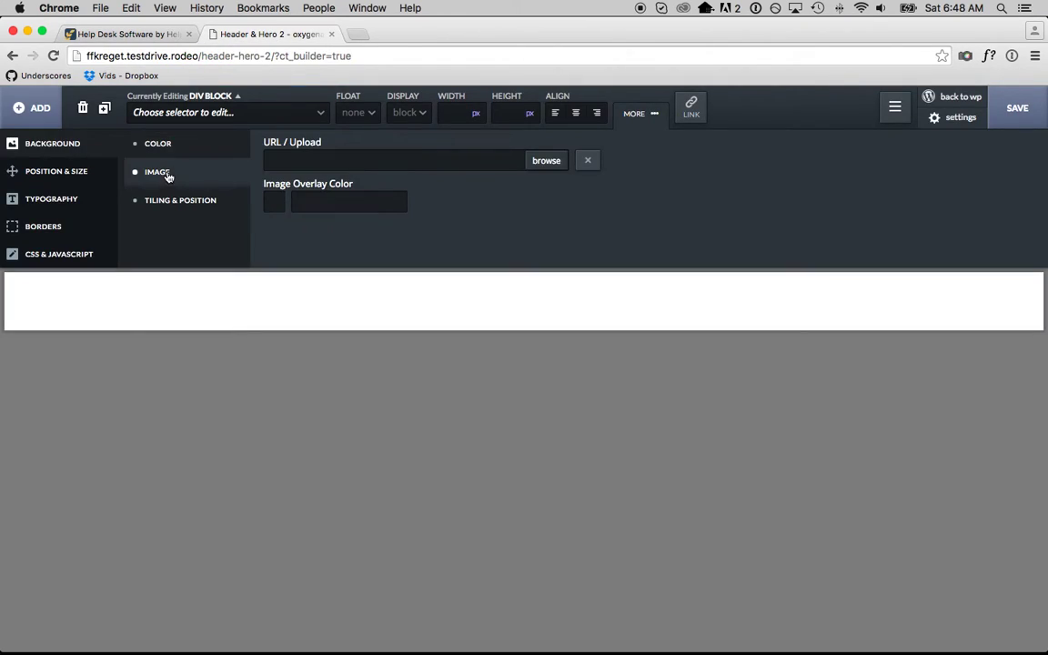
left_click(553, 159)
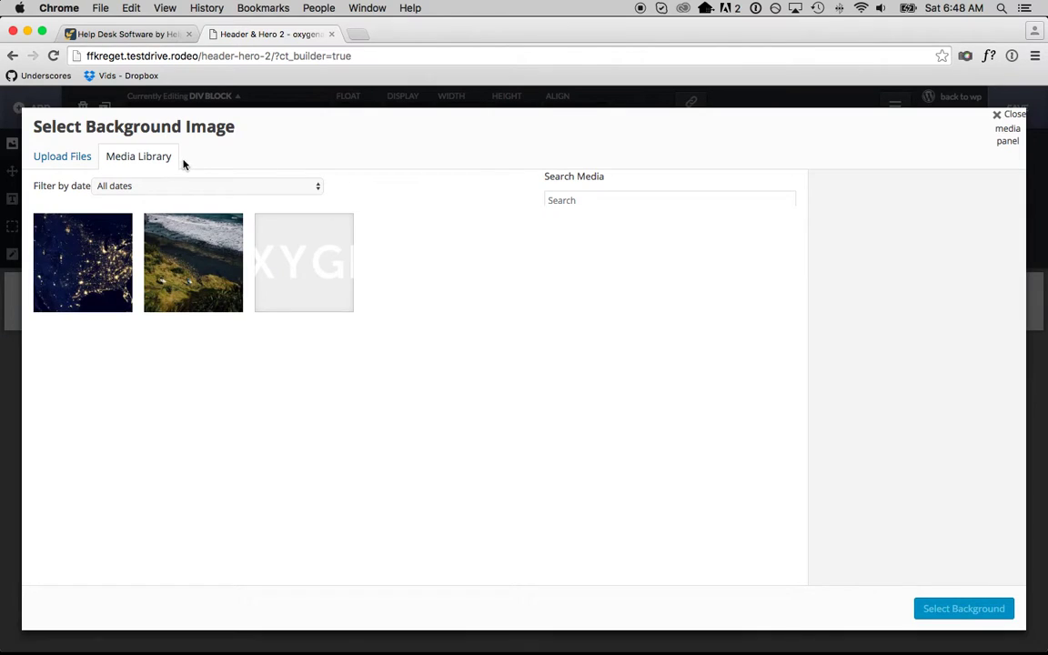
left_click(73, 158)
left_click(141, 157)
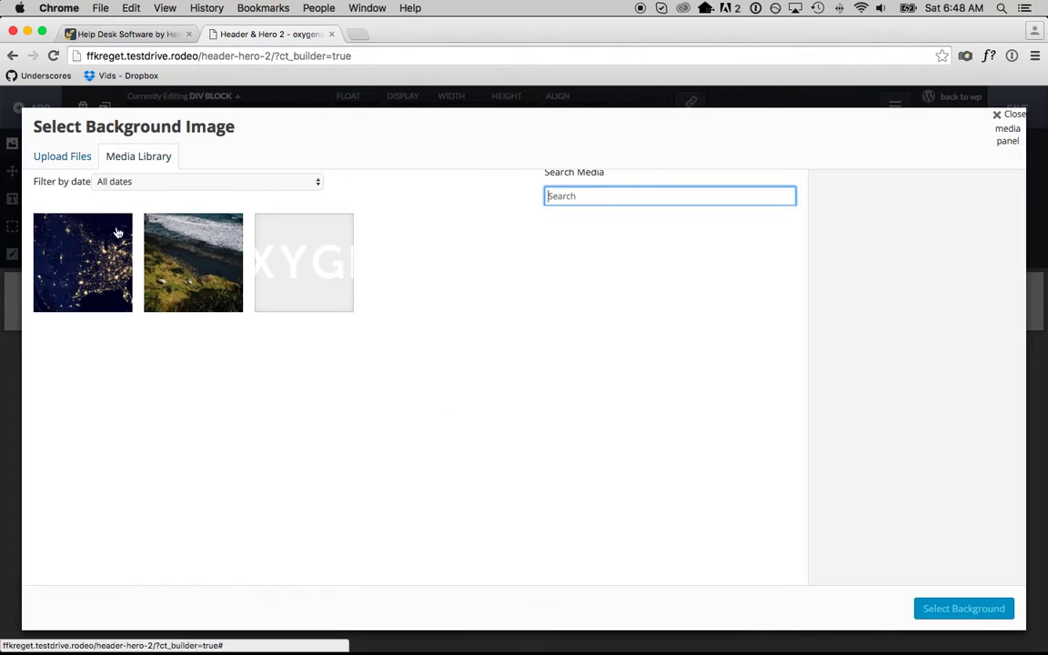
left_click(88, 241)
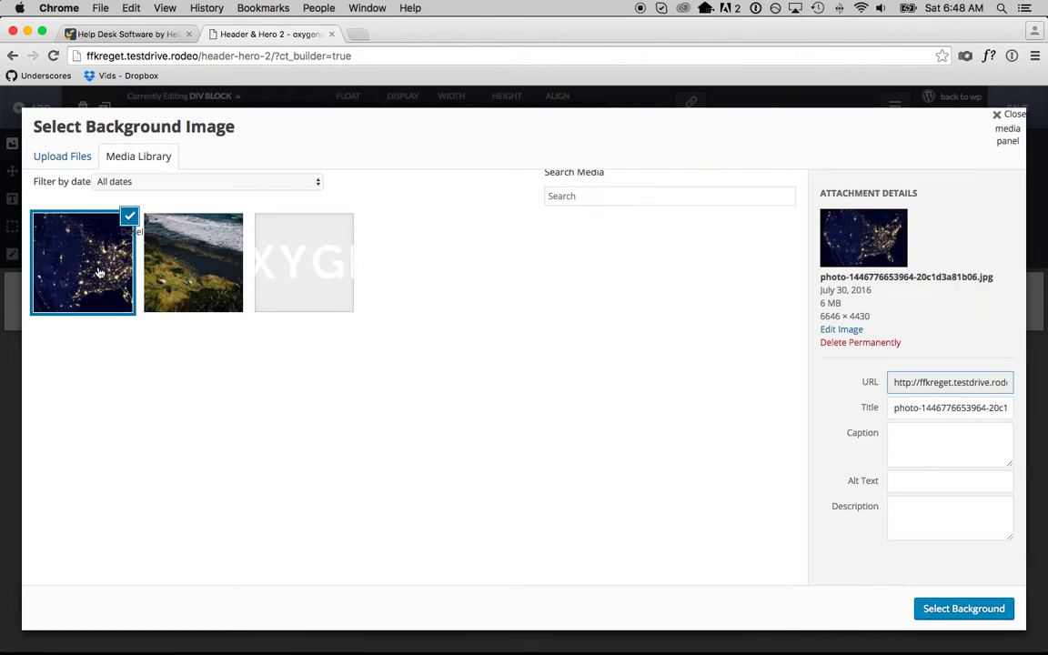
left_click(973, 609)
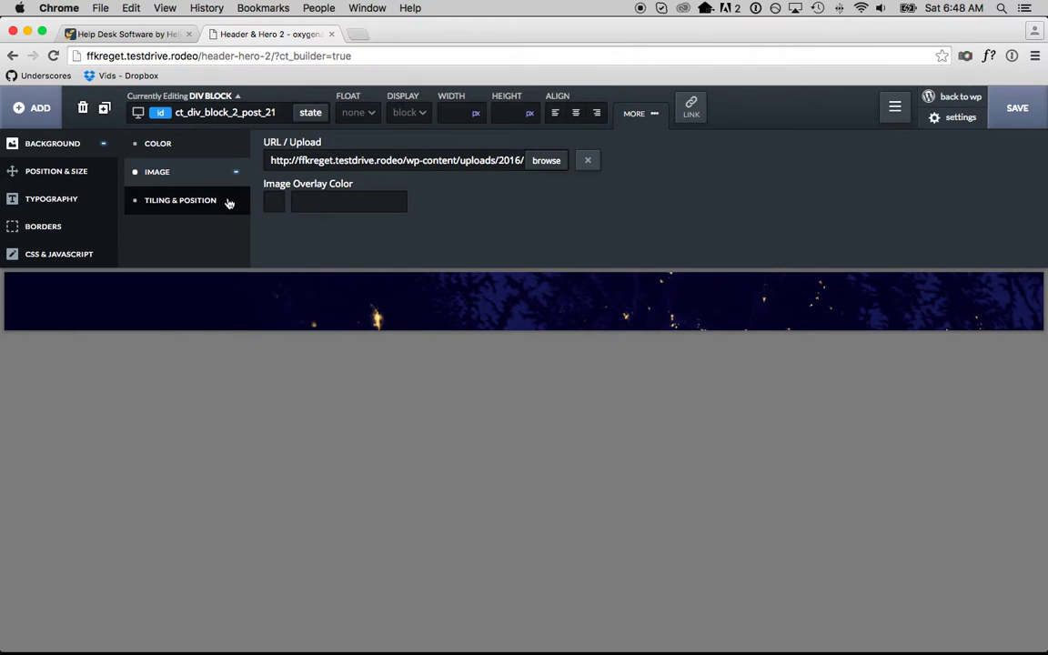
Apply a dark blue semi-transparent image overlay colour of rgba(19,37,51,0.8) to the div block's background
left_click(276, 204)
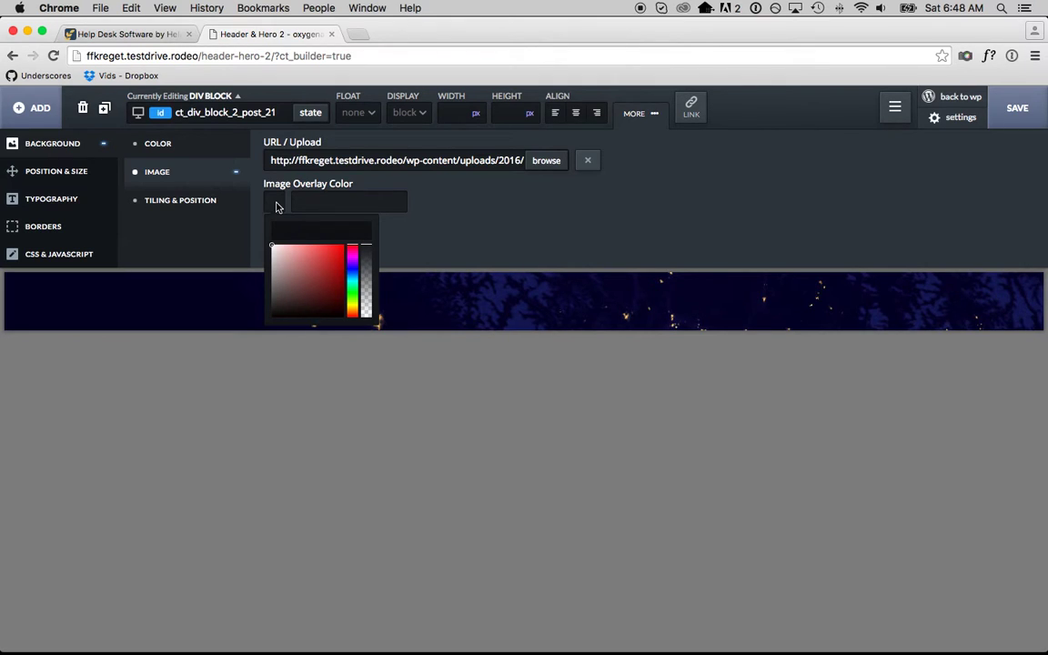
mouse_move(352, 266)
left_mouse_down()
mouse_move(352, 280)
mouse_move(368, 263)
left_mouse_up()
left_click(318, 301)
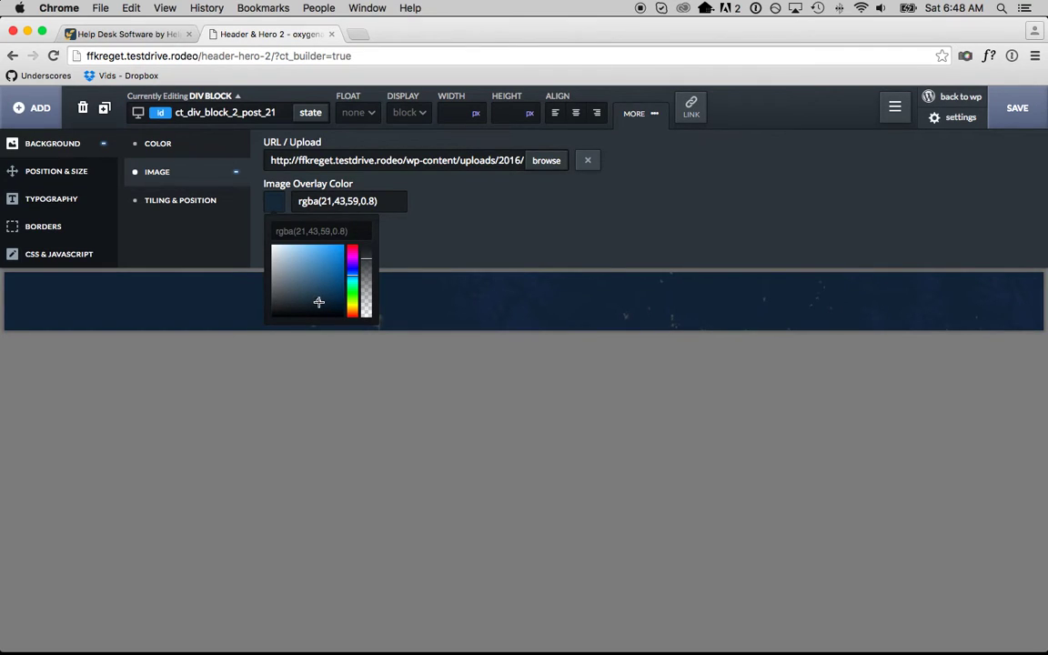
left_click_drag(319, 302, 316, 299)
left_click(408, 255)
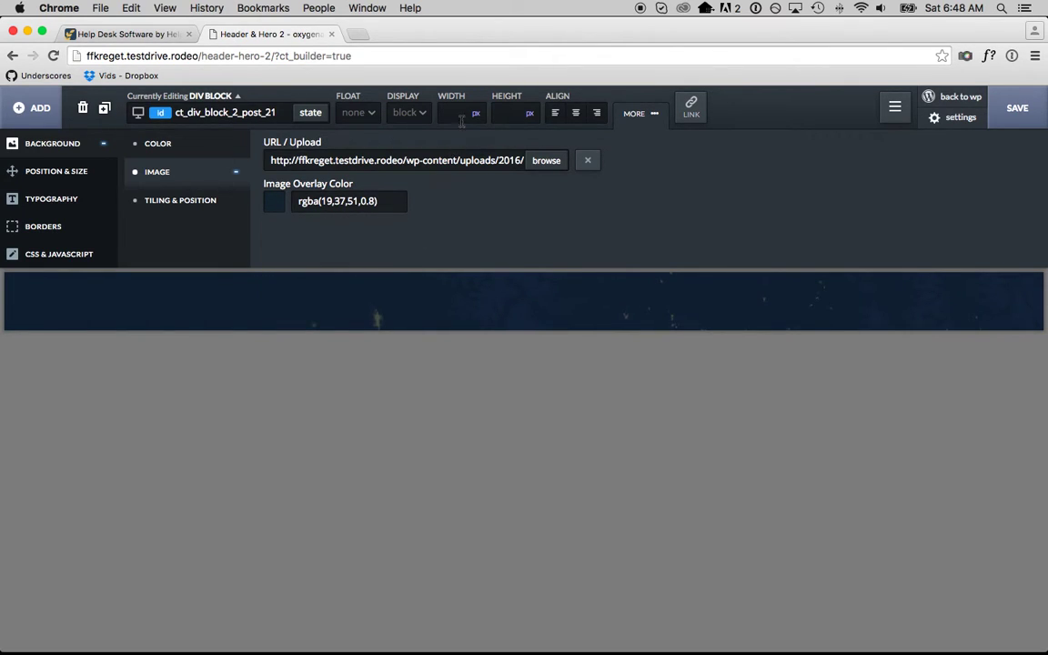
Set the div block's height to 1000 px and look over the extended background image
type("1000")
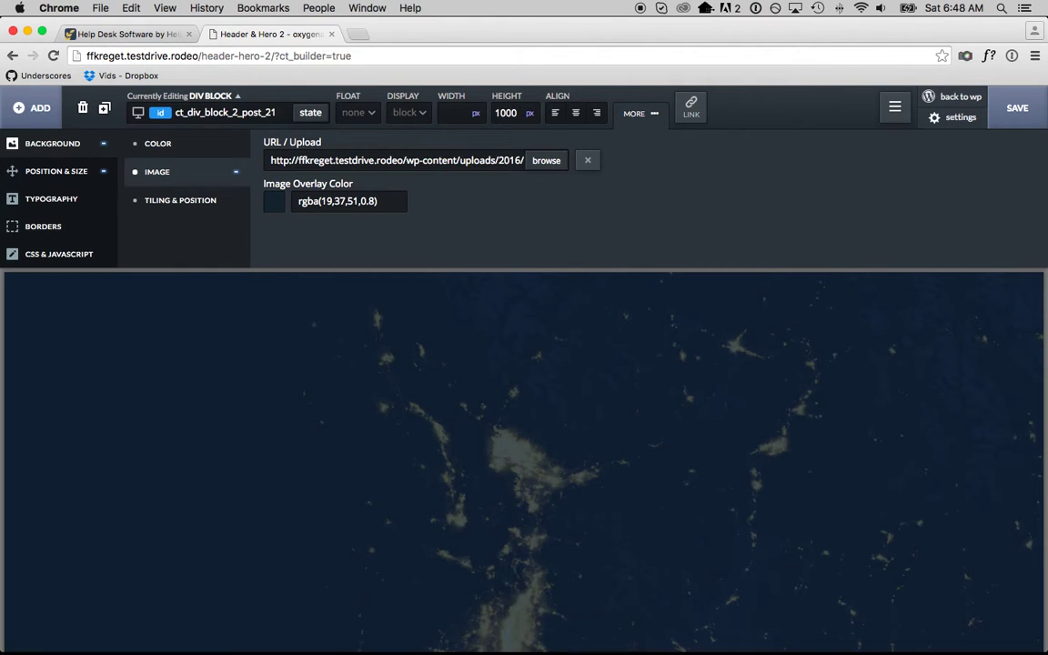
scroll(544, 369, "down", 2)
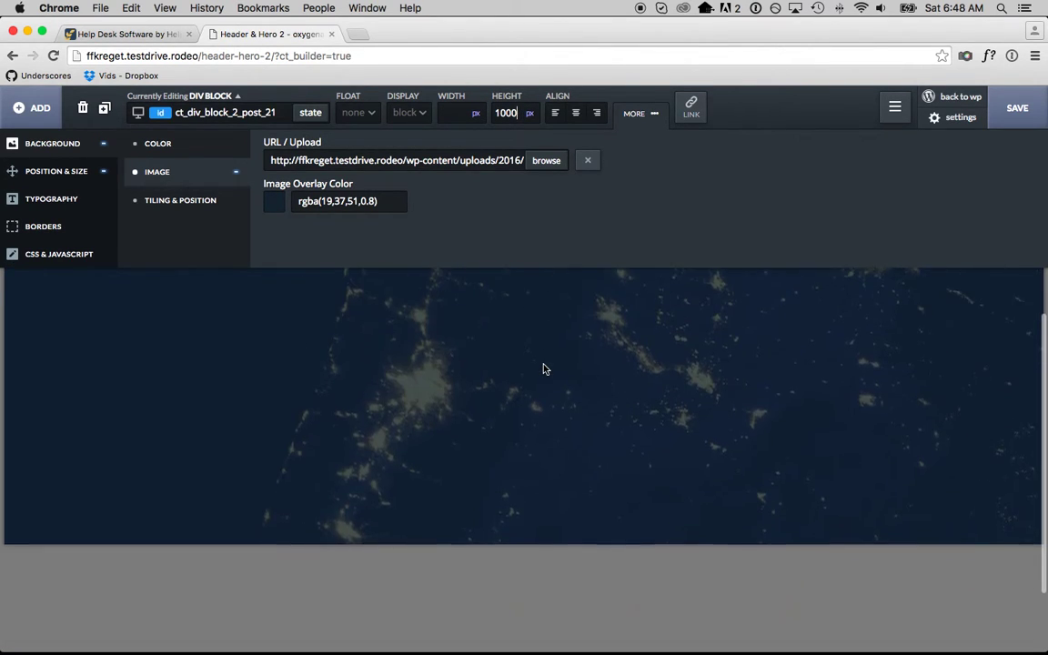
scroll(544, 369, "up", 2)
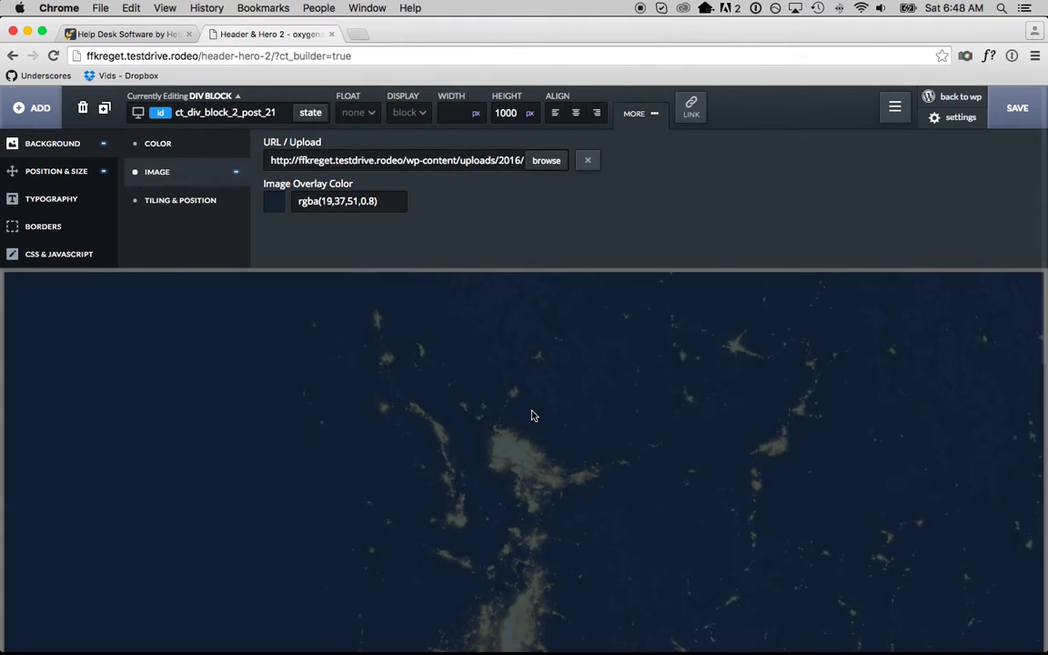
Try the resize to contain background size, switch it to resize to cover, and clear the div block's height
left_click(180, 201)
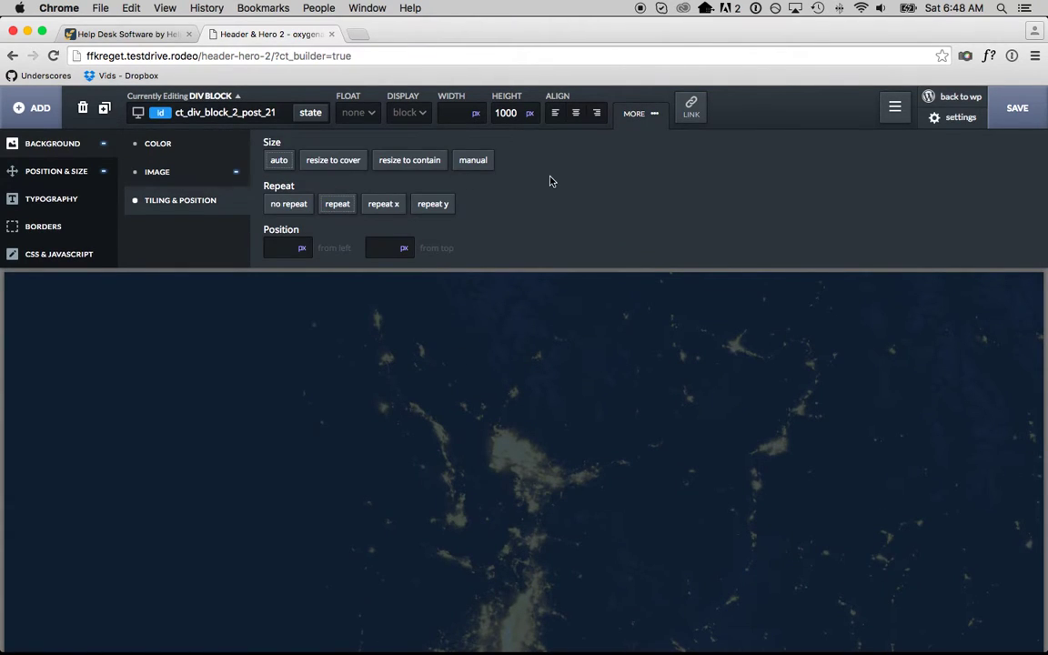
left_click(427, 164)
scroll(556, 469, "down", 3)
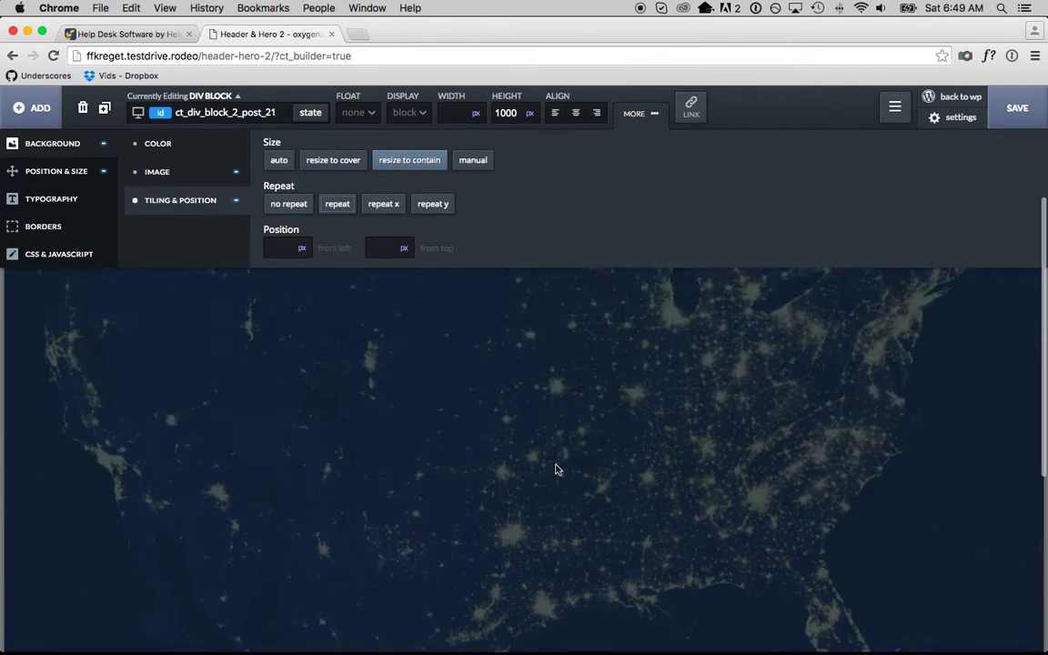
scroll(551, 451, "up", 3)
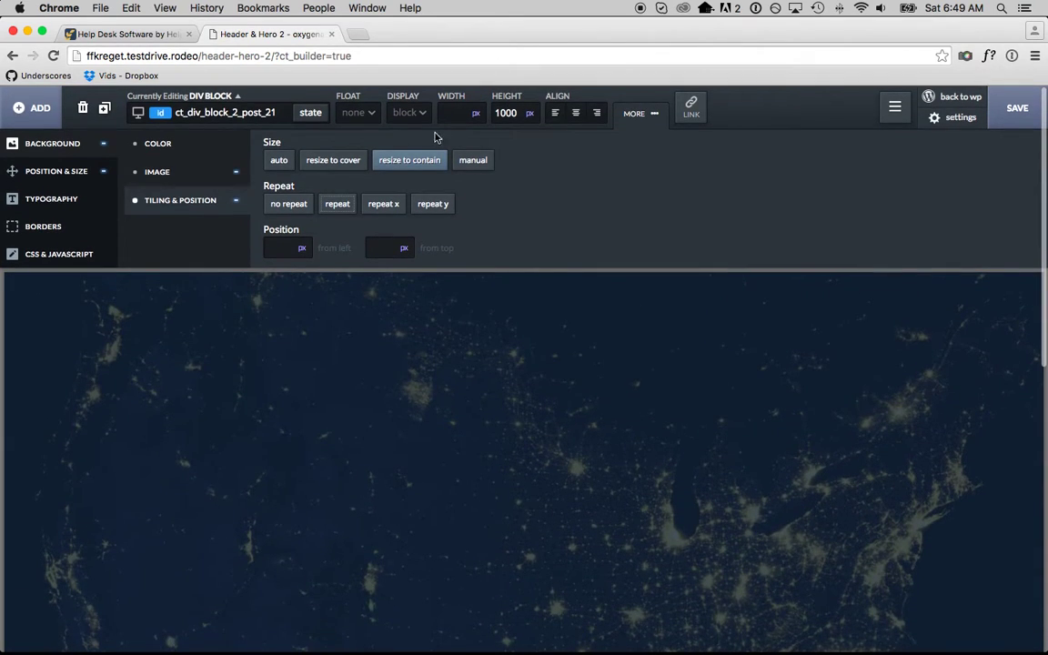
left_click(344, 163)
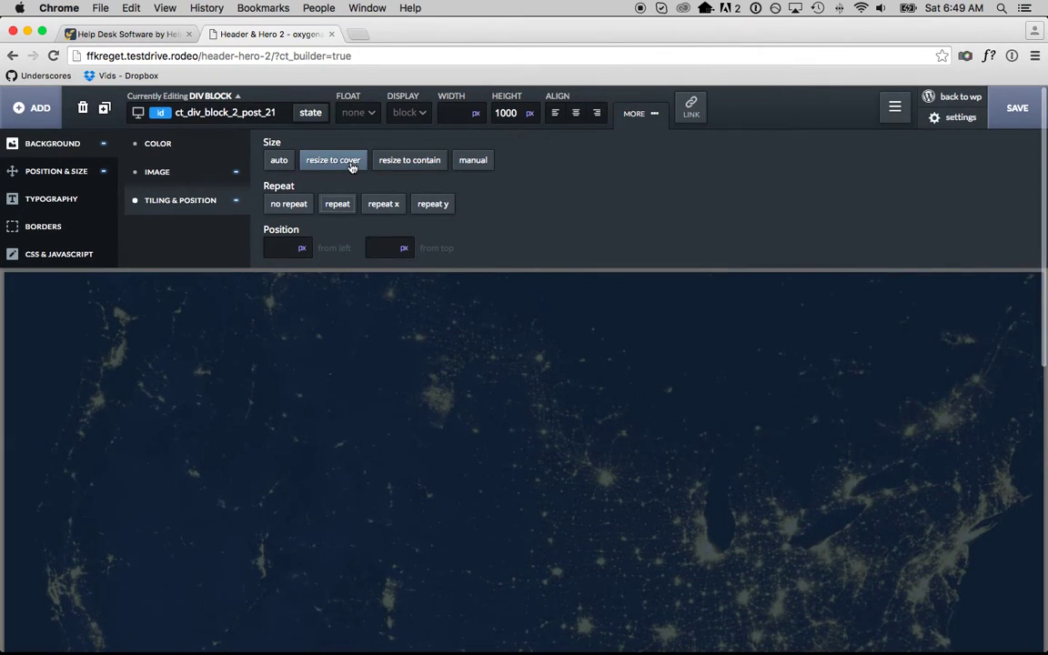
double_click(507, 112)
key("BackSpace")
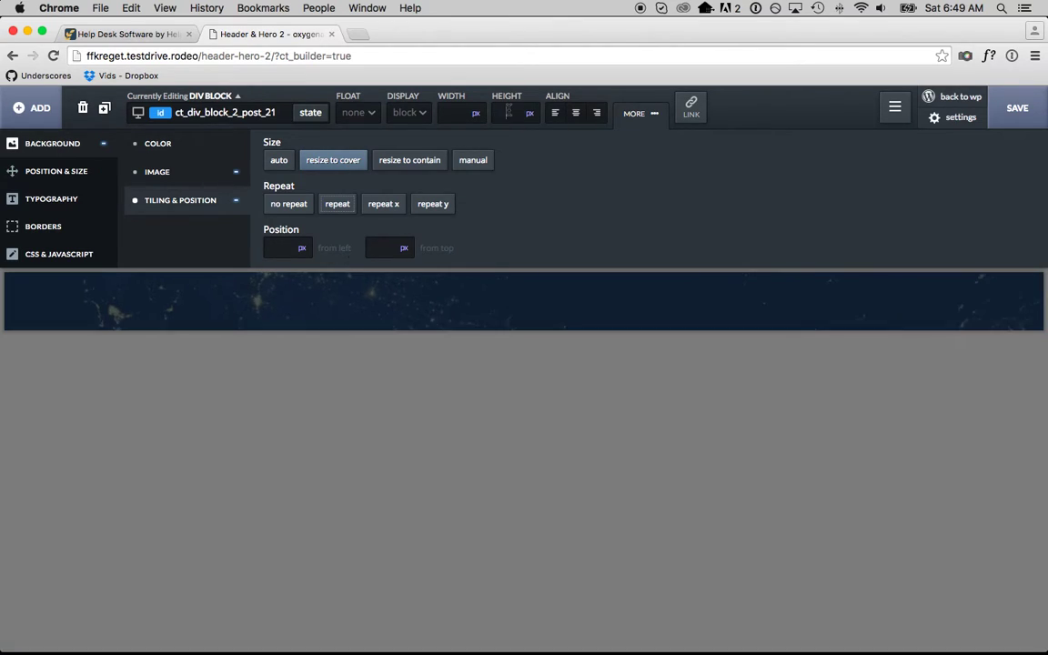
Add a section inside the div block with the background image
left_click(640, 113)
left_click(47, 117)
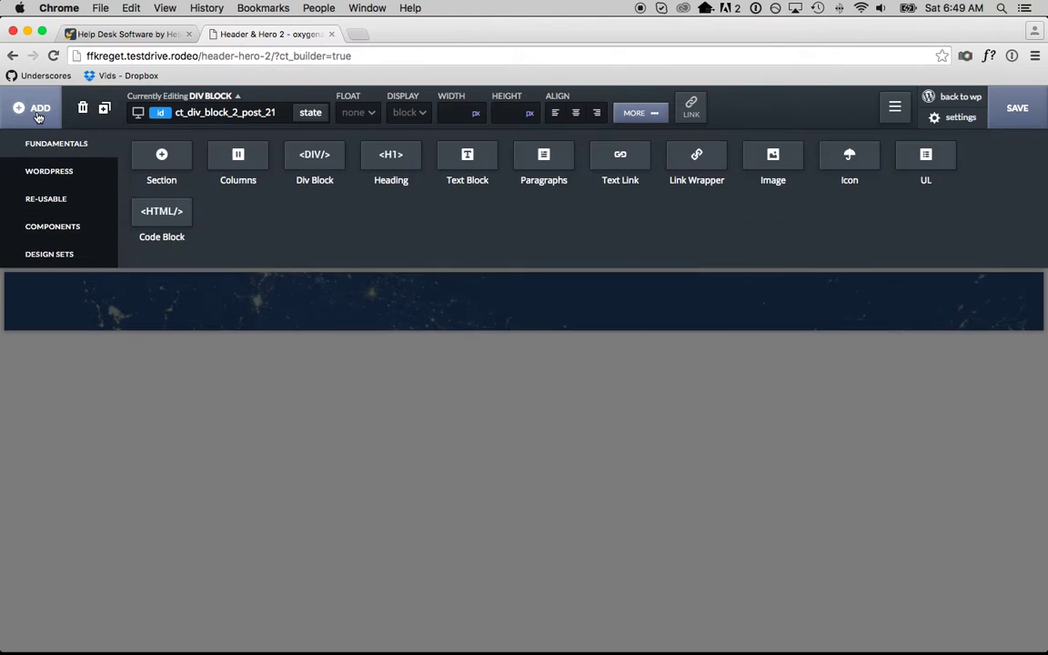
left_click(159, 150)
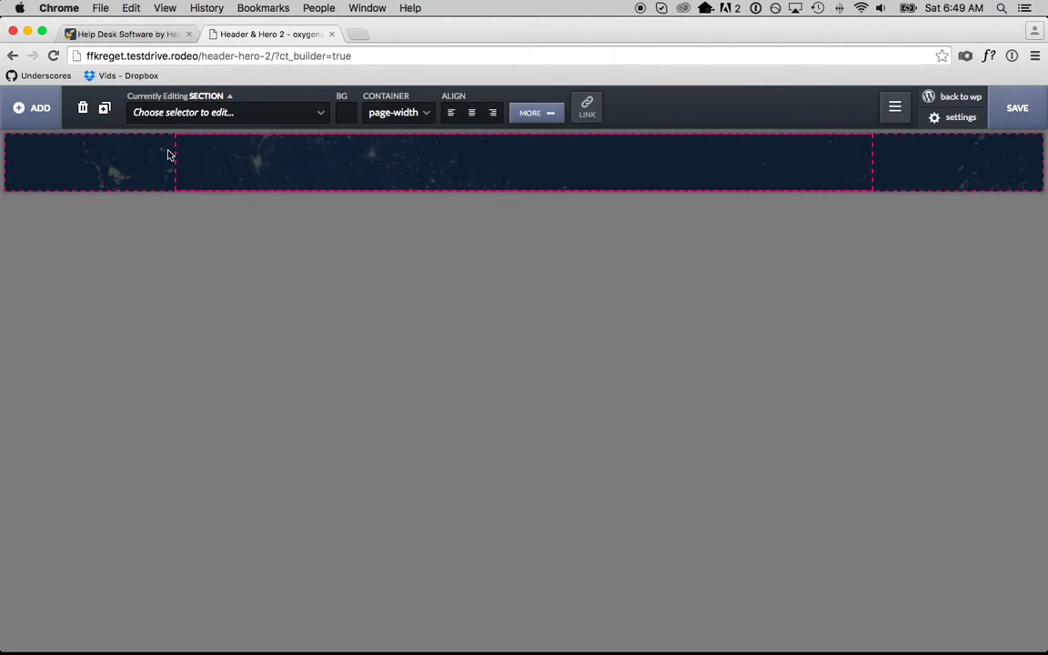
Check the Help Scout header for reference, and add an image to the section using oxygen-logo-white-2.png from the media library
left_click(156, 35)
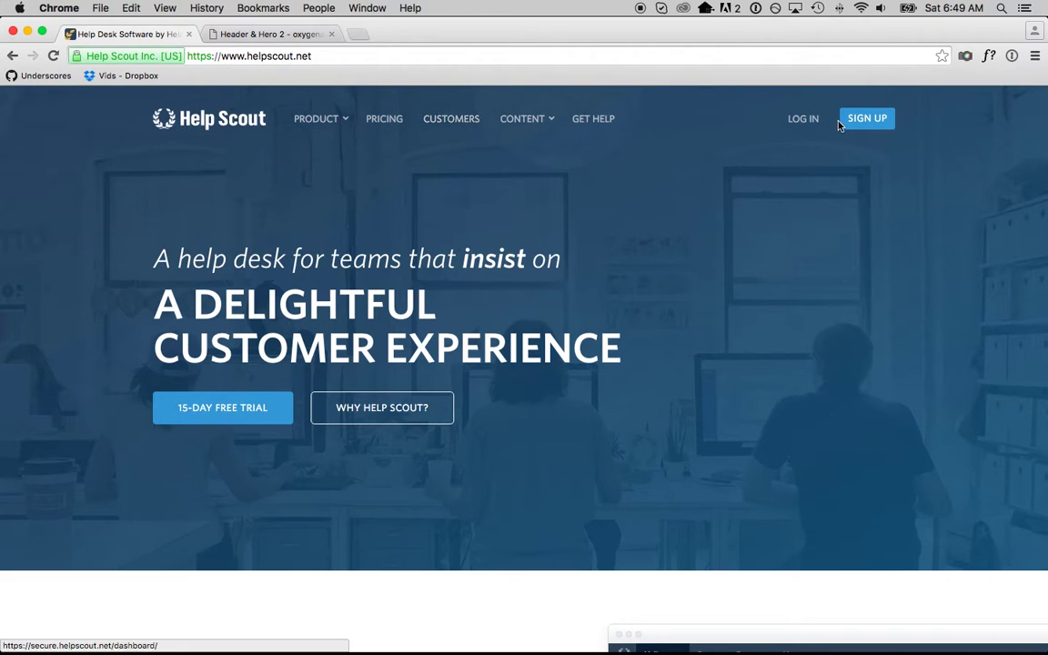
left_click(271, 33)
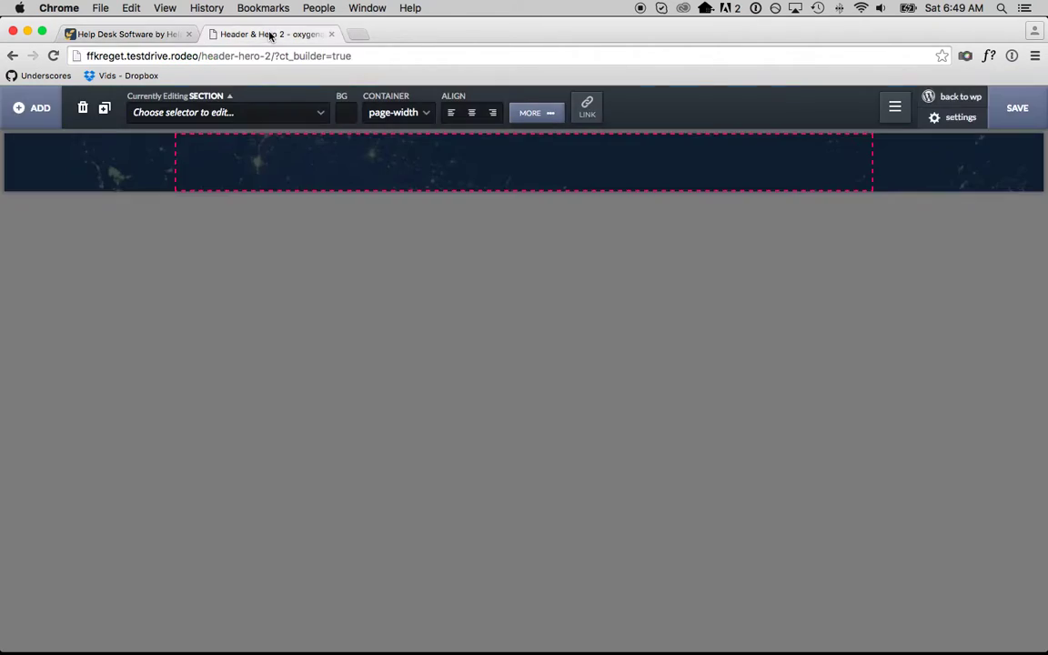
left_click(43, 122)
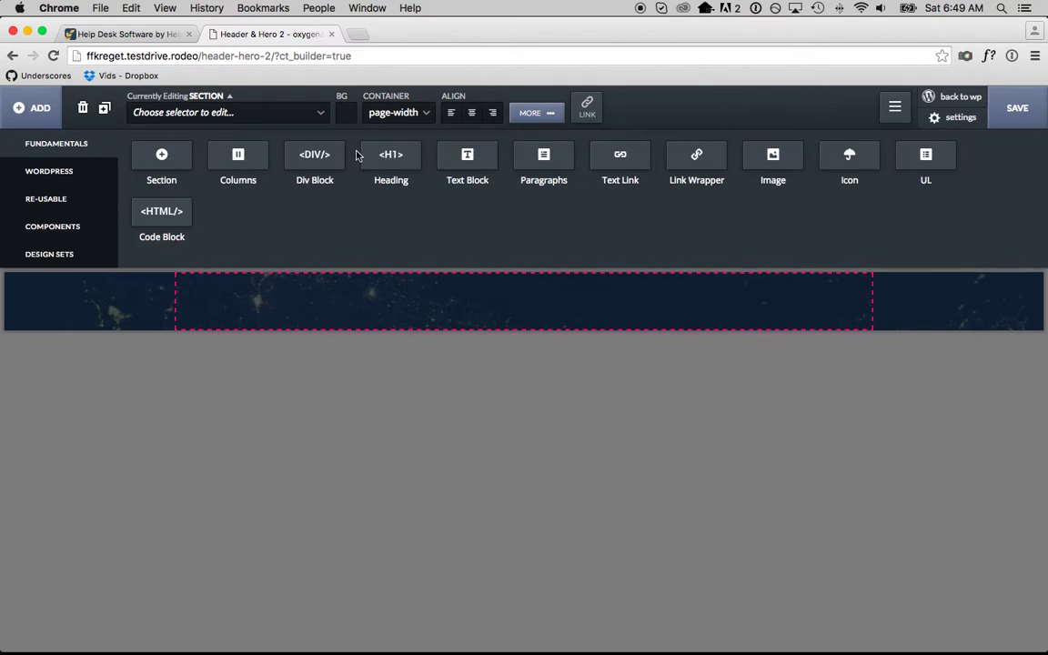
left_click(772, 168)
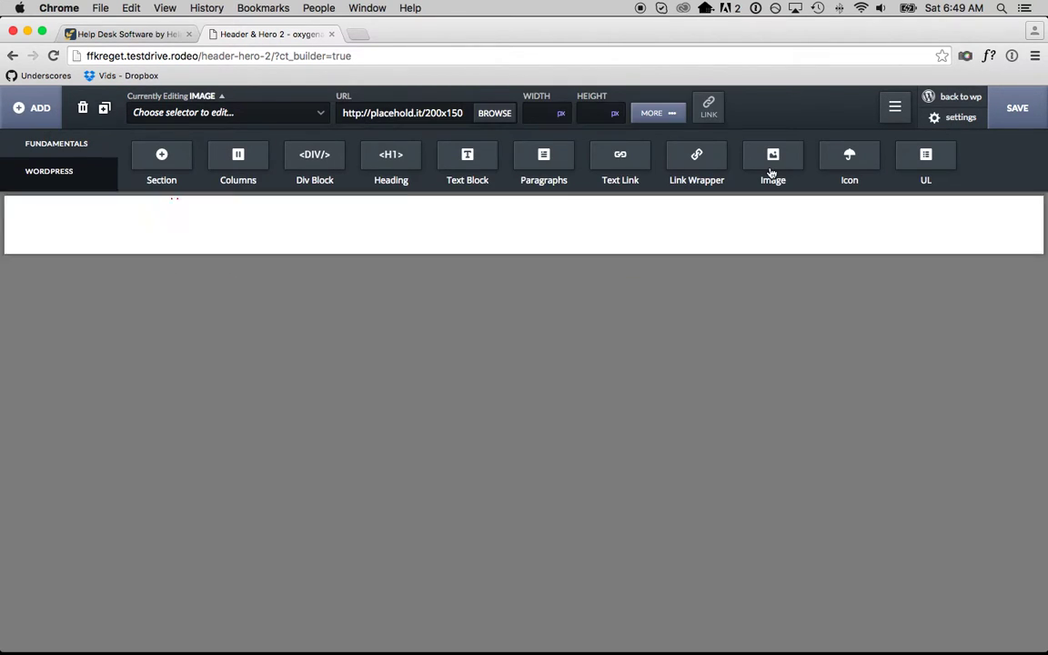
left_click(496, 114)
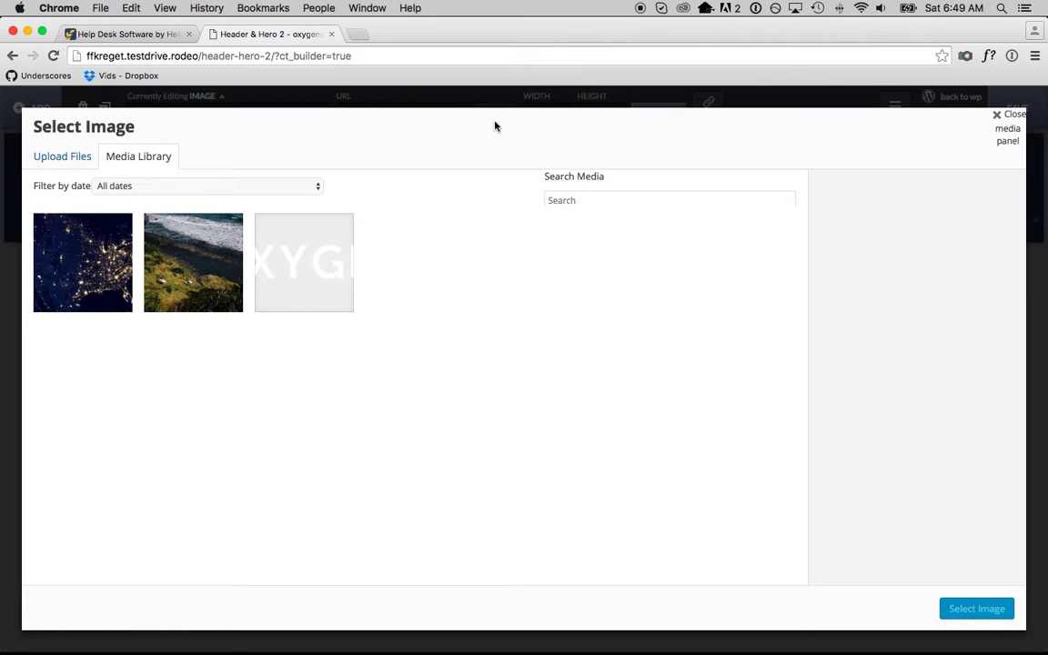
left_click(330, 247)
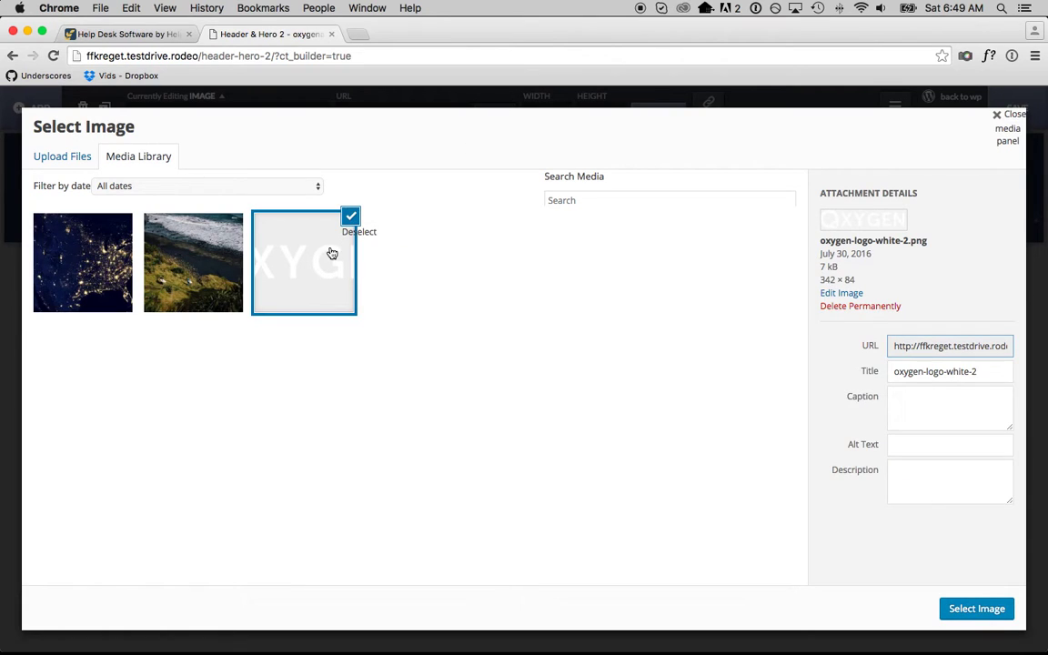
left_click(979, 606)
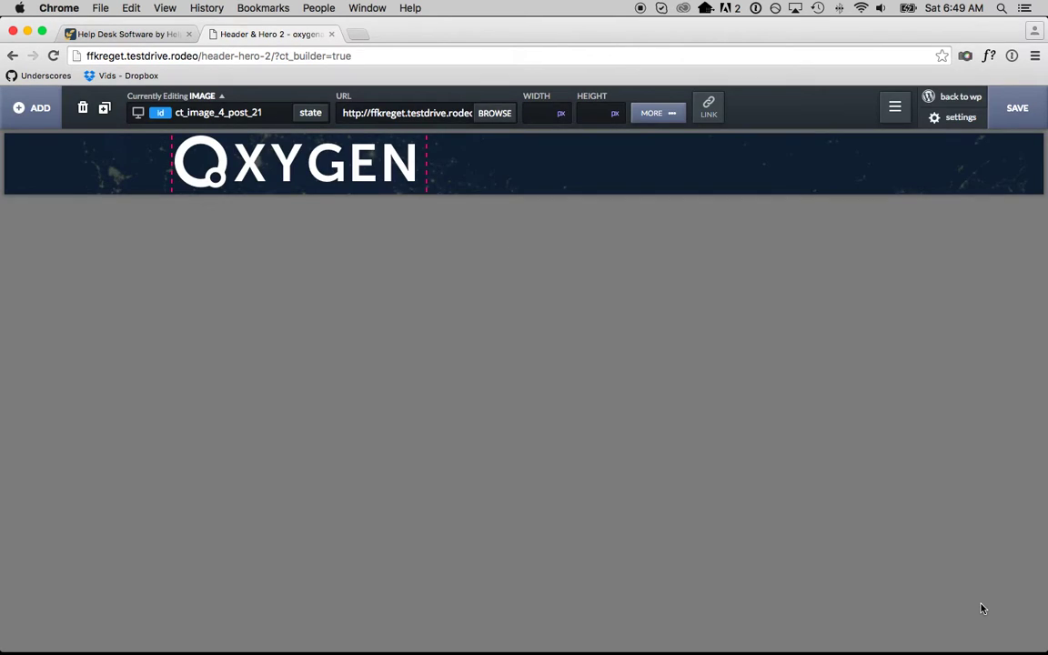
Set the Oxygen logo image's width to 118 px
left_click(536, 114)
type("100")
key("Up")
key("Up")
key("Up")
key("Up")
key("Up")
key("Up")
key("Up")
key("Up")
key("Up")
key("Up")
key("Up")
key("Up")
key("Up")
key("Up")
key("Up")
key("Up")
key("Up")
key("Up")
key("Up")
key("Up")
key("Up")
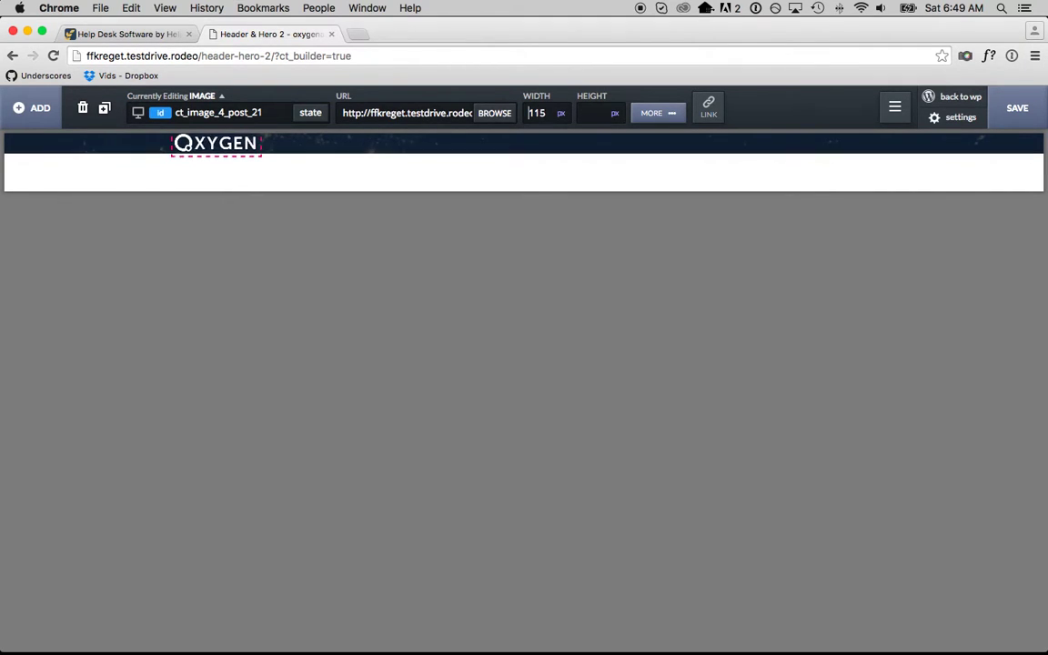
key("Down")
key("Down")
key("Down")
key("Down")
key("Down")
key("Down")
key("Down")
key("Down")
key("Down")
key("Down")
key("Down")
key("Down")
key("Down")
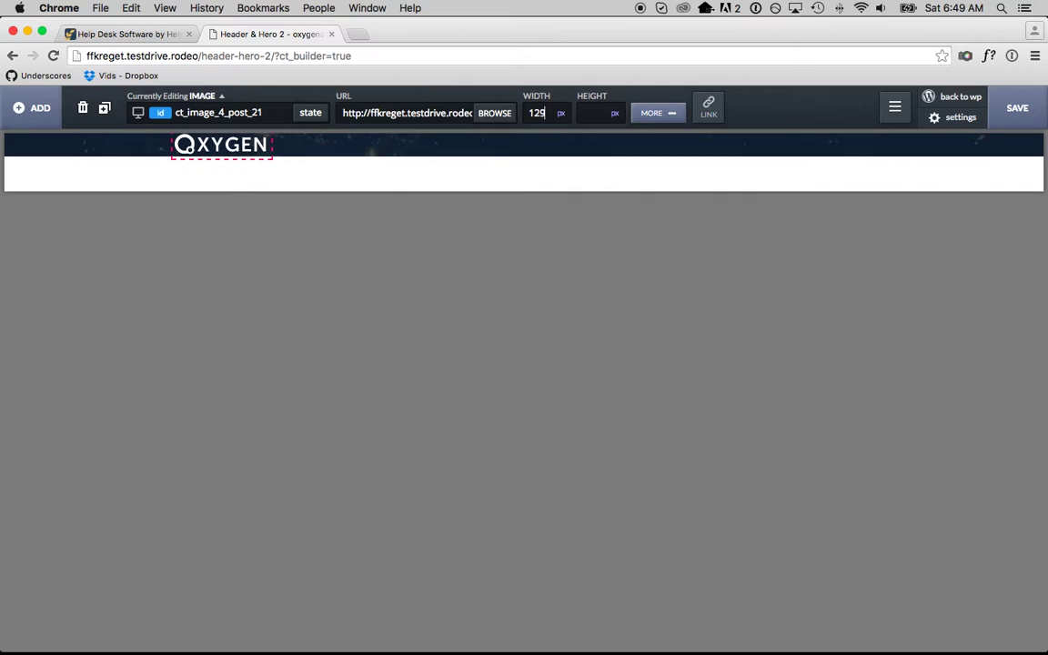
key("Down")
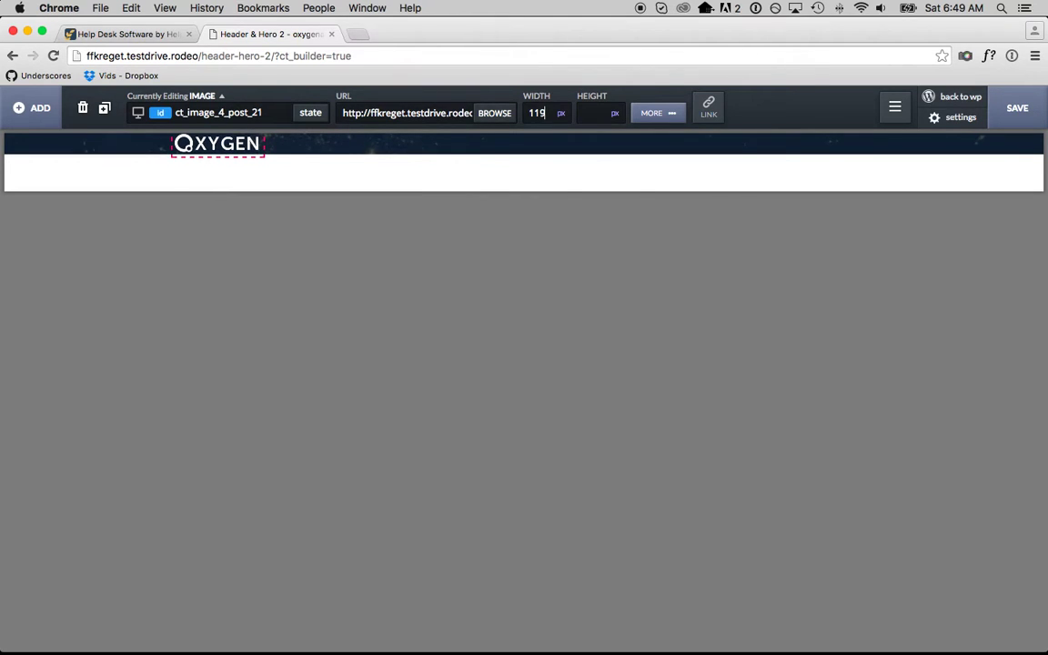
key("Down")
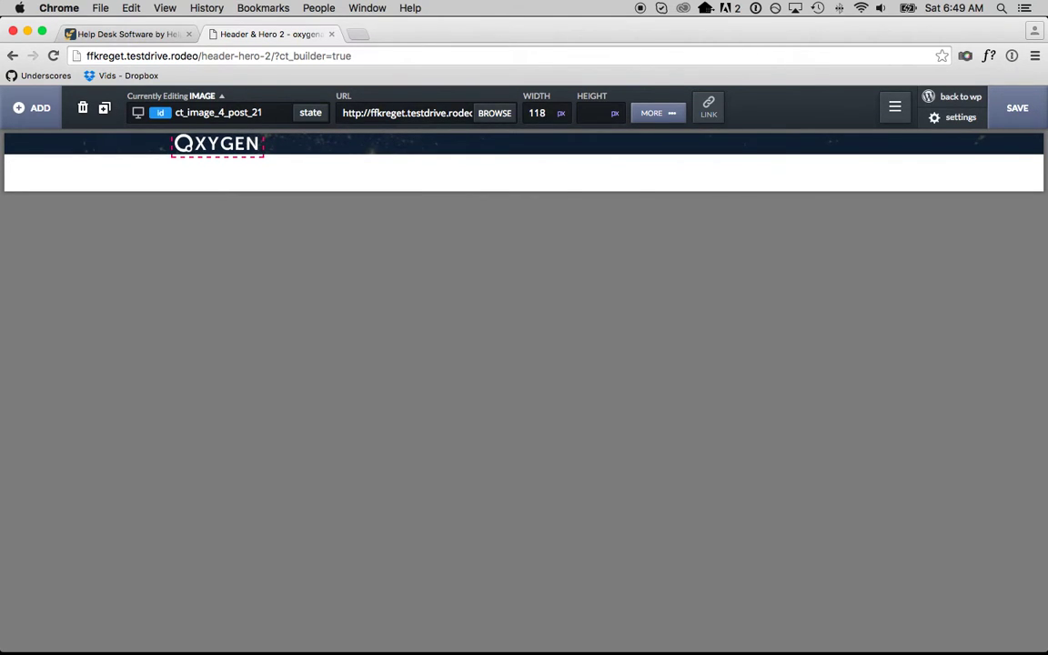
Set the header section's top container padding to 25 px and apply the same value to the bottom
left_click(108, 137)
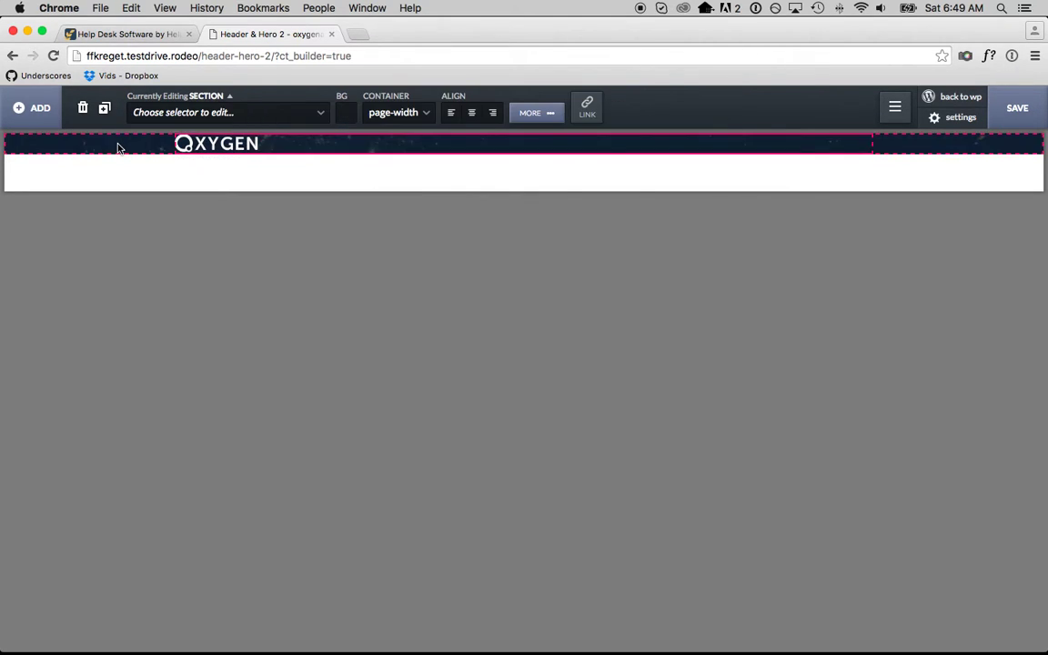
left_click(532, 112)
left_click(72, 174)
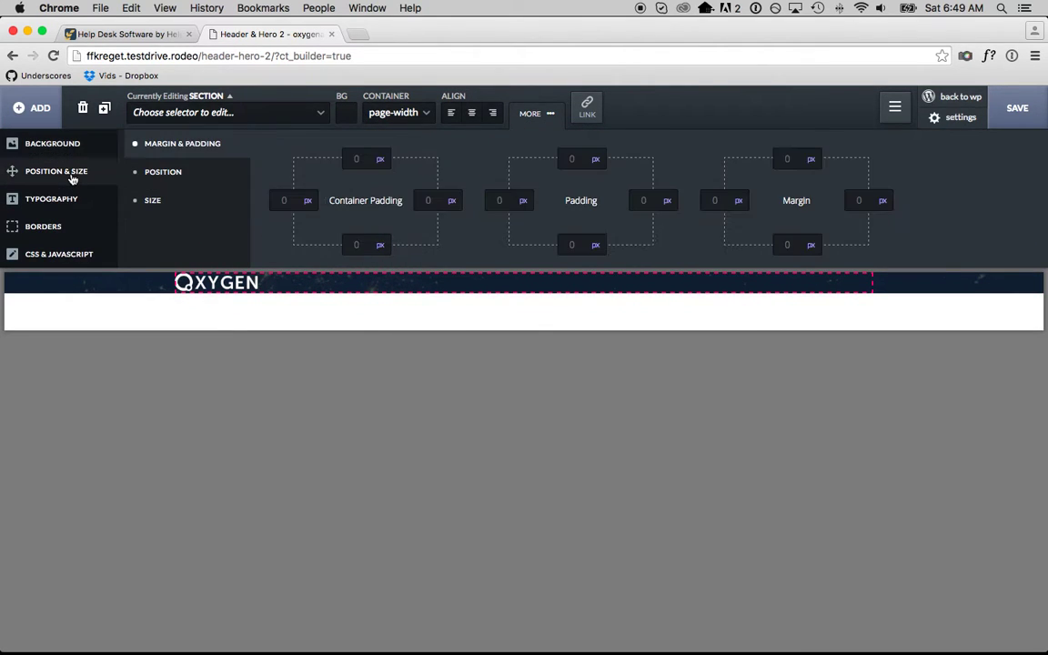
left_click(356, 159)
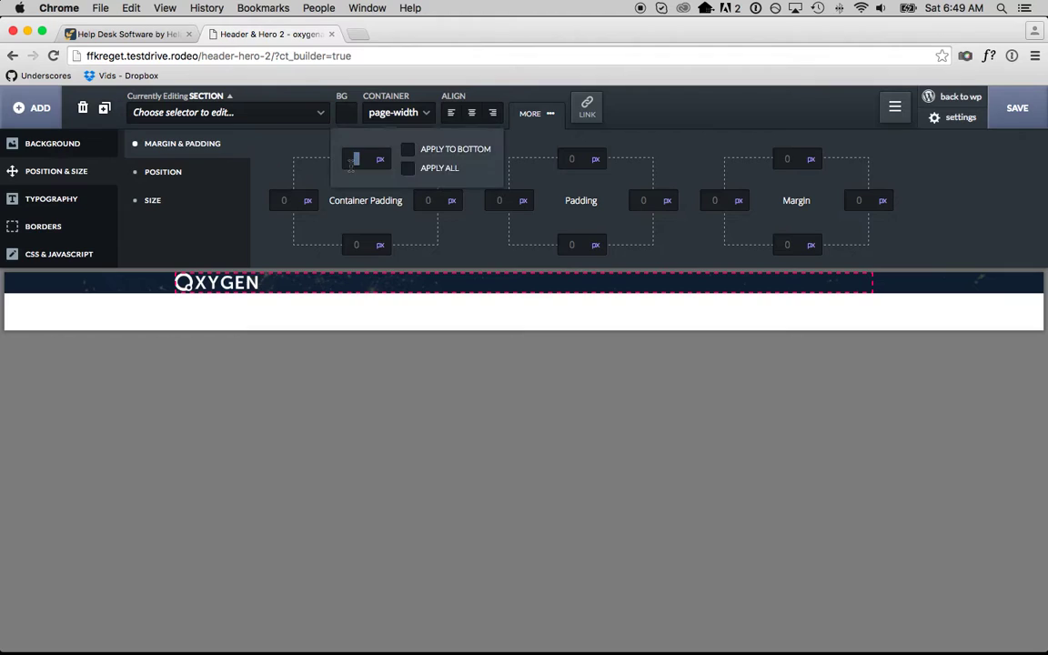
type("25")
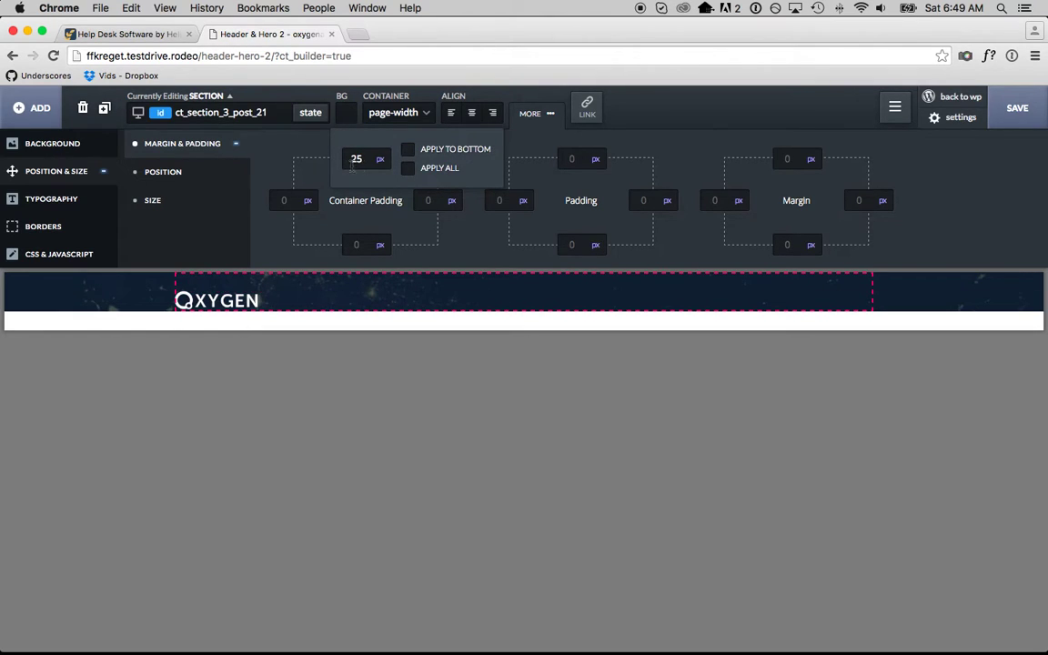
left_click(456, 151)
Float the Oxygen logo image to the left within the header section
left_click(237, 303)
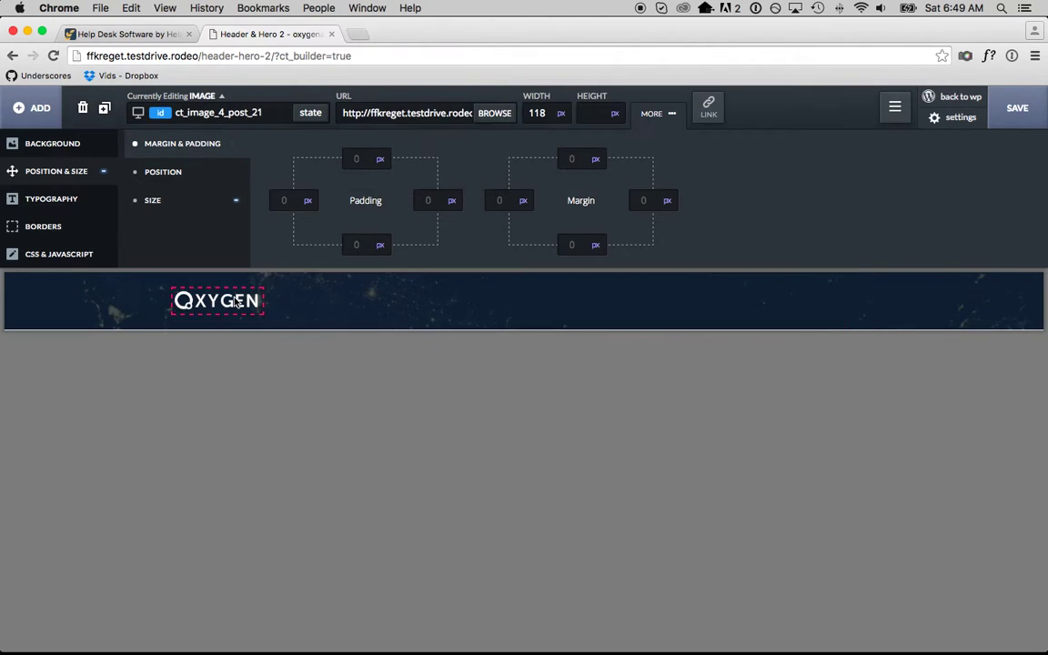
left_click(187, 171)
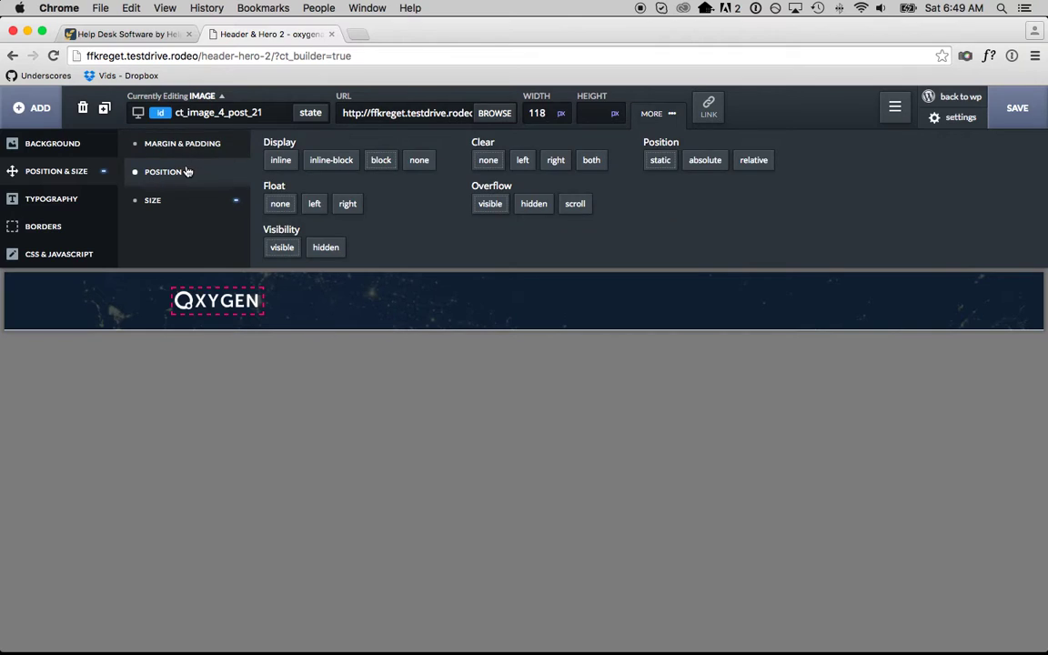
left_click(315, 205)
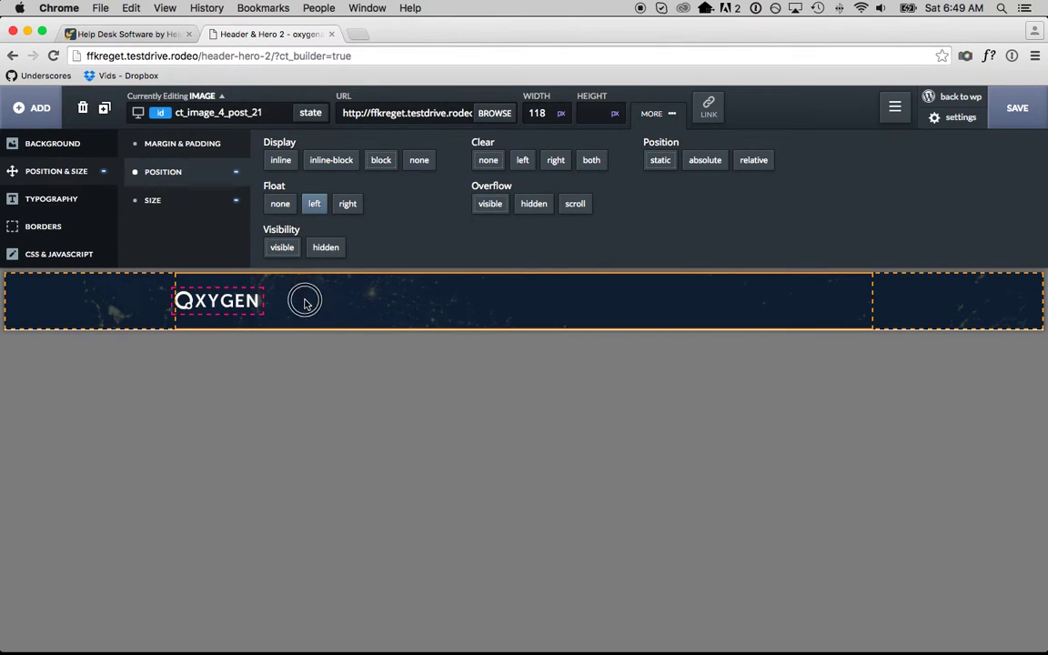
Add a div block inside the header section and float it left beside the logo
left_click(306, 304)
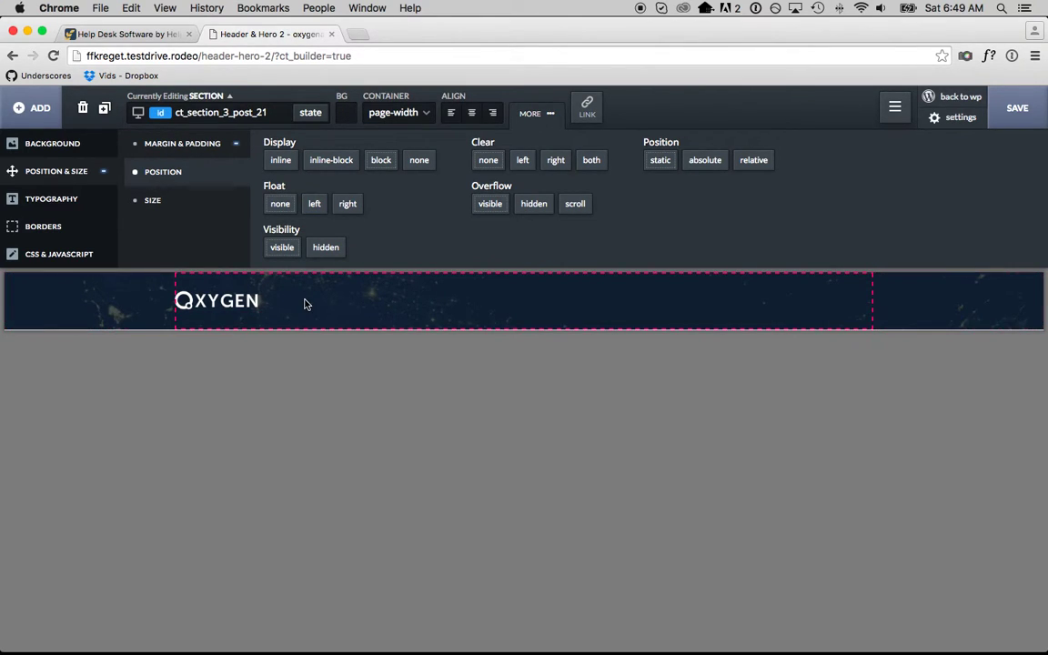
left_click(28, 107)
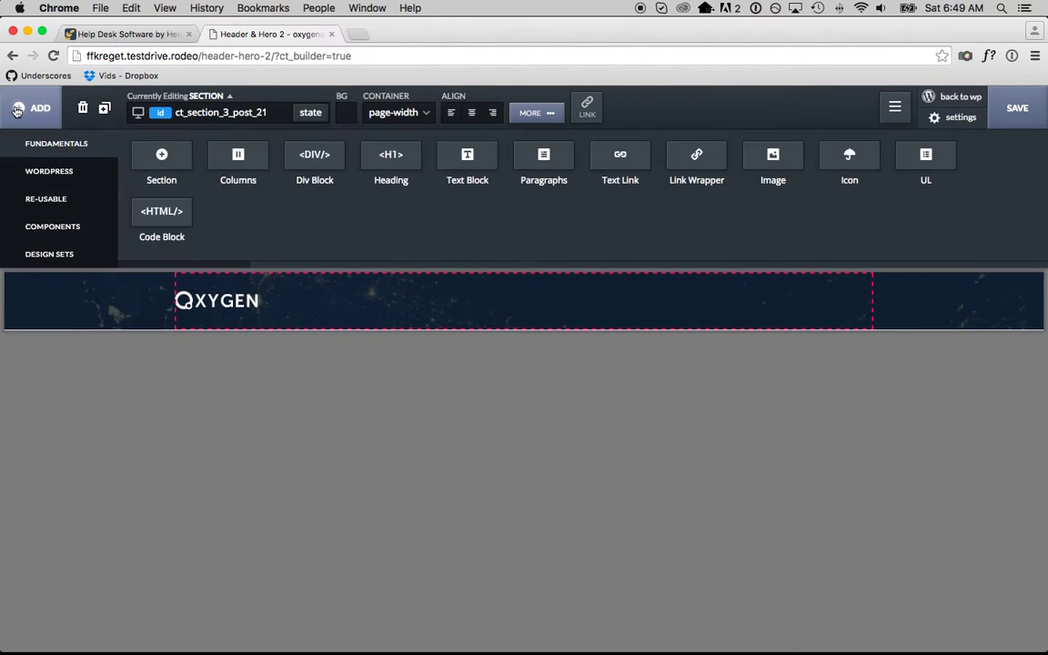
left_click(314, 156)
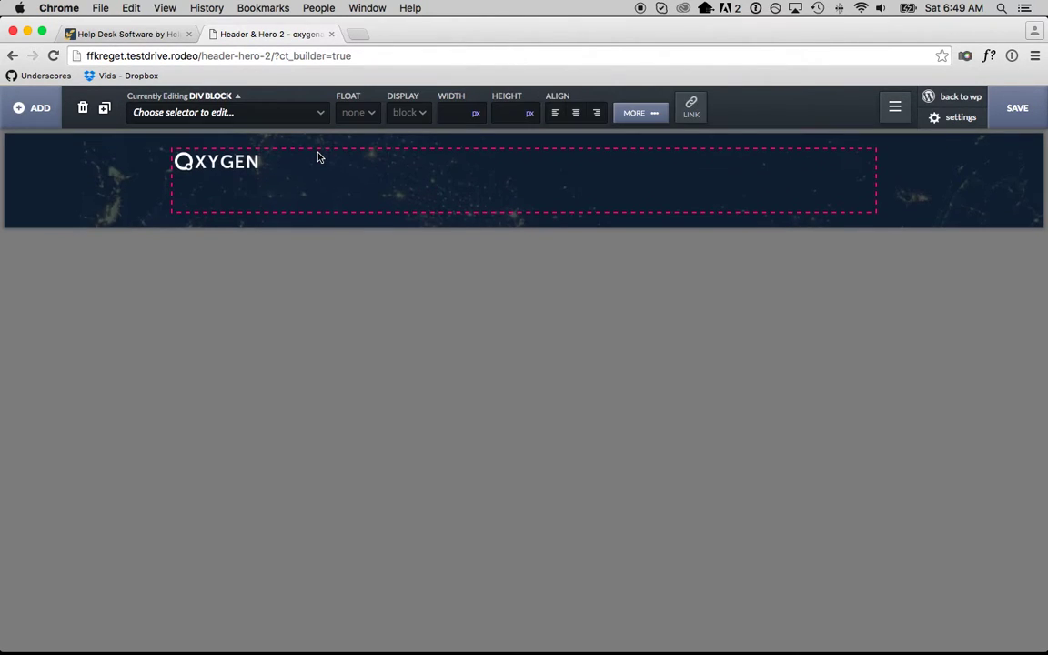
left_click(638, 115)
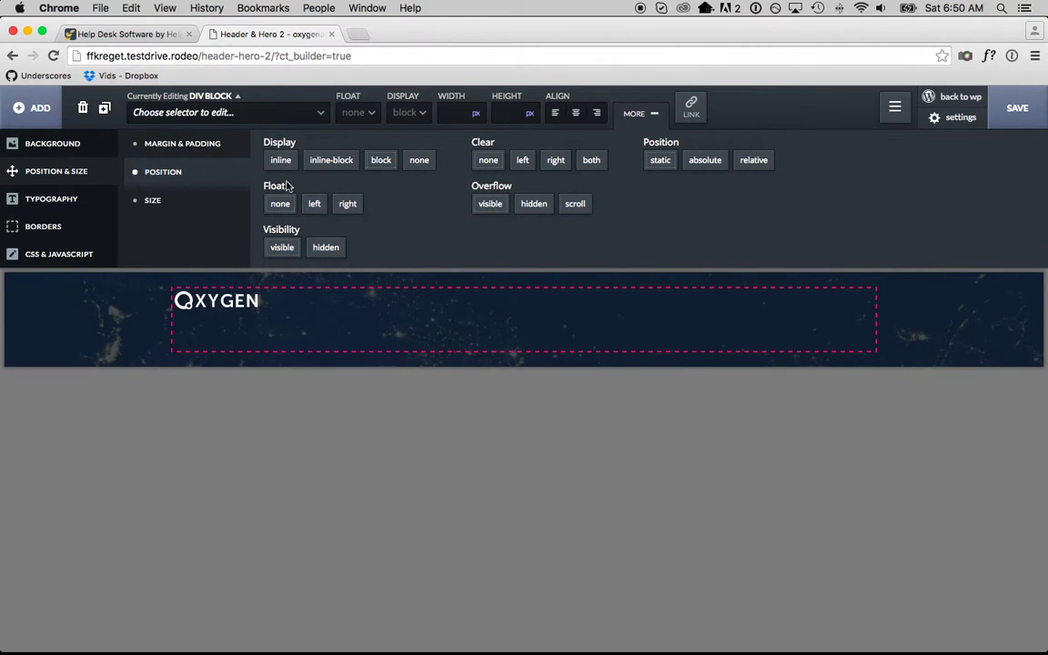
left_click(314, 204)
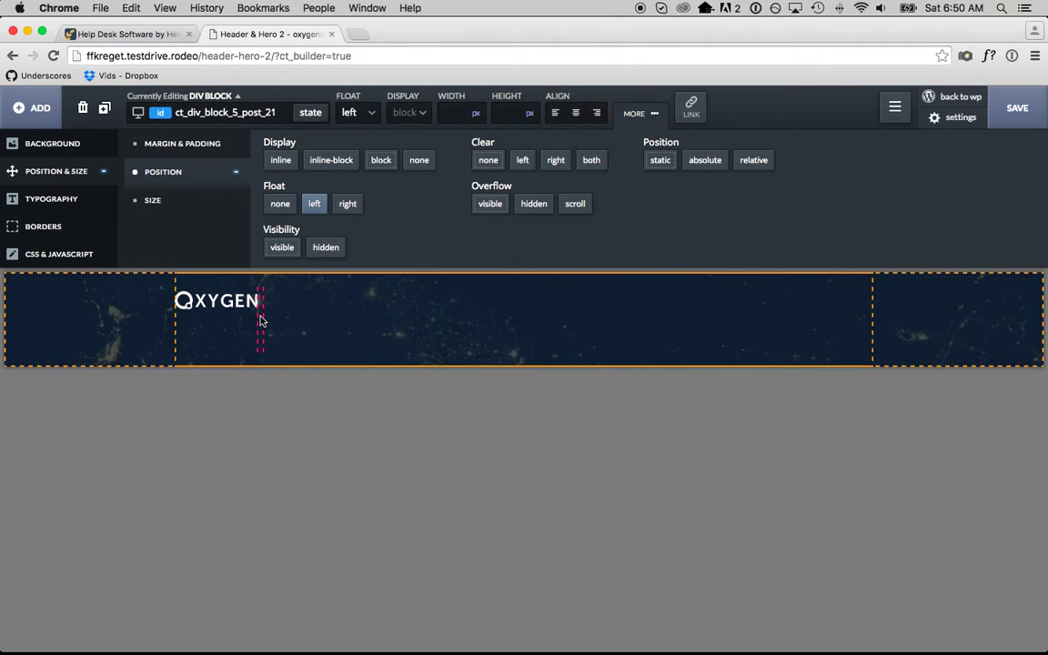
Add a text link inside the floated div block and give it the class main_menu_link
left_click(40, 108)
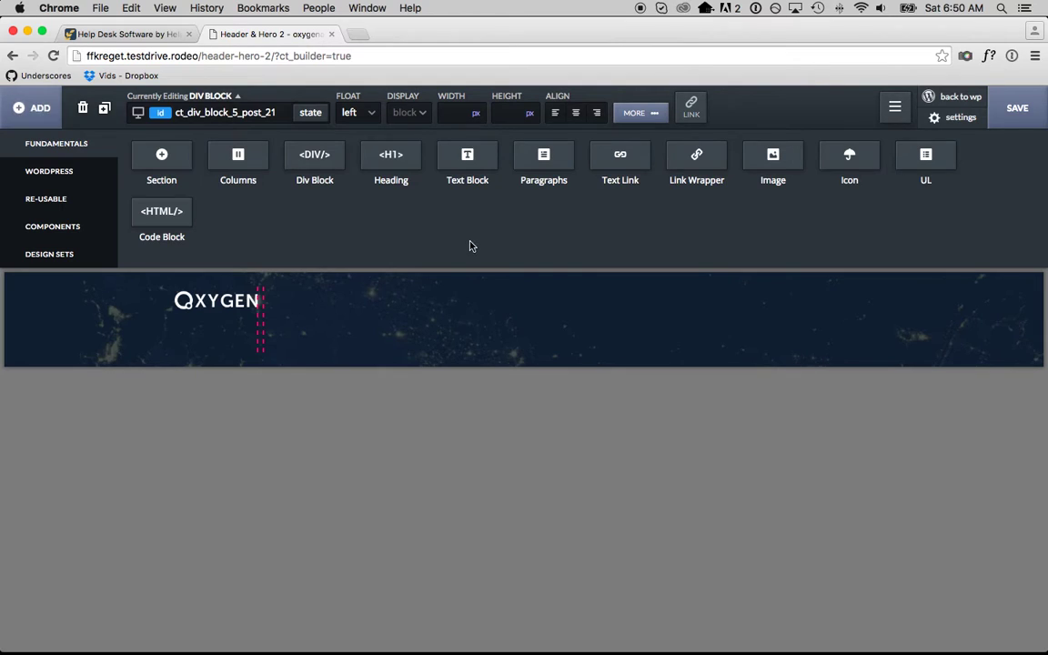
left_click(627, 160)
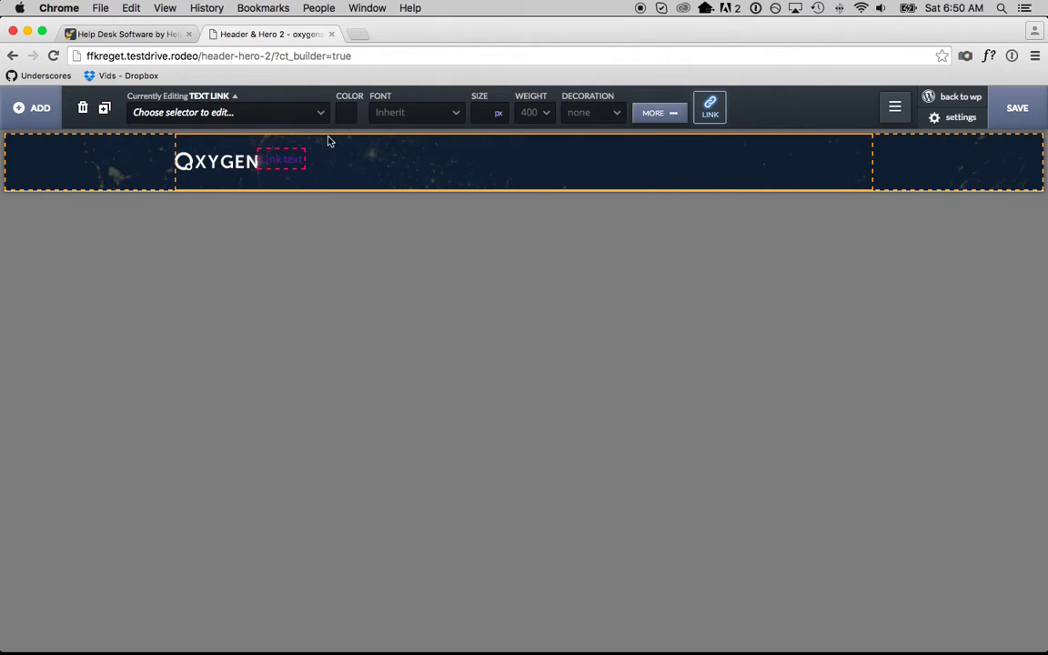
left_click(275, 115)
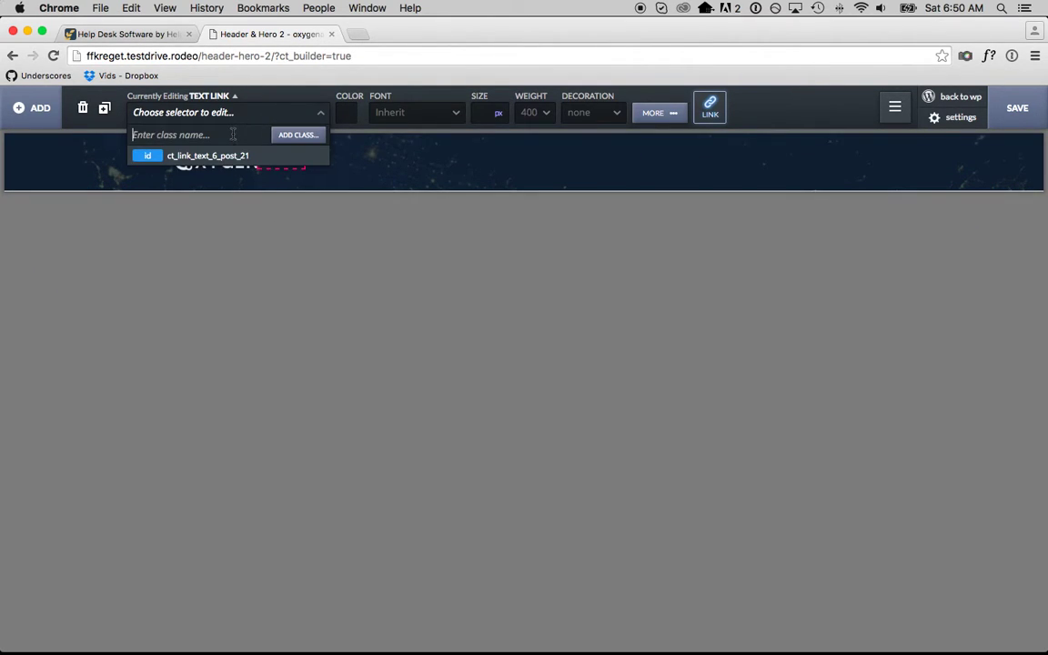
type("main_menu_link")
key("Return")
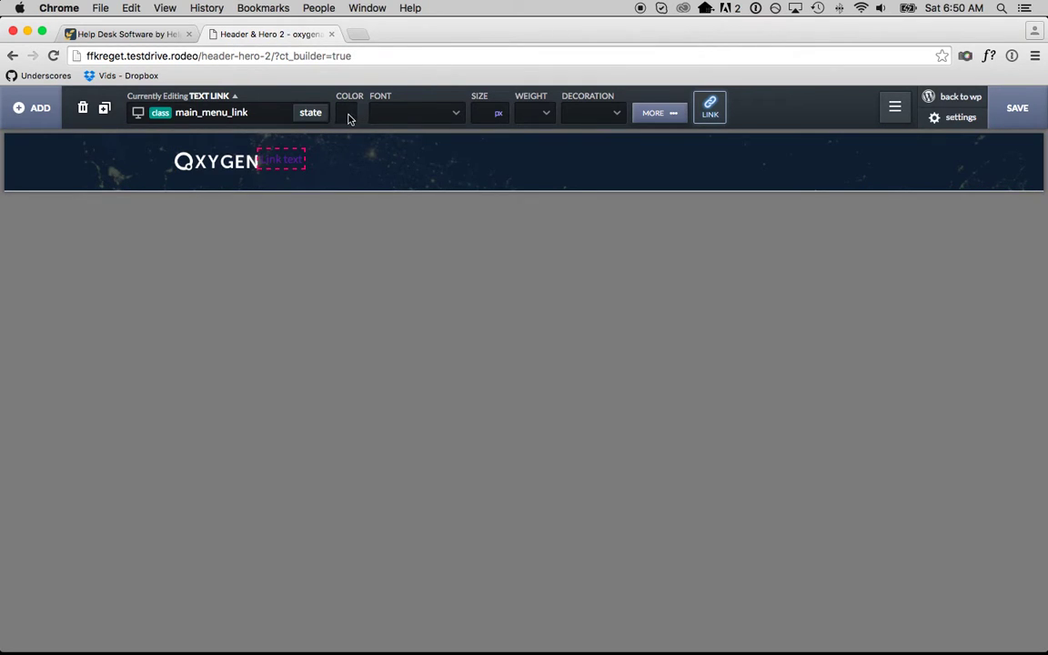
Set the main_menu_link font size to 15 px and compare with the Help Scout menu for reference
left_click(483, 107)
type("15")
left_click(136, 35)
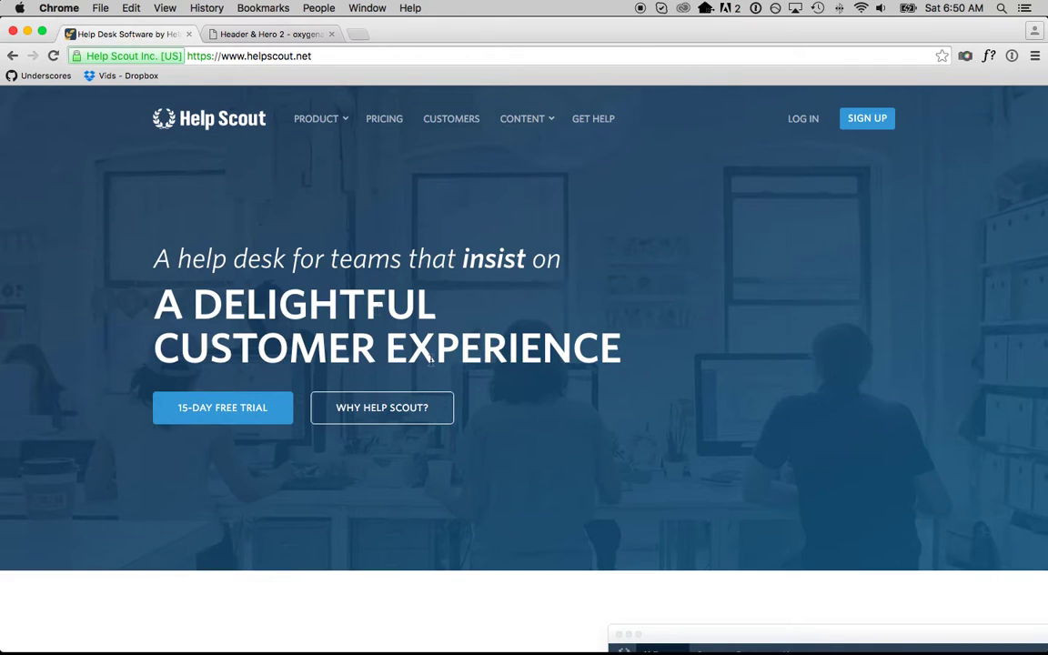
left_click(264, 34)
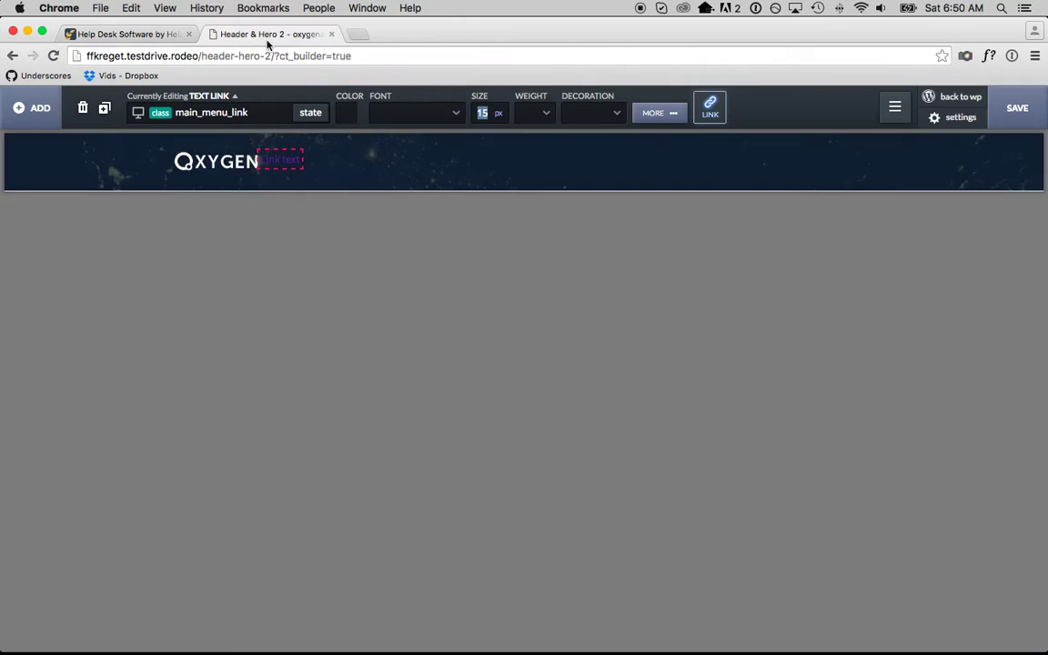
Check the global display and text fonts, and set the main_menu_link font weight to 400
left_click(936, 122)
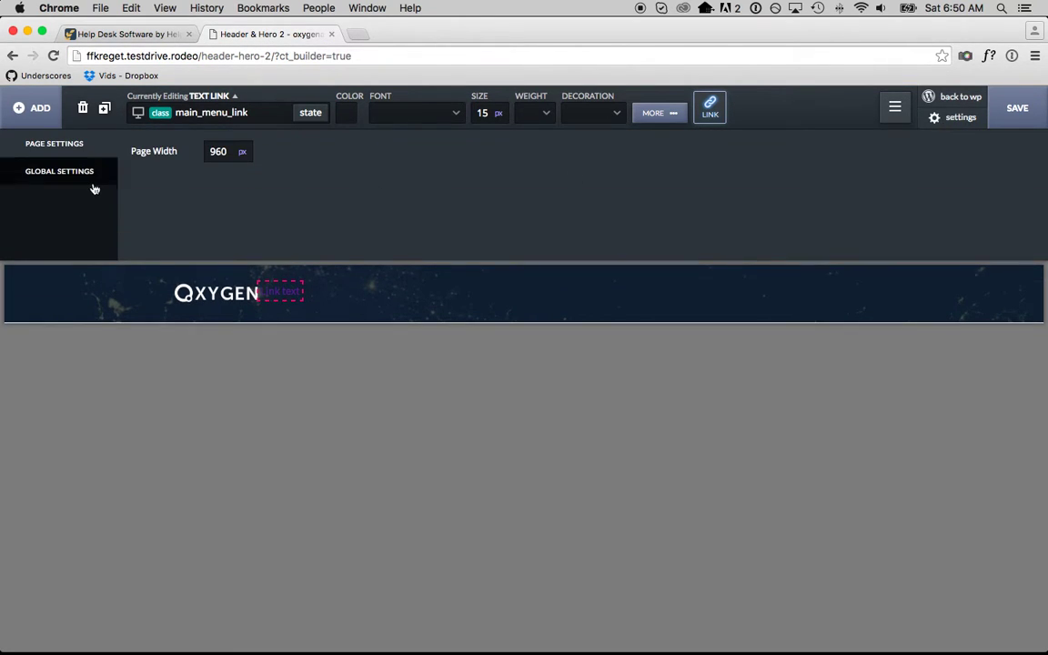
left_click(70, 171)
left_click(253, 151)
left_click(254, 151)
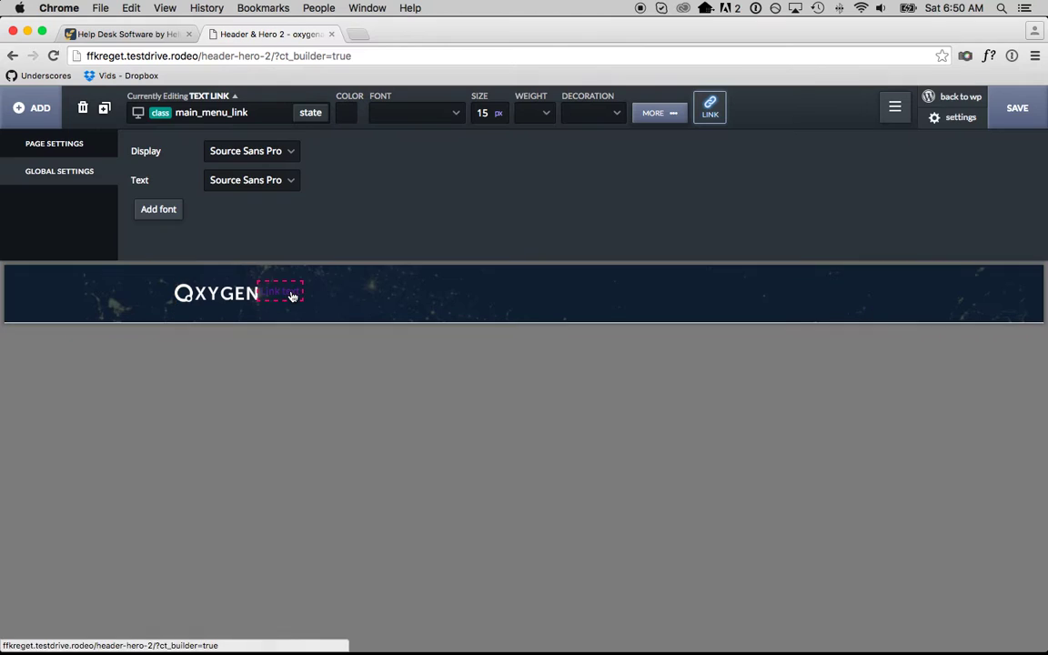
left_click(540, 113)
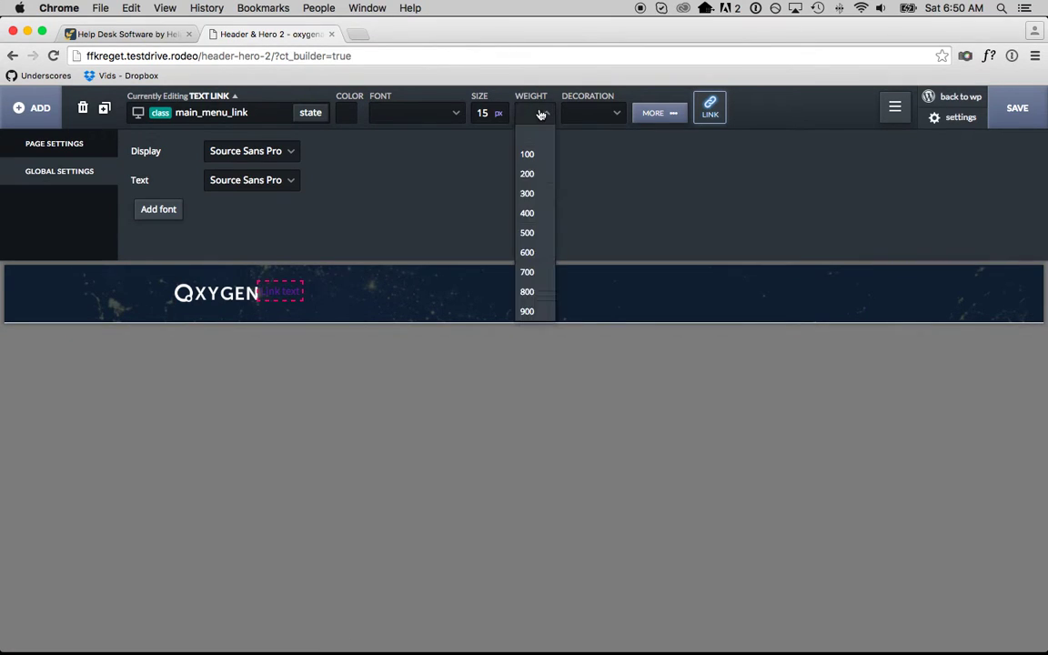
left_click(535, 214)
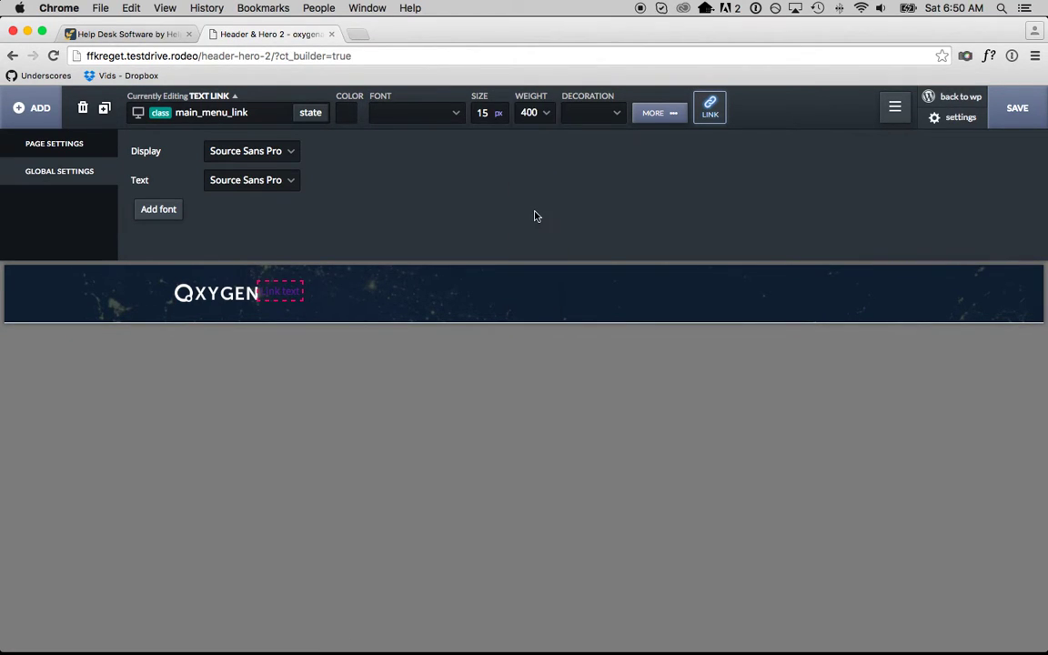
Set the main_menu_link text color to semi-transparent white, rgba(255,255,255,0.74)
left_click(664, 113)
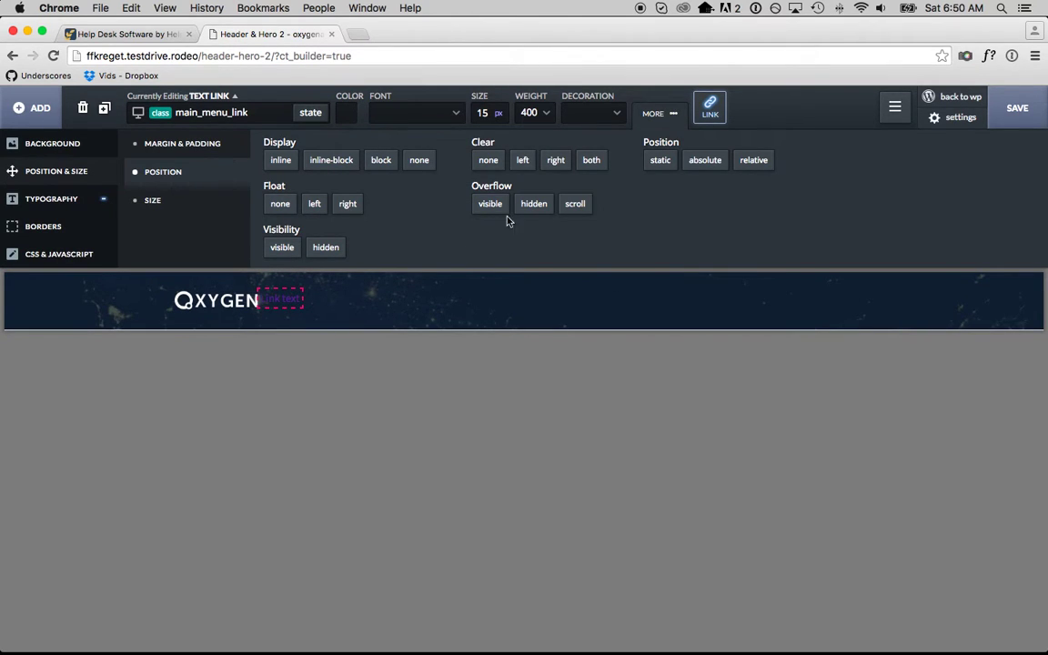
left_click(346, 115)
left_click_drag(349, 173, 315, 140)
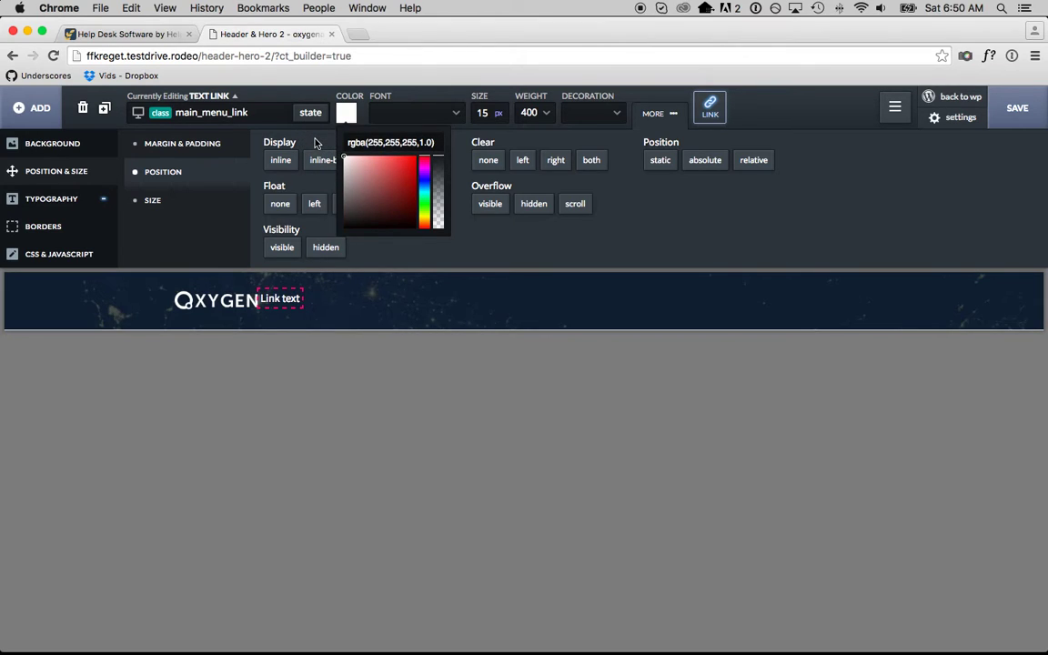
left_click(440, 160)
left_click_drag(440, 160, 438, 178)
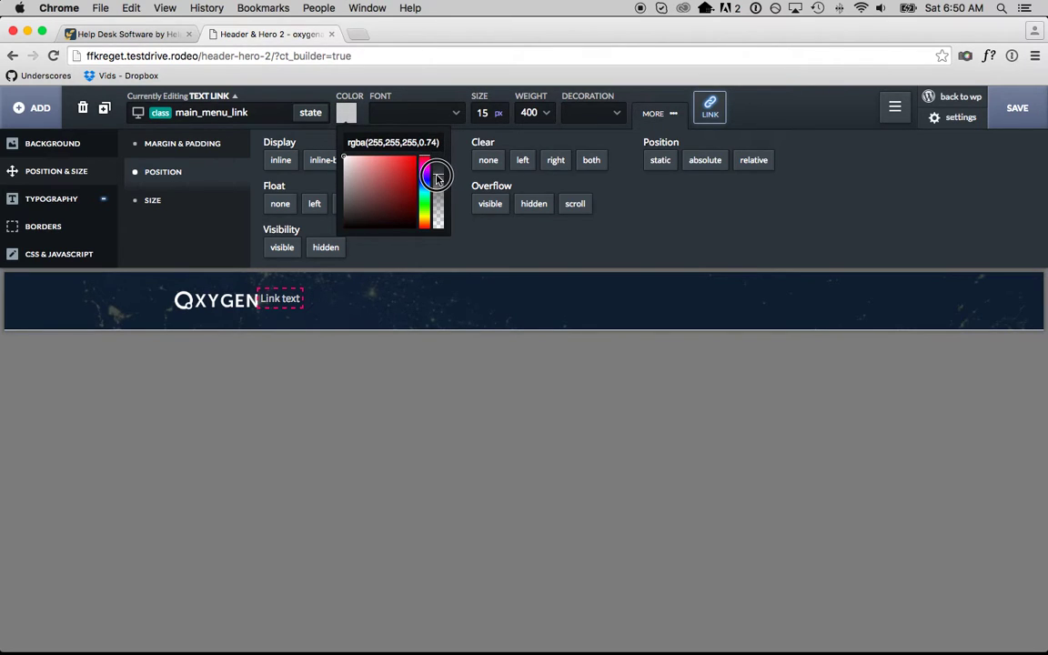
left_click(474, 204)
left_click(489, 211)
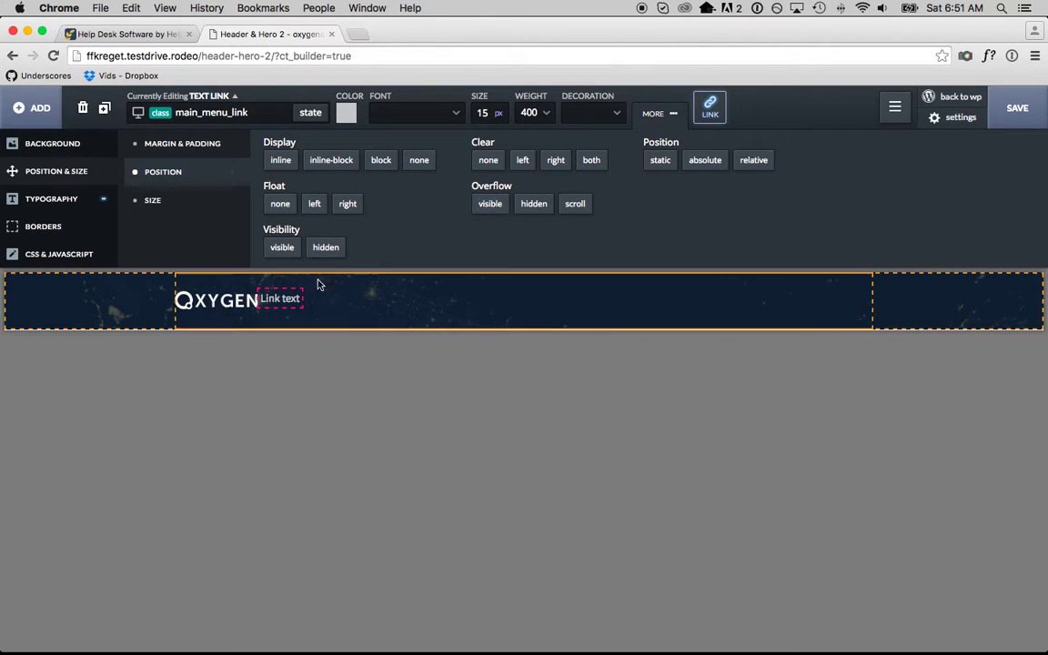
Replace the placeholder text of the menu link with HOME
double_click(285, 299)
key("ctrl+a")
type("HOME")
left_click(314, 290)
Duplicate the HOME menu link three times
left_click(282, 303)
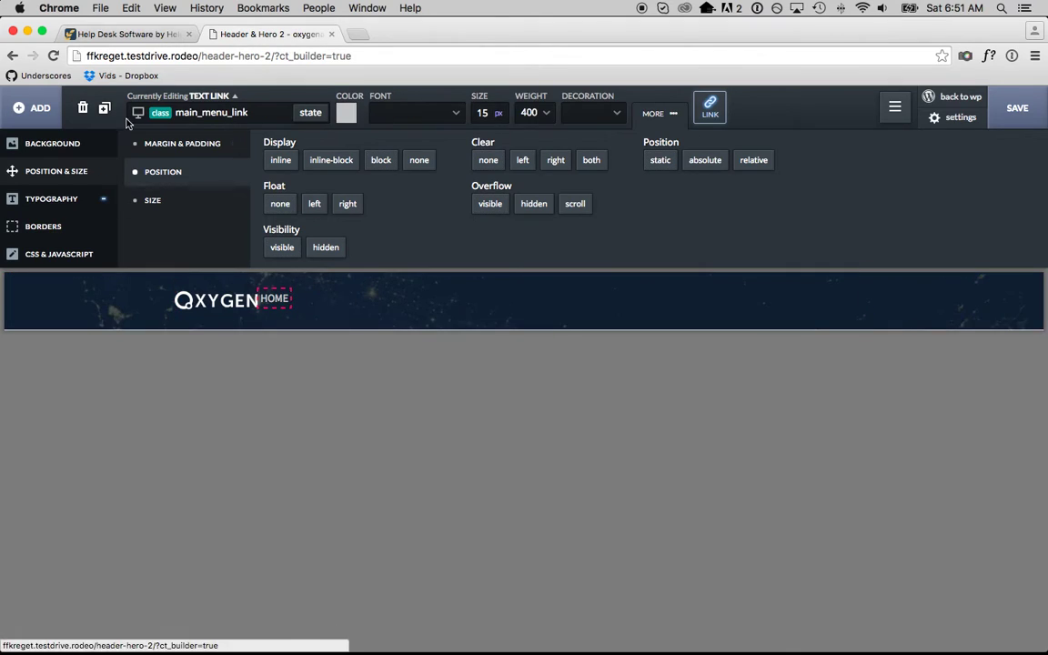
left_click(104, 108)
left_click(105, 108)
left_click(105, 108)
Change the text of the three duplicated menu links to PRODUCT INFO, FEATURES and ABOUT, in that order
double_click(311, 294)
key("ctrl+a")
type("PRODUCT INFO")
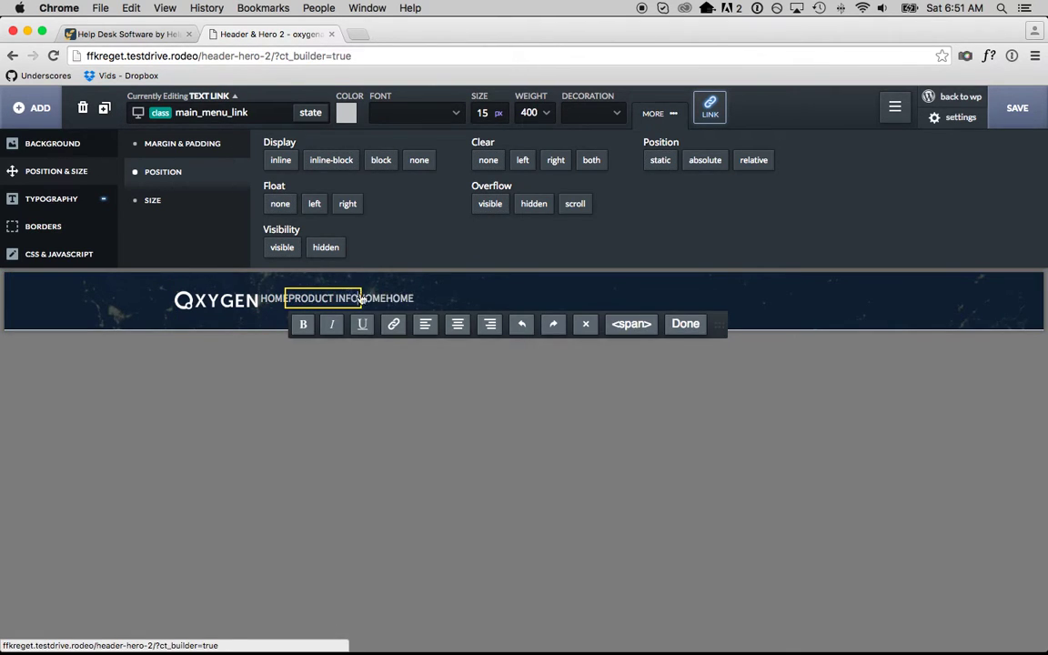
double_click(368, 297)
key("ctrl+a")
type("FEATURES")
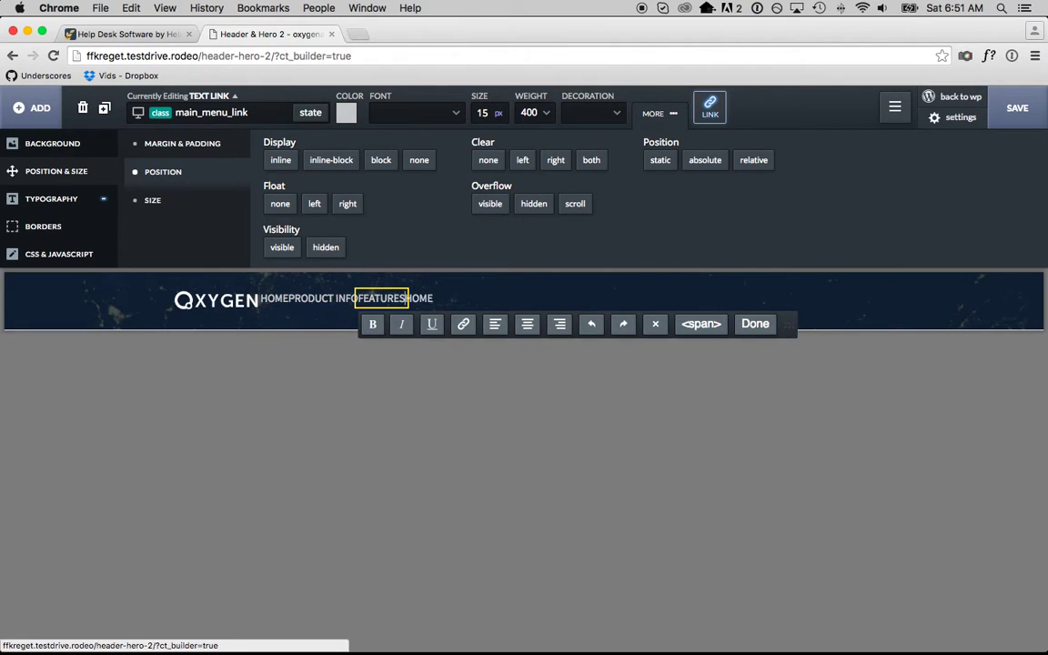
double_click(414, 299)
key("ctrl+a")
type("ABOUT")
Duplicate the ABOUT menu link and change the copy's text to HELP & DOCUMENTATION
left_click(104, 108)
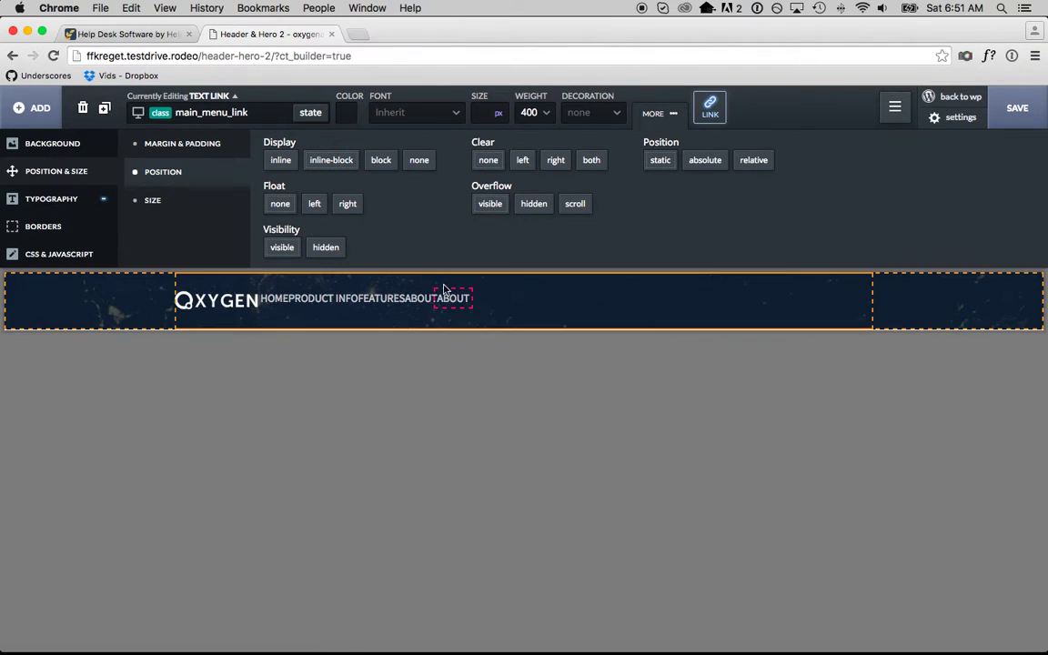
double_click(444, 291)
key("ctrl+a")
type("HELP & DOC")
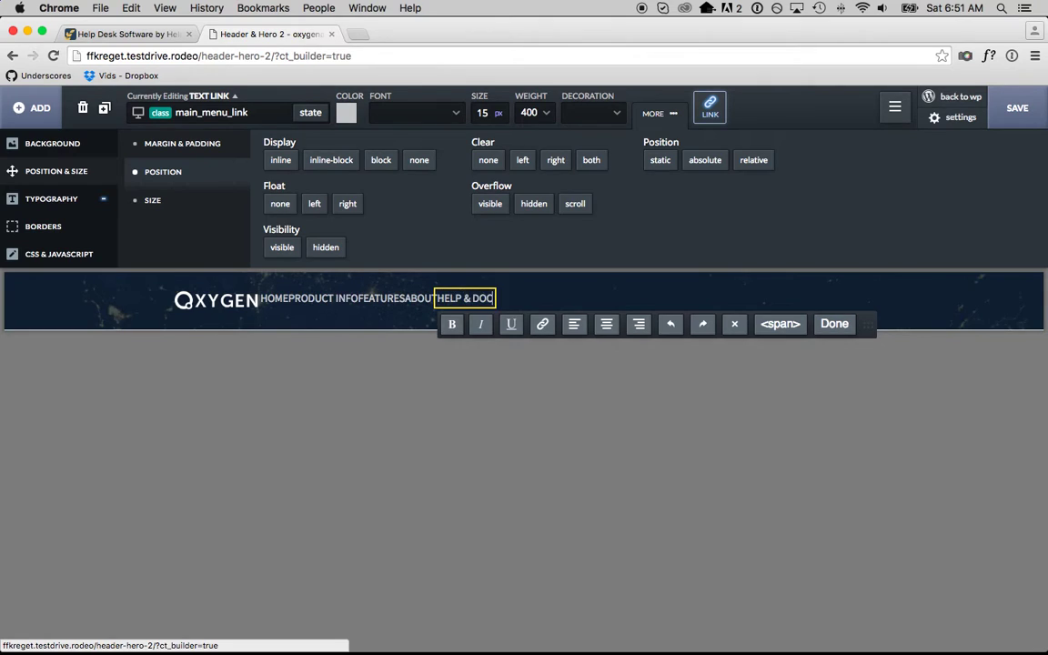
type("UMENTATION")
Set the right margin of the main_menu_link class to 40 px to space out the menu links
left_click(412, 309)
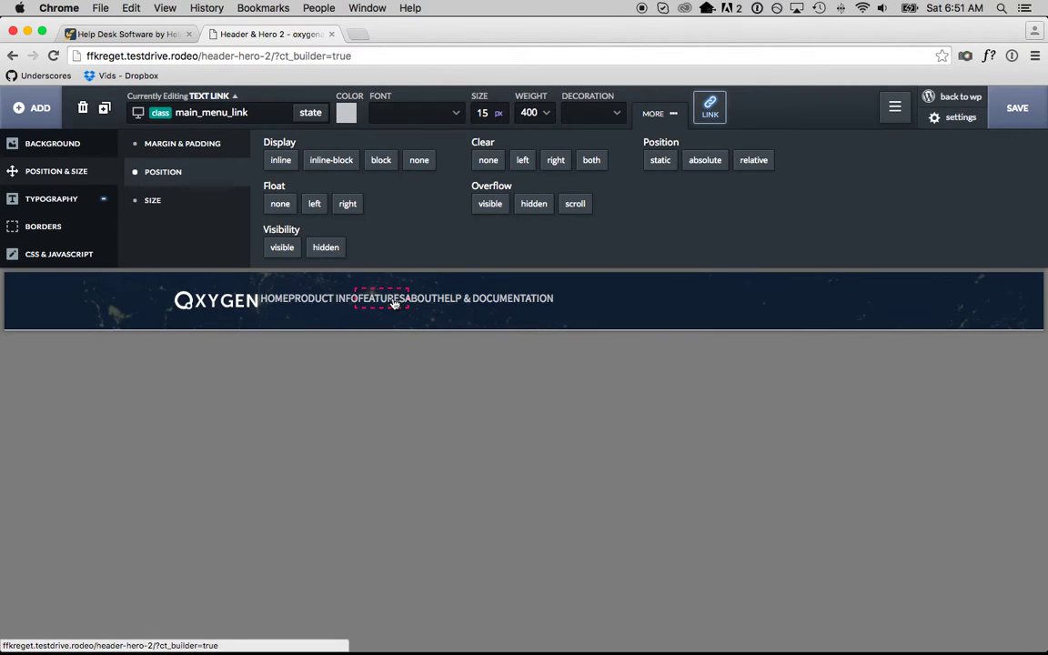
left_click(159, 155)
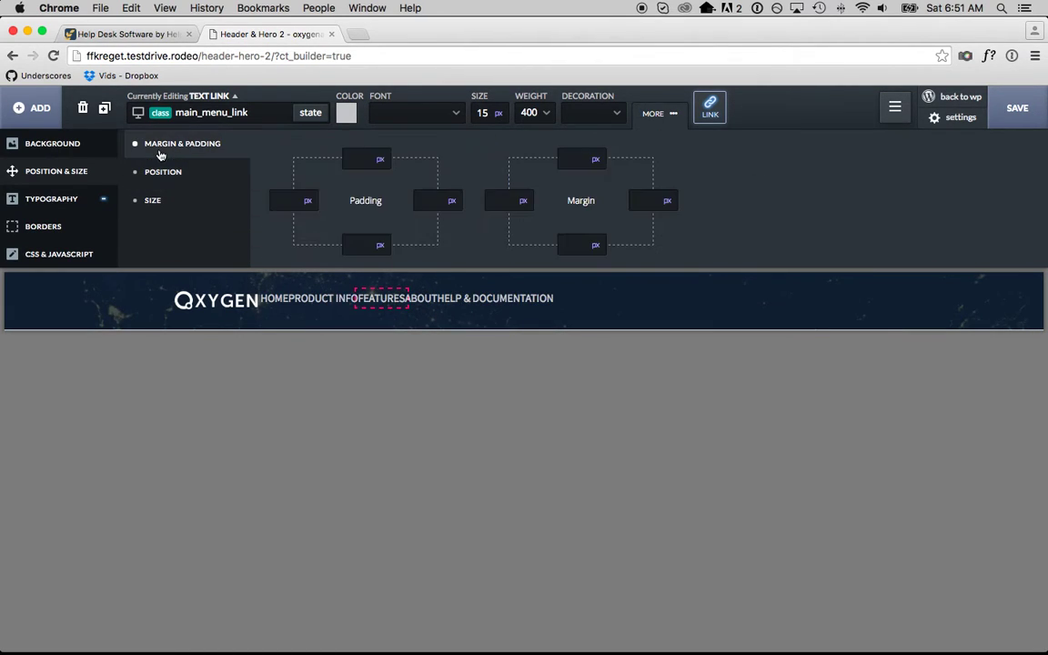
left_click(646, 200)
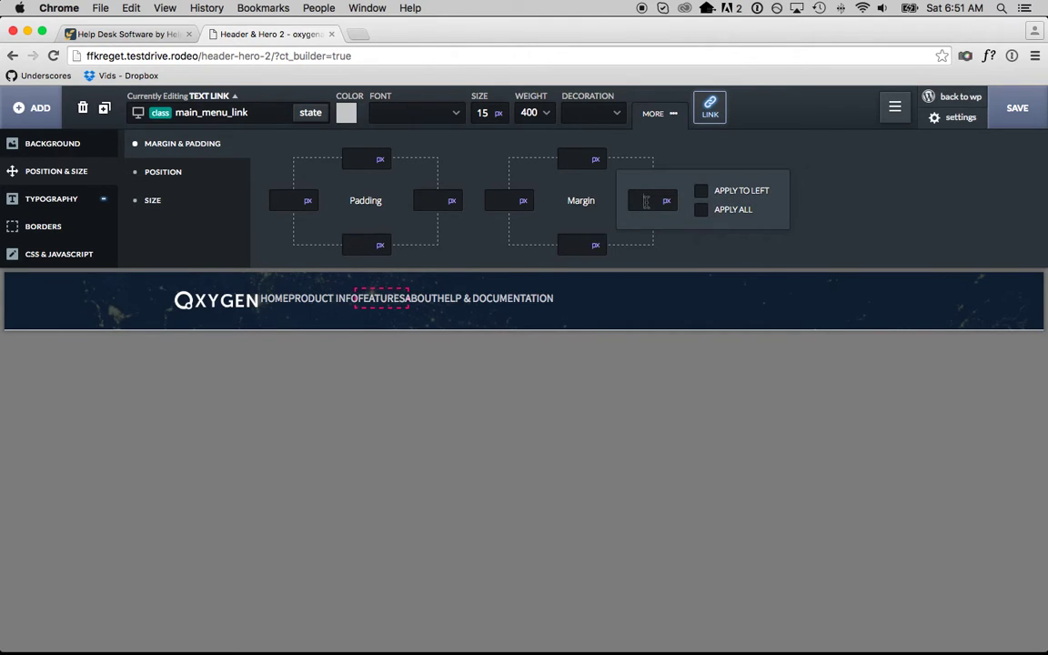
type("35")
key("Up")
key("Up")
key("Up")
key("Up")
key("Up")
key("Up")
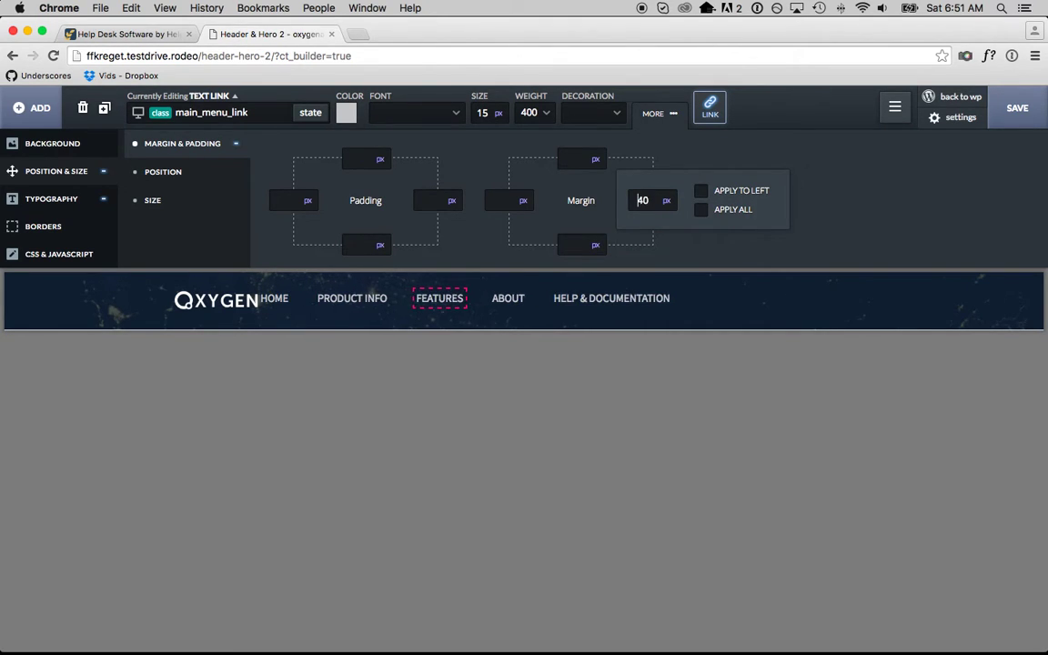
Reduce the right margin of the main_menu_link class to 37 px
key("Down")
key("Down")
key("Down")
key("Down")
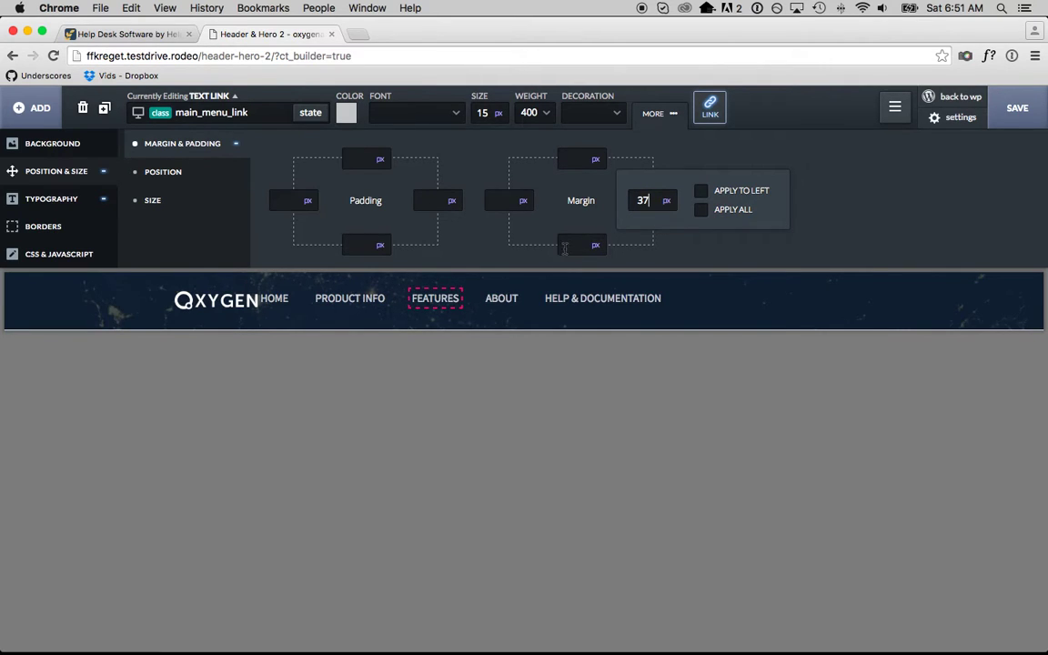
Give the div block that holds the menu links a 4 px top margin and a 50 px left margin
left_click(473, 301)
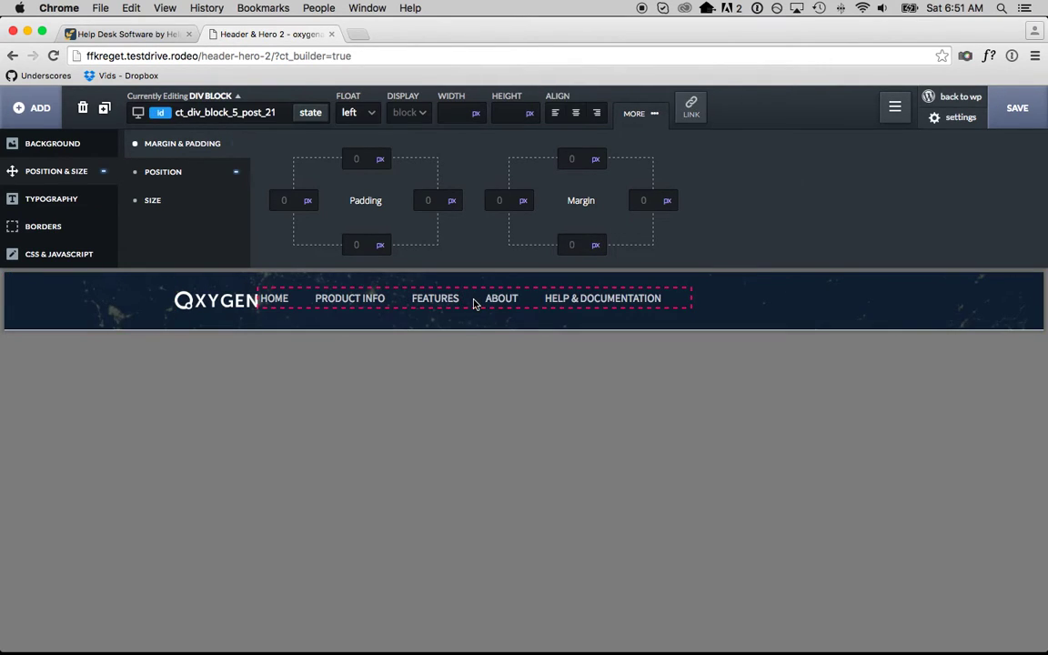
left_click(566, 157)
key("Up")
key("Up")
key("Up")
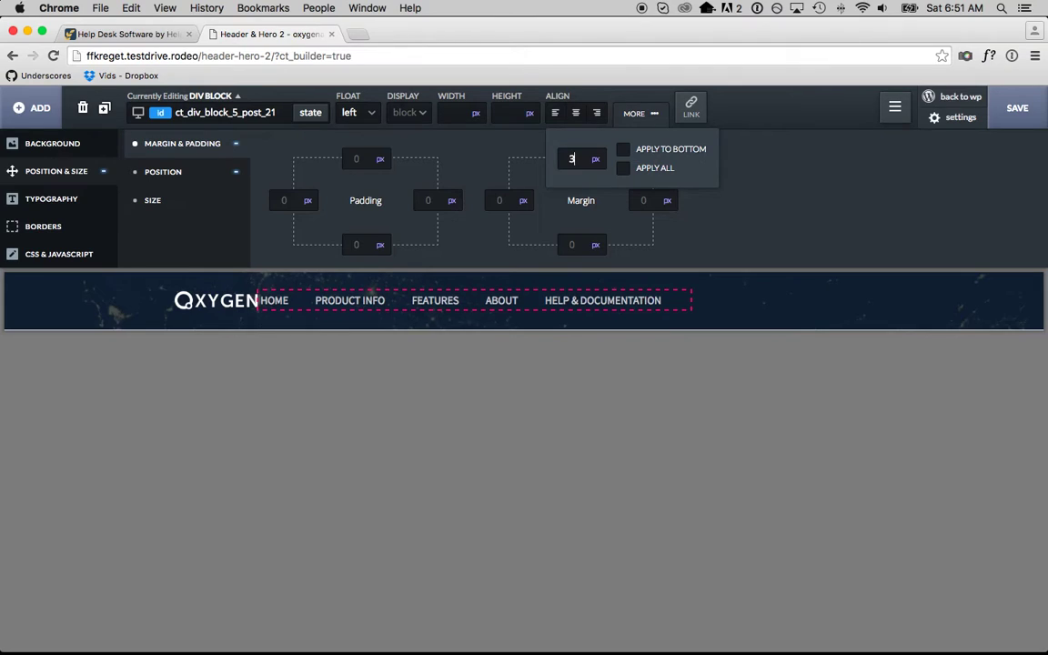
key("Up")
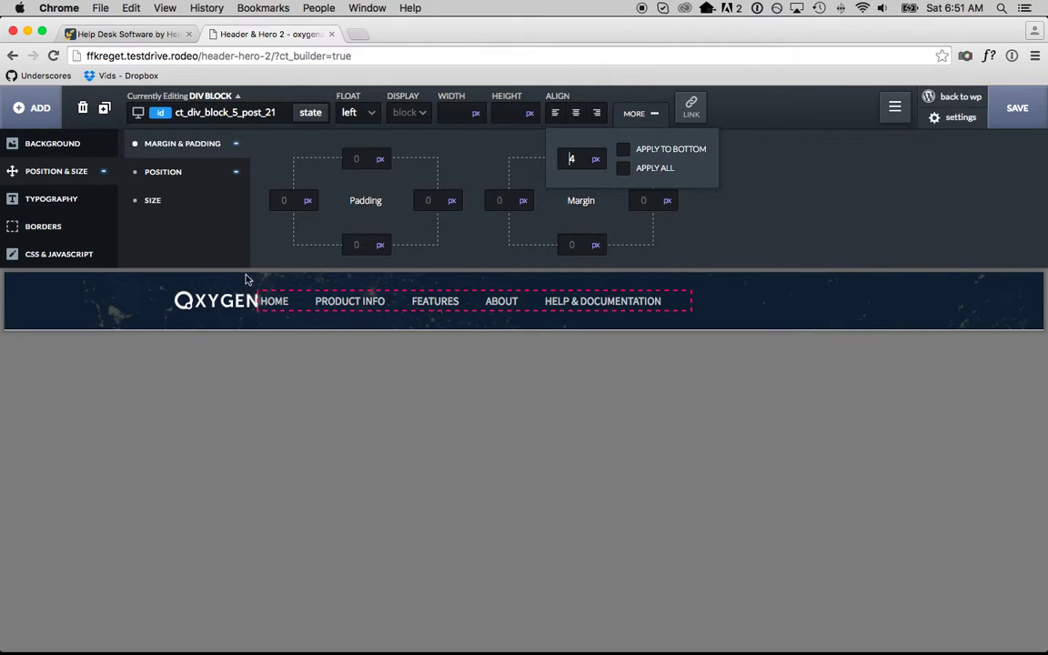
left_click(491, 201)
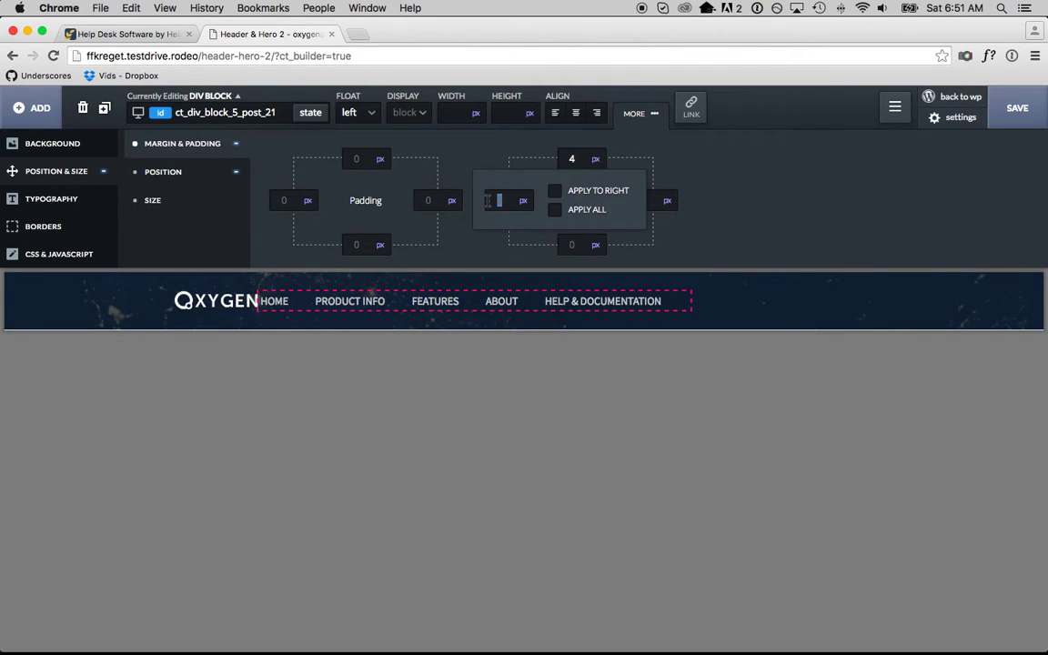
type("48")
key("Up")
key("Up")
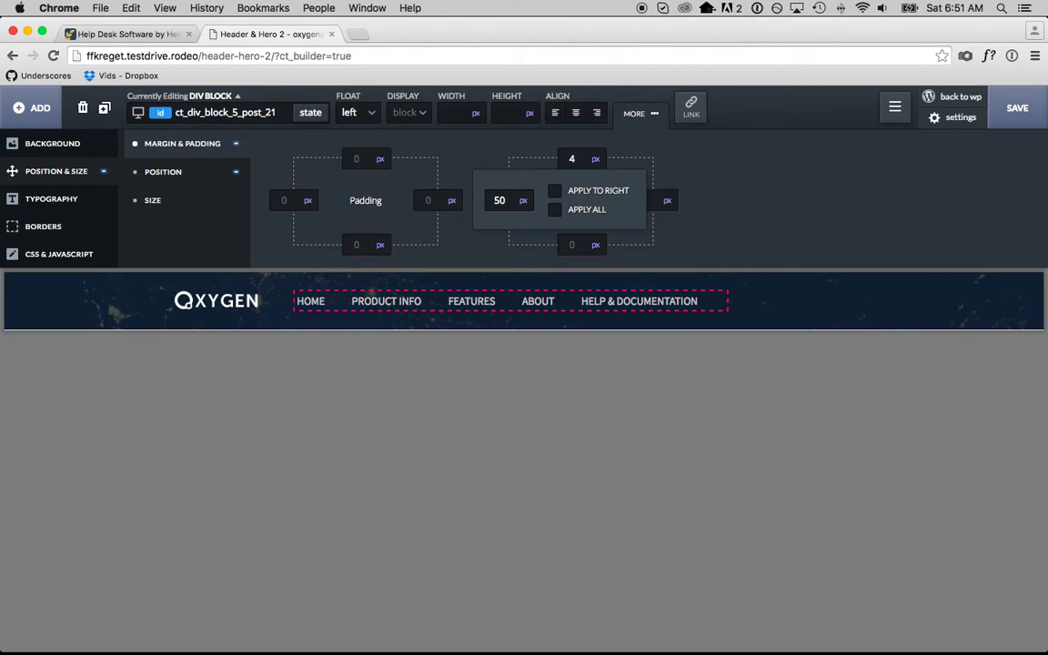
Check the menu on the Help Scout page and set the main_menu_link class's letter spacing to 0.3 px
left_click(129, 299)
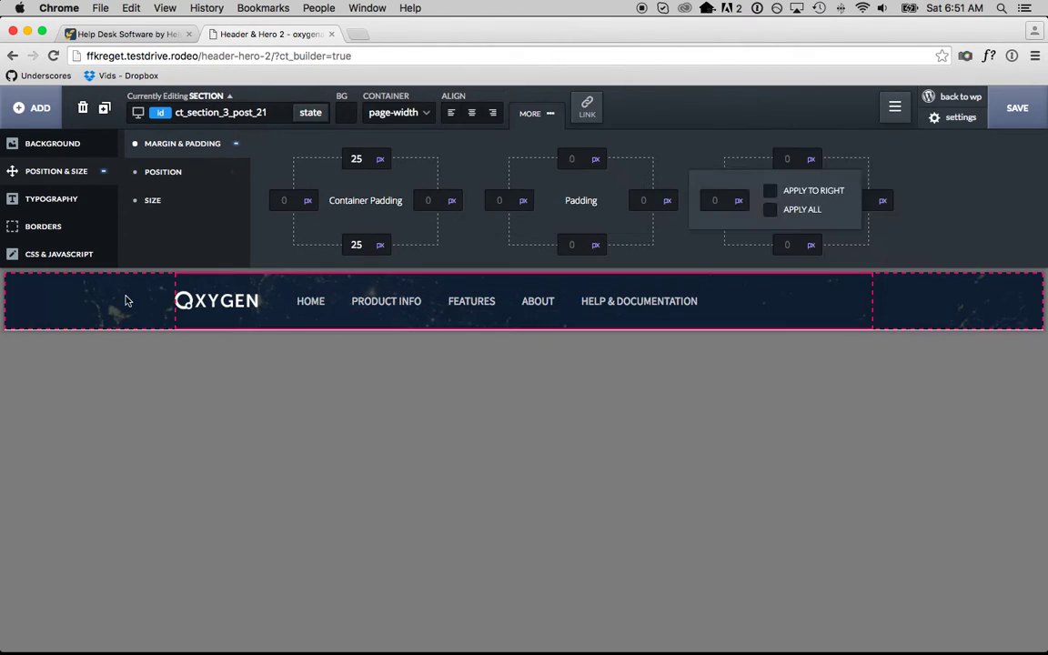
left_click(155, 40)
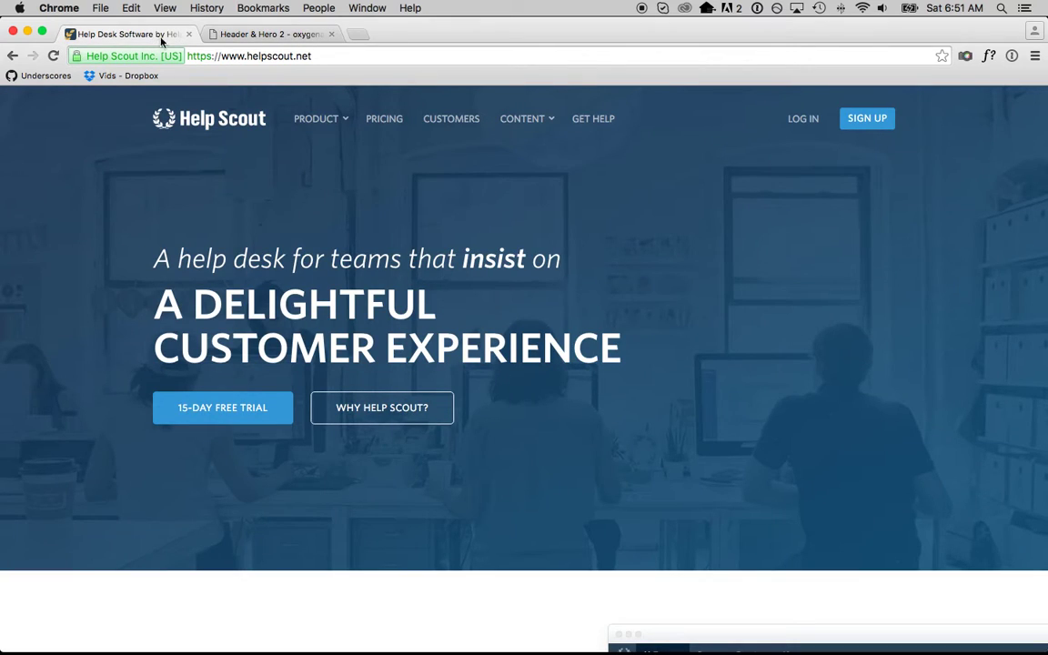
left_click(205, 33)
left_click(393, 308)
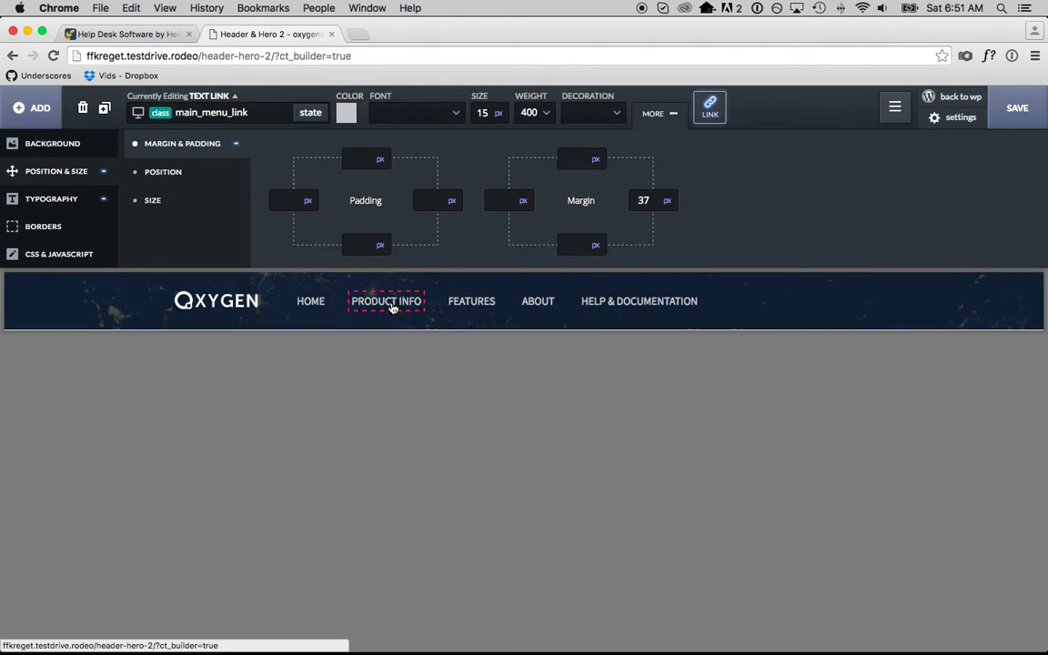
left_click(100, 200)
left_click(463, 206)
type("0.3")
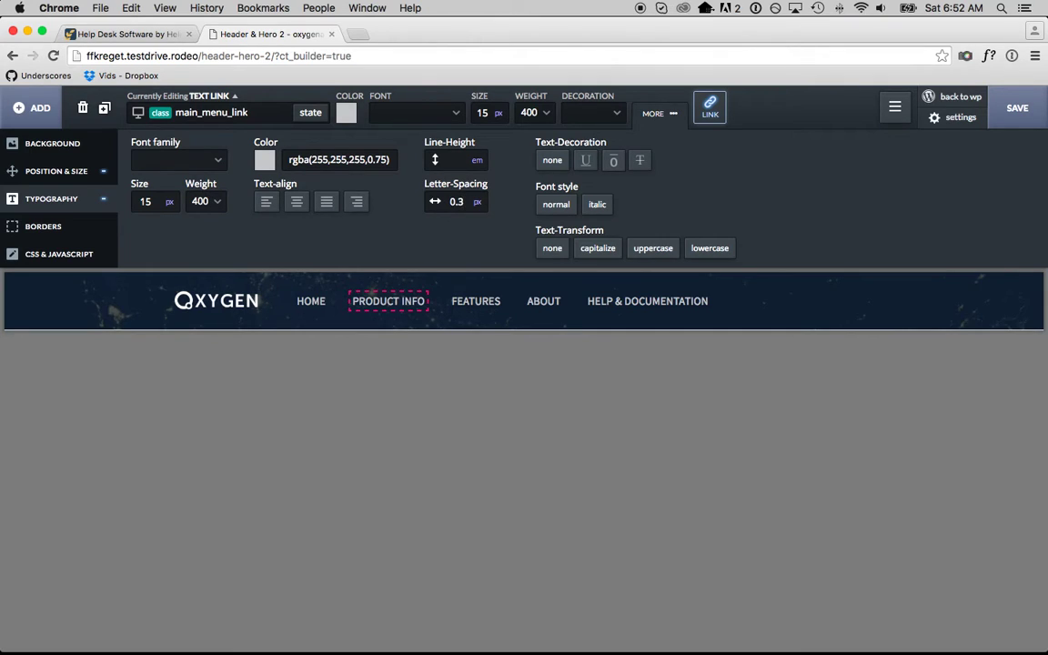
Duplicate the div block that holds the menu links and float the copy right
left_click(746, 302)
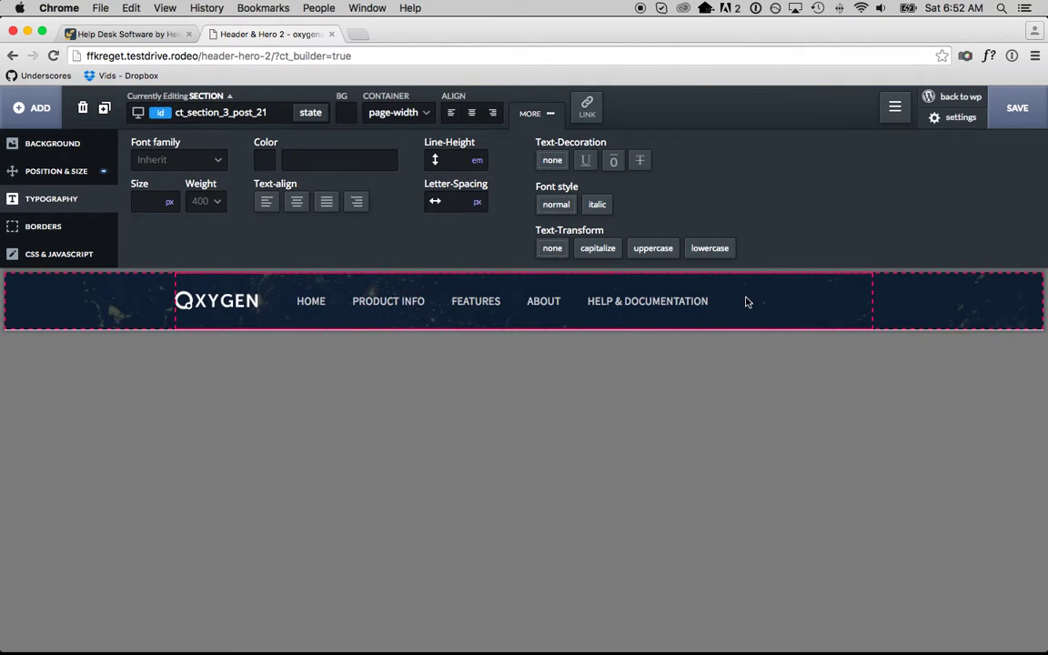
left_click(583, 305)
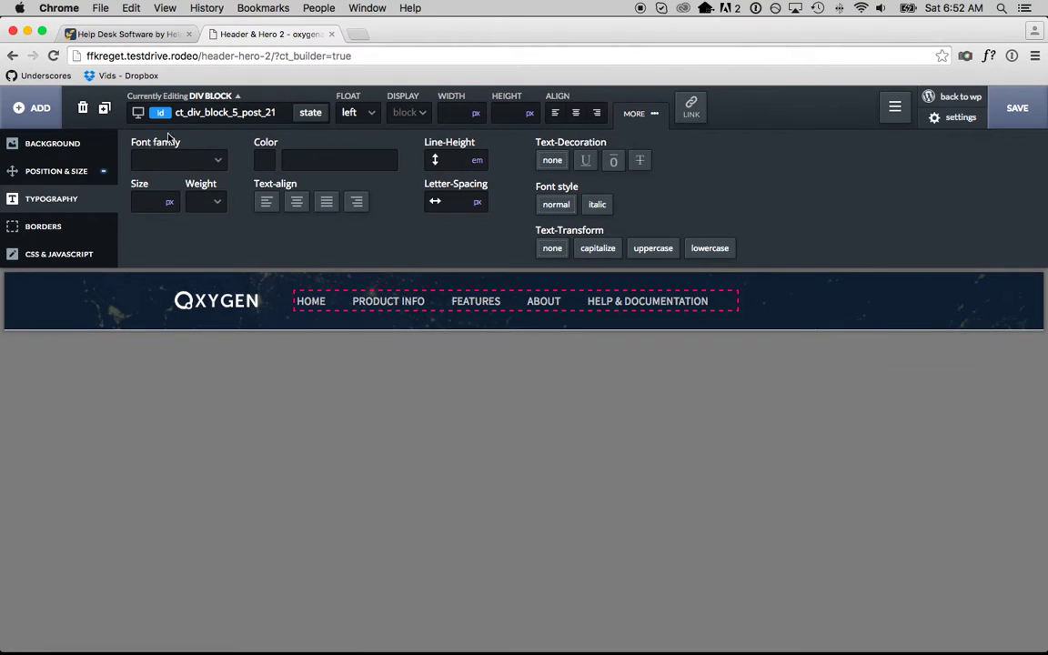
left_click(105, 108)
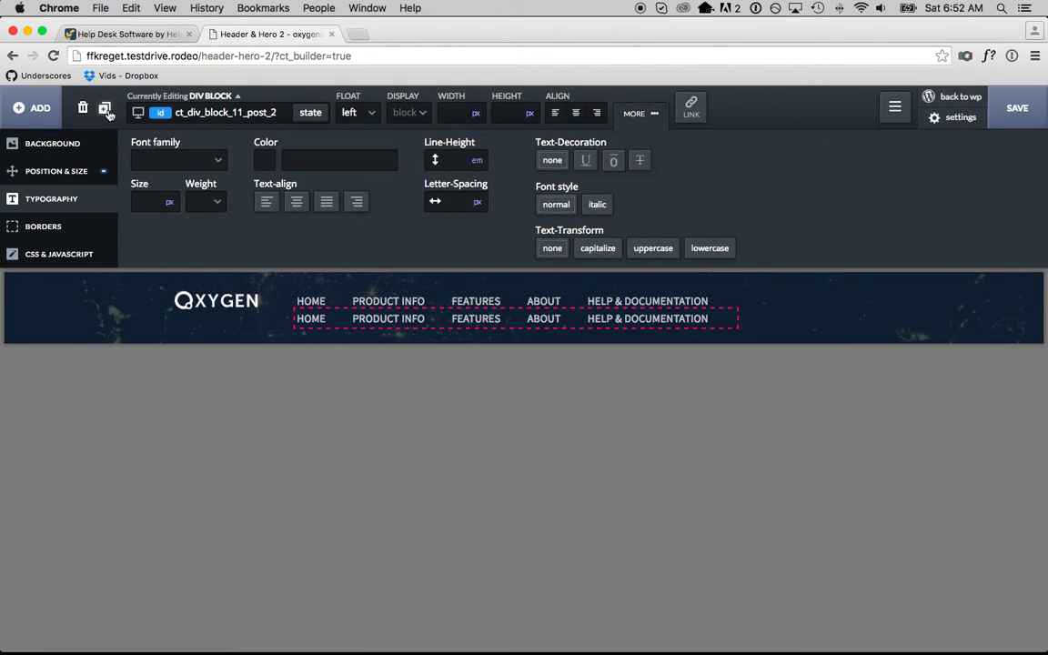
left_click(91, 171)
left_click(177, 173)
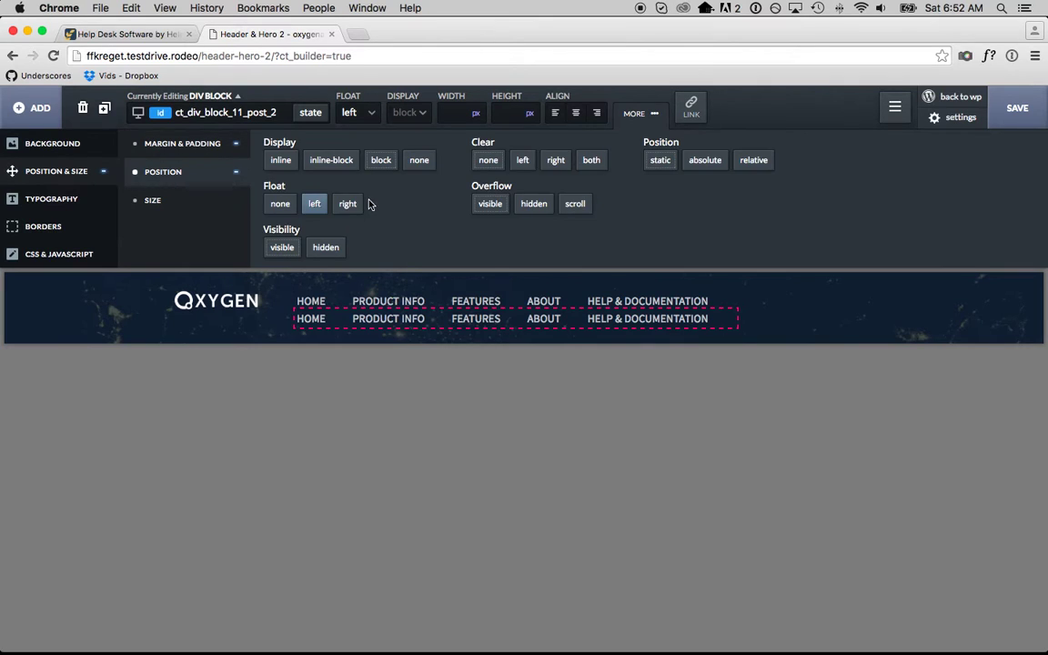
left_click(347, 203)
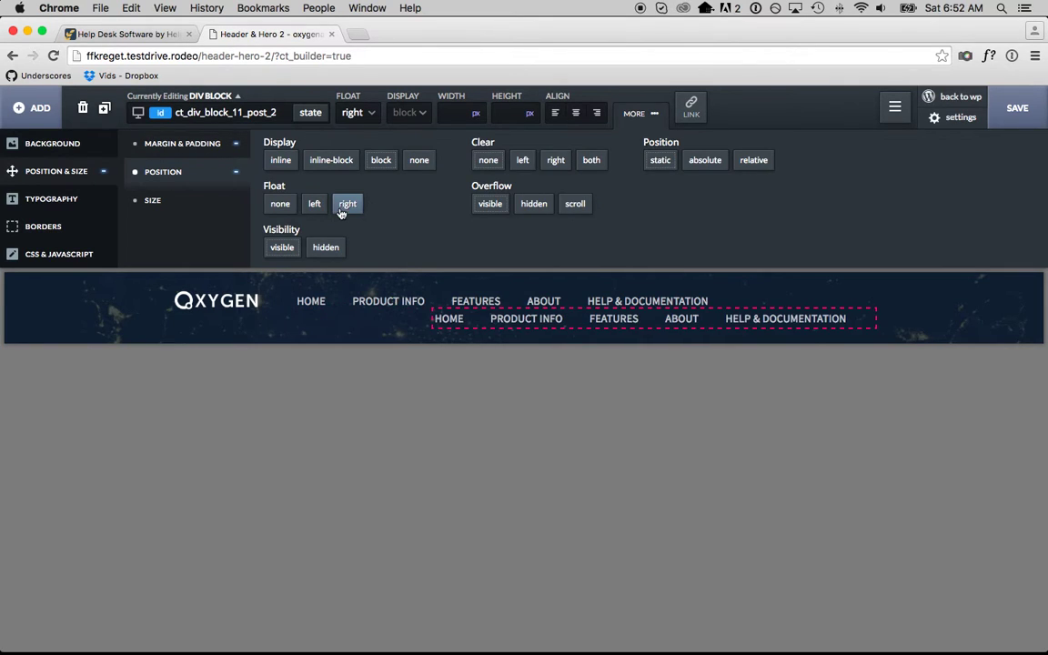
Delete the HOME, PRODUCT INFO and FEATURES links from the duplicated menu block
left_click(450, 321)
left_click(83, 107)
left_click(502, 325)
left_click(83, 107)
left_click(614, 319)
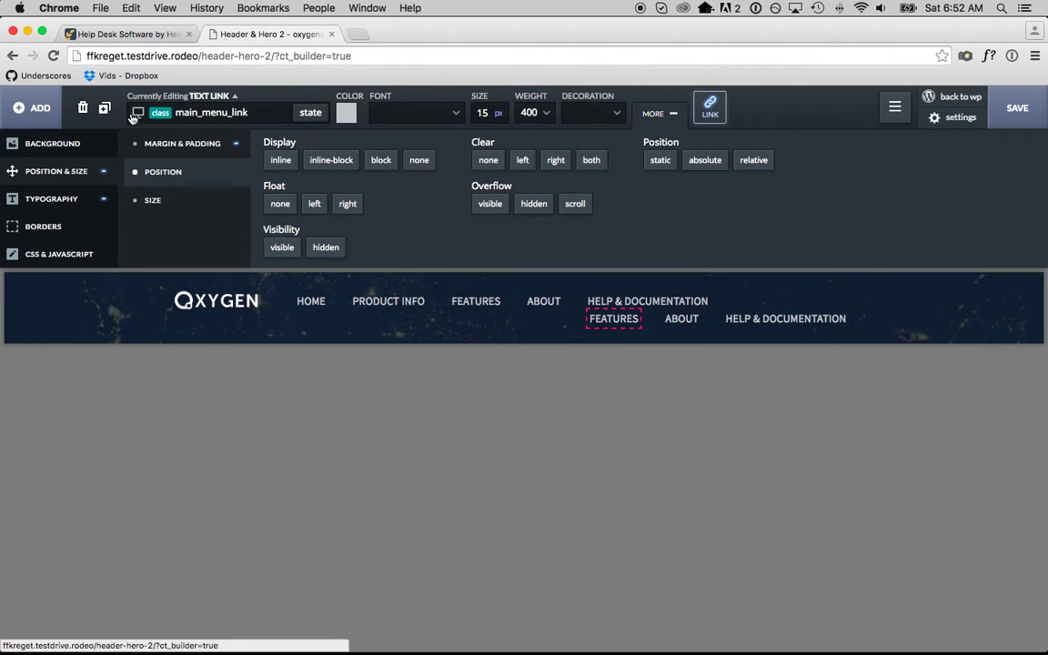
left_click(83, 107)
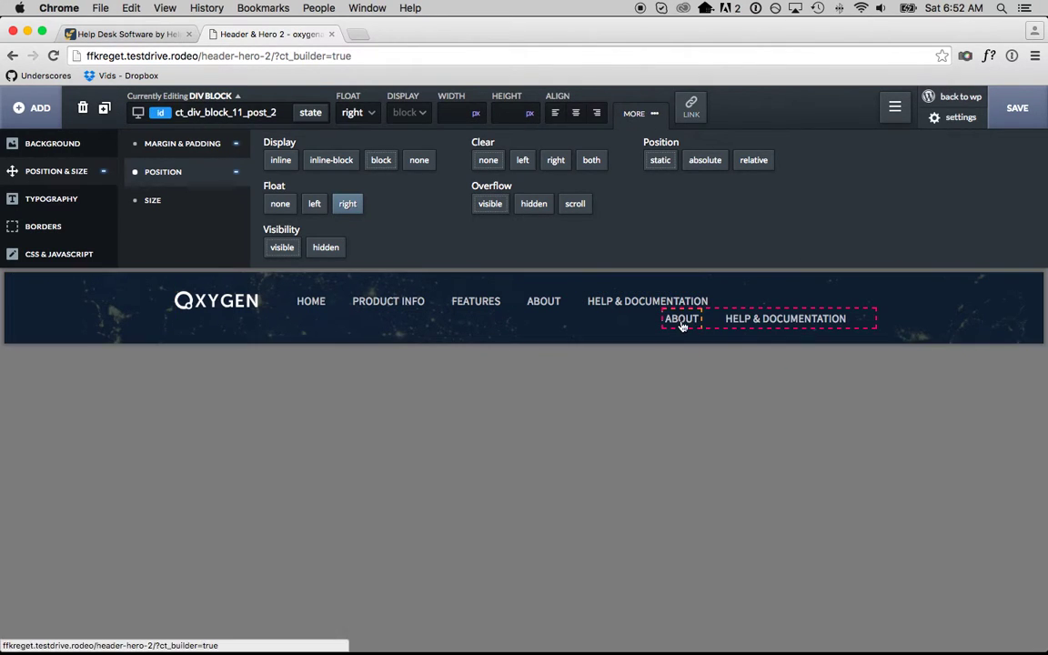
Change the text of the duplicated block's ABOUT link to LOG IN and its HELP & DOCUMENTATION link to SIGN UP
double_click(683, 320)
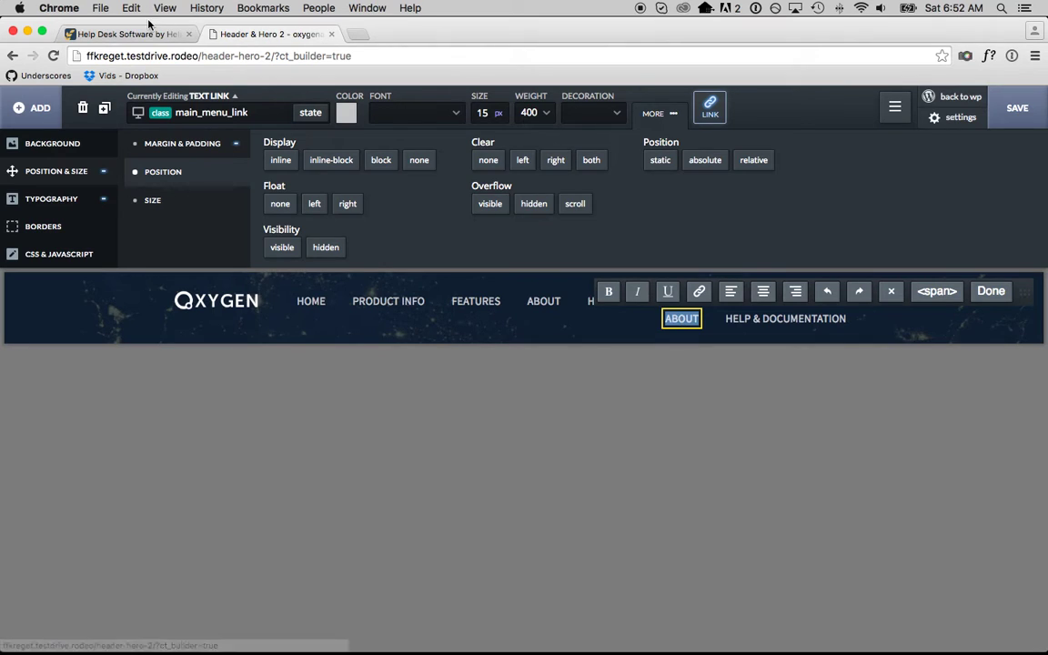
left_click(128, 34)
left_click(251, 34)
type("LOG IN")
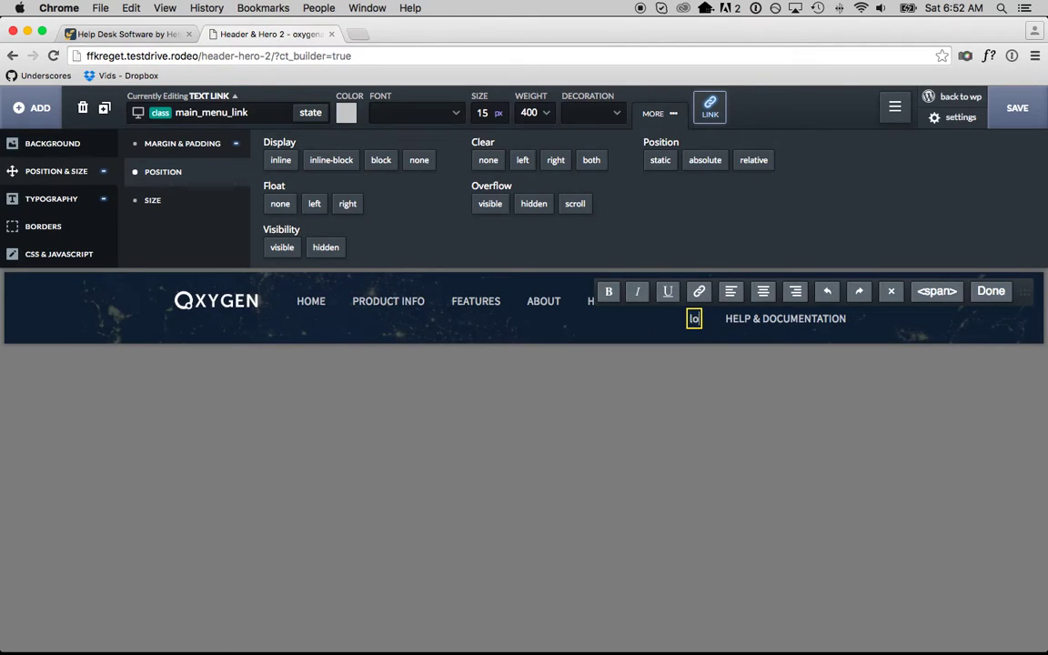
left_click(789, 319)
double_click(789, 318)
type("SIGN UP")
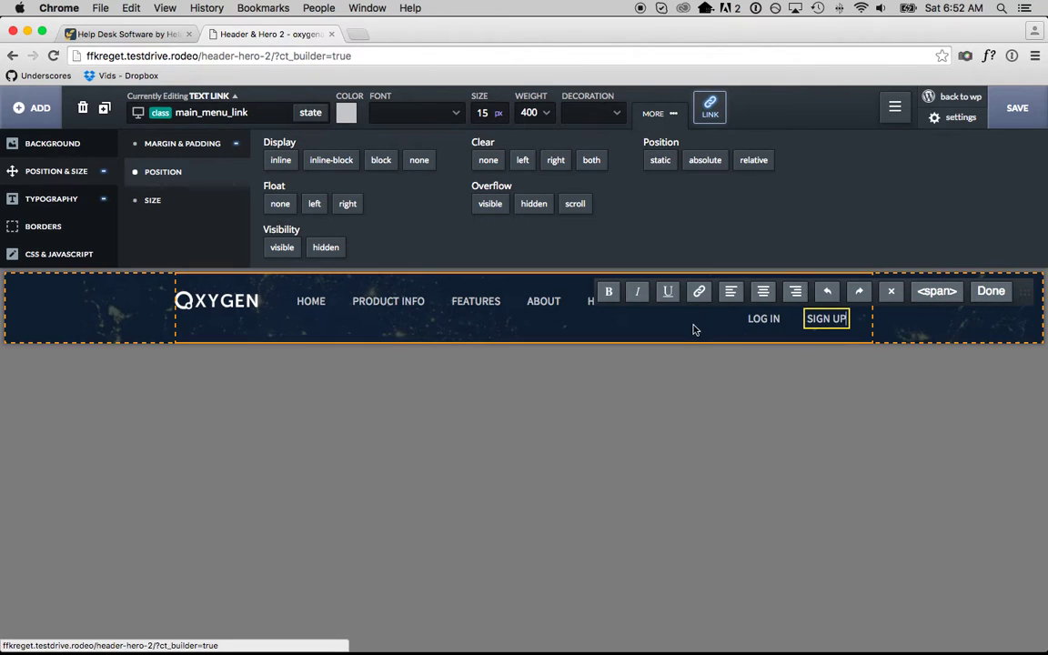
left_click(734, 325)
left_click(794, 321)
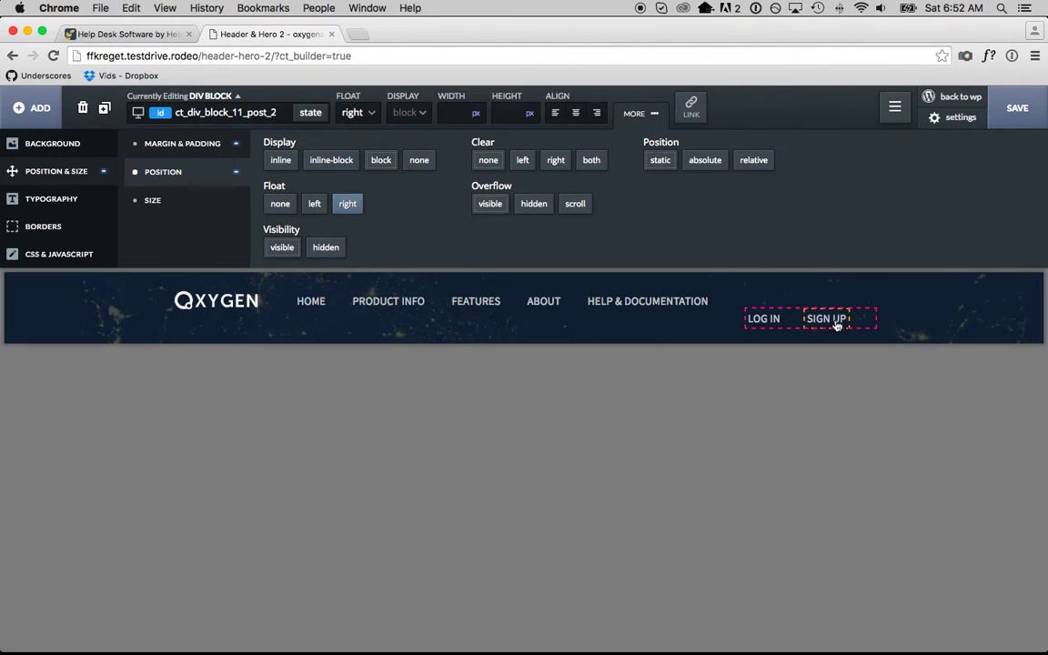
Set the right margin of only the HELP & DOCUMENTATION link to 0 px, using its own id instead of the shared class
left_click(717, 304)
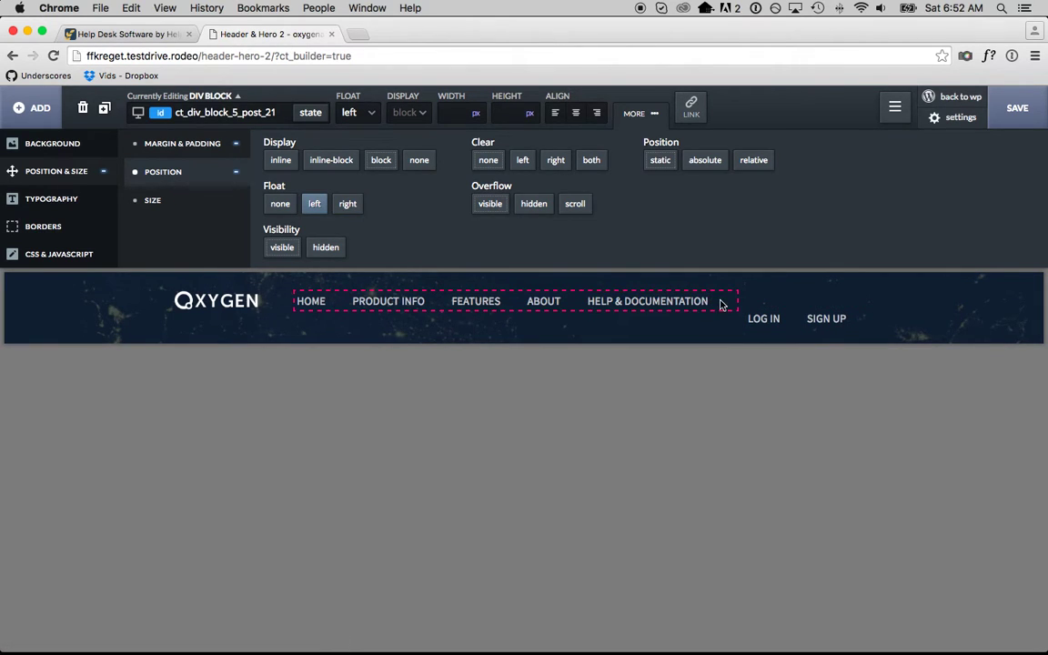
left_click(683, 307)
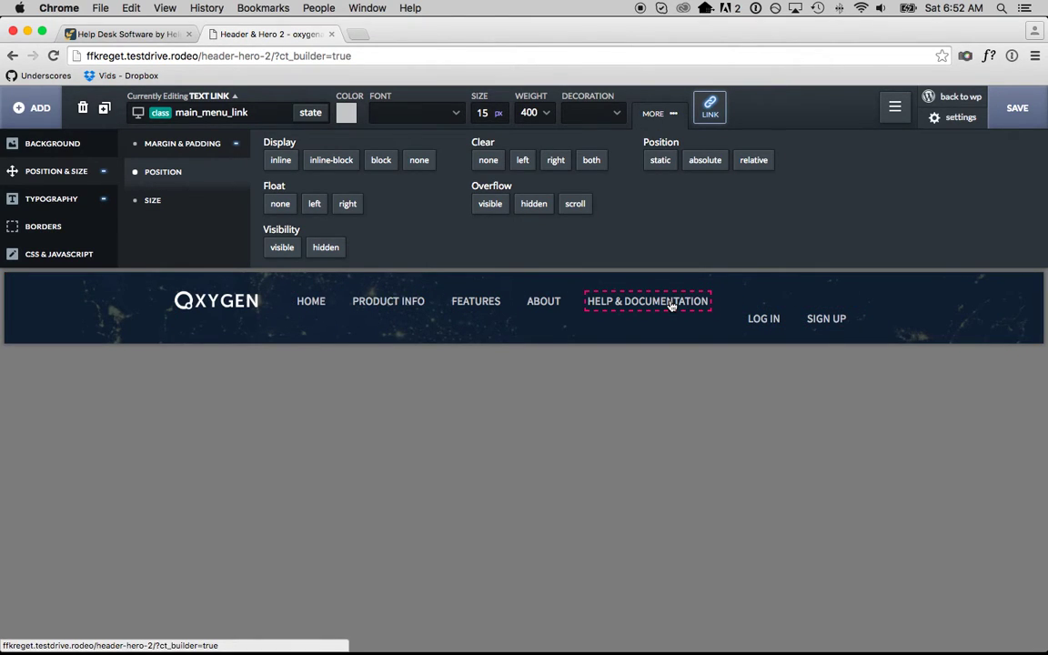
left_click(179, 116)
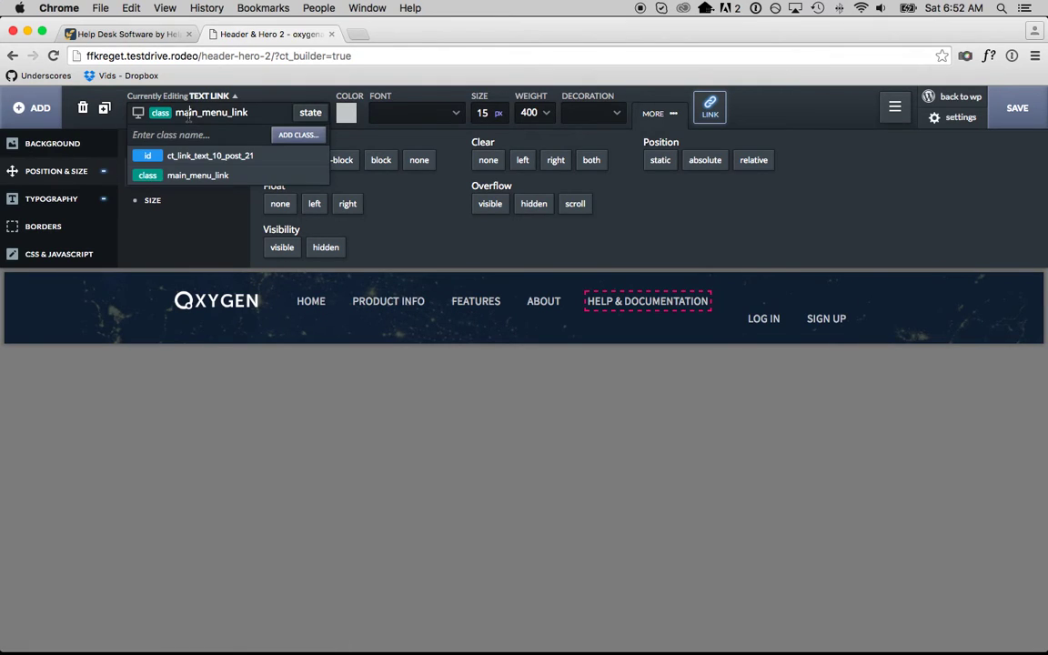
left_click(191, 157)
left_click(177, 143)
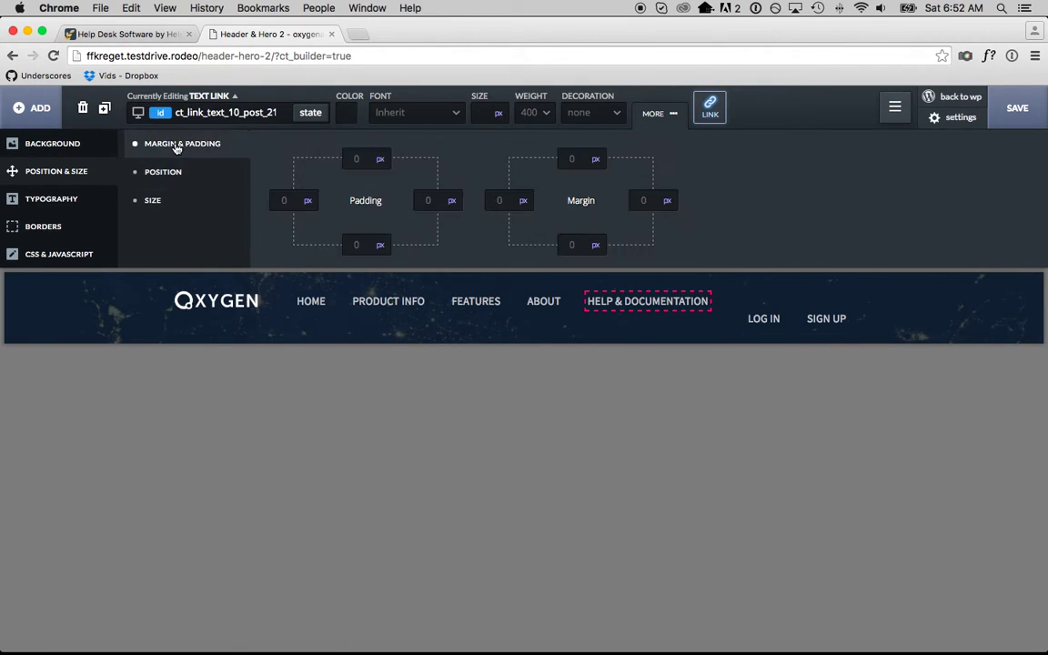
left_click(641, 200)
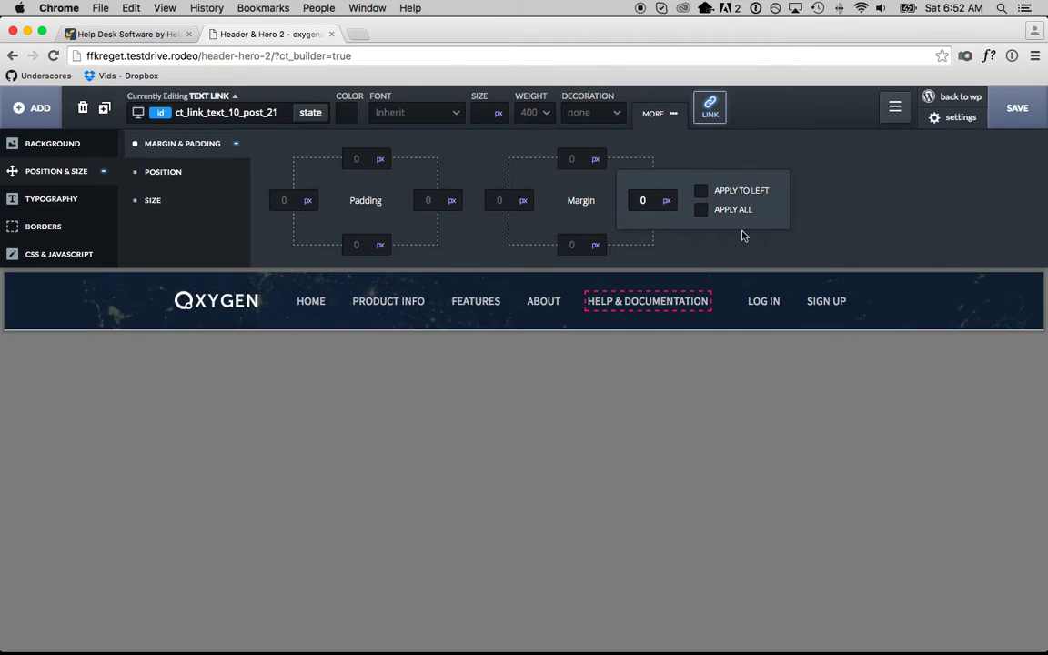
left_click(683, 302)
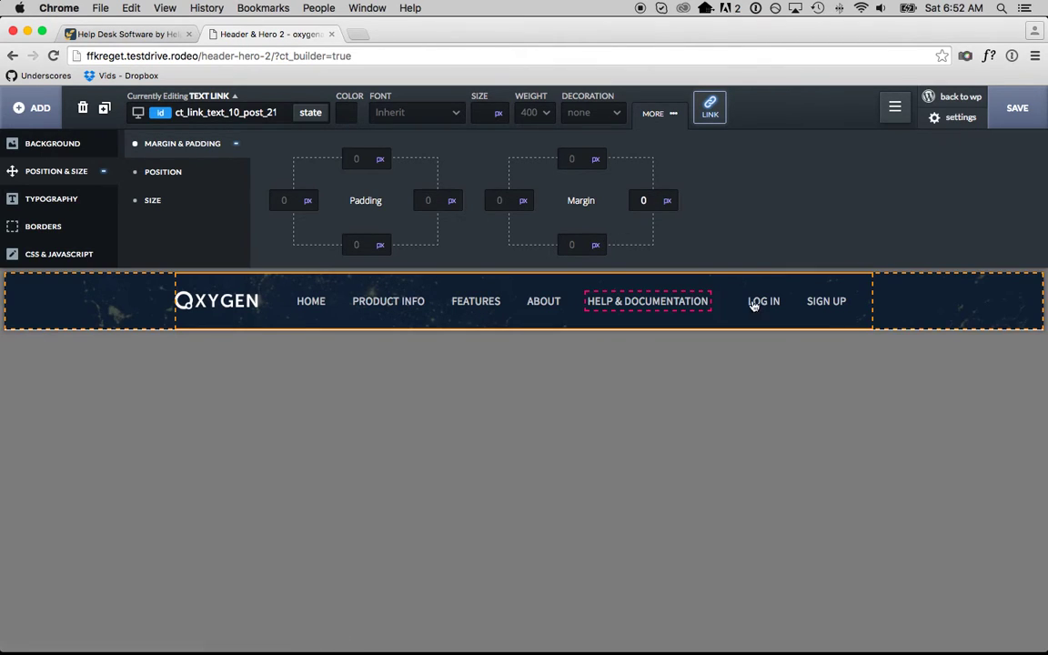
Set the page width to 1020 px and compare the header layout with the Help Scout page
left_click(794, 305)
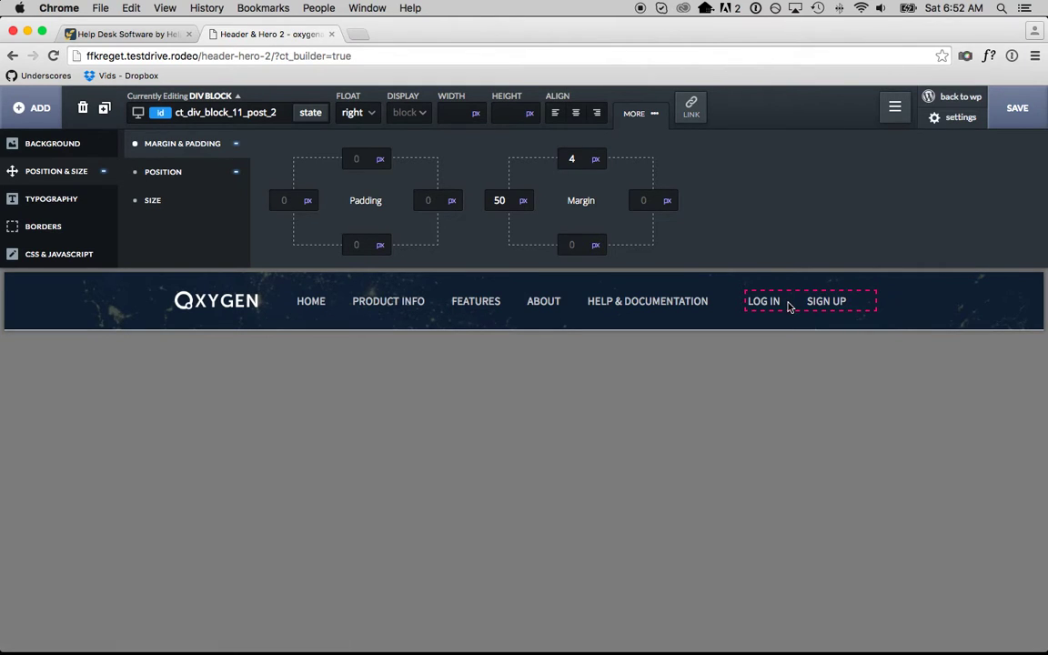
left_click(53, 300)
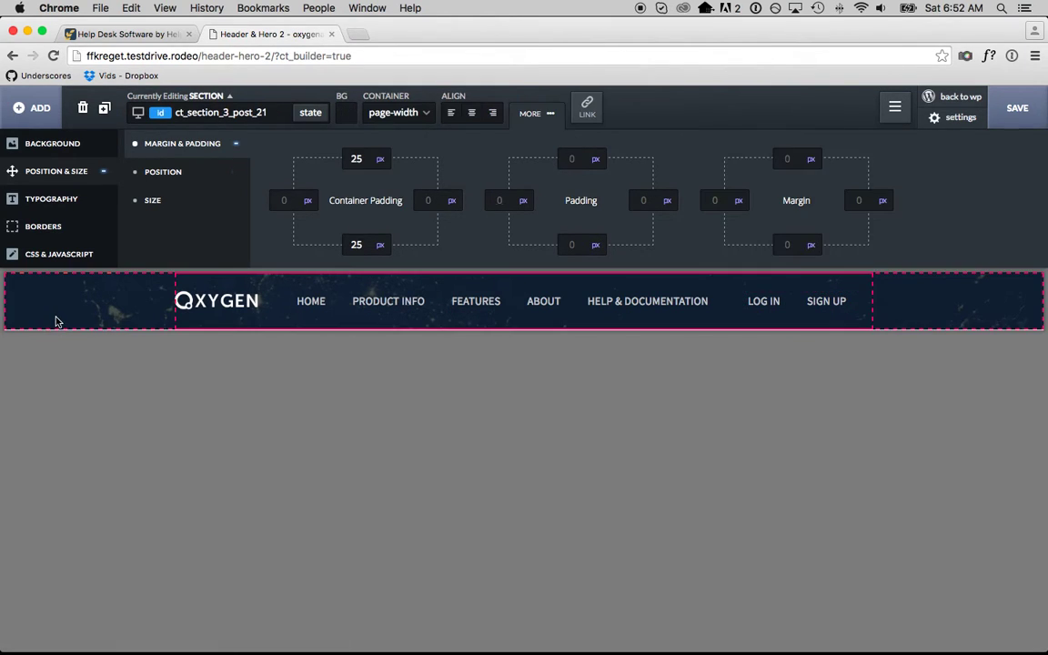
left_click(159, 40)
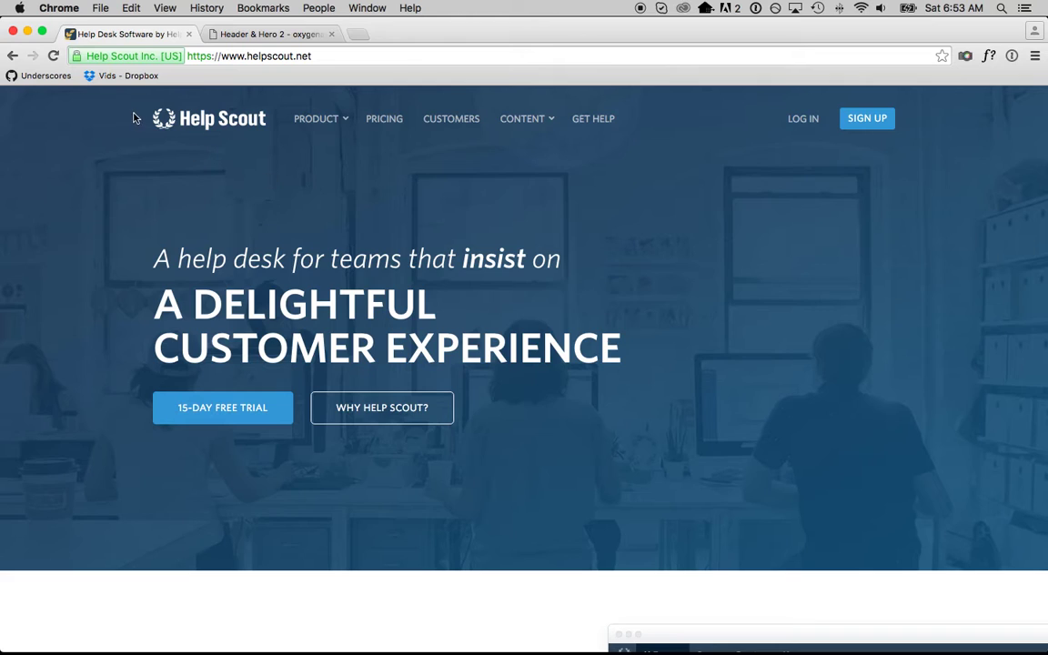
left_click(264, 34)
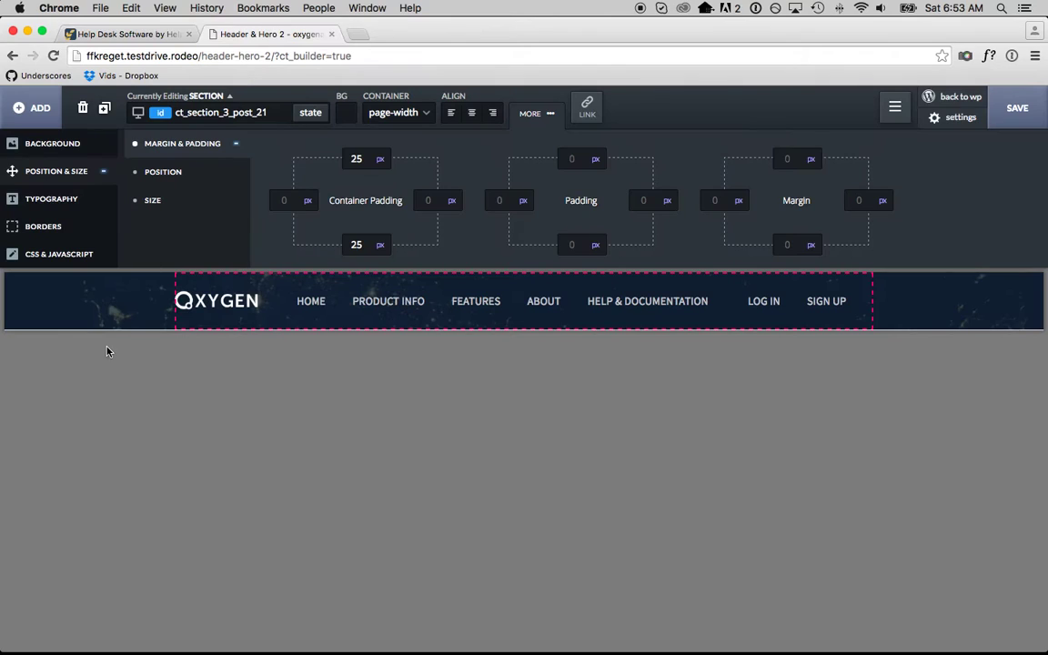
left_click(948, 121)
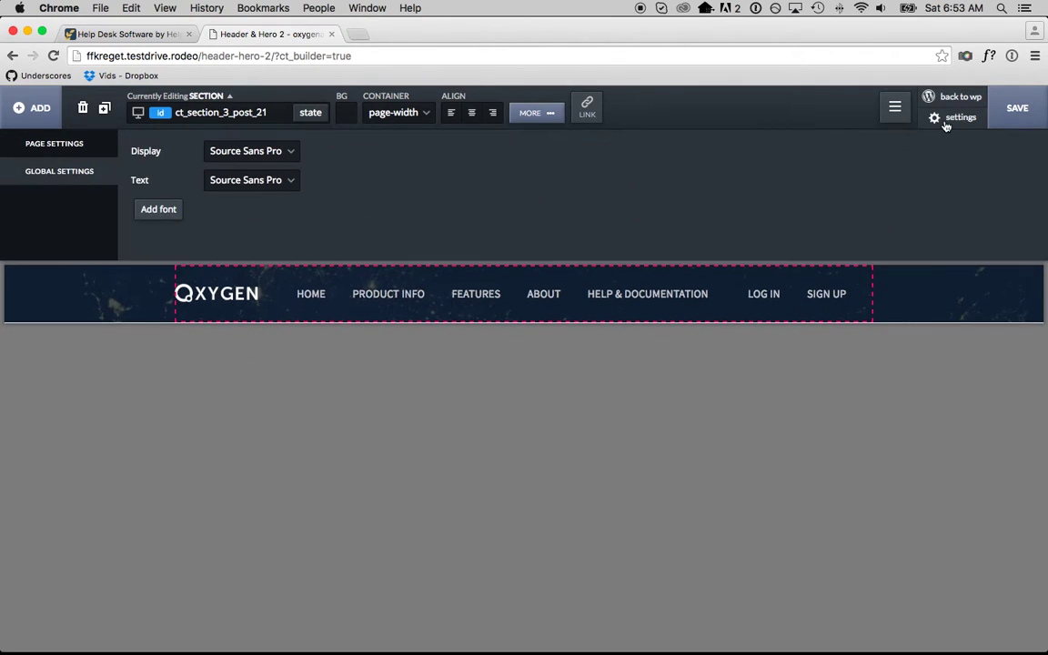
left_click(82, 143)
double_click(218, 152)
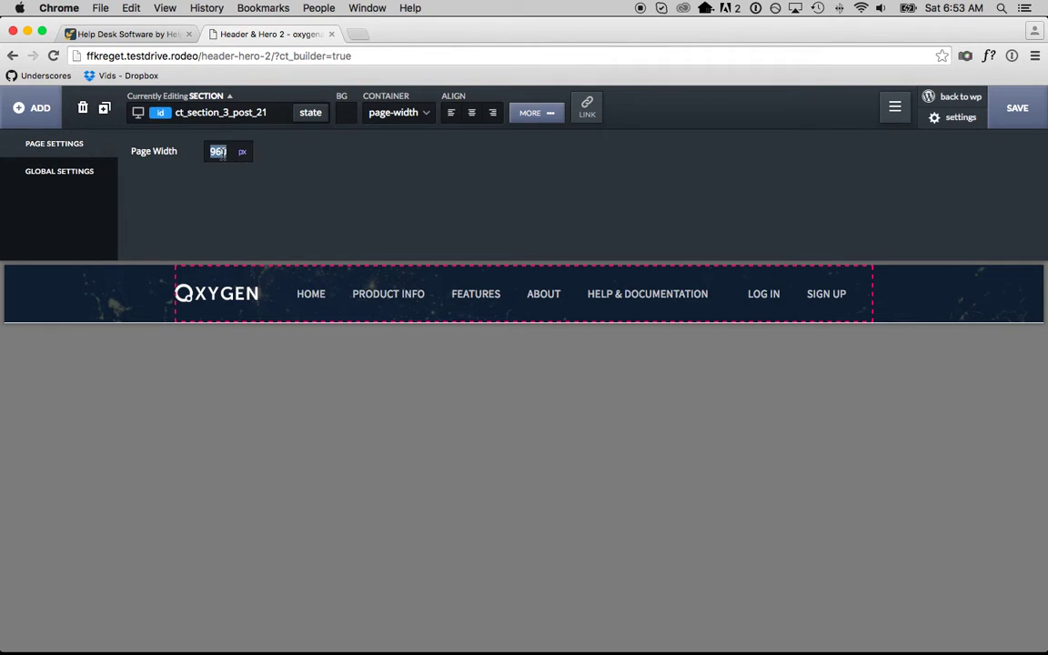
type("1020")
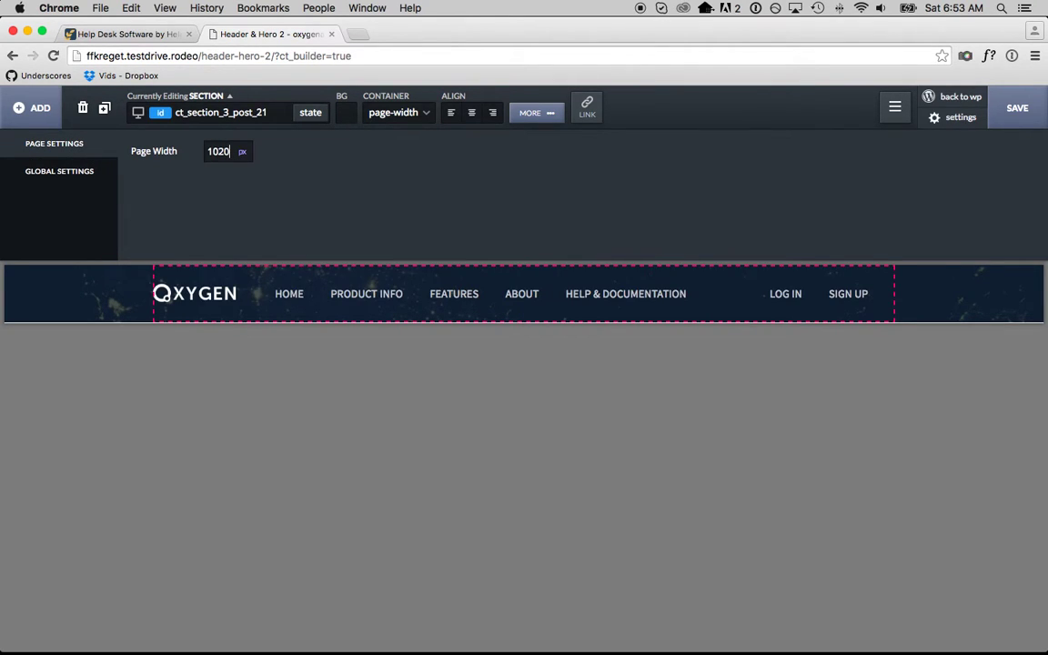
left_click(821, 294)
left_click(134, 36)
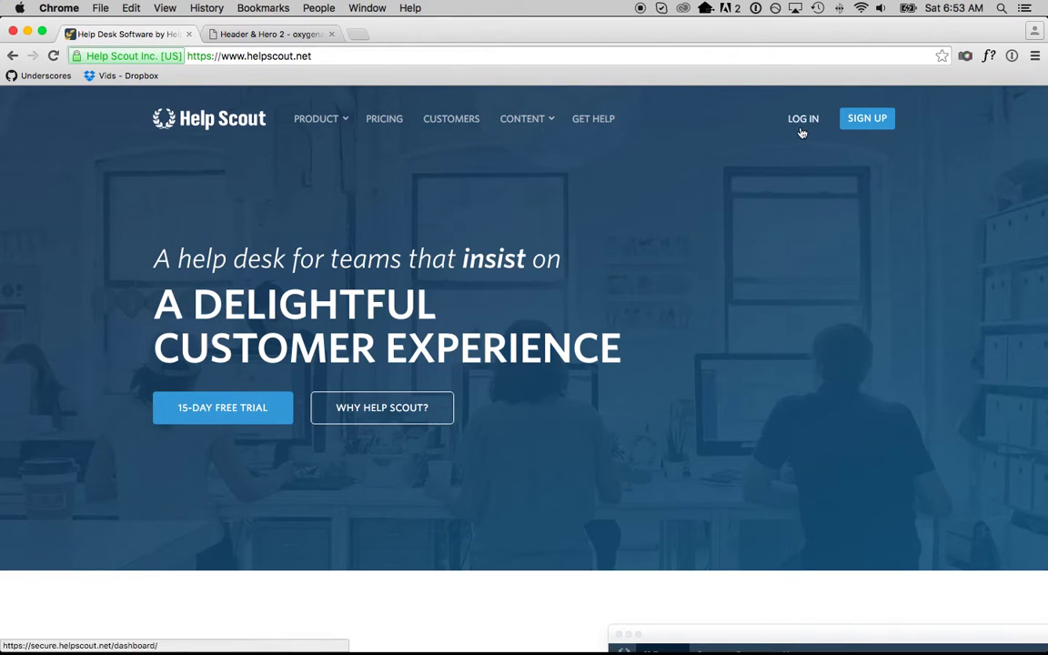
Remove the main_menu_link class from the SIGN UP link in the page builder so only its own id is styled
left_click(244, 35)
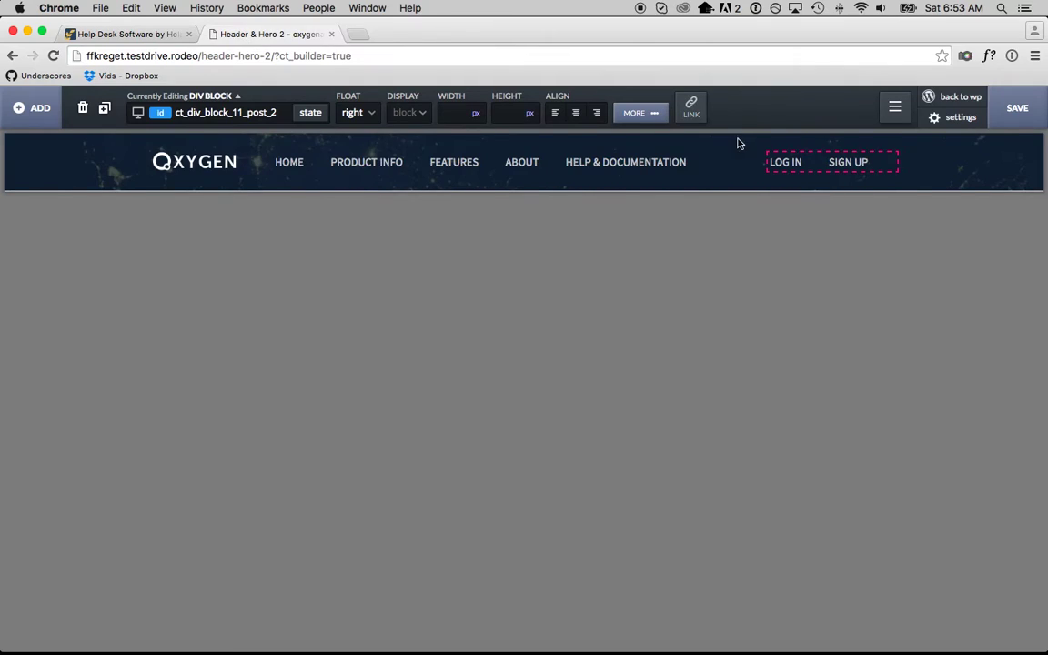
left_click(845, 163)
left_click(211, 112)
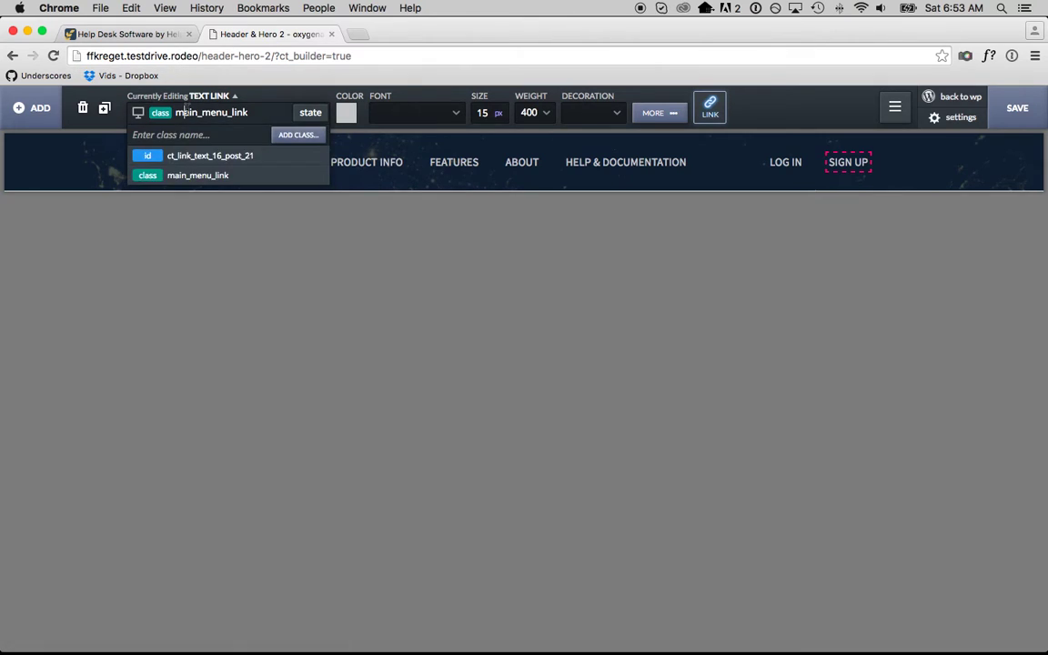
left_click(320, 177)
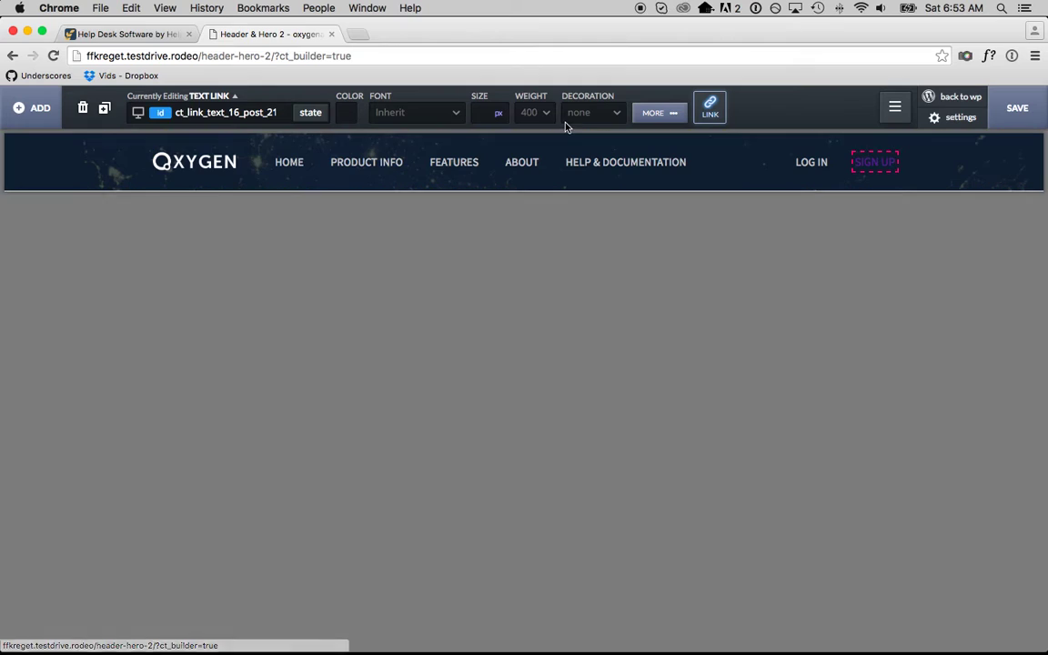
Set the SIGN UP link's text color to semi-transparent white, rgba(255,255,255,0.75)
left_click(344, 118)
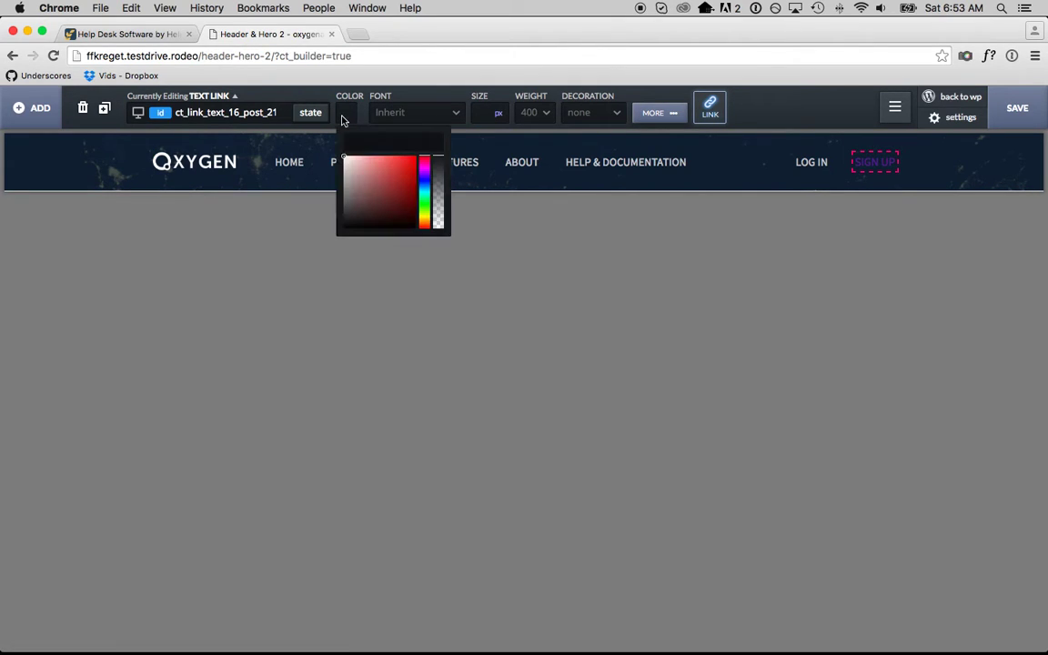
left_click(342, 157)
left_click_drag(437, 168, 438, 177)
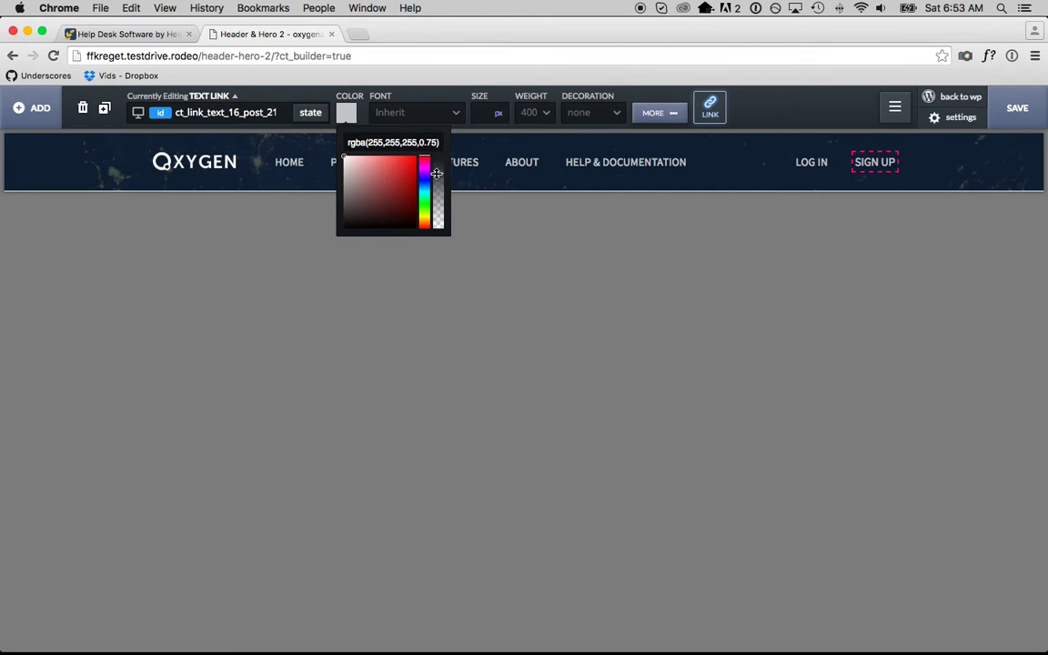
Check the Help Scout sign-up button and give the SIGN UP link a 1 px solid border on all sides
left_click(655, 113)
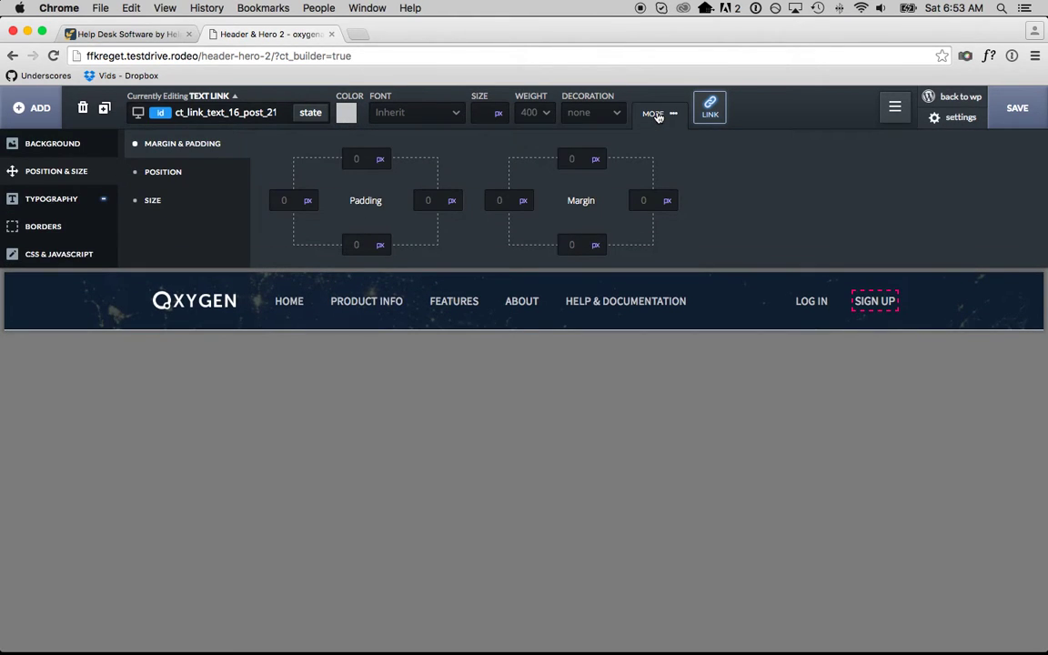
left_click(143, 40)
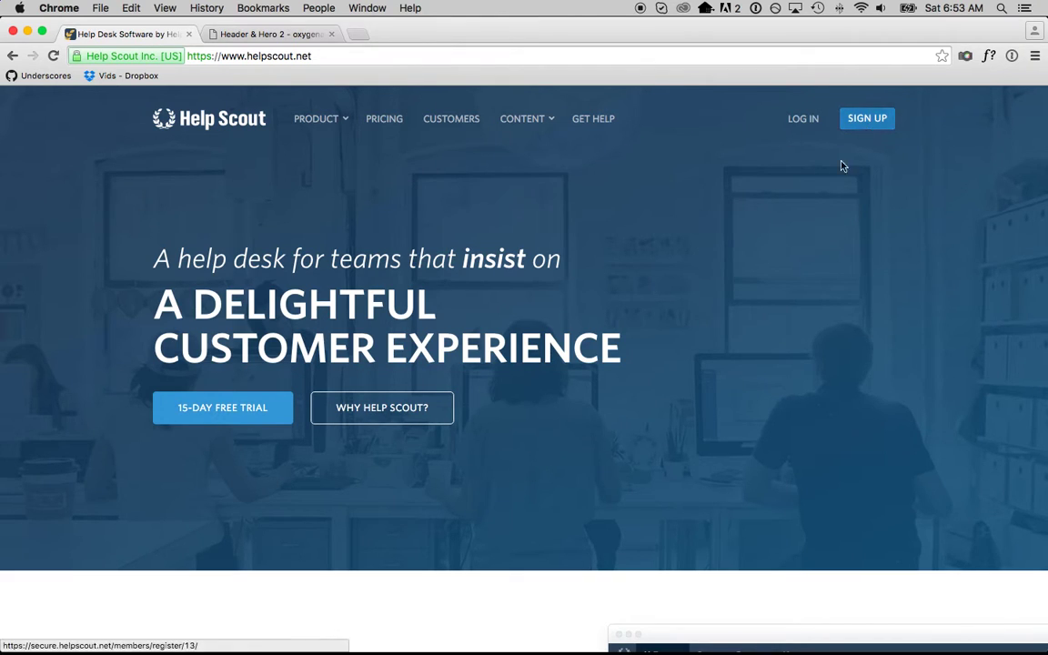
left_click(266, 35)
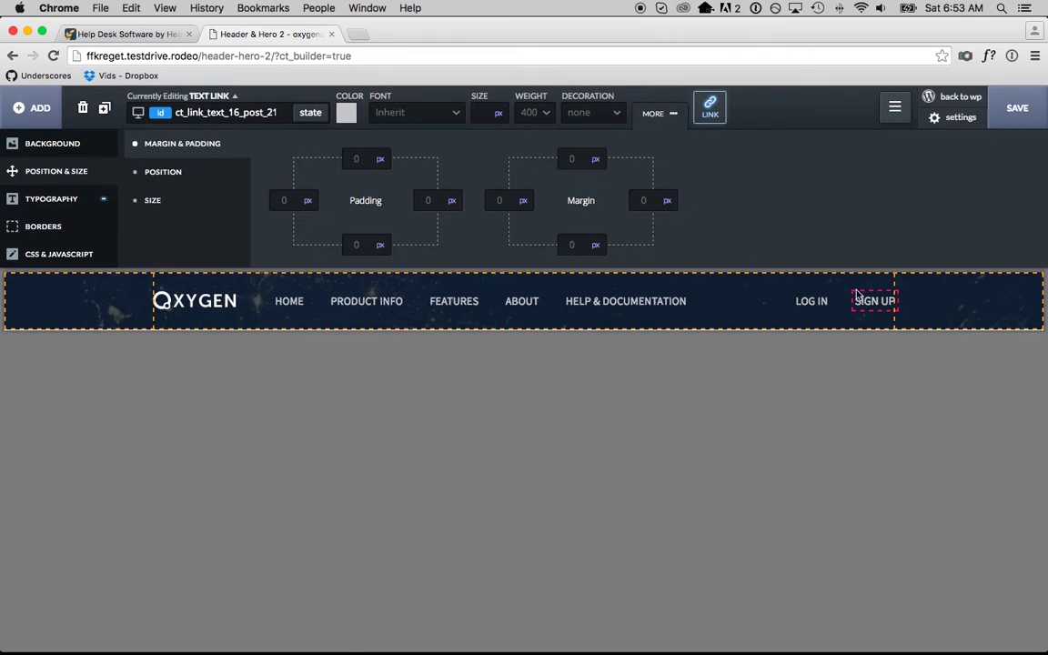
left_click(64, 227)
left_click(430, 161)
type("1")
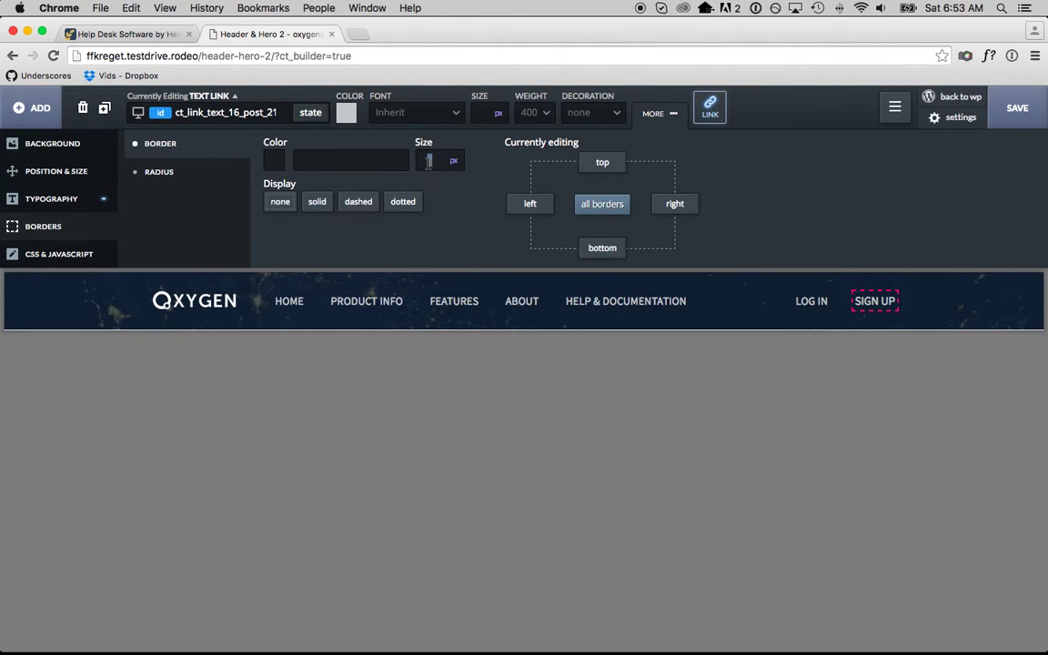
left_click(317, 201)
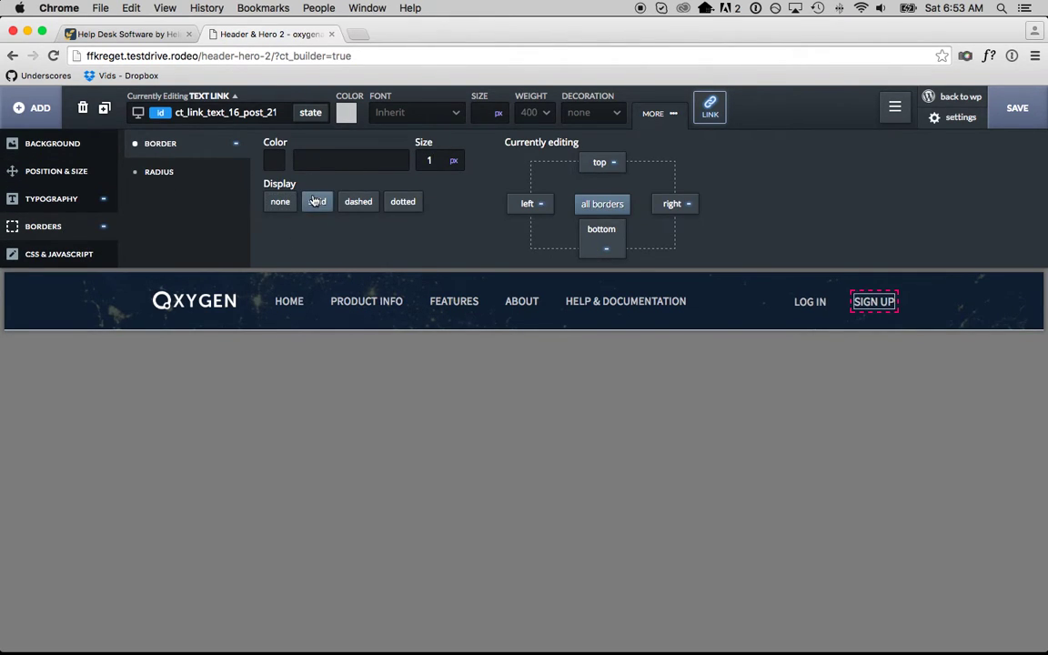
Set the SIGN UP link's border color to rgba(255,255,255,0.75)
left_click(267, 160)
left_click_drag(267, 198, 201, 167)
left_click_drag(368, 209, 371, 220)
left_click(445, 226)
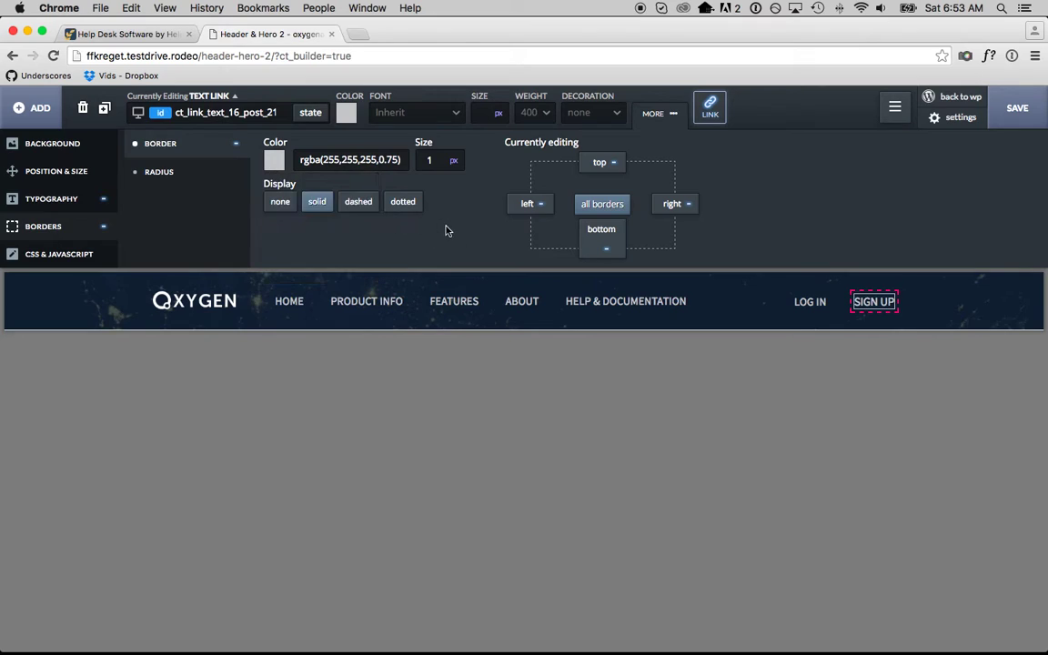
Set the SIGN UP link's padding to 9 px on all sides
left_click(99, 182)
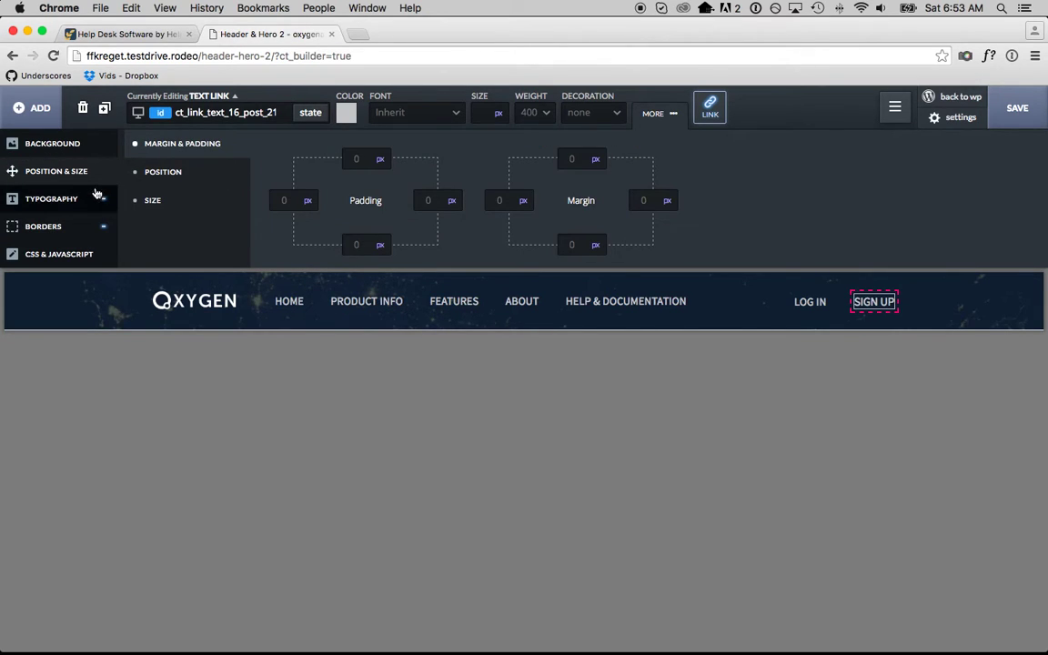
left_click(357, 159)
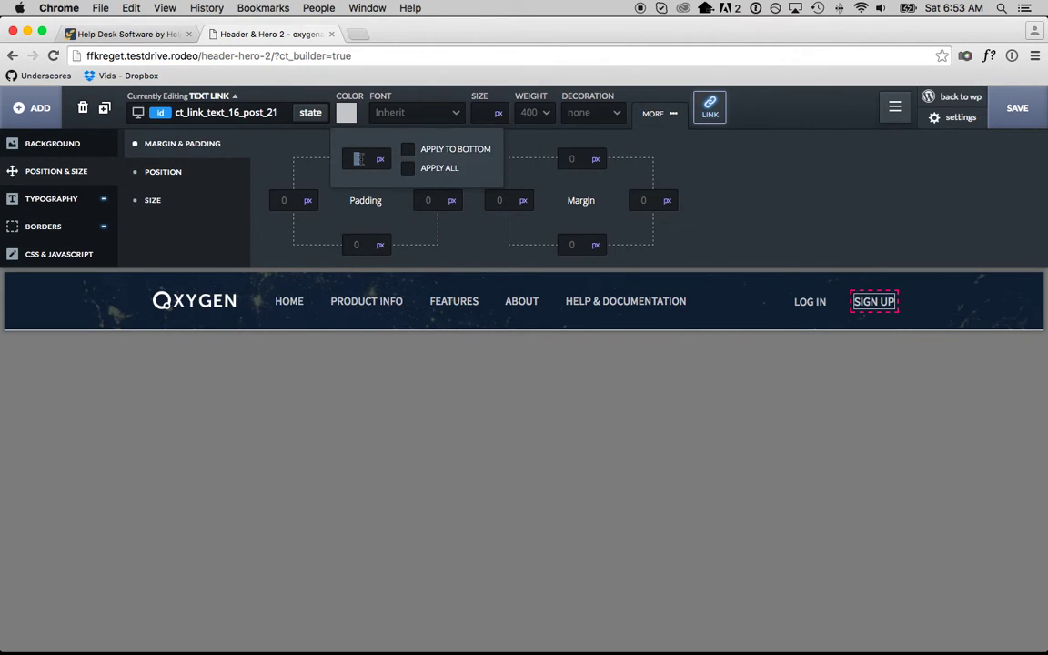
type("7")
left_click(408, 168)
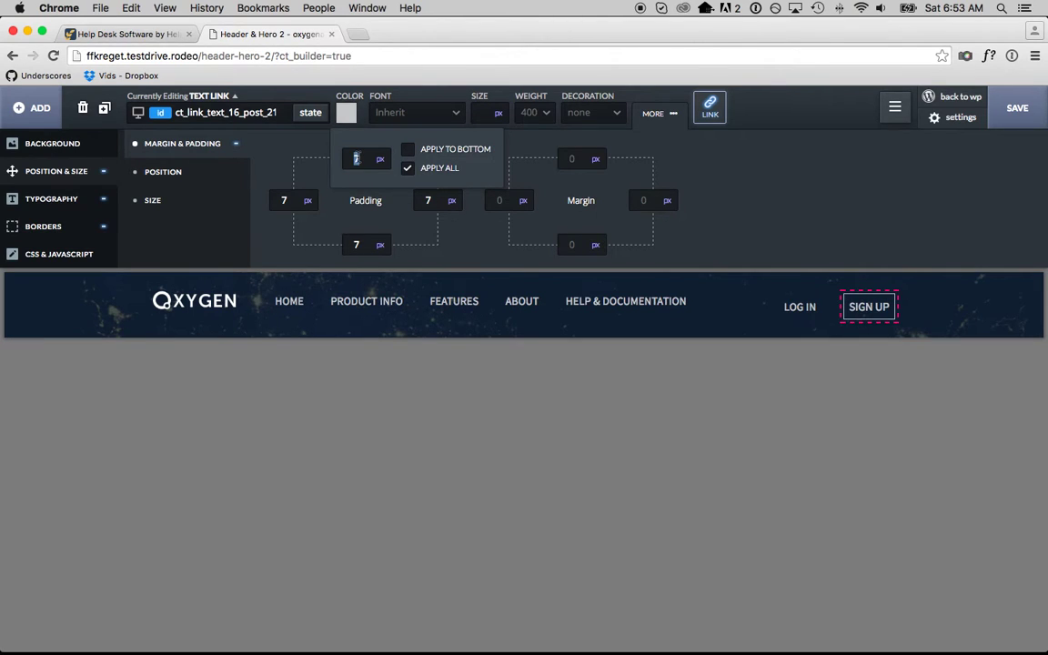
type("9")
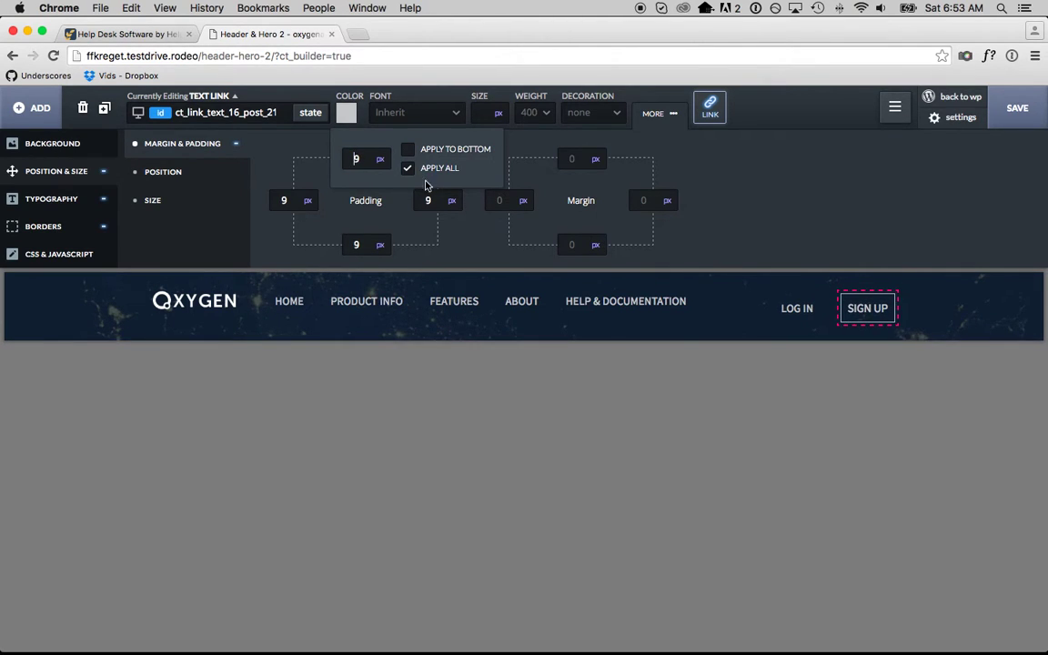
Set the SIGN UP link's left and right padding to 14 px
key("Tab")
key("Up")
key("Up")
key("Up")
key("Up")
key("Up")
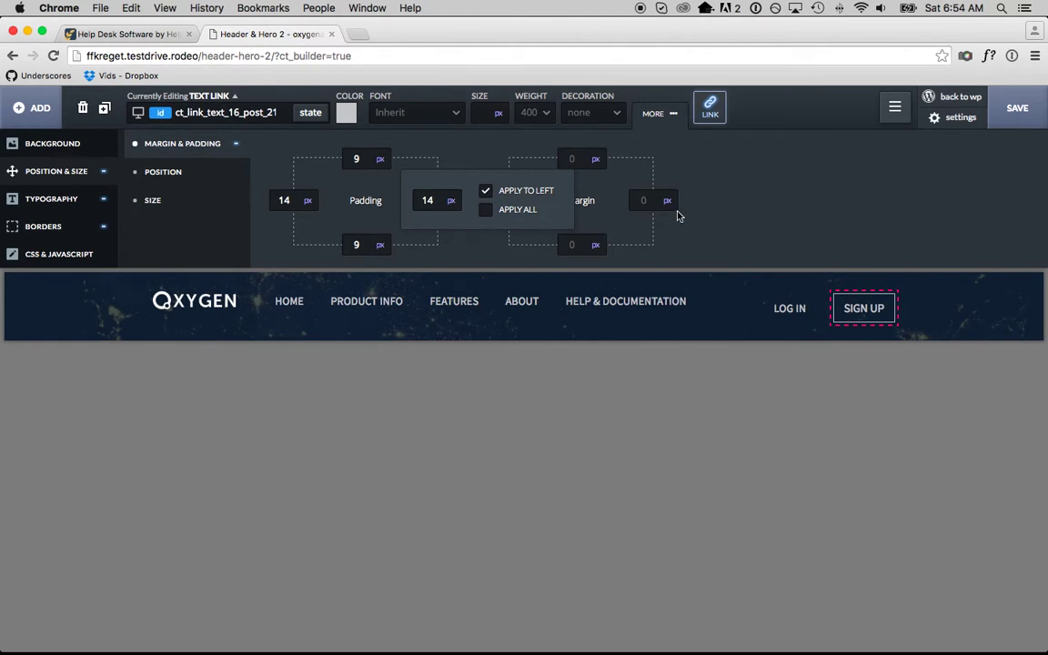
left_click(746, 216)
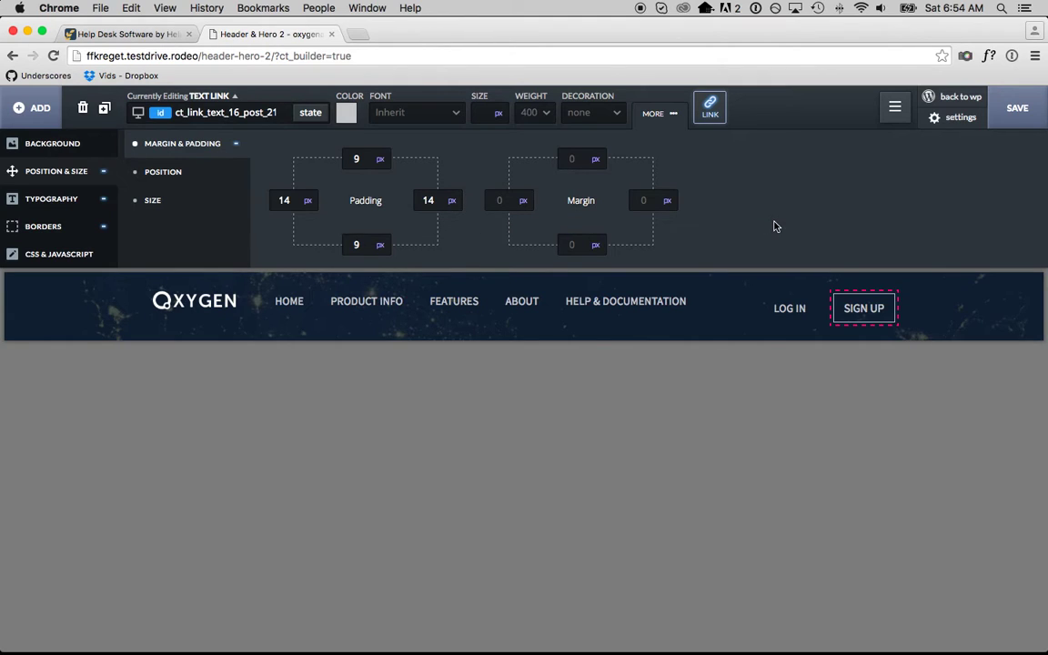
Round all corners of the SIGN UP link's border with a 4 px radius
left_click(82, 227)
left_click(227, 168)
left_click(291, 157)
type("4")
left_click(387, 157)
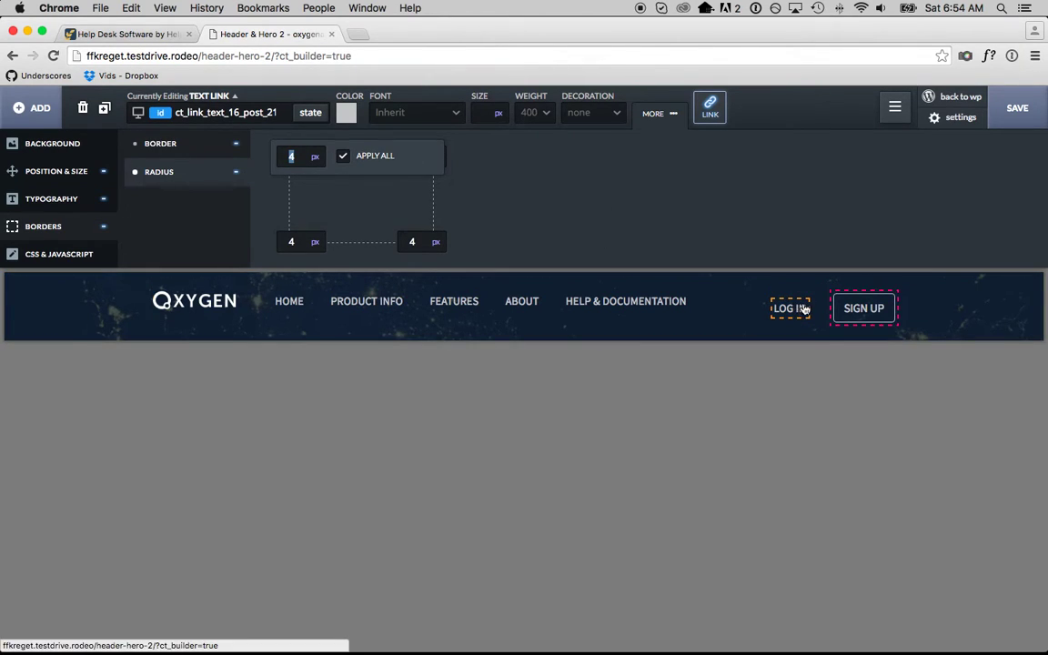
left_click(492, 204)
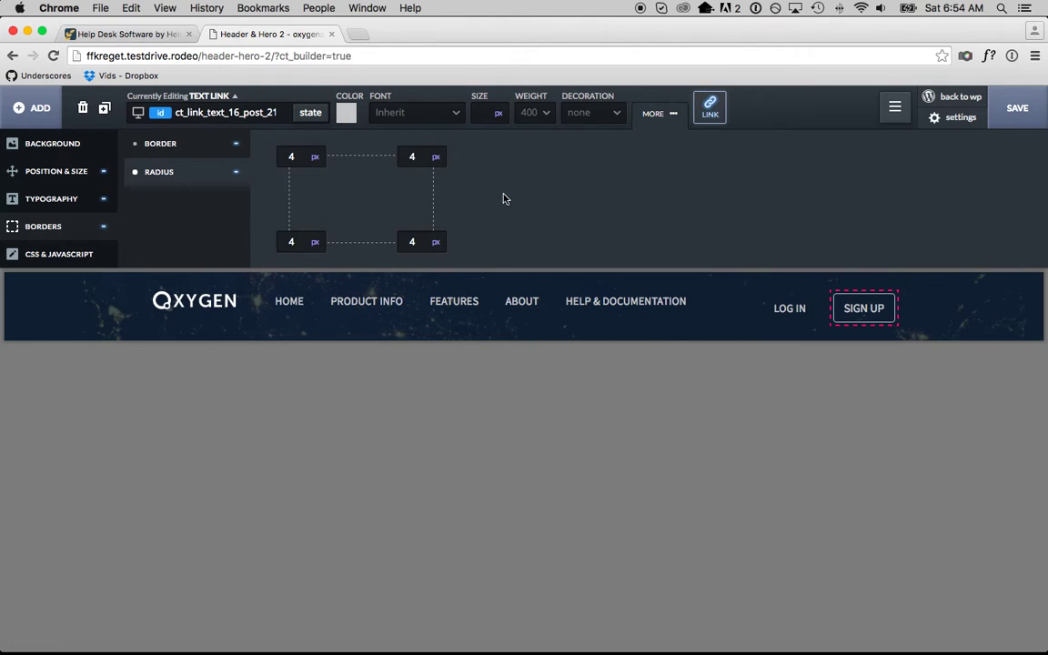
Set the top margin of the block holding LOG IN and SIGN UP to -5 px to align it with the main menu
left_click(56, 172)
left_click(355, 162)
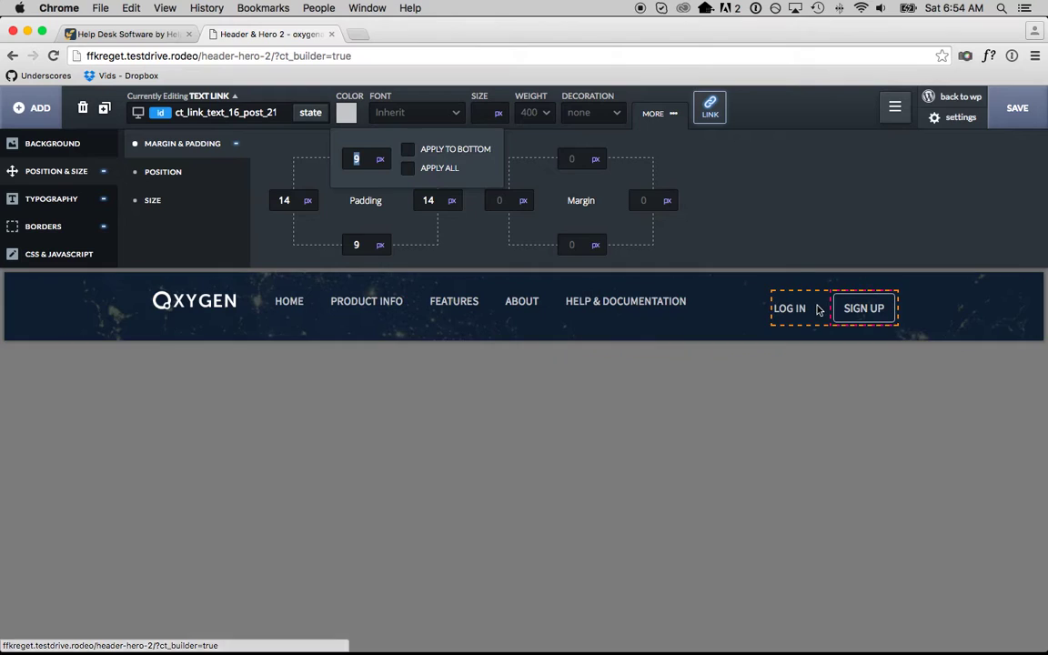
left_click(816, 309)
left_click(571, 159)
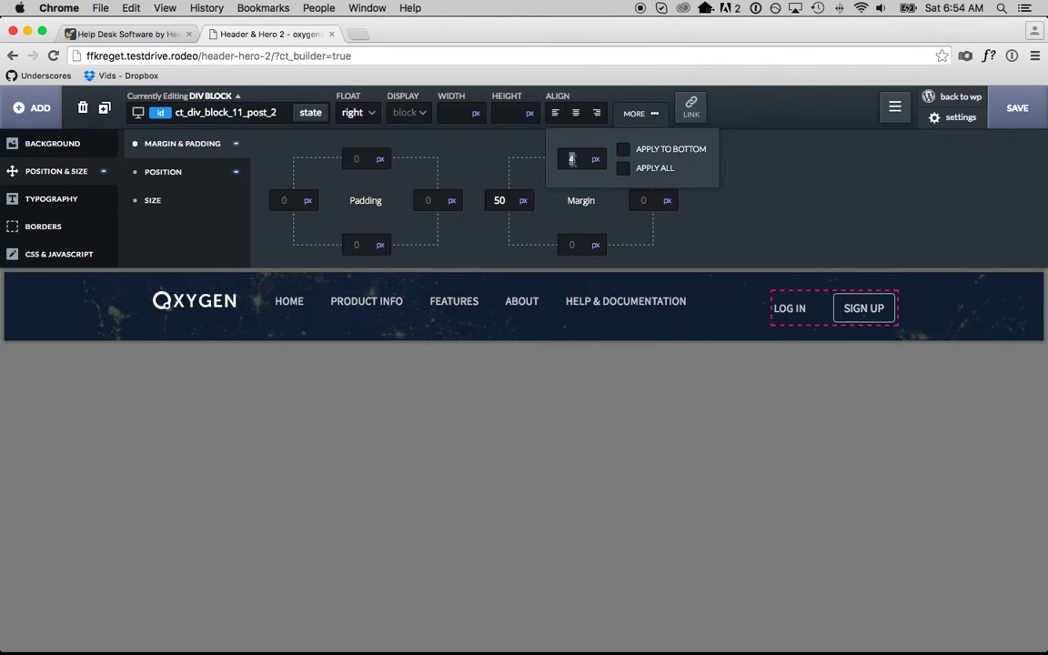
key("Down")
key("Down")
key("Down")
key("Down")
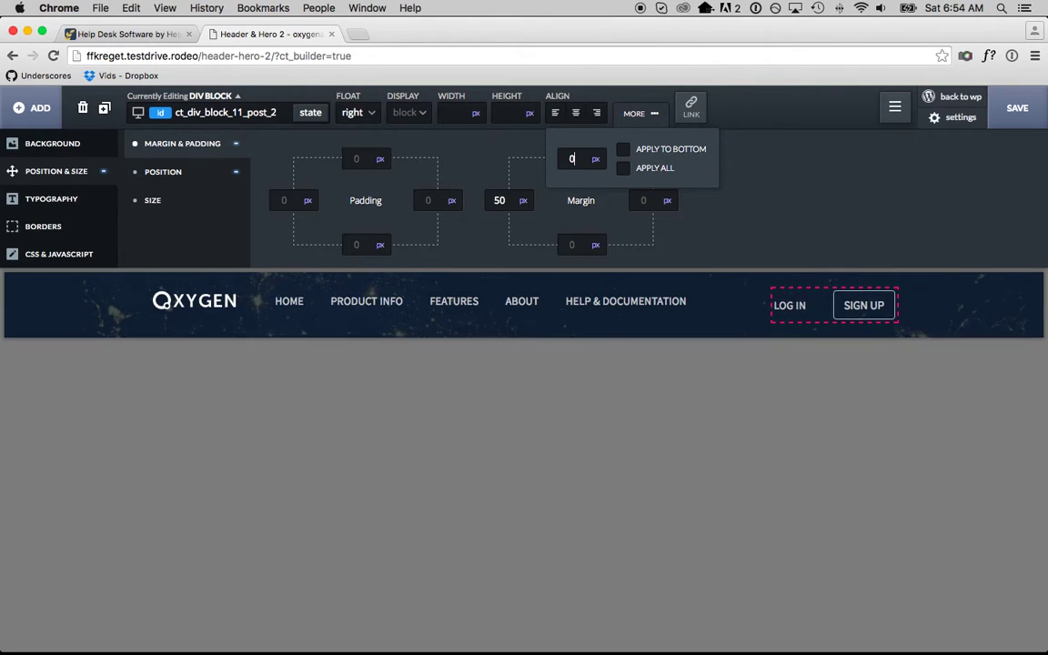
key("Down")
key("Down")
key("Down")
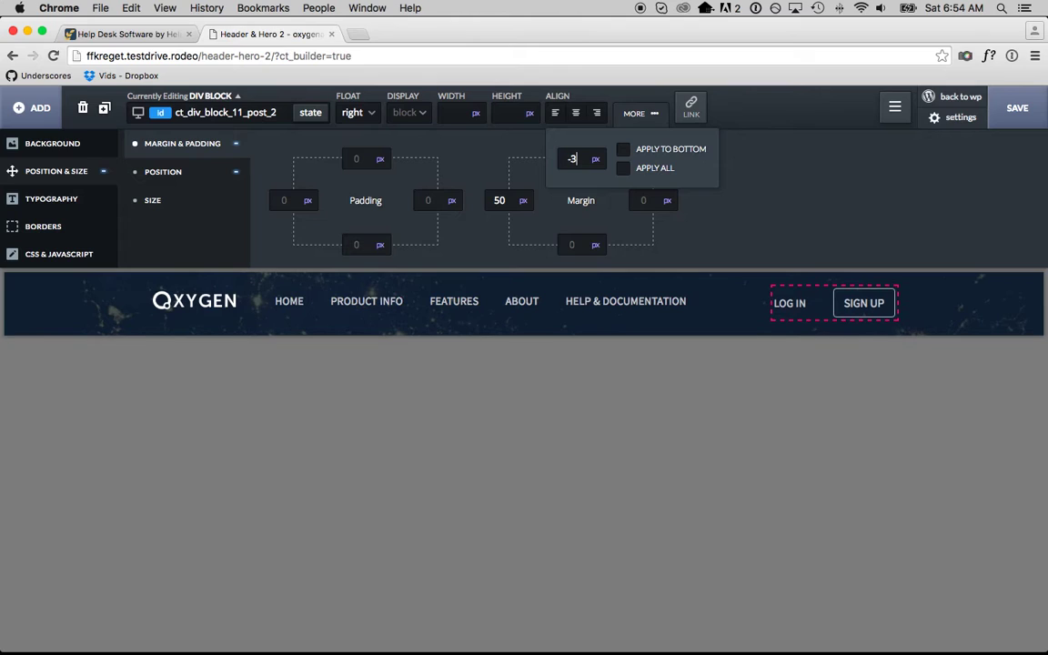
key("Down")
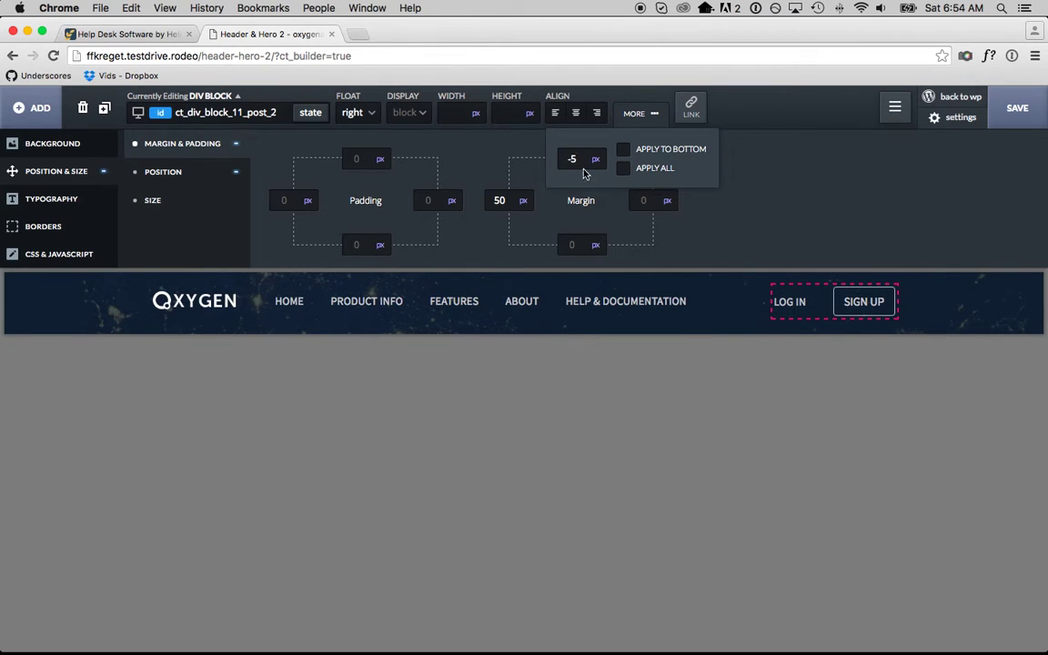
left_click(746, 322)
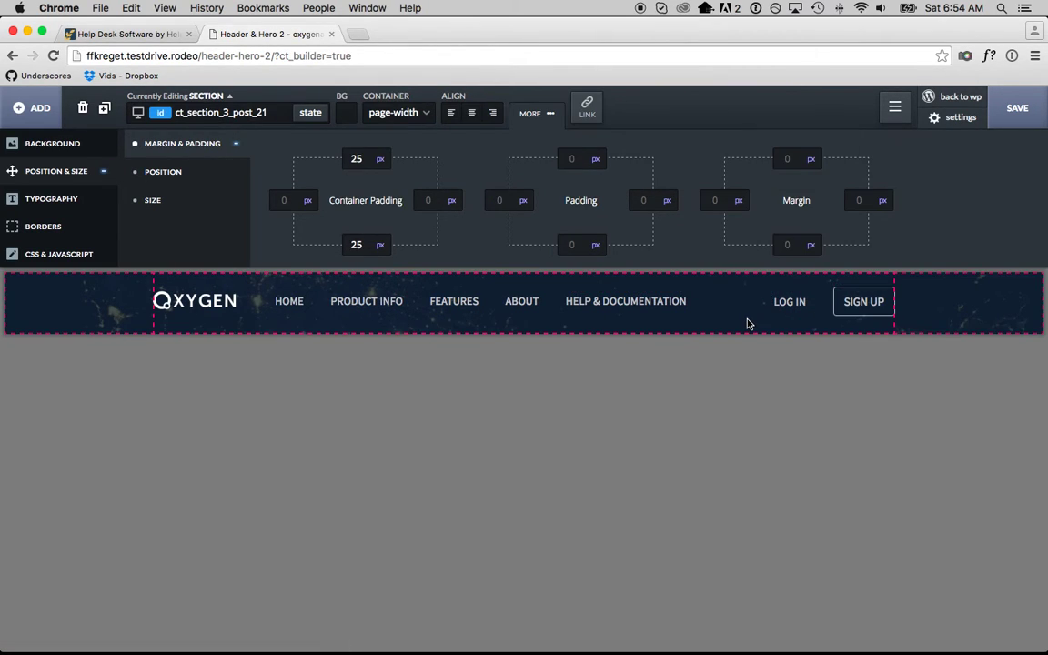
Add the custom CSS -webkit-font-smoothing: antialiased; to the outer div block around the header section and compare the text with the Help Scout page
left_click(130, 34)
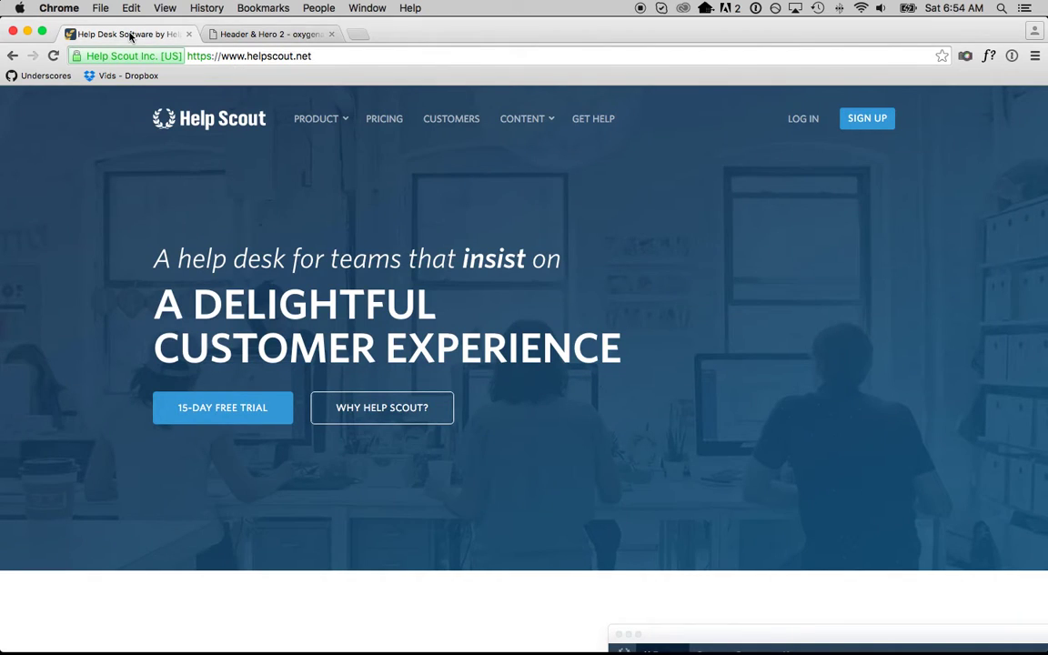
left_click(220, 35)
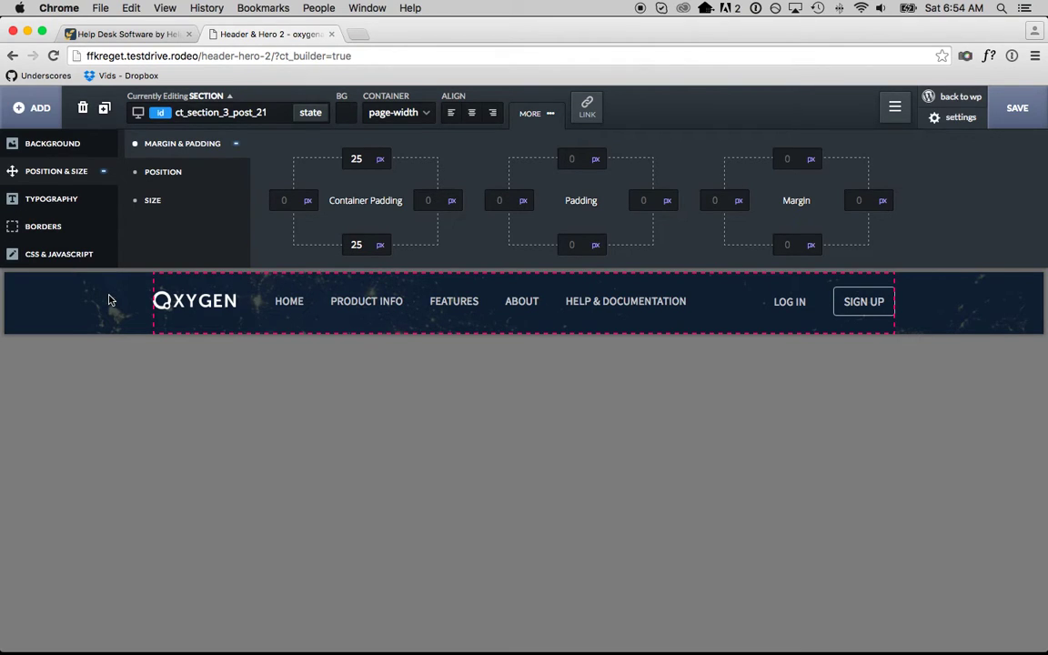
left_click(231, 95)
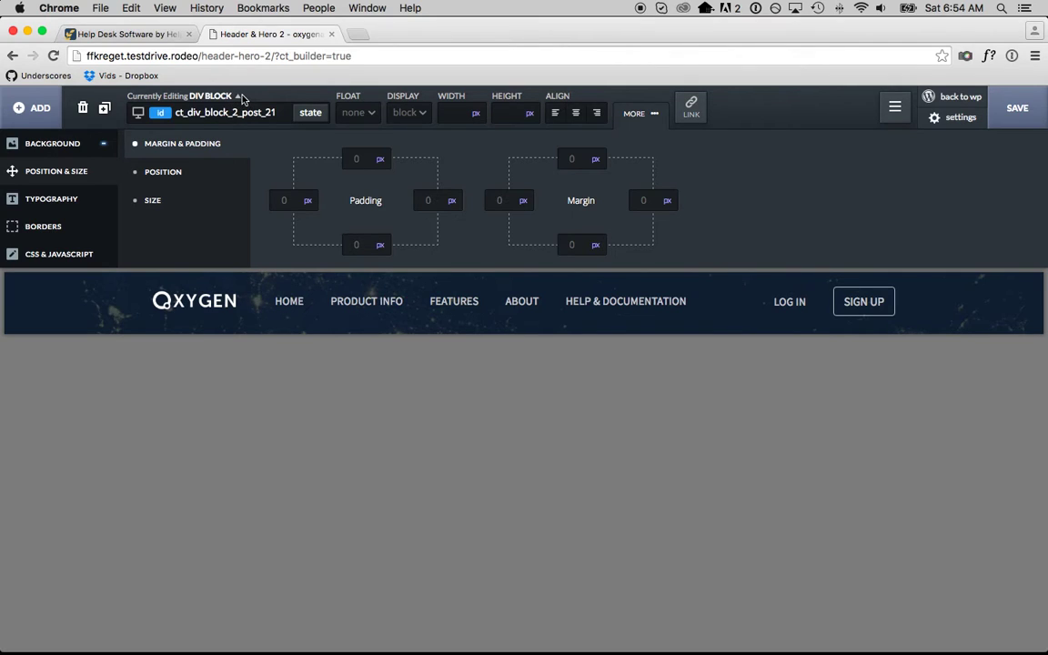
left_click(88, 256)
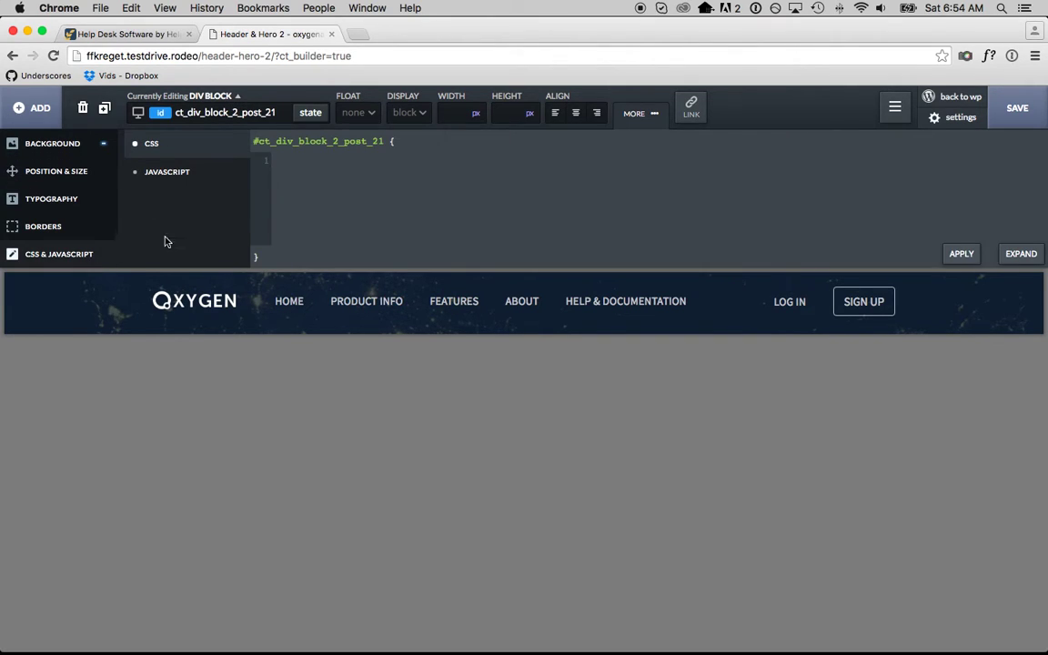
left_click(400, 195)
type("-webkit-font-smoothing:")
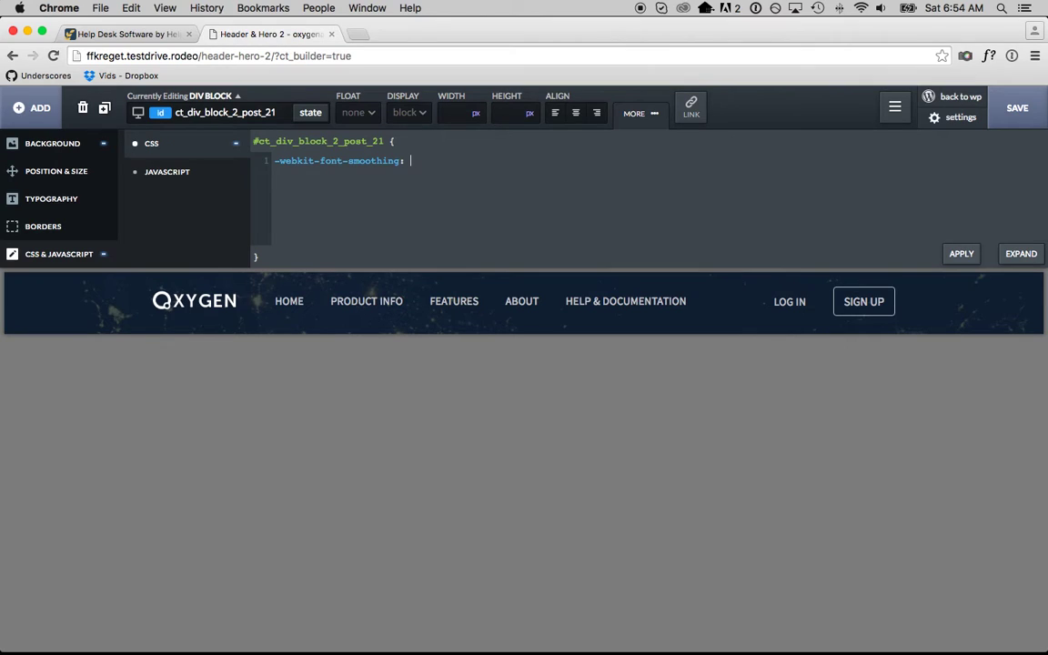
type("antialiased;")
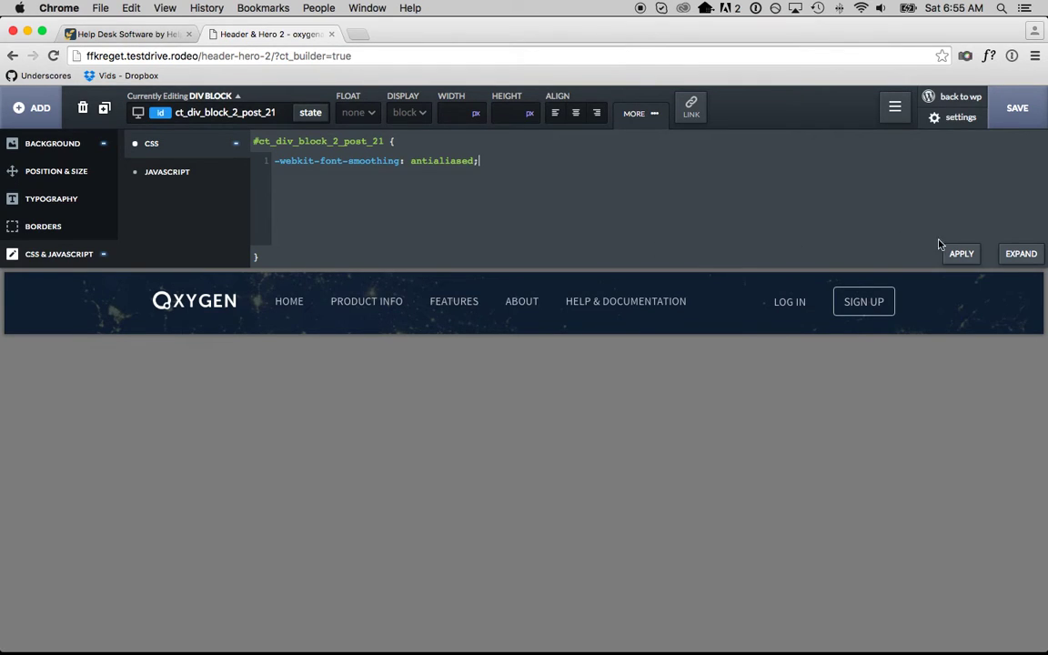
left_click(957, 254)
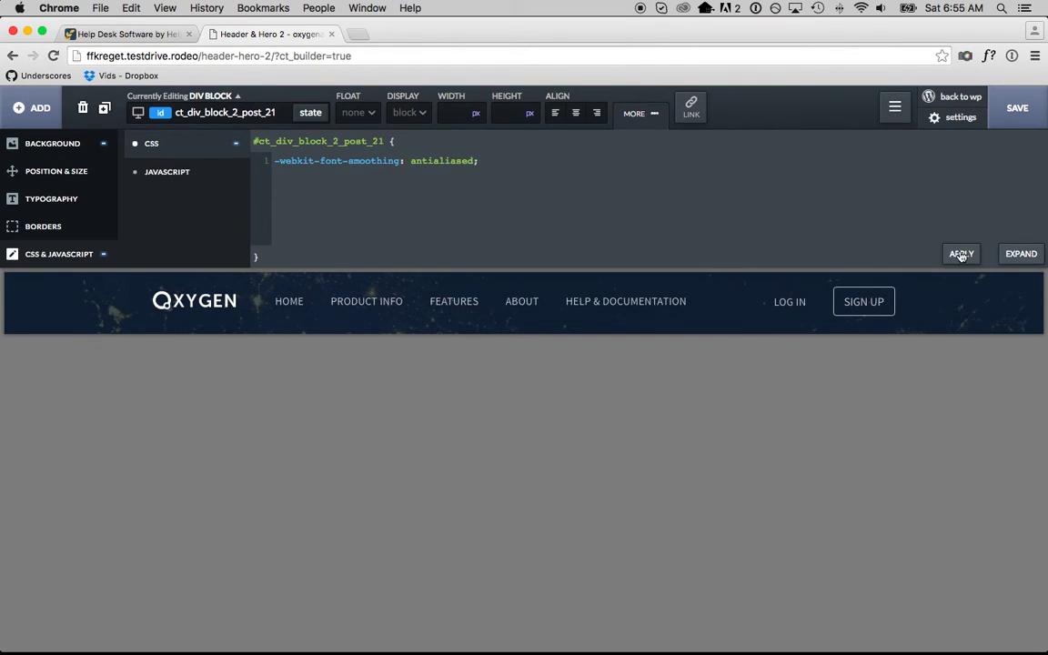
left_click(590, 318)
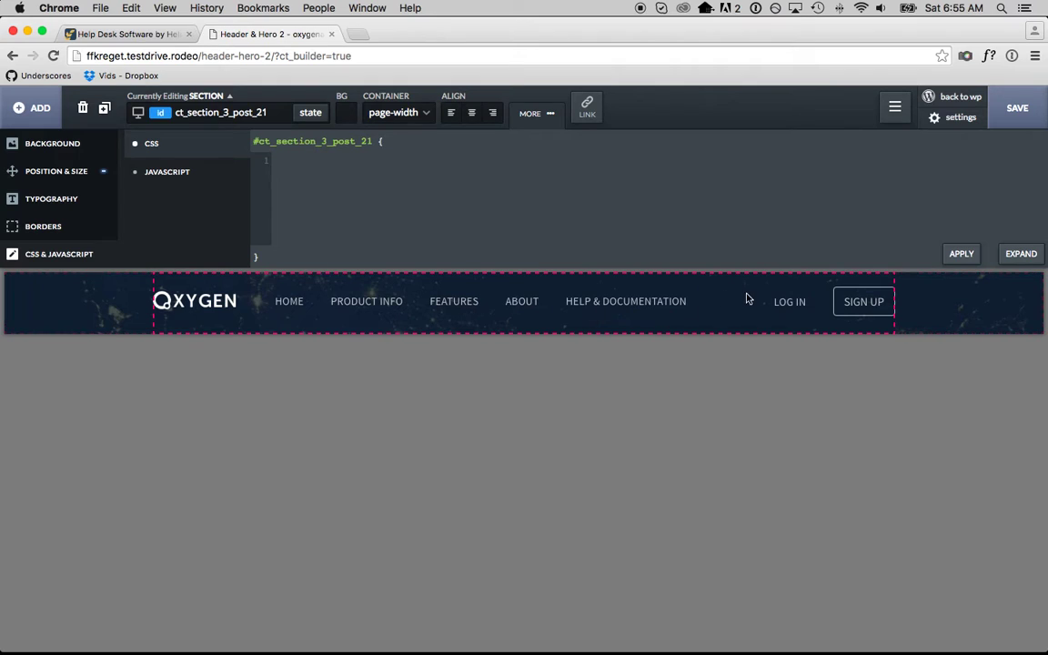
left_click(142, 37)
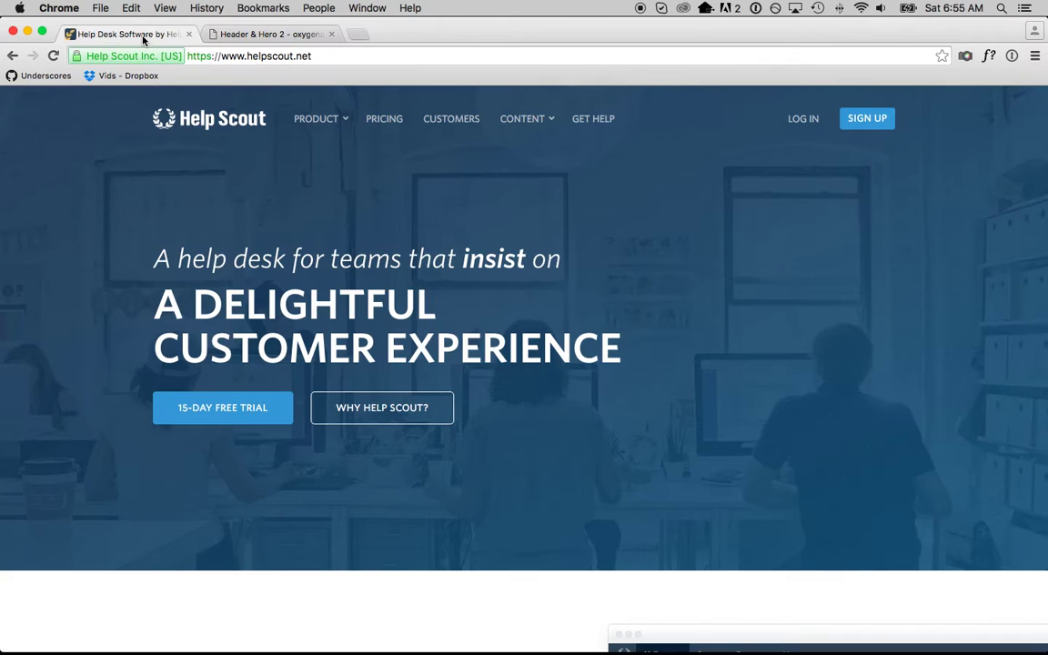
left_click(271, 35)
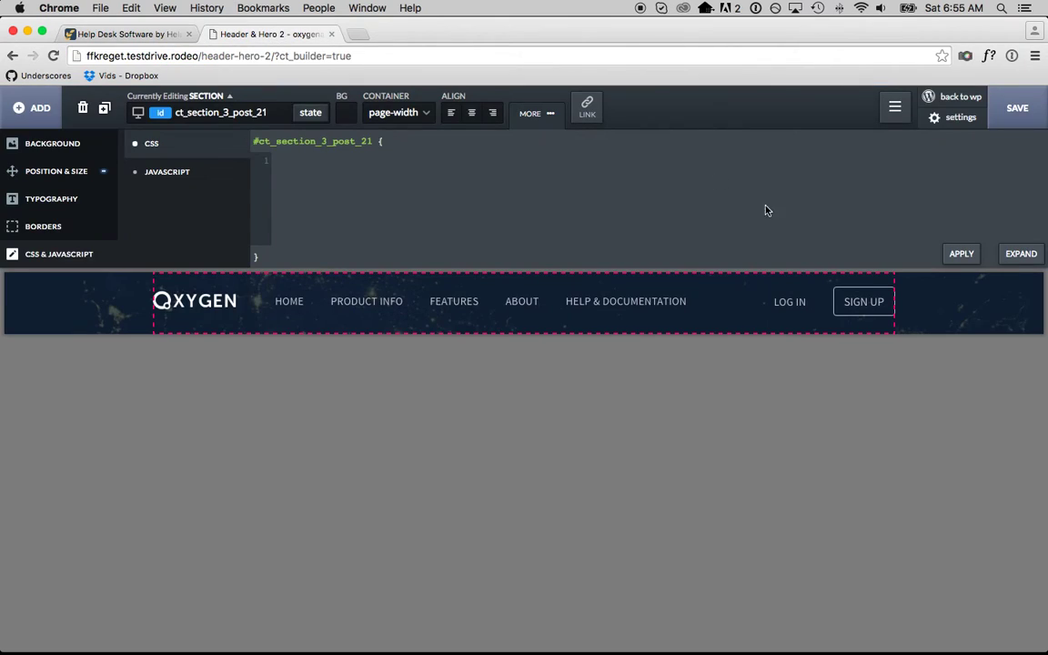
Try a 14 px font size on the main_menu_link class and set it back to 15 px
left_click(786, 301)
left_click(856, 311)
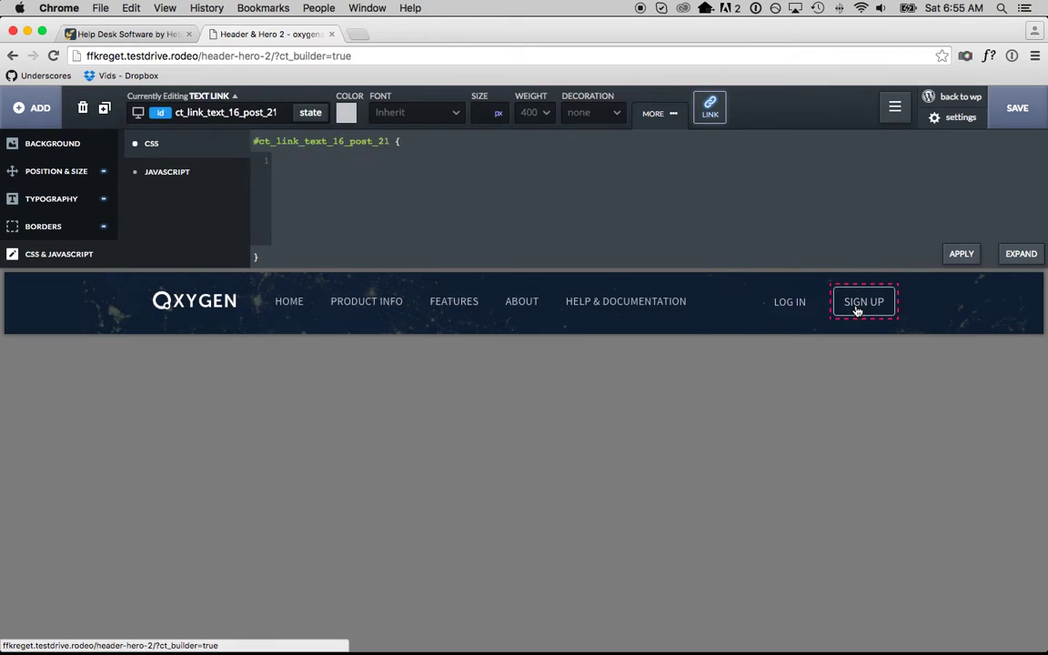
left_click(790, 301)
left_click(643, 305)
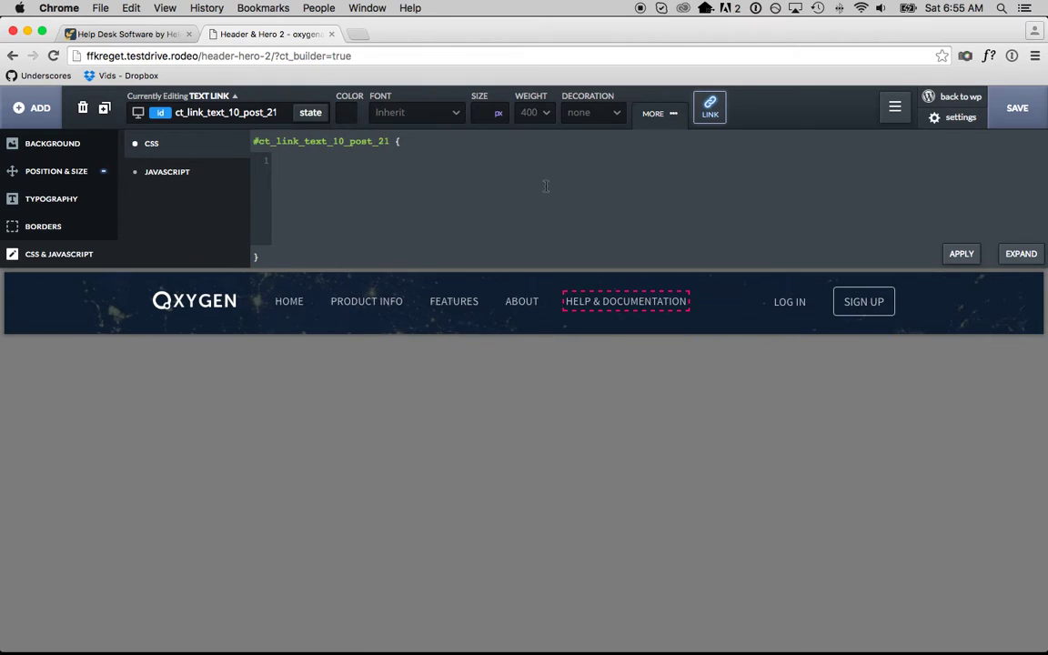
left_click(521, 306)
left_click(483, 113)
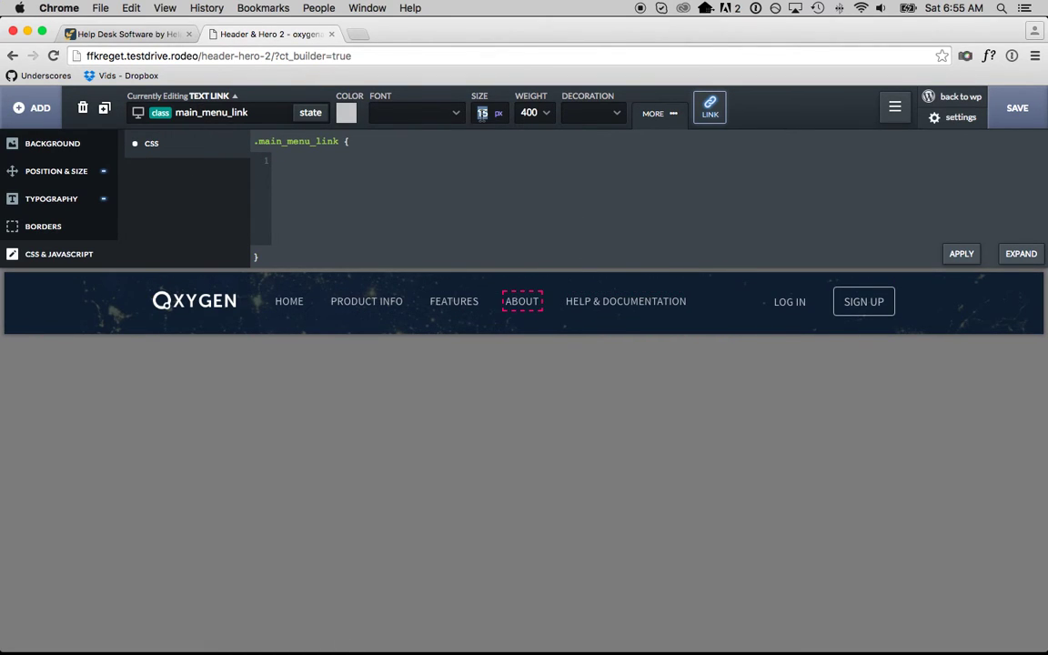
type("14")
key("Up")
Compare the SIGN UP link with Help Scout's button and set its font weight to 700
left_click(878, 306)
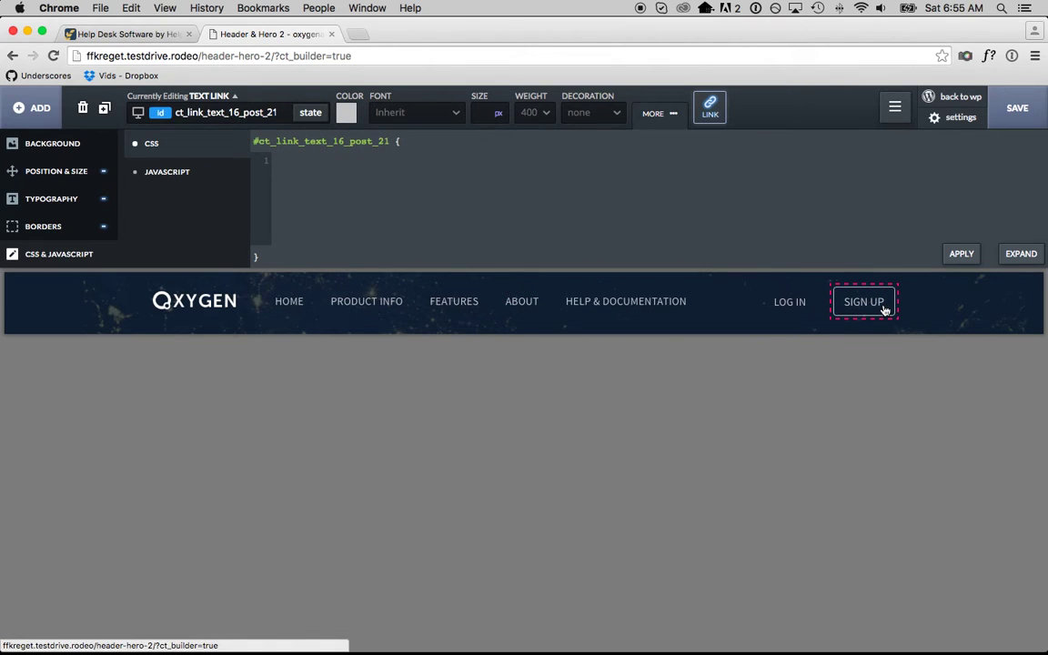
left_click(123, 34)
left_click(245, 34)
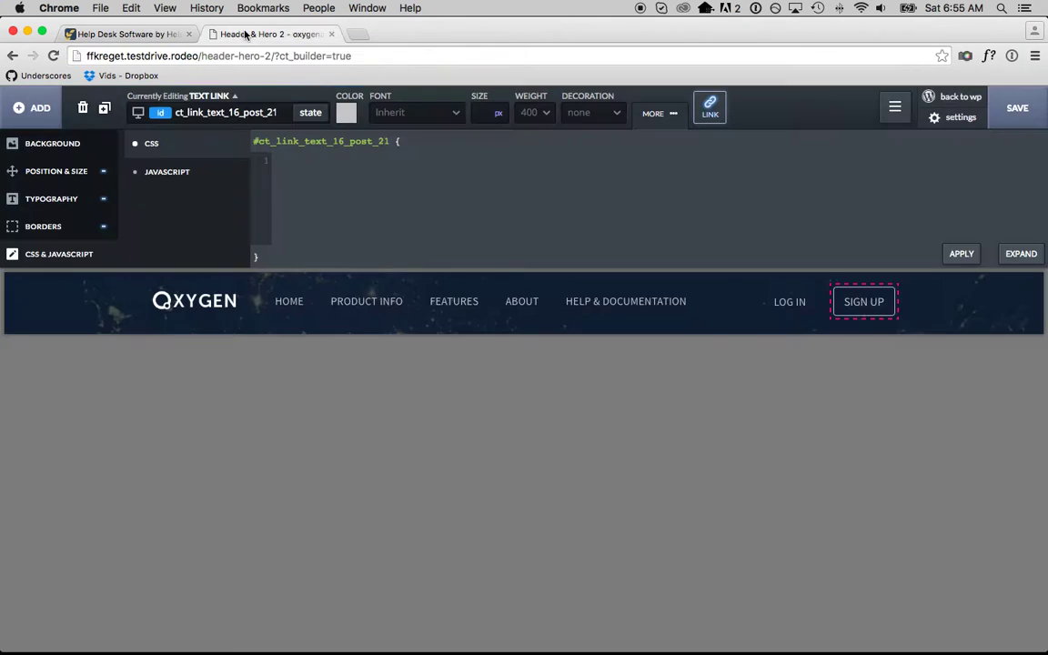
left_click(535, 113)
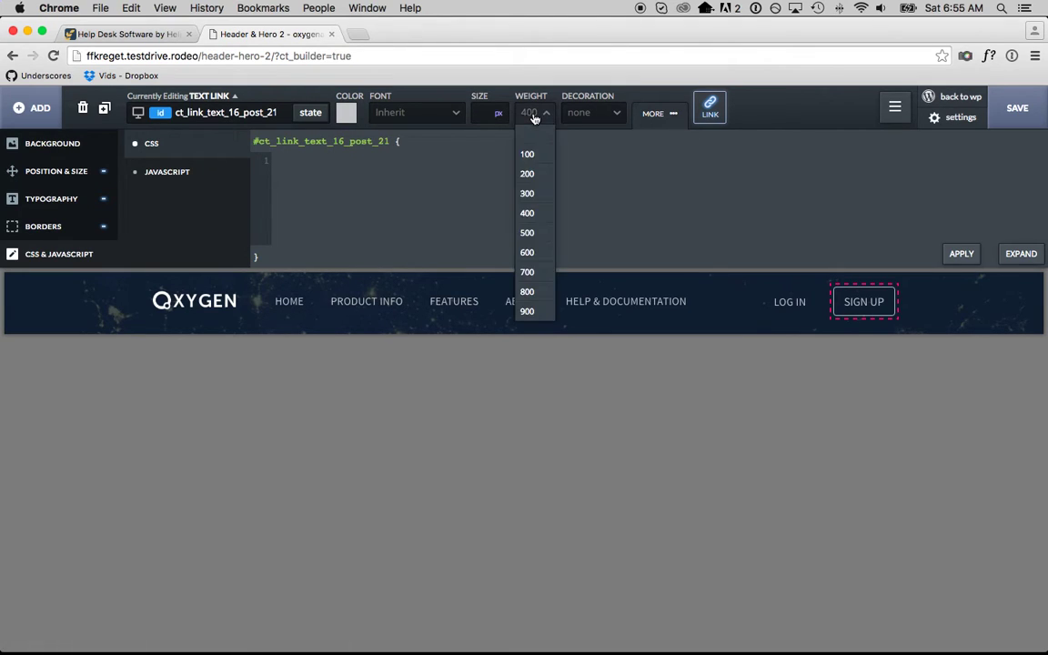
left_click(539, 272)
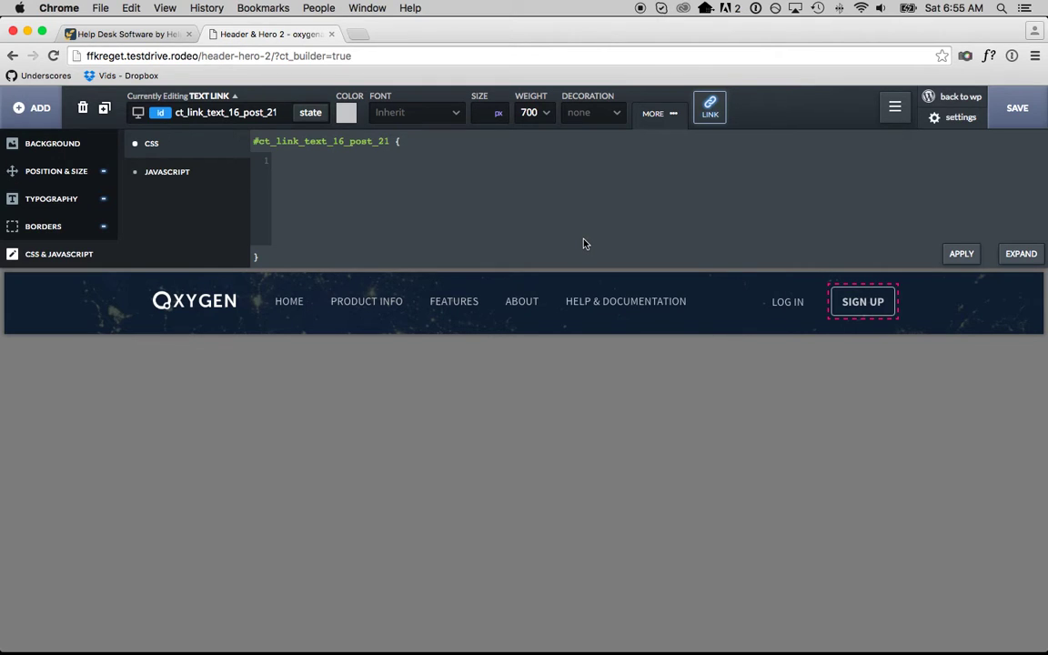
left_click(739, 320)
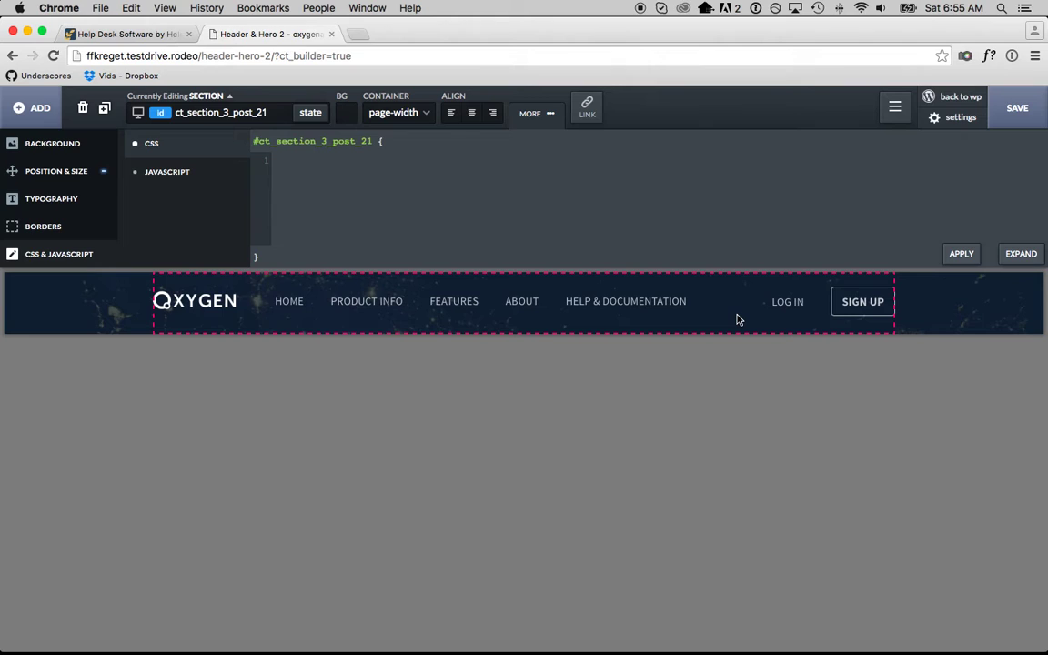
Check the hero layout on the Help Scout page and add a new section below the header section
left_click(107, 34)
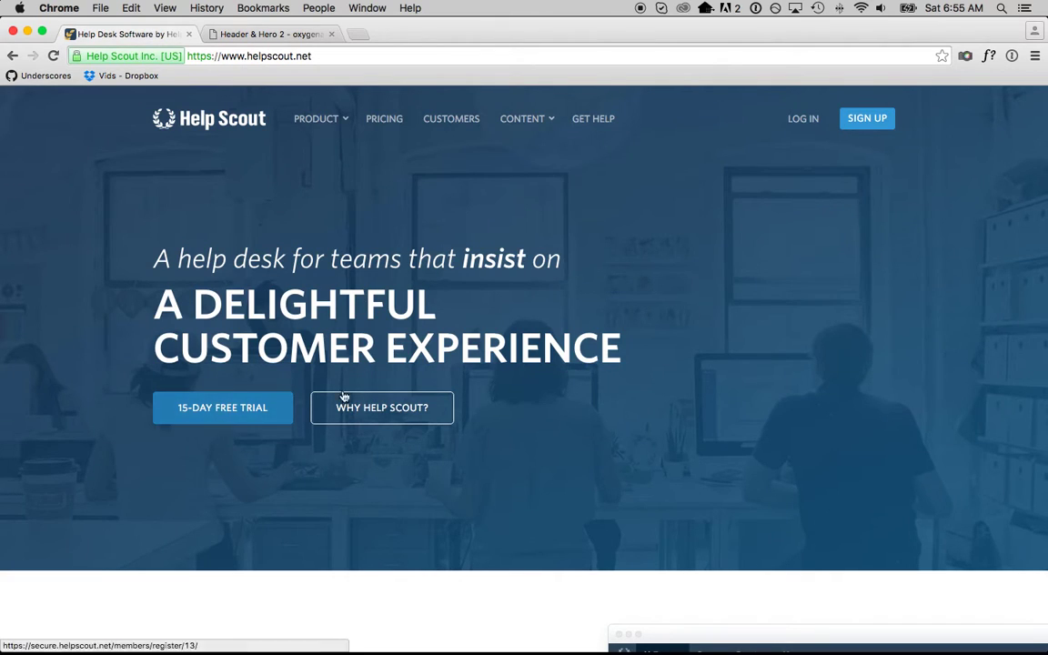
left_click(261, 34)
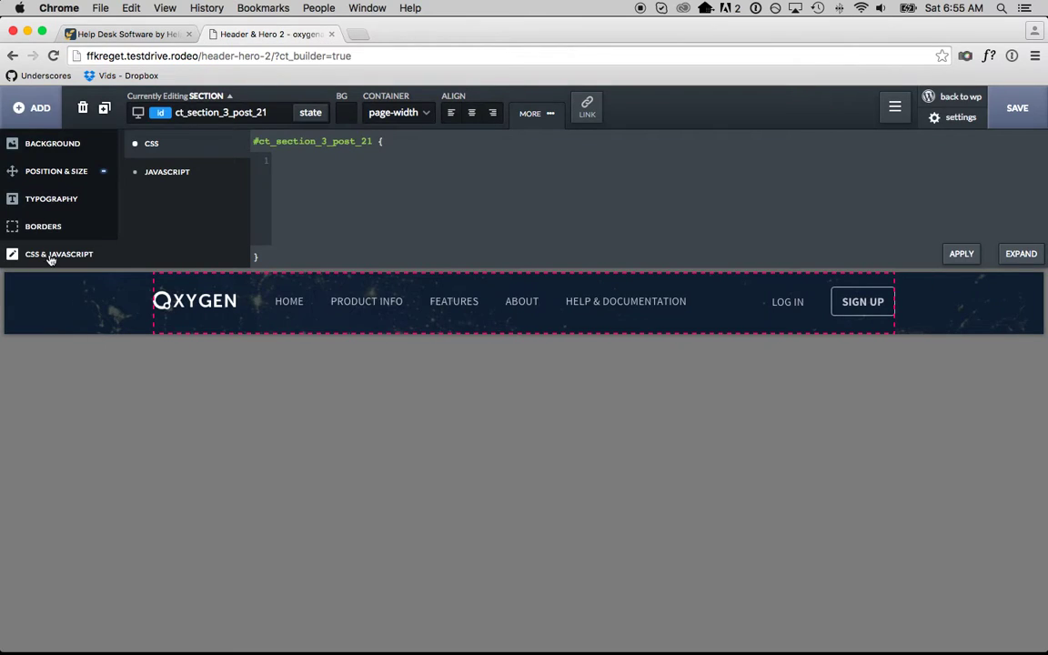
left_click(11, 114)
left_click(162, 159)
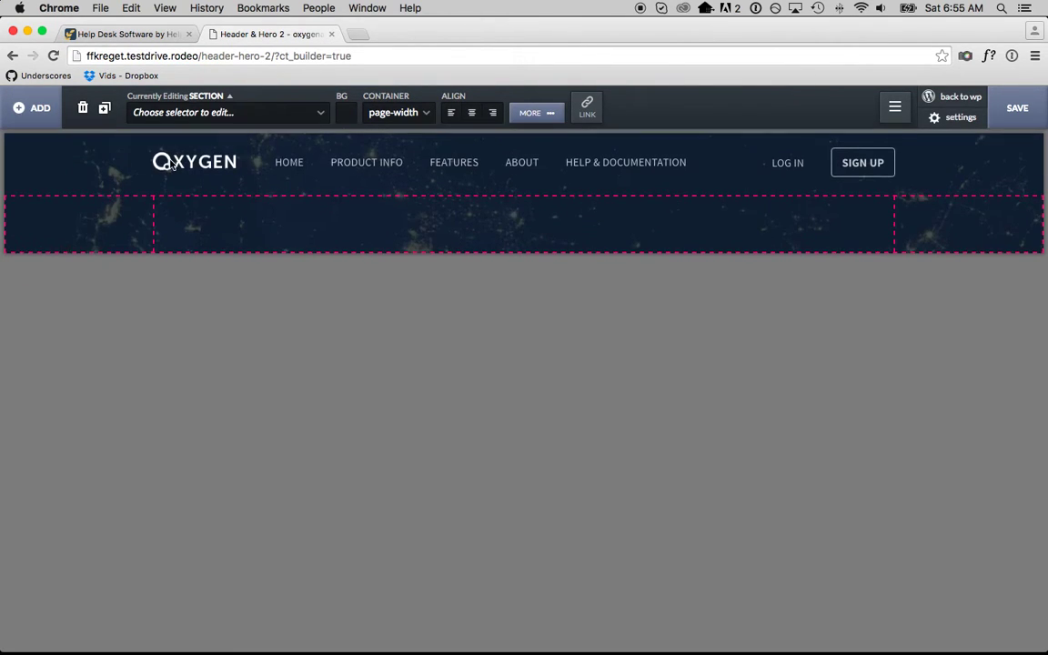
Set the new hero section's container padding to 125 px at the top and 300 px at the bottom
left_click(531, 113)
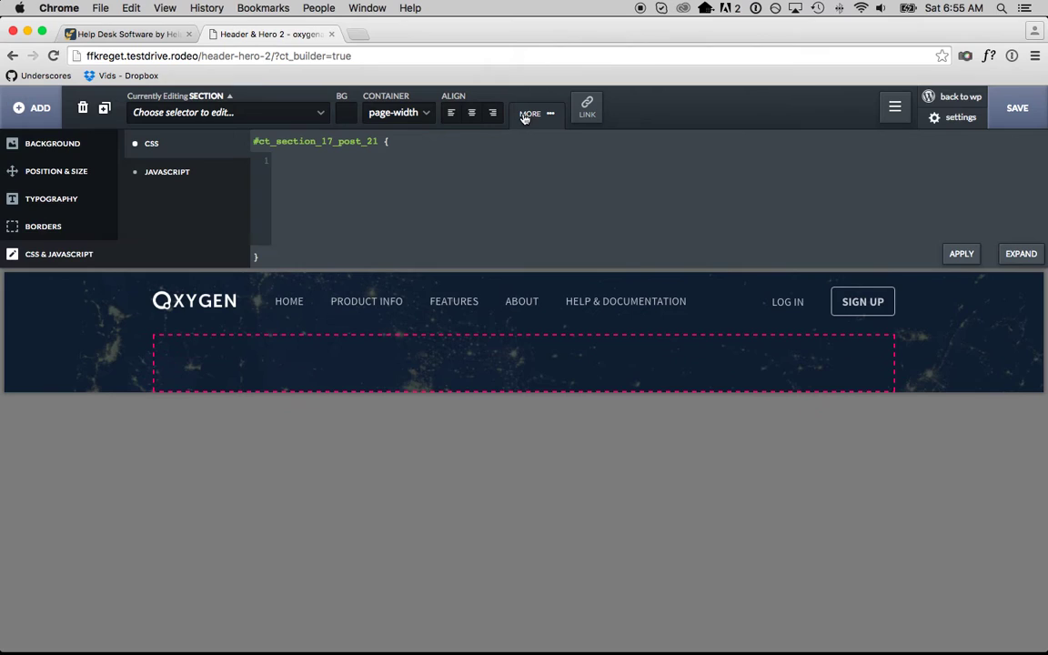
left_click(60, 171)
left_click(364, 158)
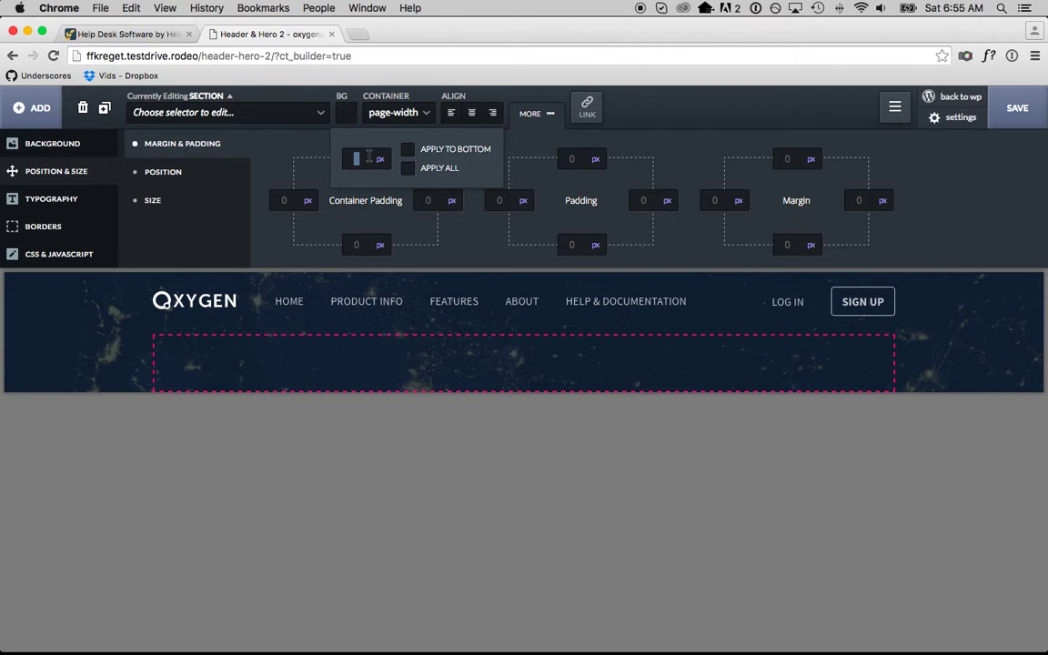
type("125")
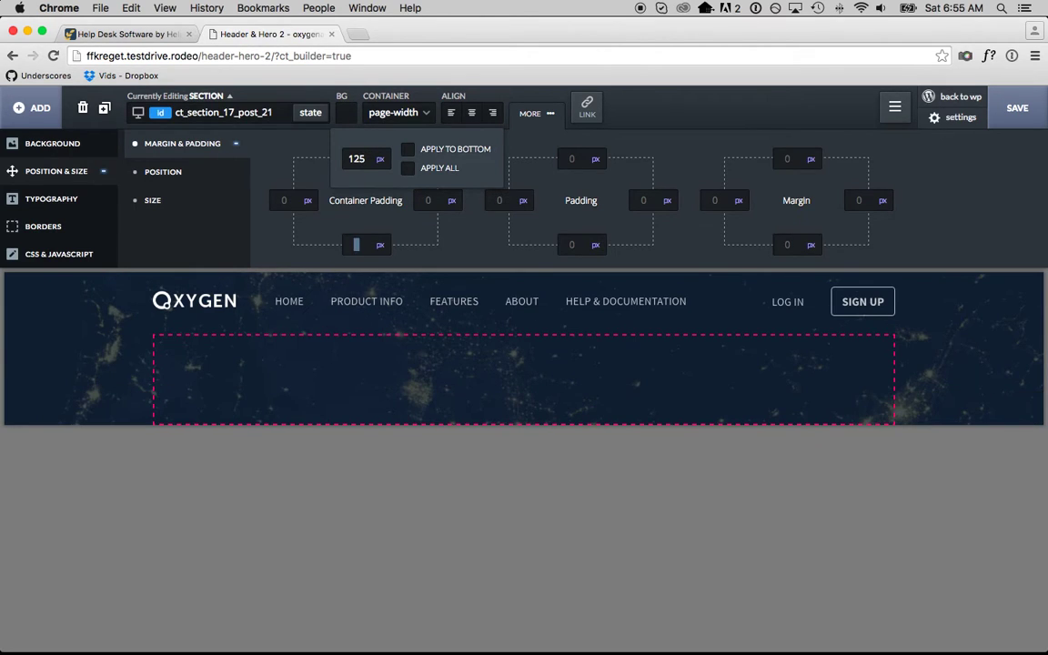
type("300")
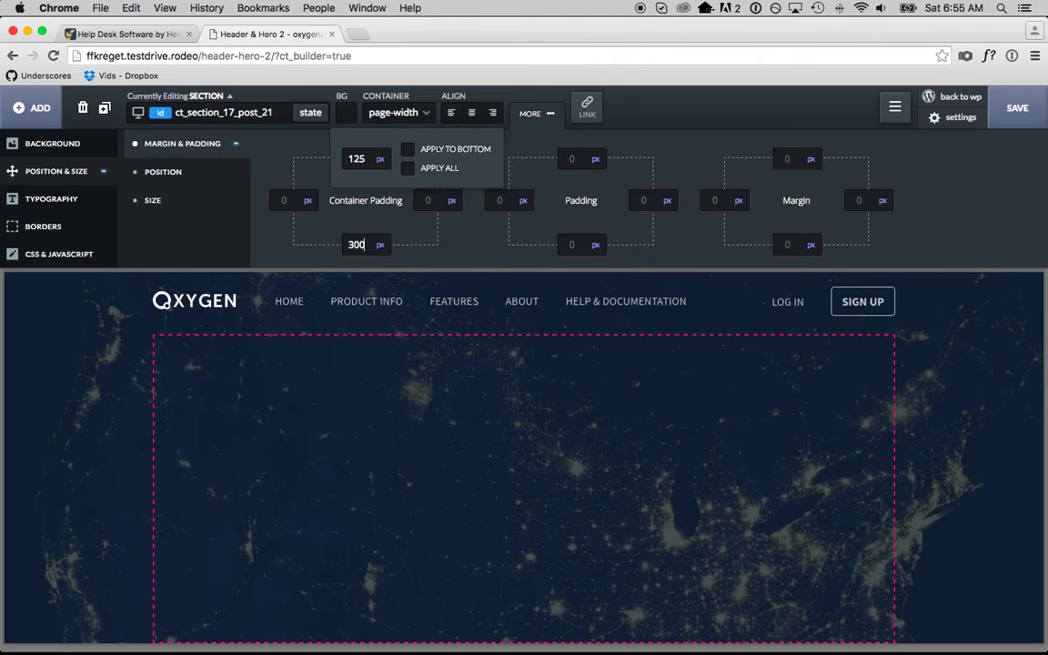
left_click(423, 479)
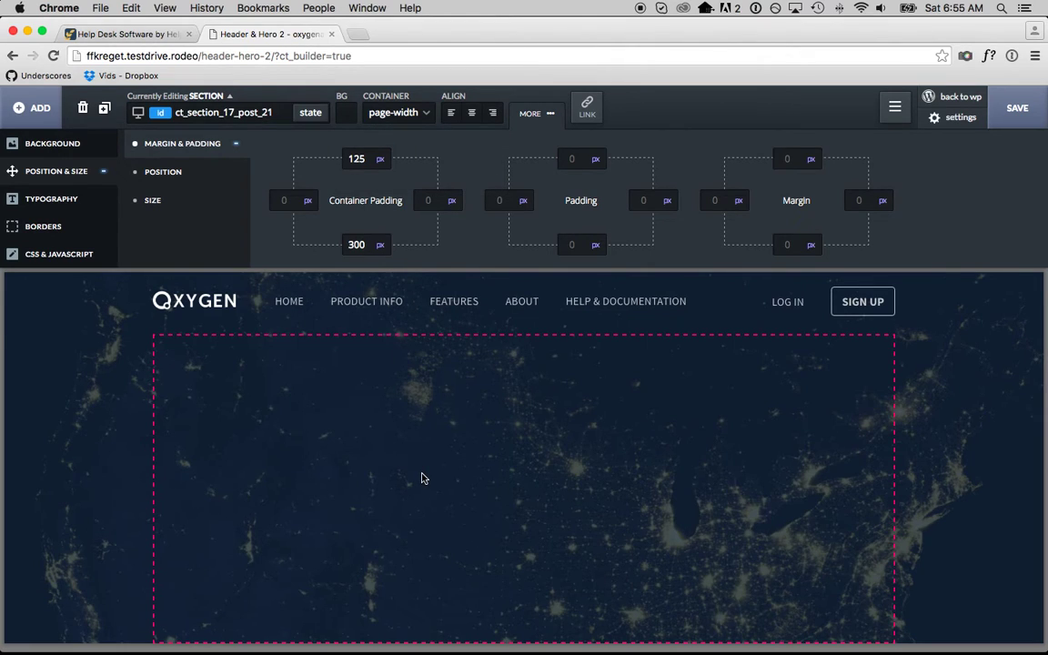
Add a heading to the hero section, using Help Scout's hero as reference, with the text "This is my thin, light pre-headline"
left_click(26, 98)
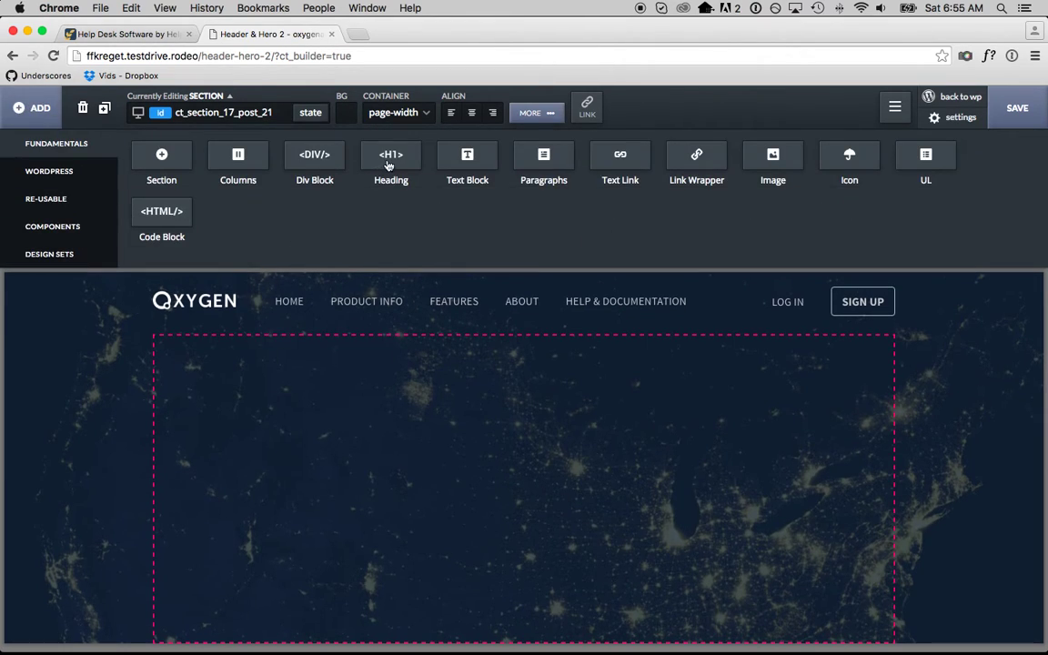
left_click(391, 160)
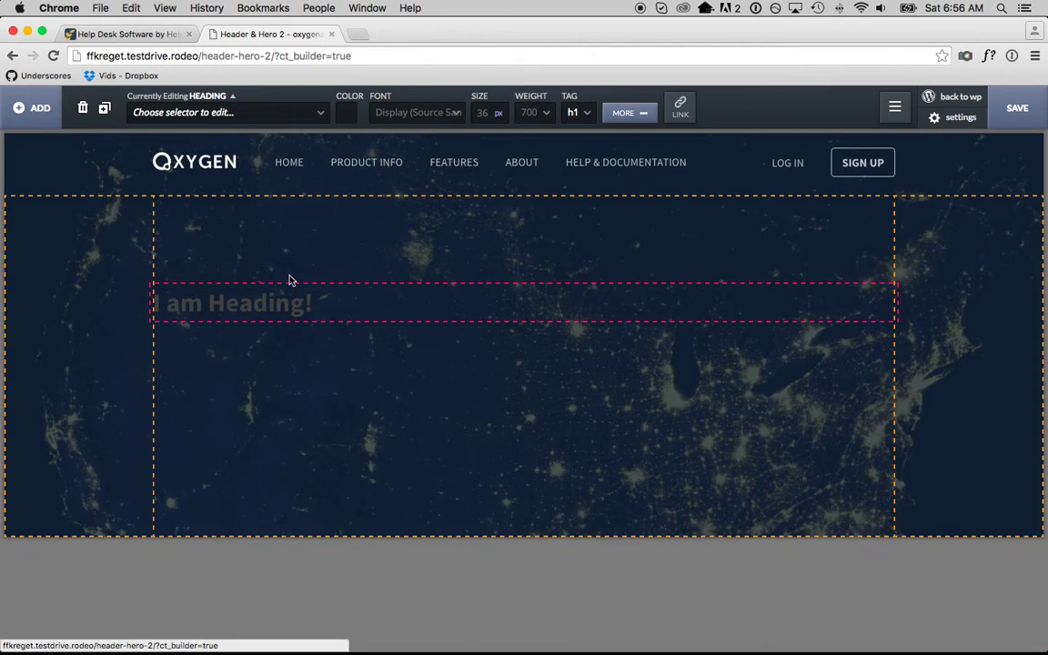
left_click(127, 33)
triple_click(278, 246)
left_click(300, 222)
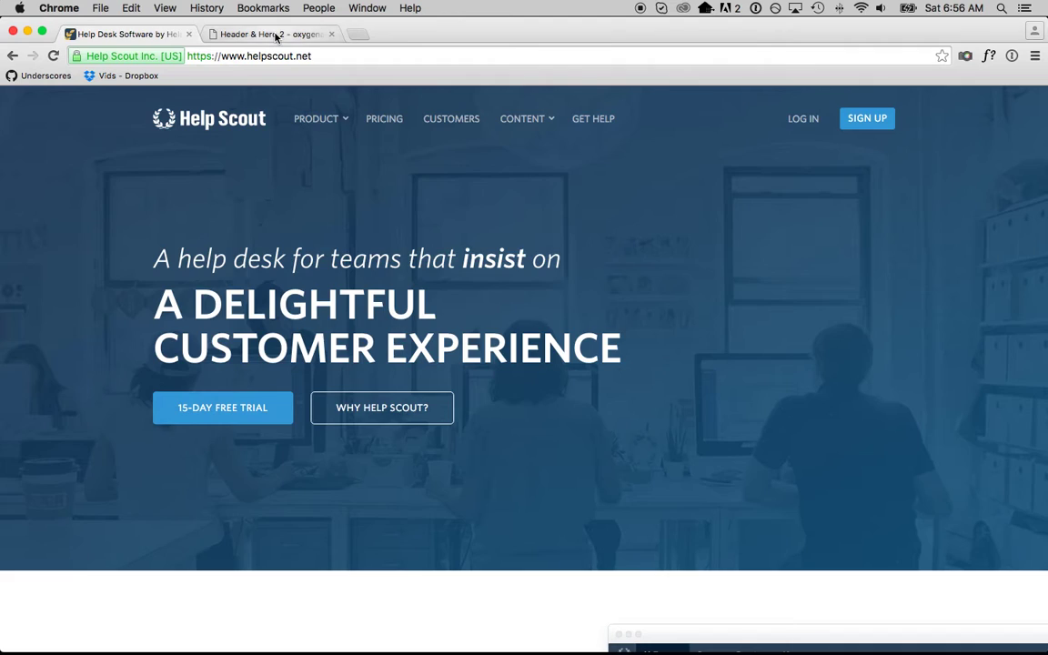
left_click(276, 36)
double_click(267, 306)
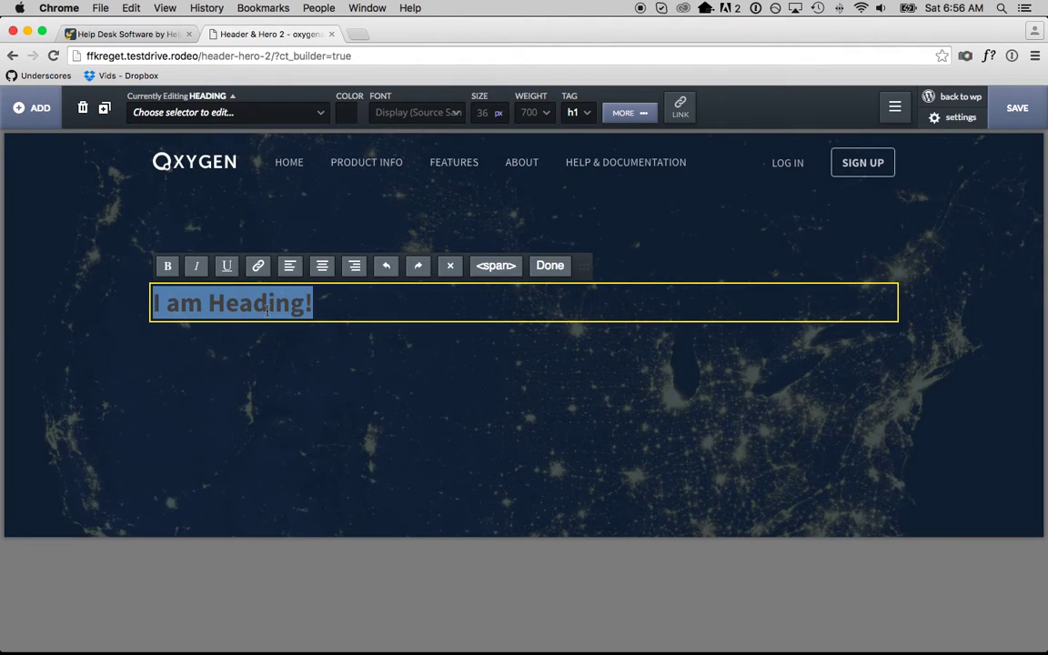
type("This is my thin, light pre-hea")
key("BackSpace")
key("BackSpace")
key("BackSpace")
type("-headline")
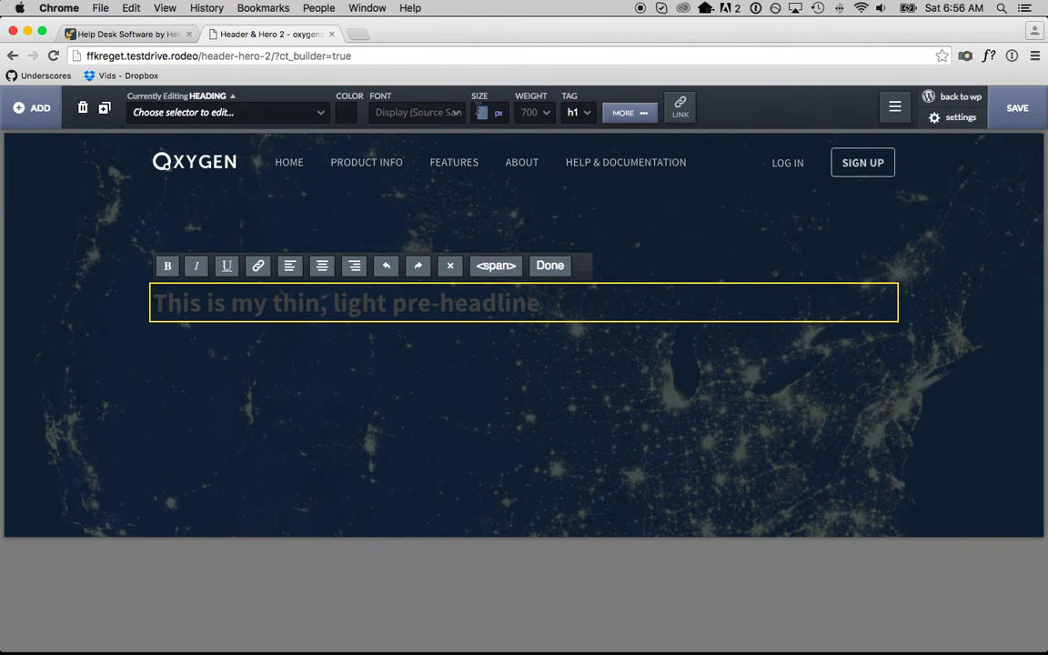
Color the pre-headline white, rgba(255,255,255,1.0), and set its font size to 42 px
left_click(346, 112)
left_click(352, 160)
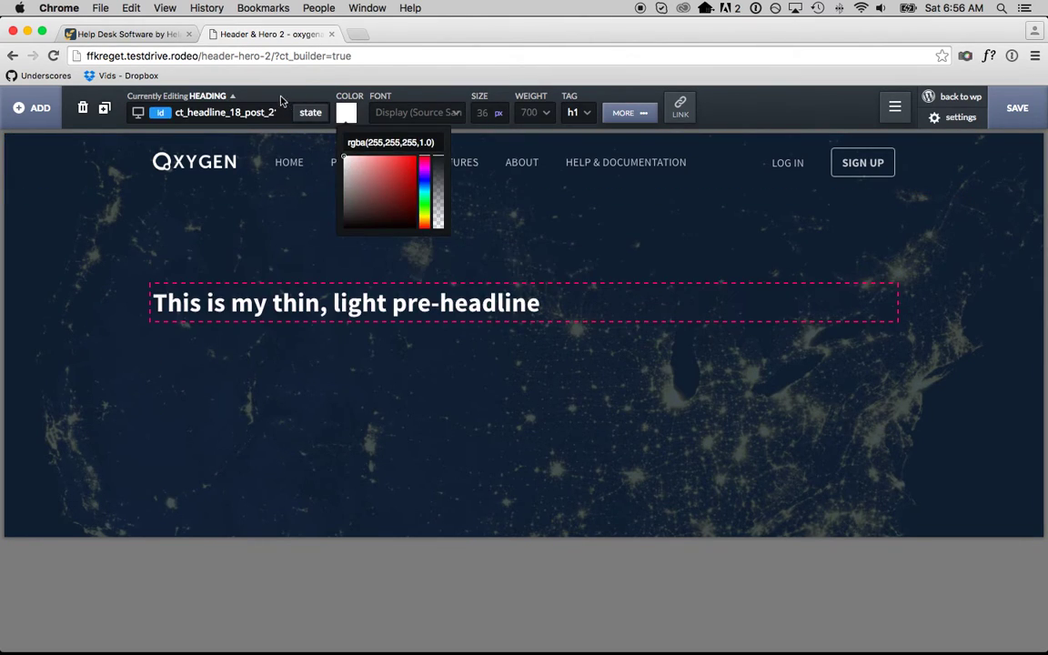
left_click(483, 112)
key("Up")
key("Up")
key("Up")
key("Up")
key("Up")
key("Up")
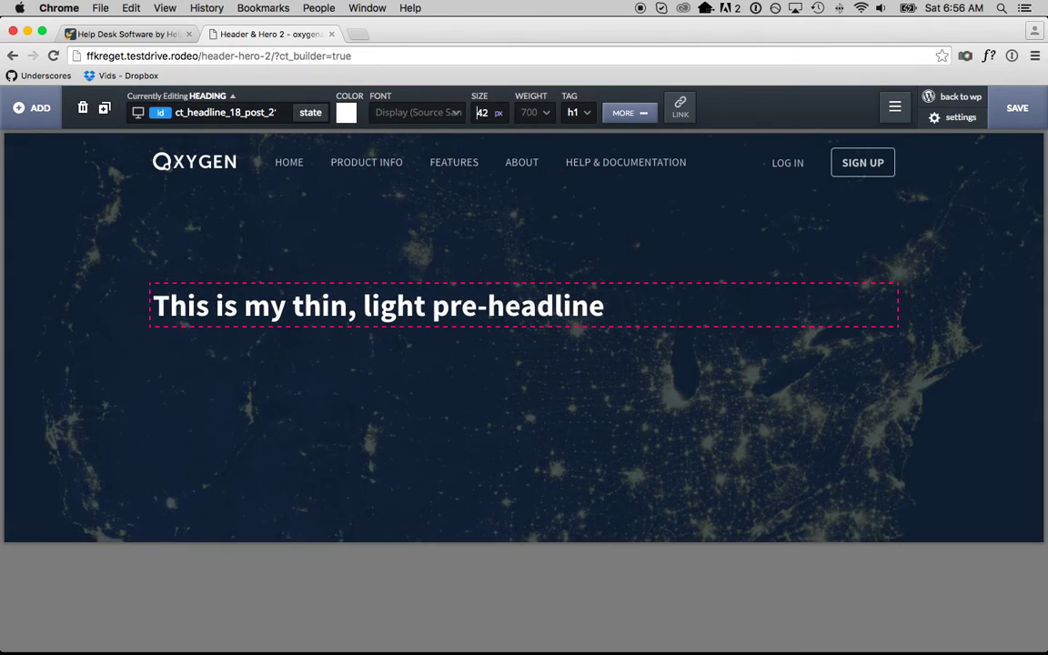
Make the pre-headline italic and give it a font weight of 300 after trying 100
left_click(608, 116)
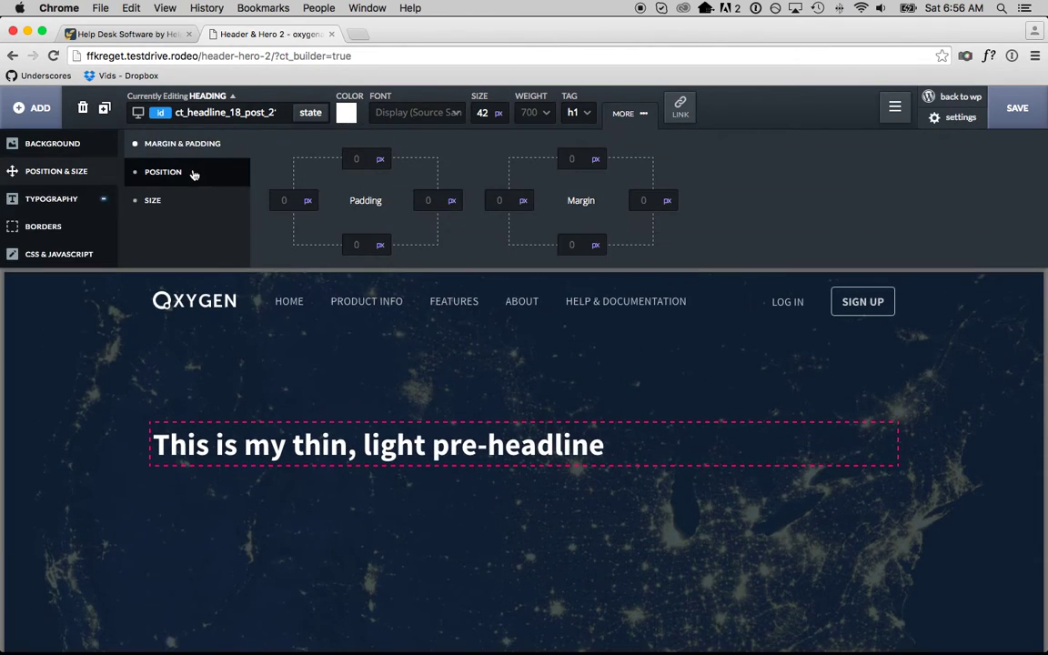
left_click(102, 200)
left_click(601, 205)
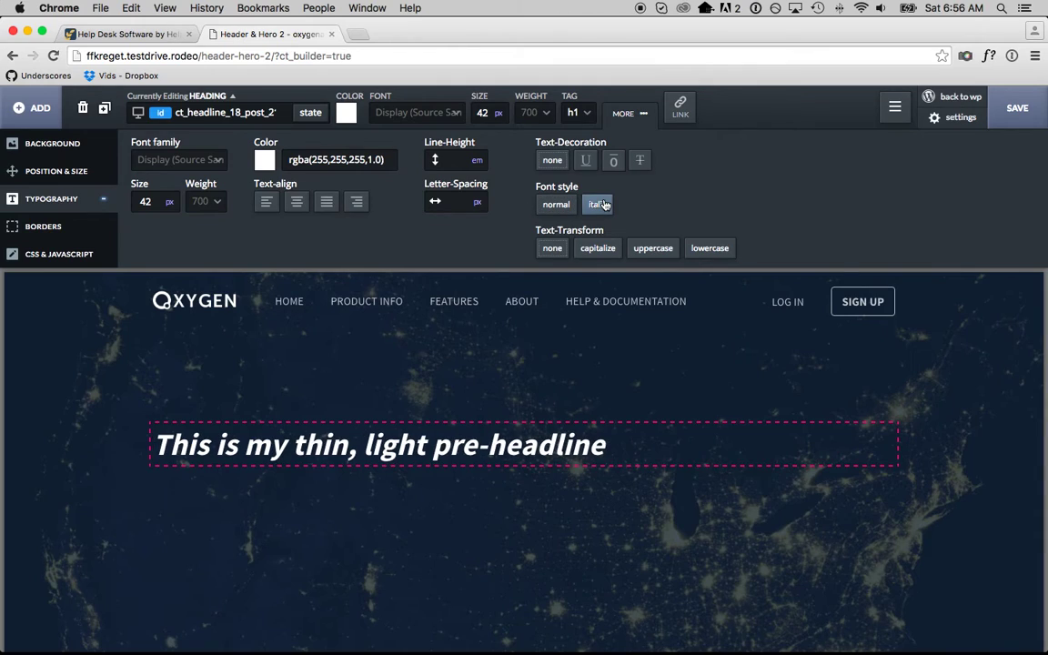
left_click(532, 112)
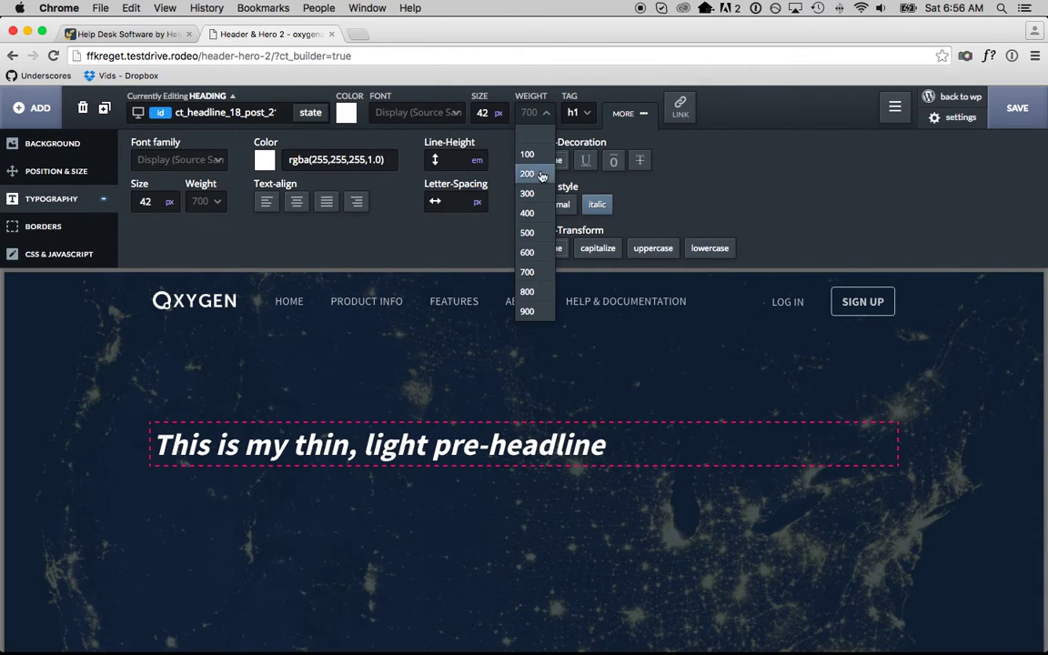
left_click(527, 155)
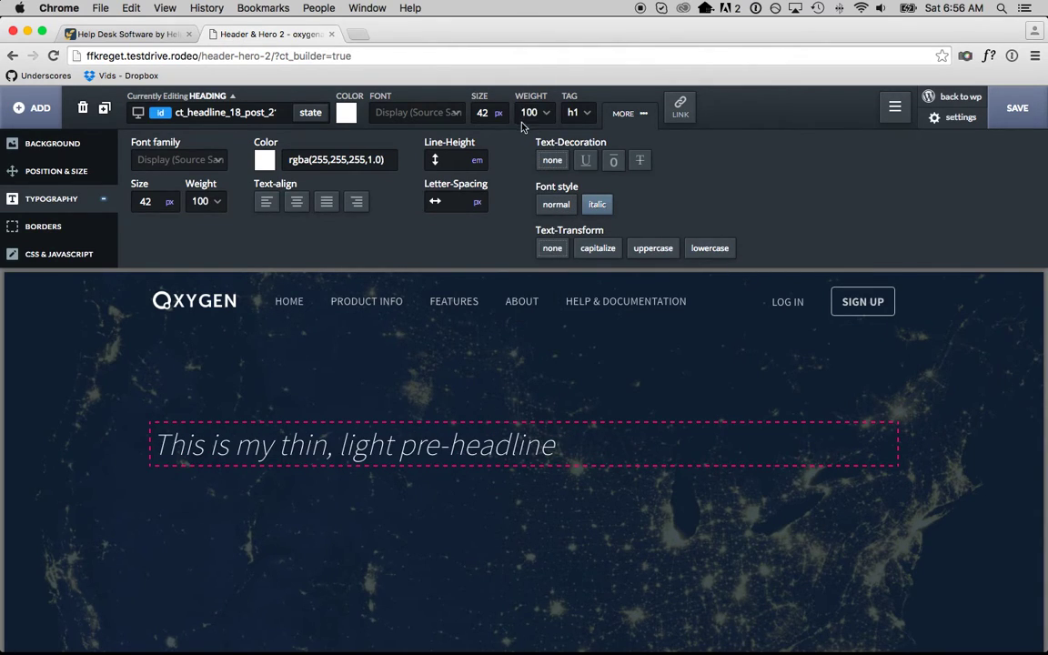
left_click(530, 112)
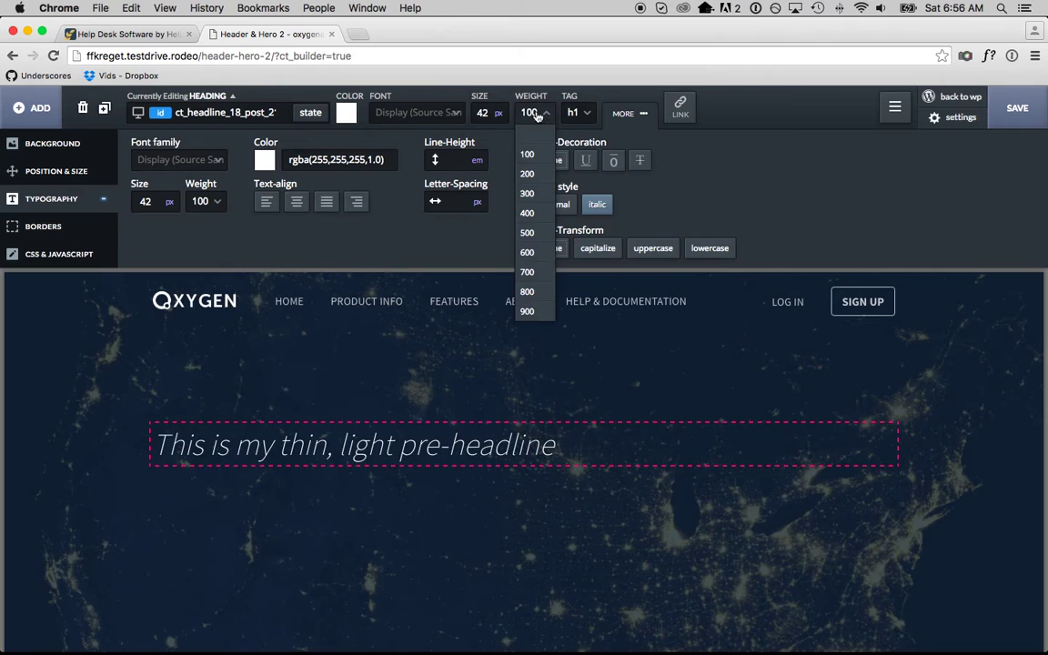
left_click(529, 194)
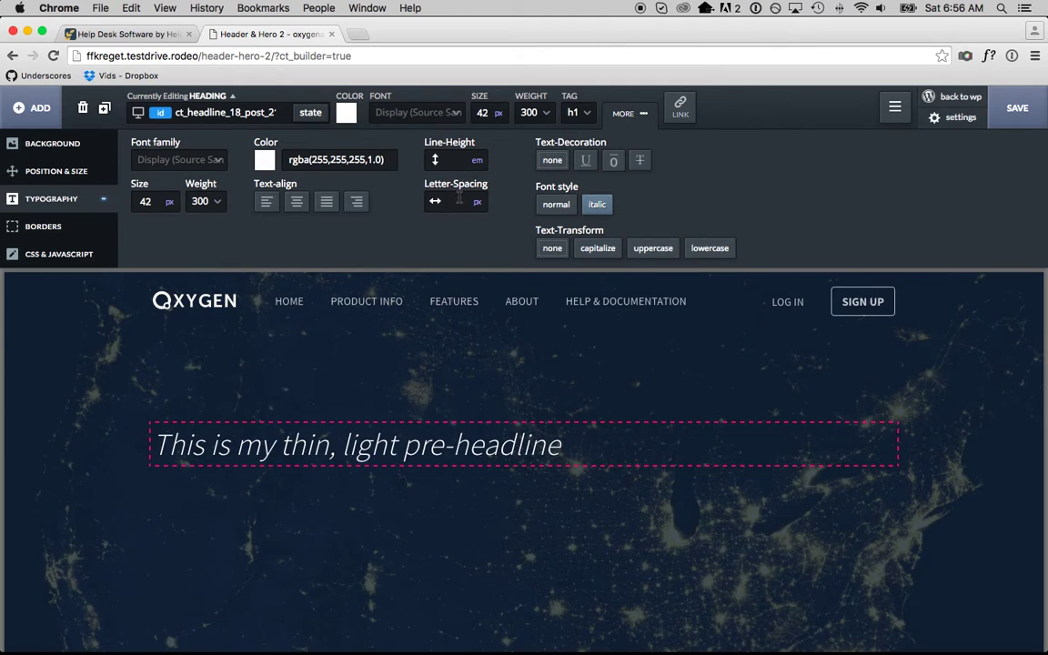
Increase the pre-headline's font size to 44 px
key("Up")
key("Up")
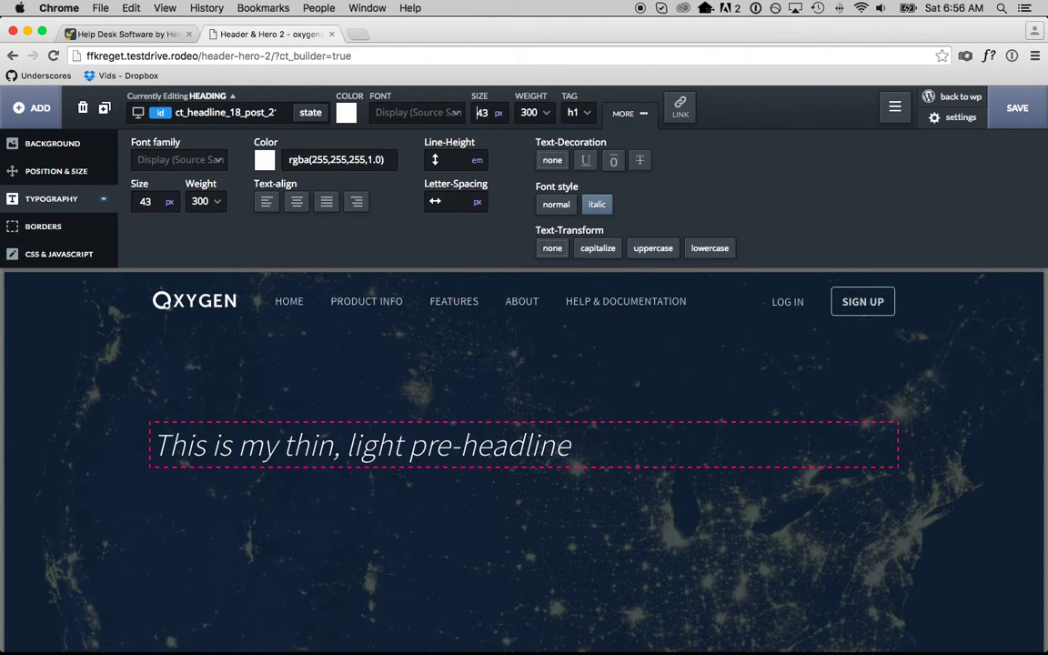
key("Up")
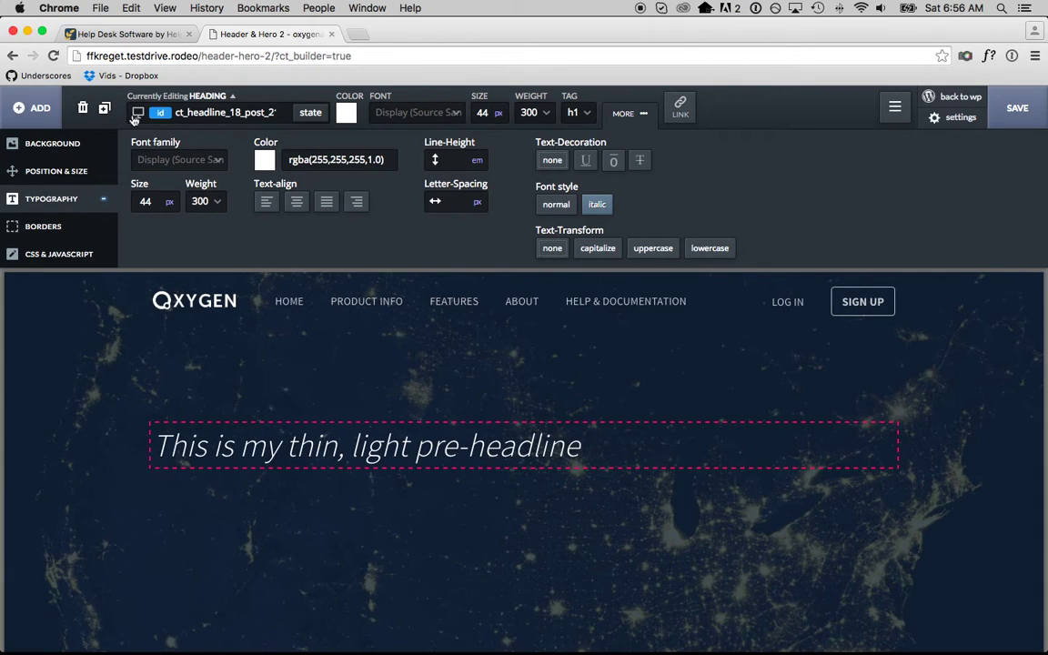
Duplicate the pre-headline heading and replace the copy's text with "THIS IS MY BIG" and "SERIOUS BOLD TEXT" on two lines
left_click(103, 108)
left_click(128, 34)
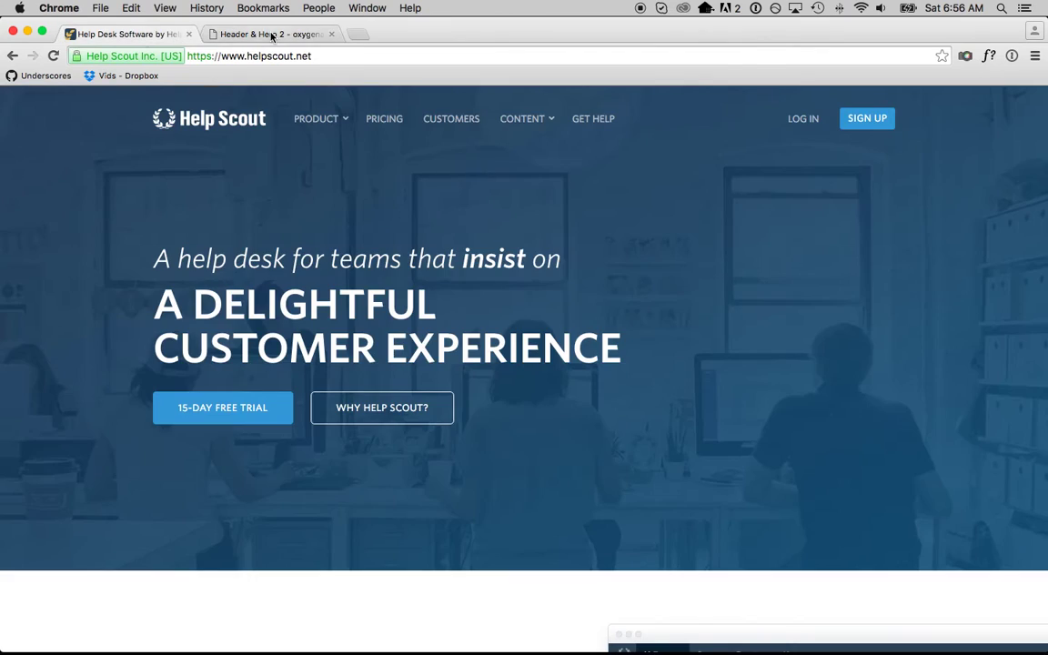
left_click(289, 34)
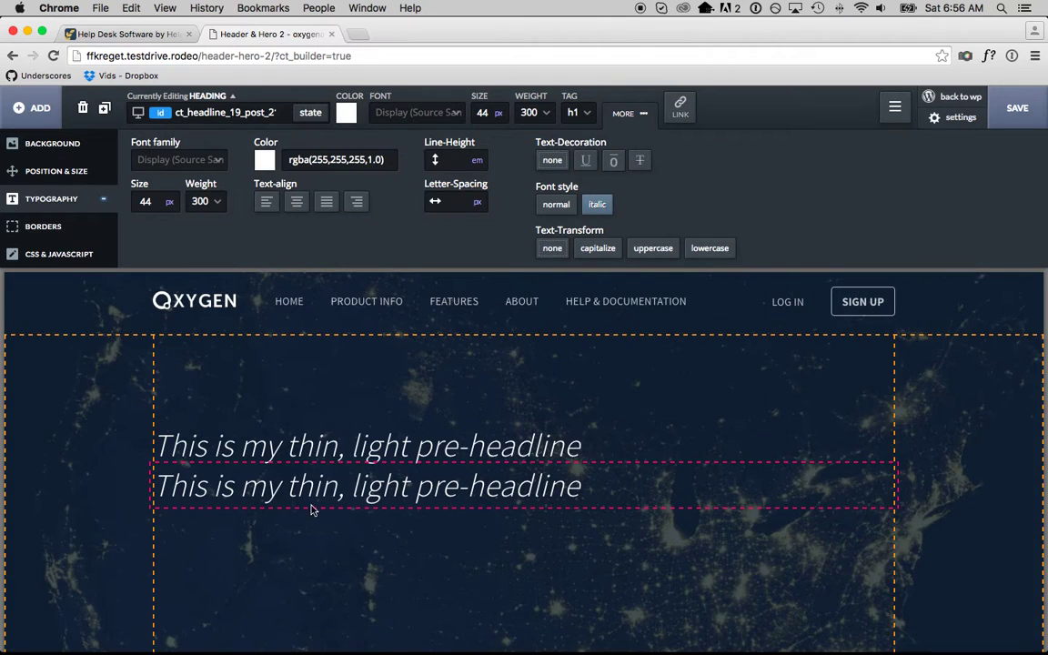
double_click(165, 484)
type("THIS IS MY BIG")
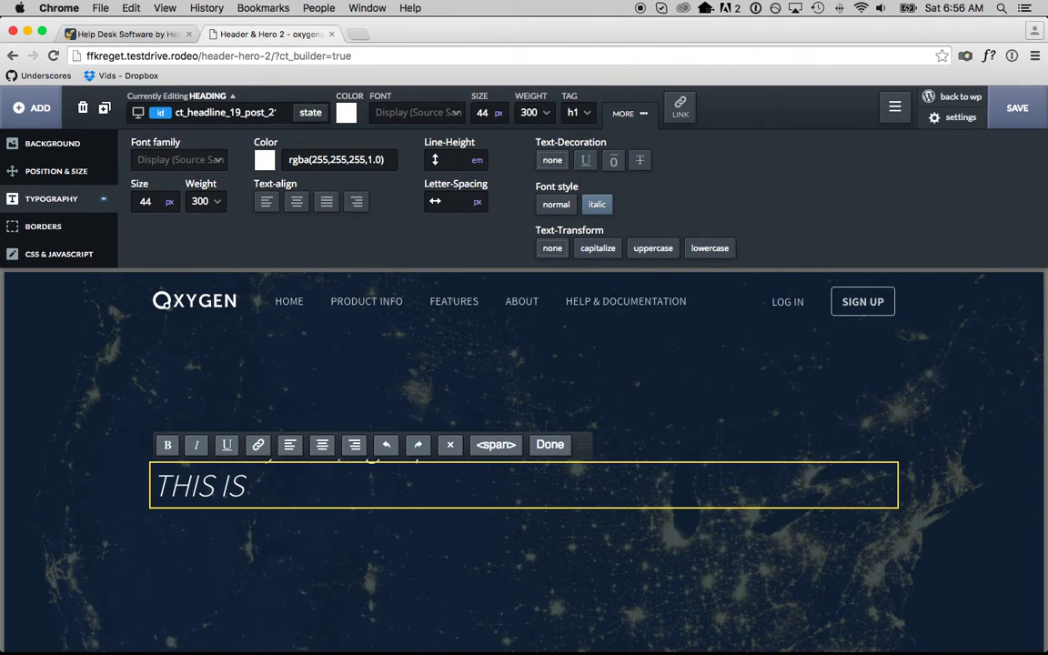
key("Return")
type("SERIOUS")
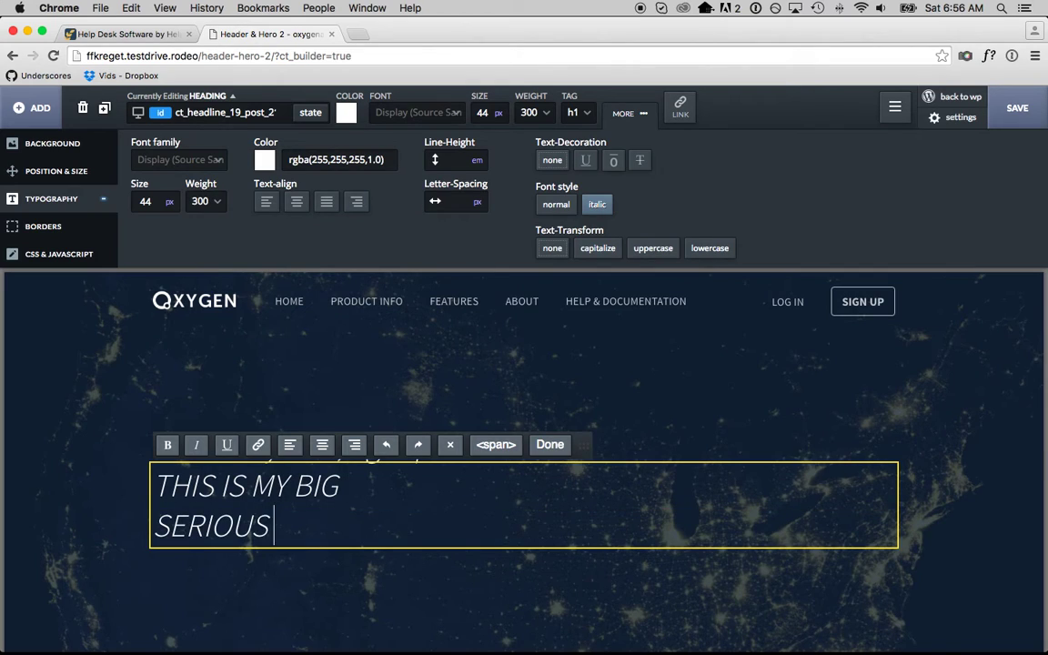
type(" BOLD TEXT")
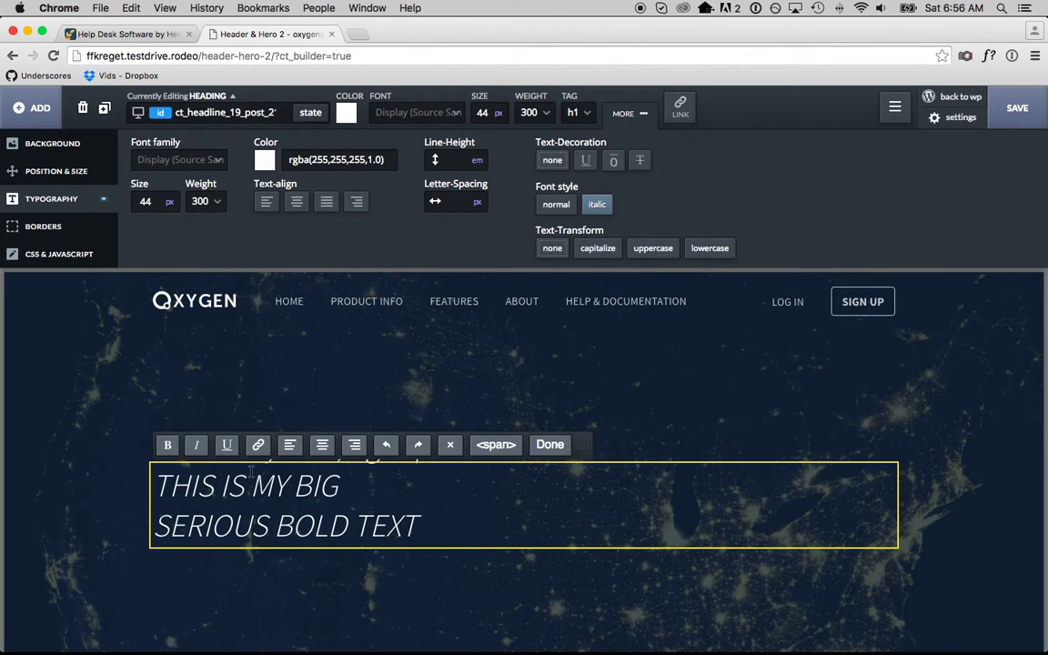
Set the big headline's font weight to 700, using Help Scout's headline as reference
left_click(136, 34)
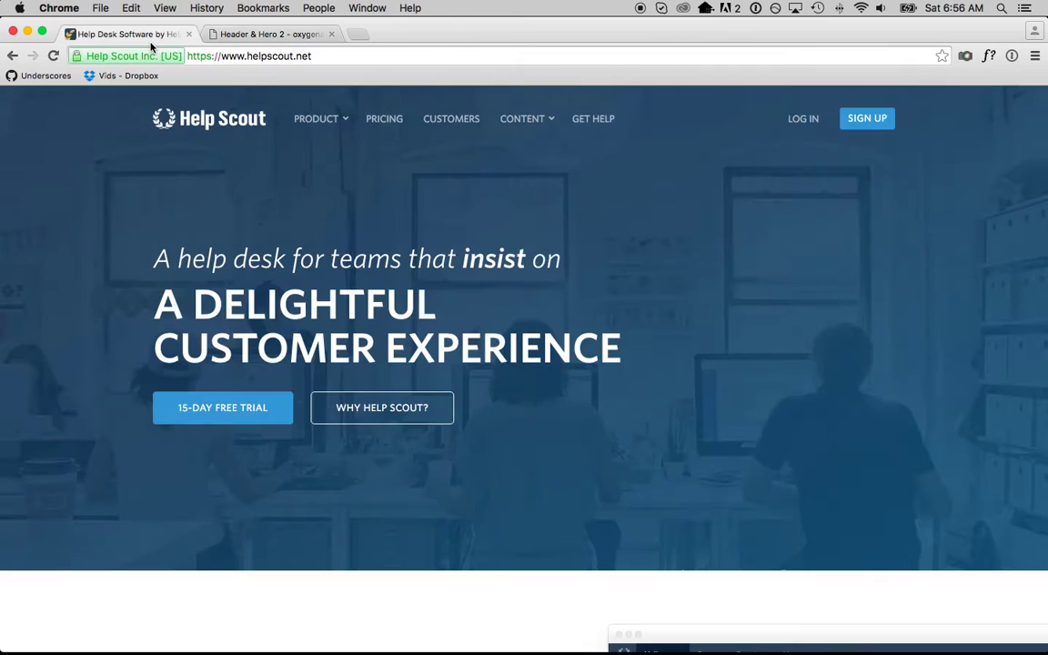
left_click(260, 34)
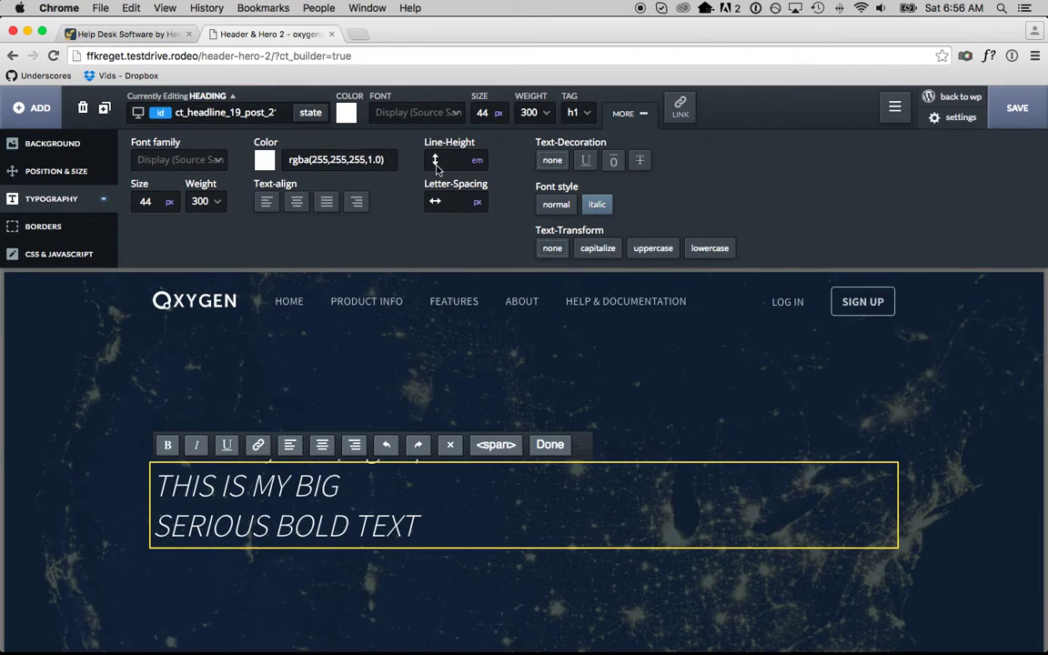
left_click(209, 201)
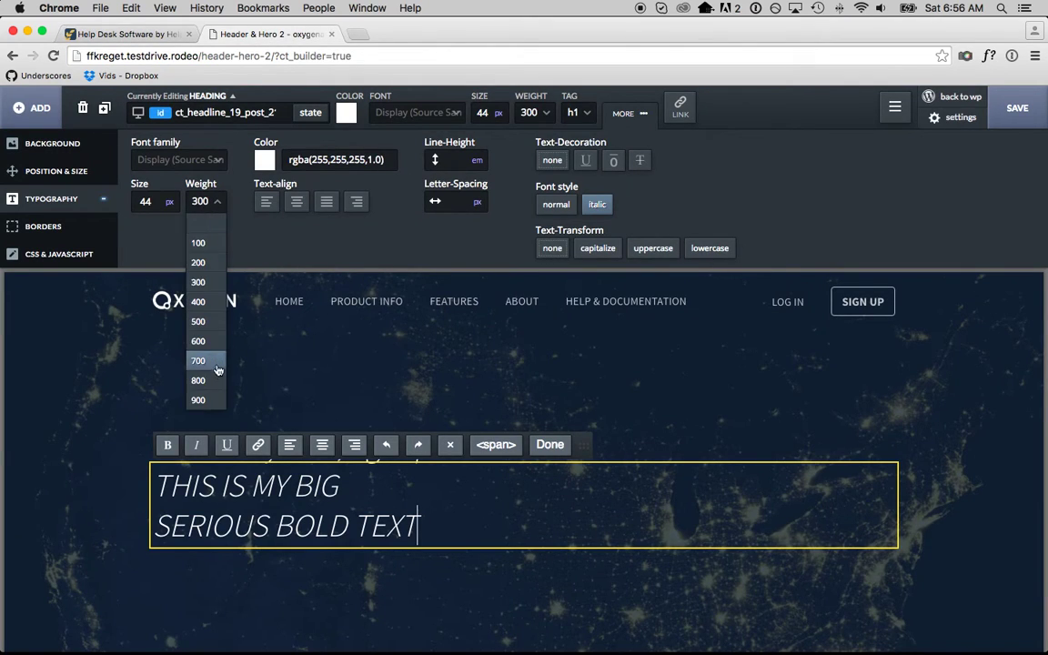
left_click(217, 367)
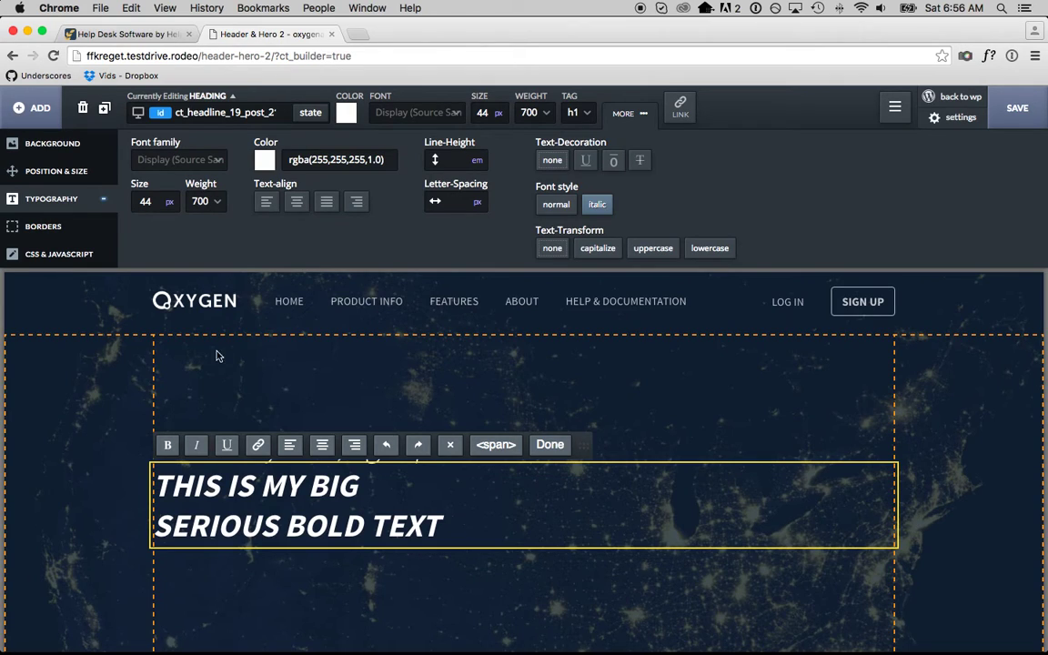
Increase the big headline's font size to 60 px
double_click(155, 202)
key("Up")
key("Up")
key("Up")
key("Up")
key("Up")
key("Up")
key("Up")
key("Up")
key("Up")
key("Up")
key("Up")
key("Up")
key("Up")
key("Up")
key("Up")
key("Up")
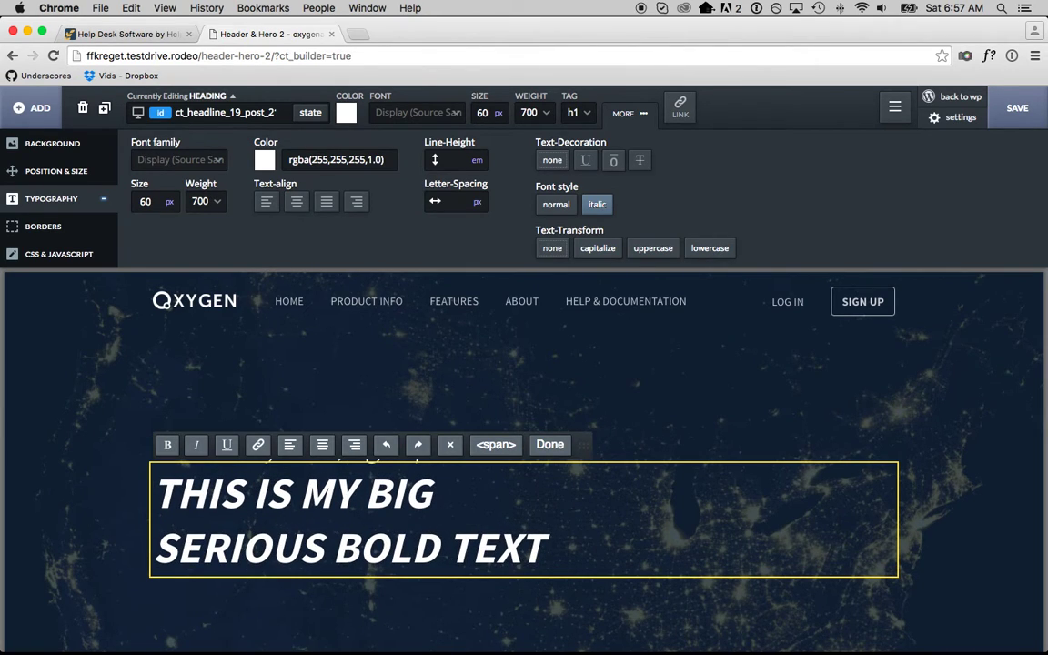
Remove the italic style from the big headline after comparing it with Help Scout's upright headline
left_click(123, 35)
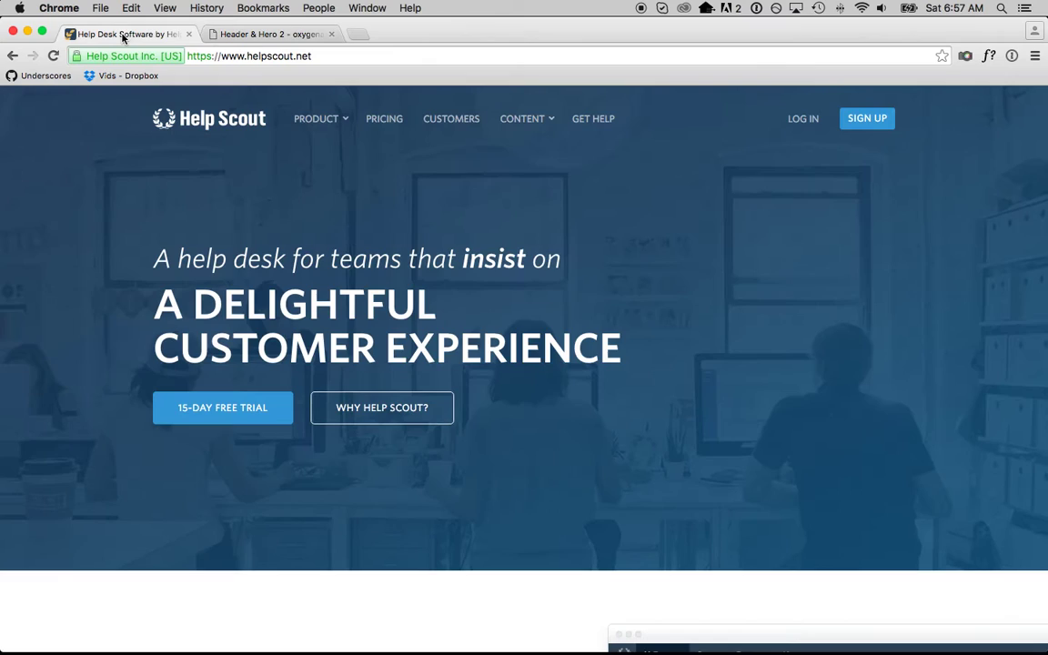
left_click(251, 35)
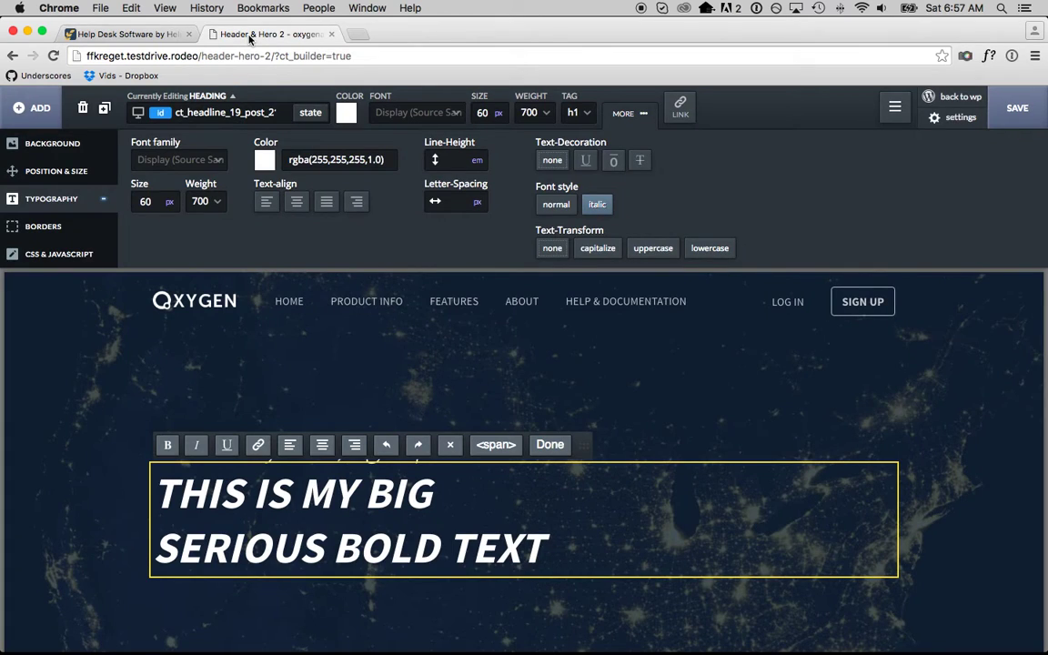
left_click(605, 206)
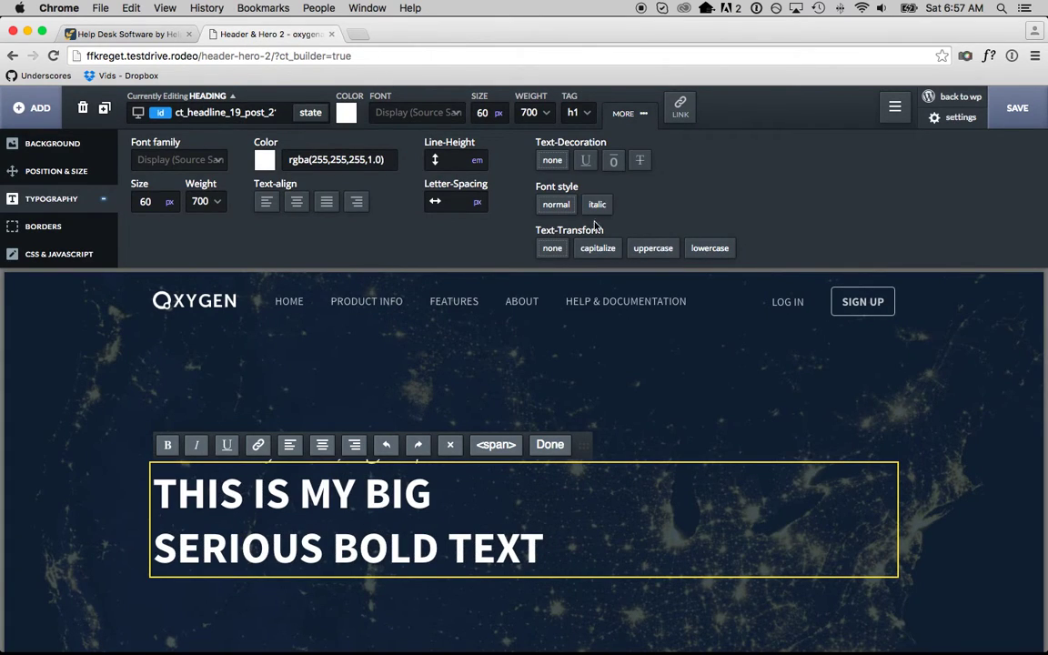
left_click(506, 387)
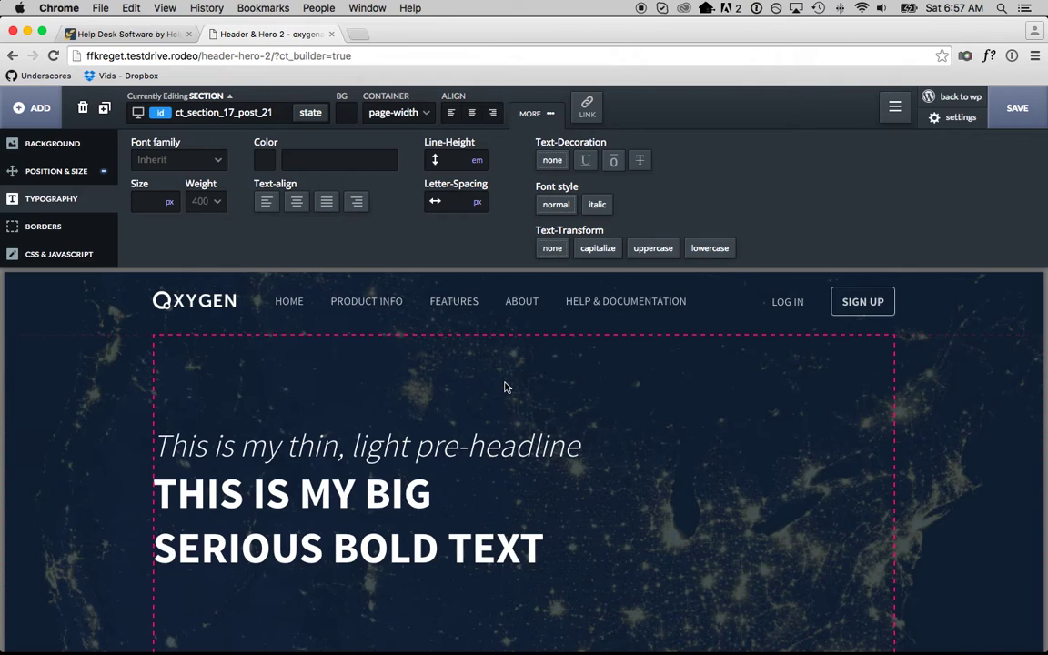
Check Help Scout's headline and tighten the big headline's letter spacing to -1 px
left_click(369, 522)
left_click(137, 35)
double_click(289, 314)
left_click(289, 314)
left_click(273, 34)
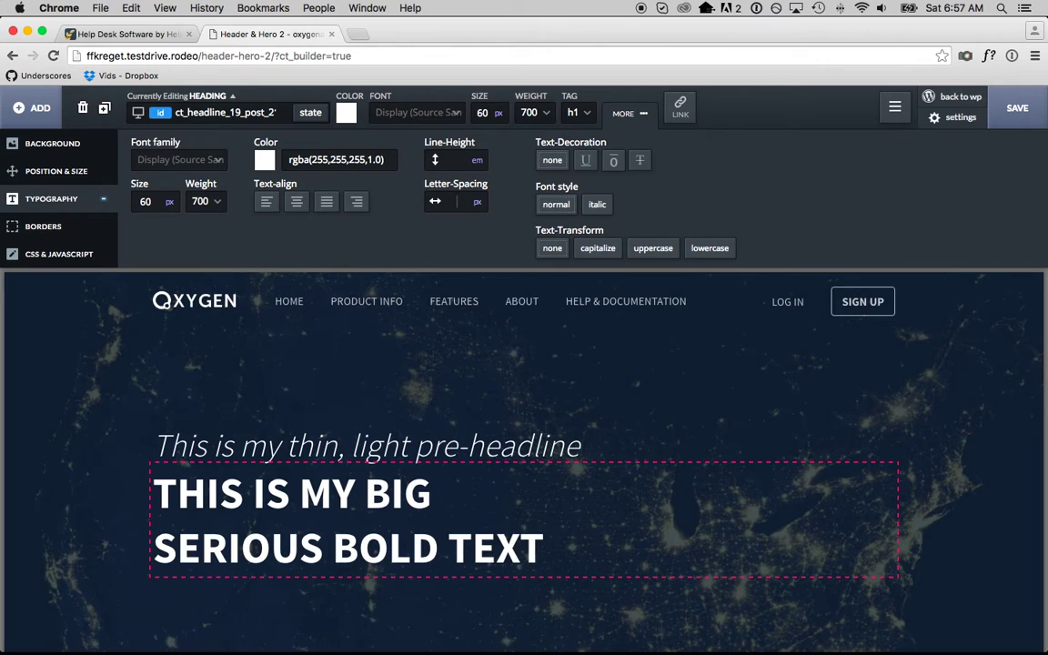
key("super+a")
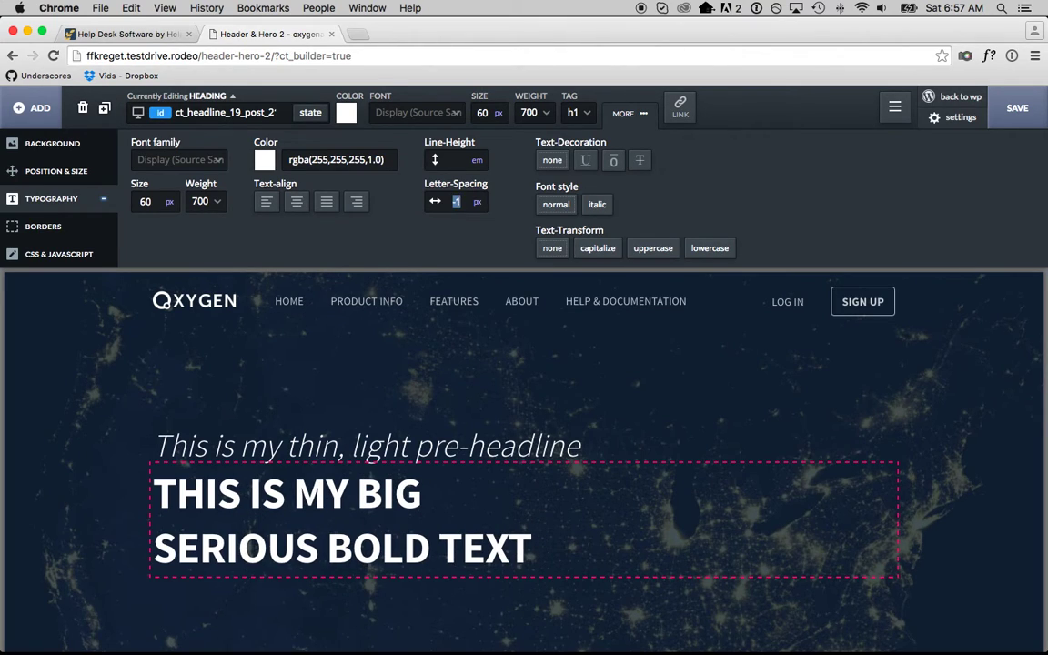
key("BackSpace")
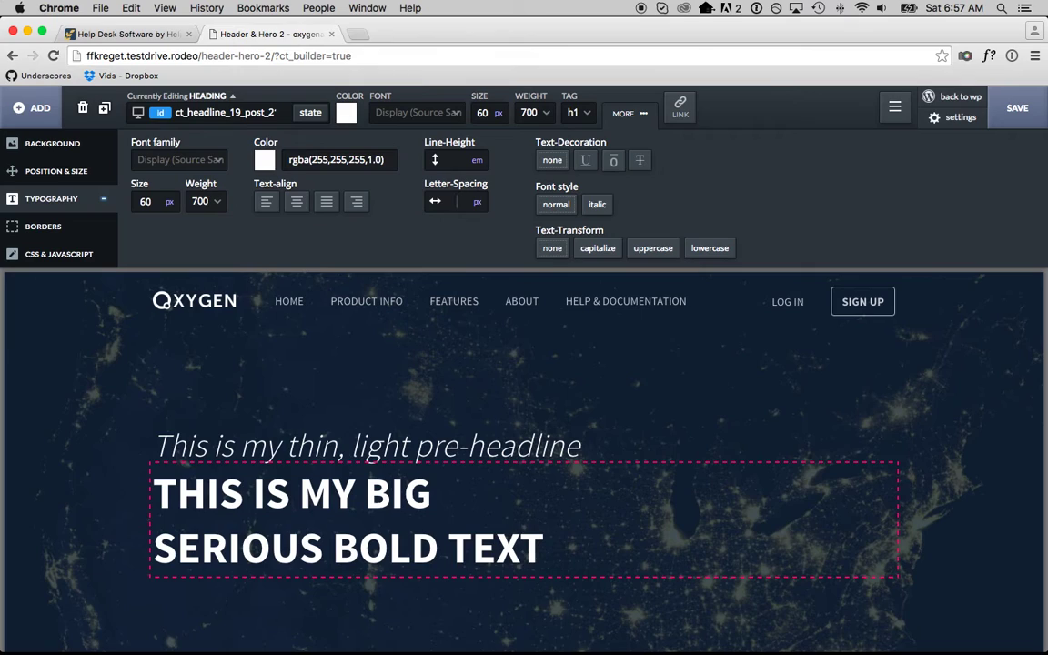
type("-1")
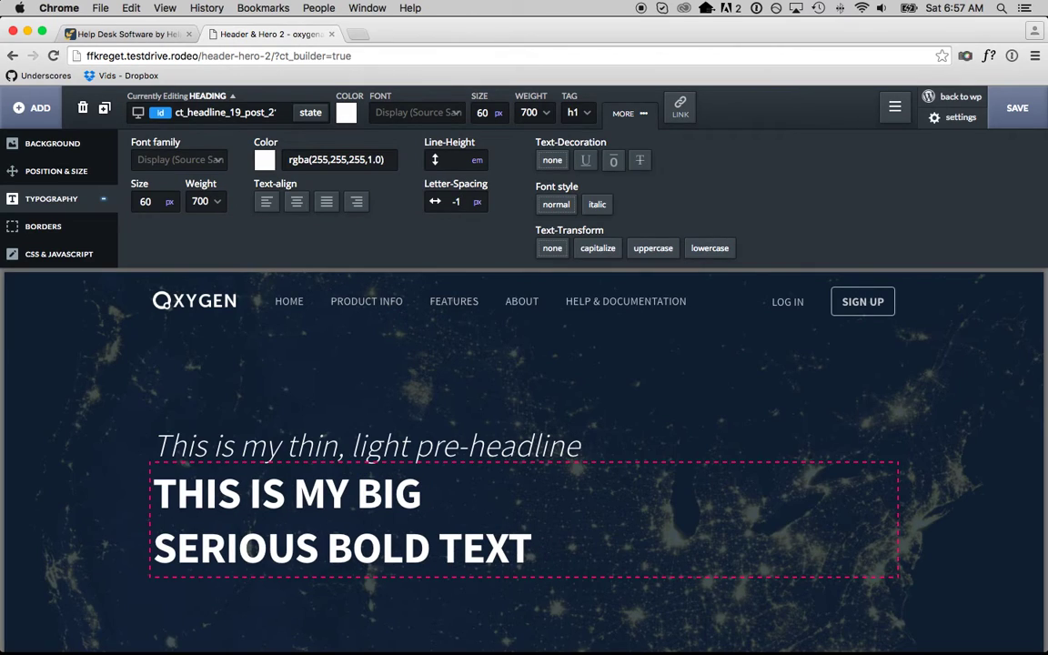
Switch the big headline's line height unit to px and set the line height to 60
left_click(476, 160)
left_click(489, 154)
left_click(448, 160)
type("60")
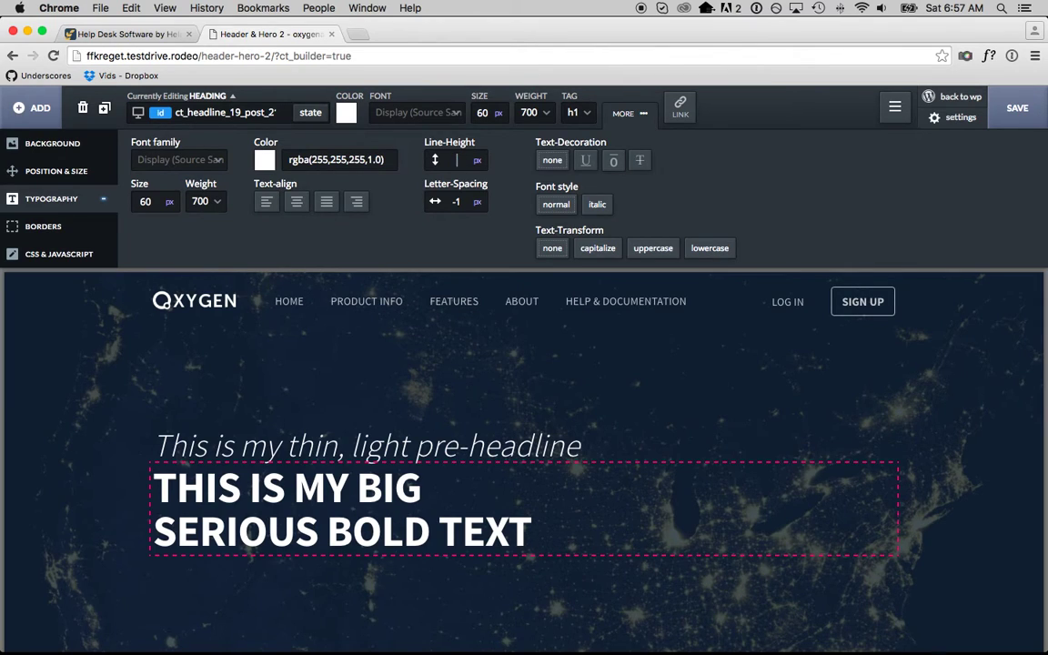
Give the pre-headline a bottom margin of 6 px and compare the spacing with Help Scout's hero
left_click(264, 444)
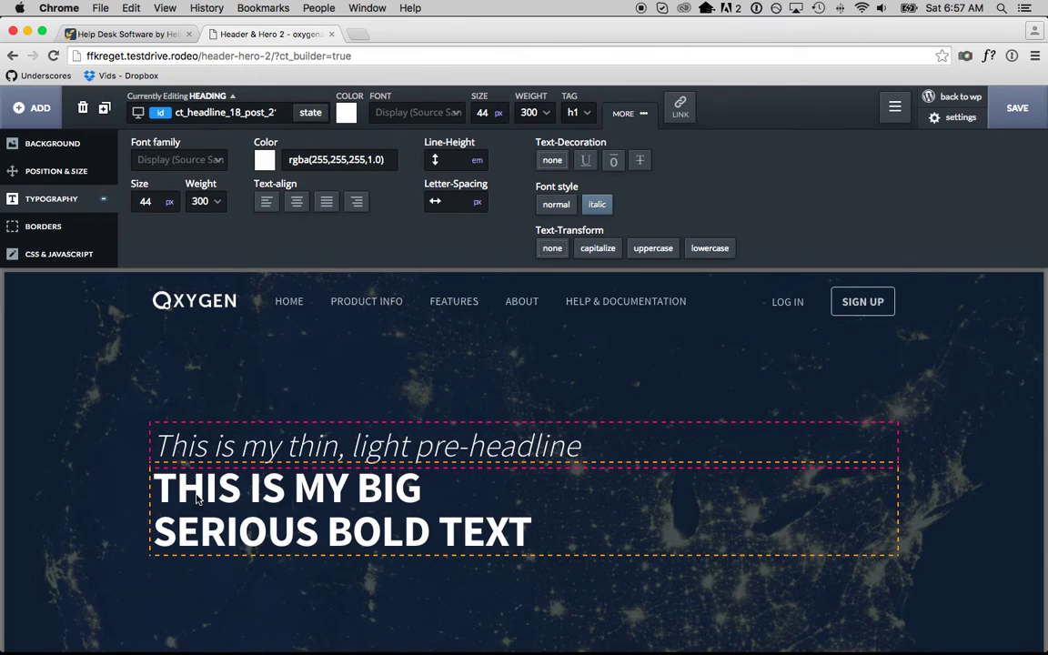
left_click(81, 165)
left_click(571, 238)
type("5")
key("Up")
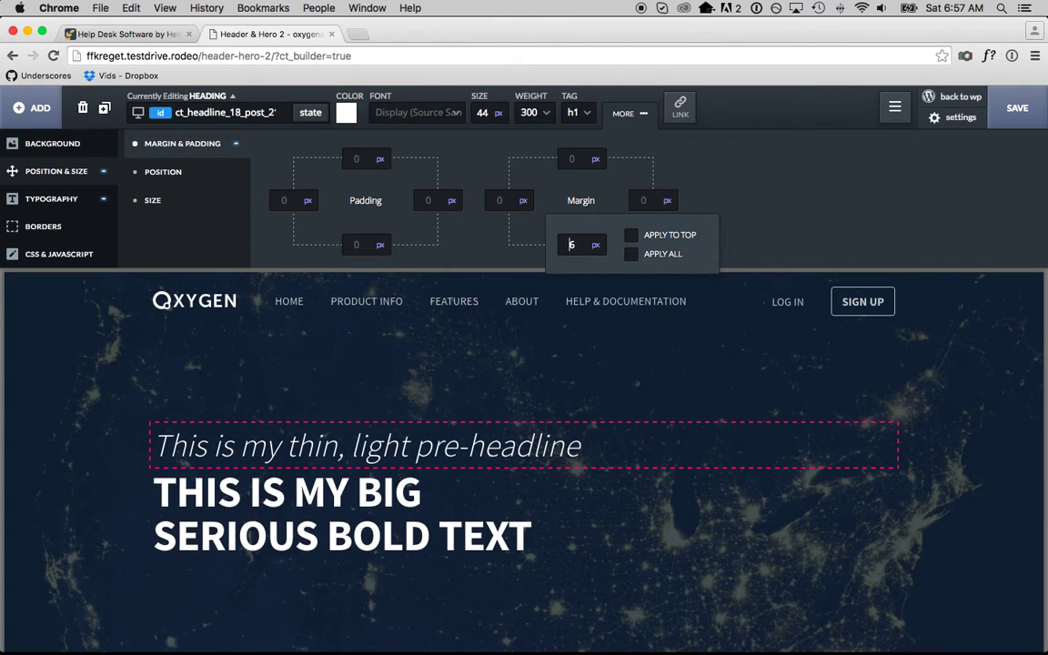
left_click(82, 479)
left_click(146, 34)
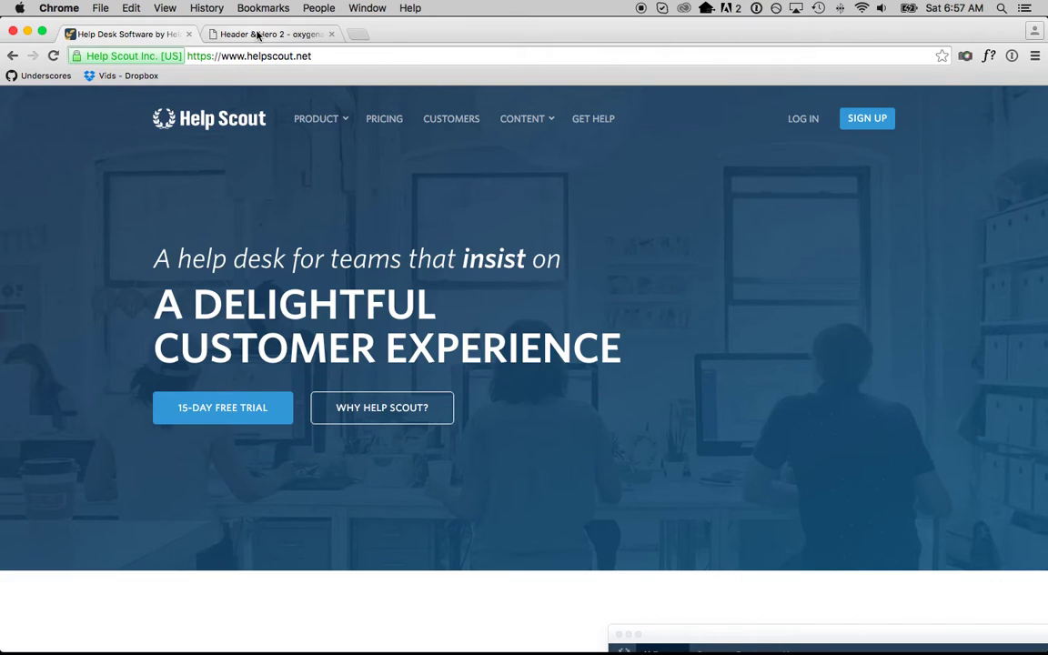
left_click(259, 35)
left_click(229, 393)
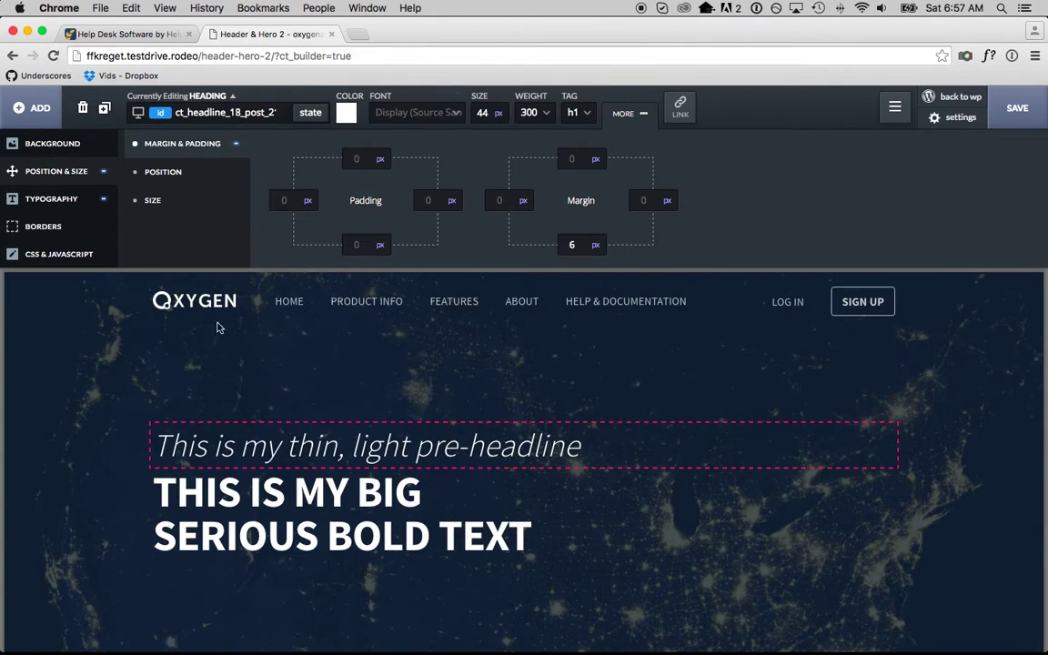
Add a text link to the hero section below the big headline, using Help Scout's hero buttons as reference
left_click(131, 36)
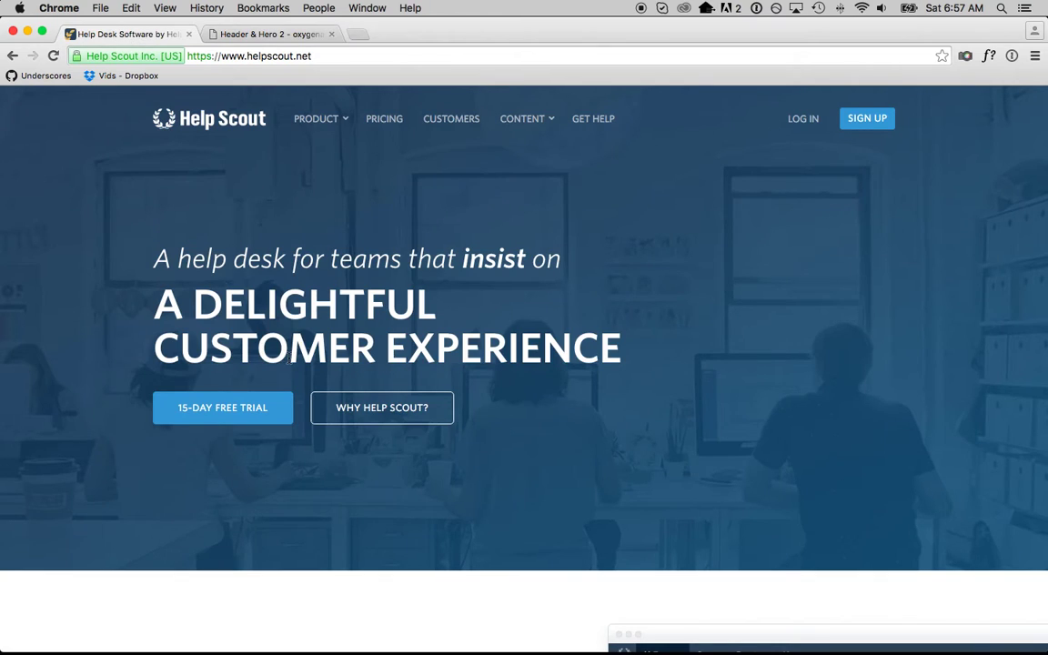
left_click(251, 34)
left_click(273, 575)
scroll(273, 574, "down", 3)
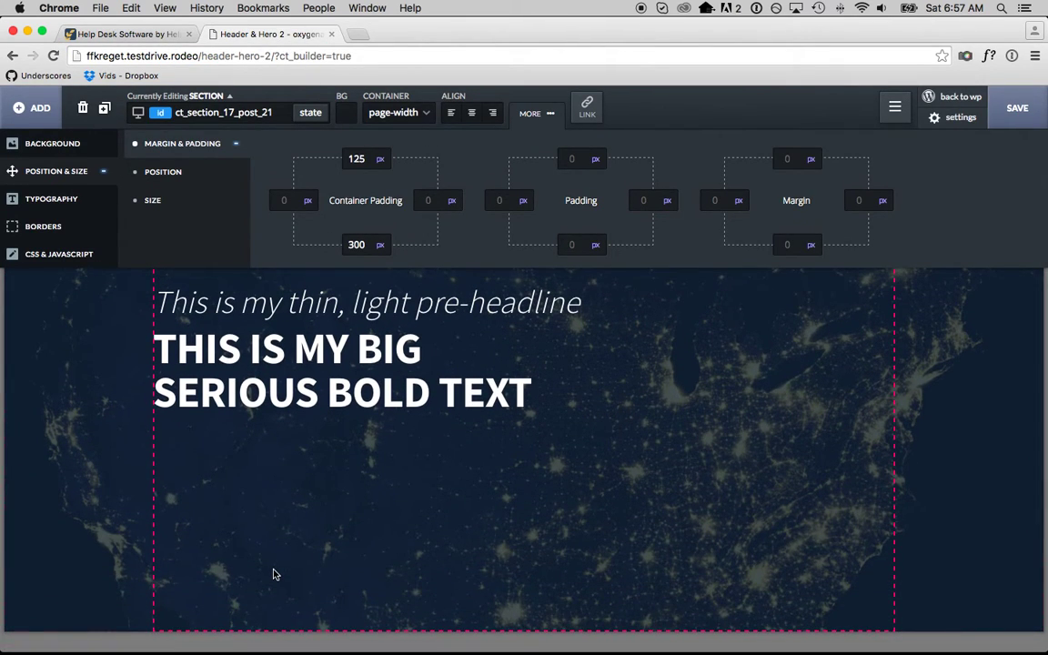
left_click(38, 116)
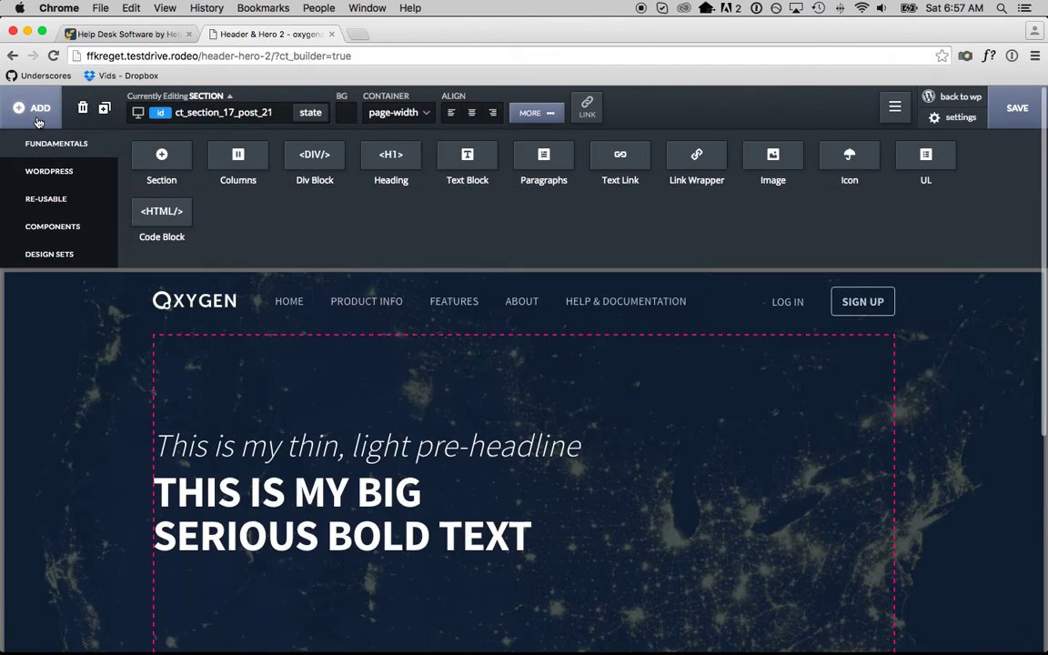
left_click(623, 160)
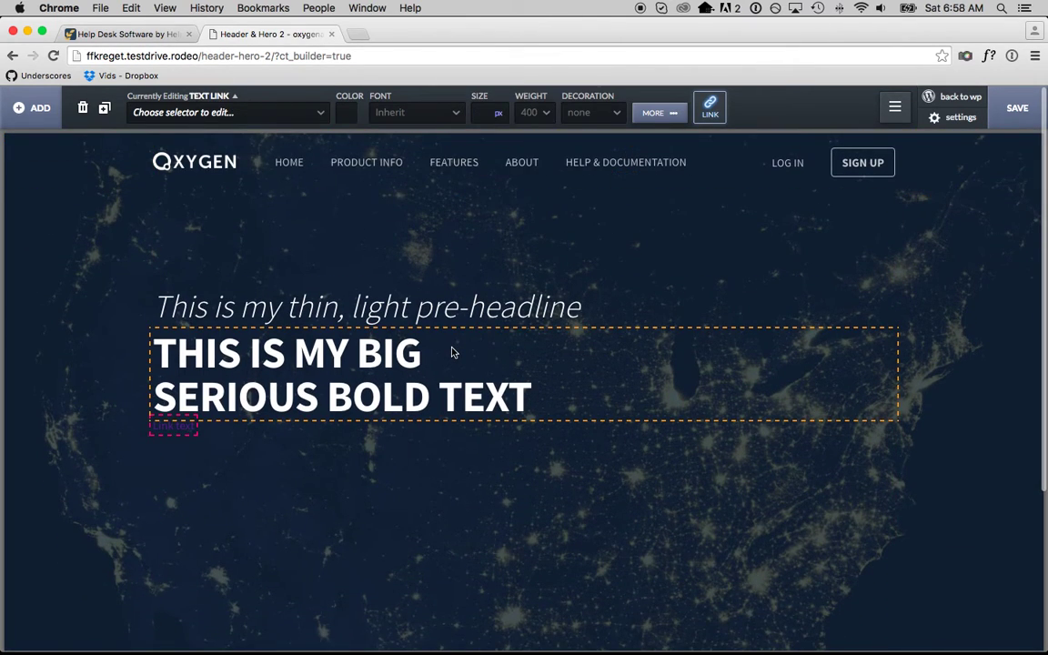
Set the big headline's bottom margin to 40 px to separate it from the link
left_click(455, 351)
left_click(628, 113)
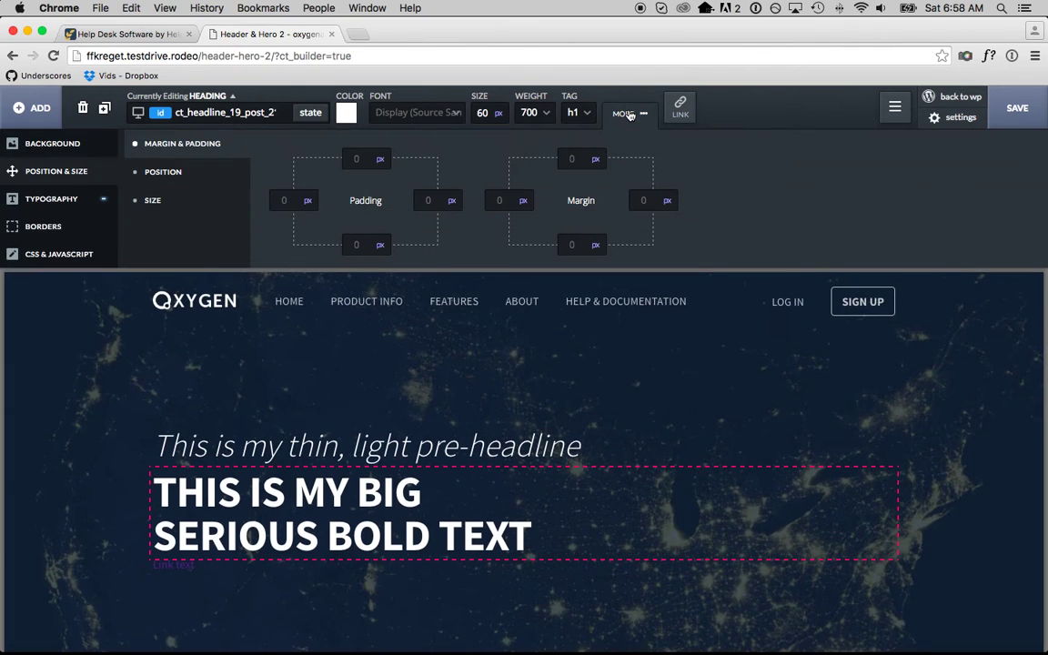
left_click(571, 244)
type("40")
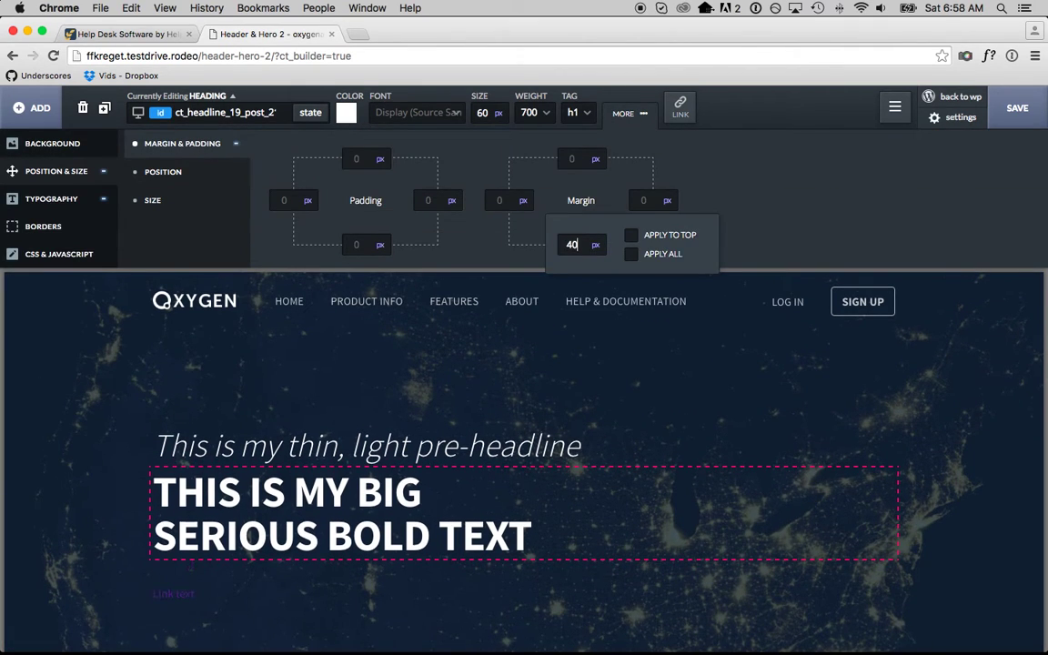
Change the new text link's wording to "buy it now", checking Help Scout's hero buttons for reference
scroll(218, 482, "down", 2)
left_click(180, 528)
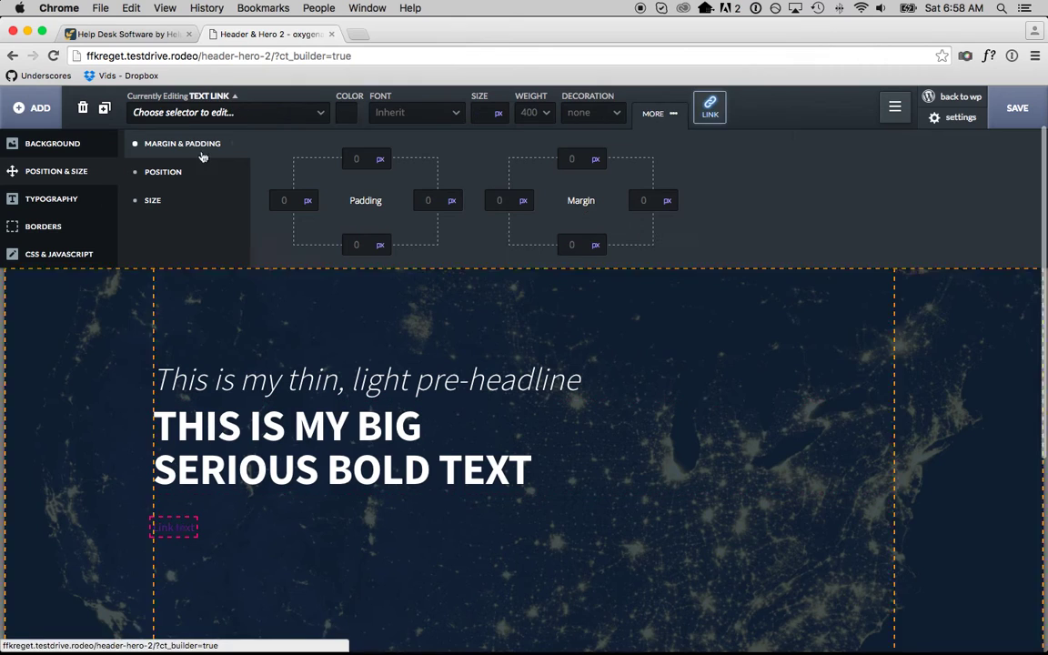
left_click(157, 35)
left_click(259, 37)
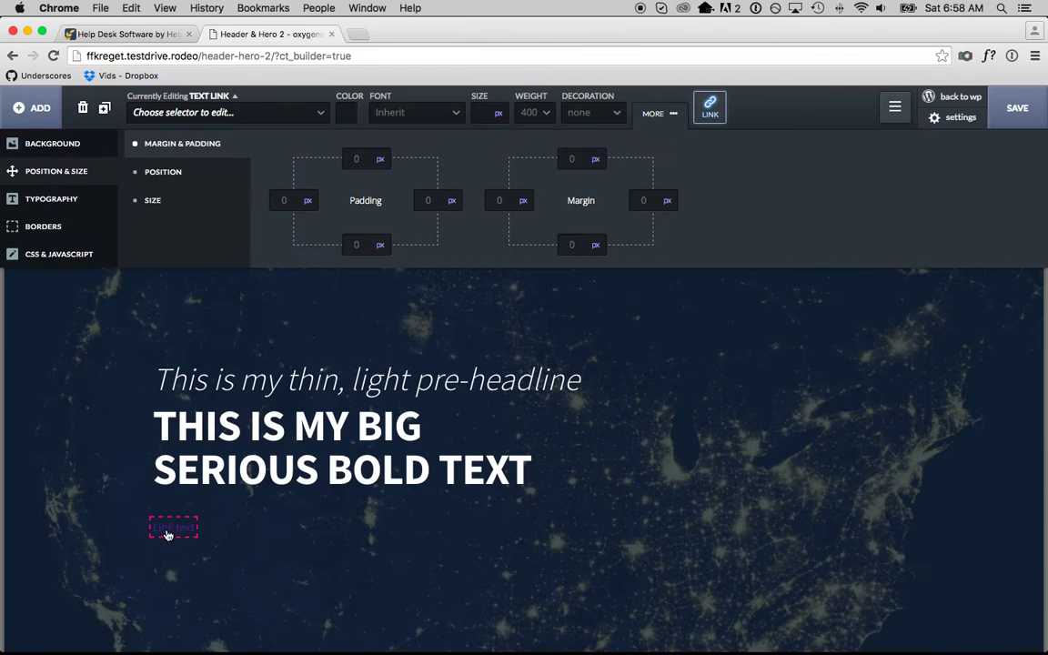
left_click(173, 527)
type("Buy")
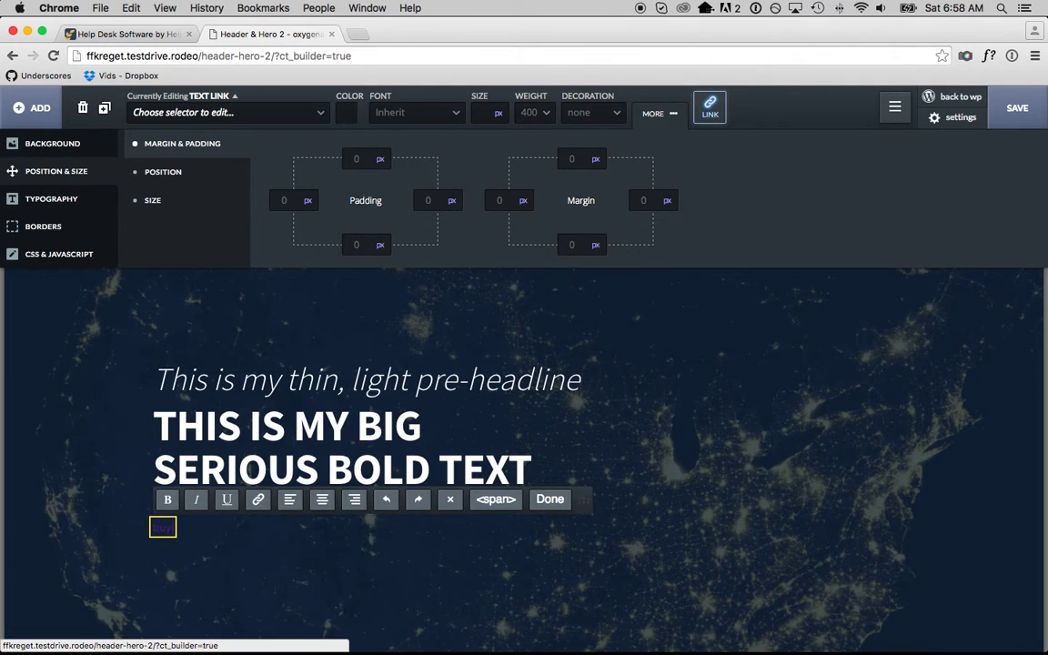
type(" it now")
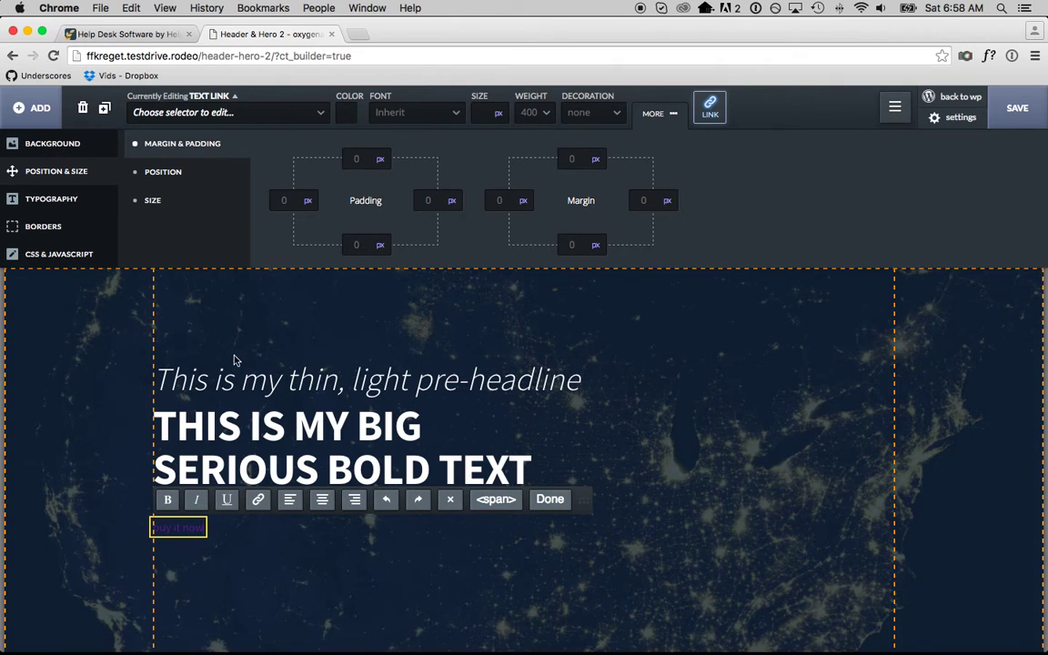
Give the "buy it now" link a blue background, rgba(36,140,201,1.0), modelled on Help Scout's free trial button
left_click(160, 34)
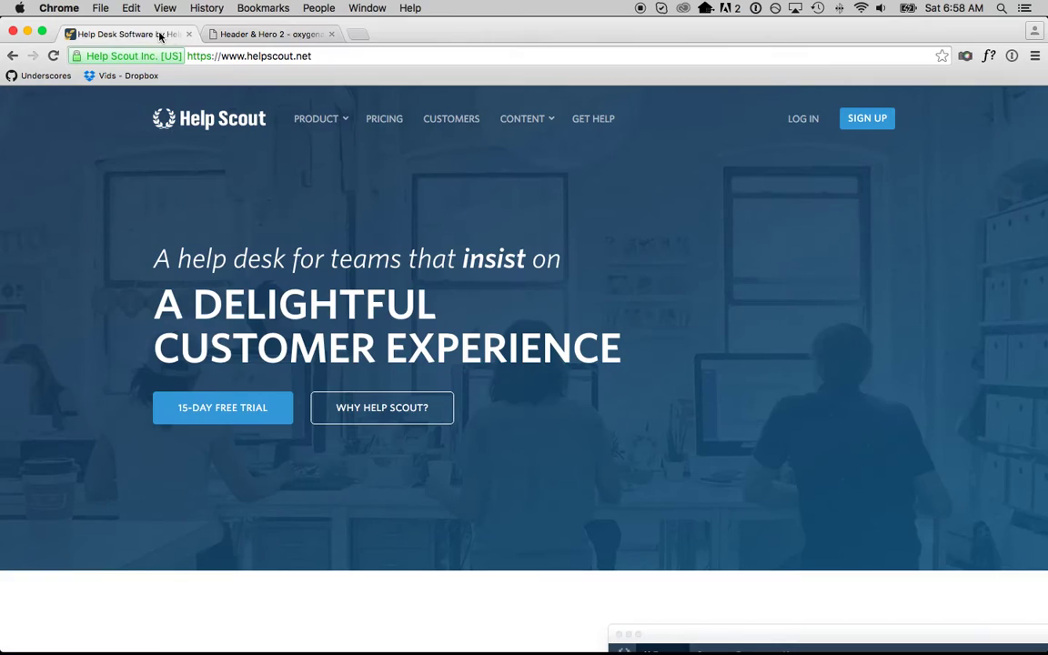
left_click(273, 35)
left_click(52, 143)
left_click(351, 186)
left_click_drag(329, 173, 297, 152)
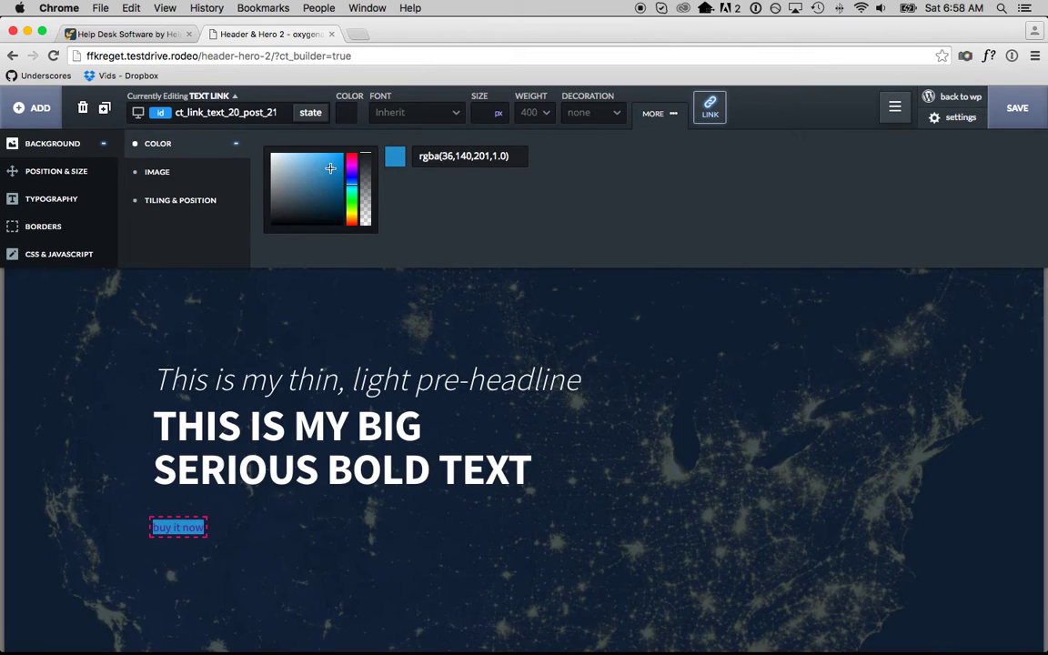
Set the "buy it now" link's padding to 10 px on all four sides
left_click(105, 175)
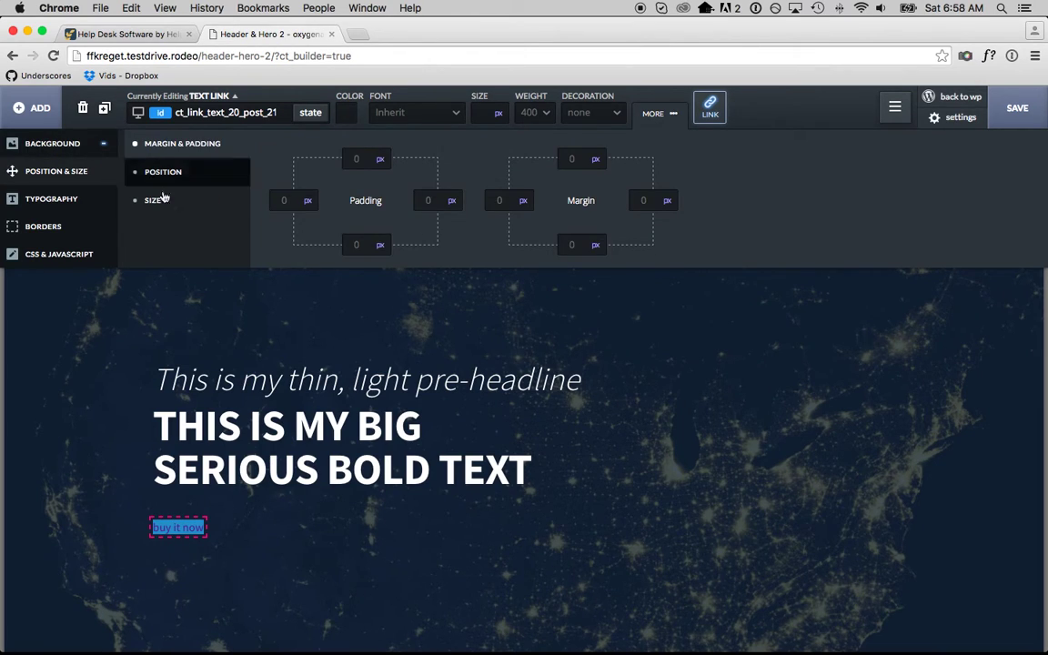
left_click(285, 200)
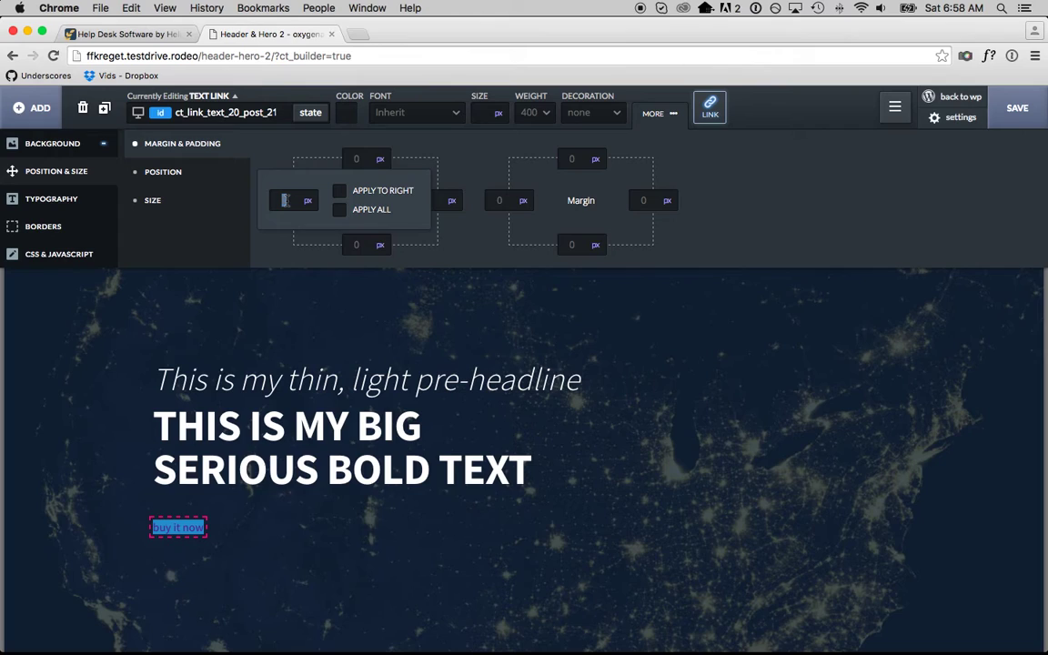
type("15")
left_click(384, 210)
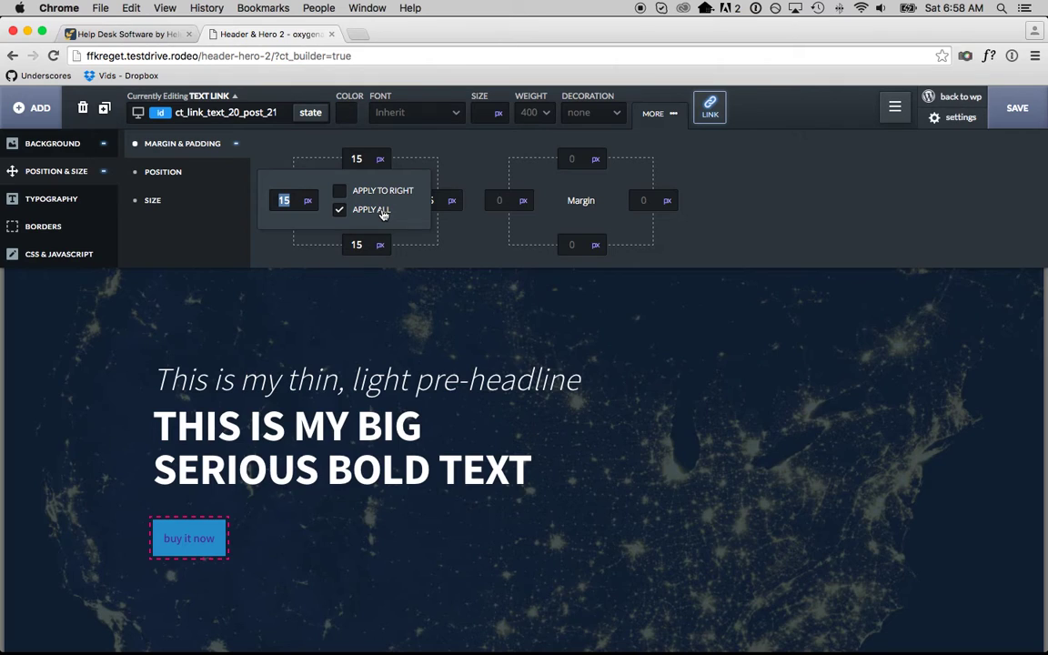
type("14")
key("Down")
key("Down")
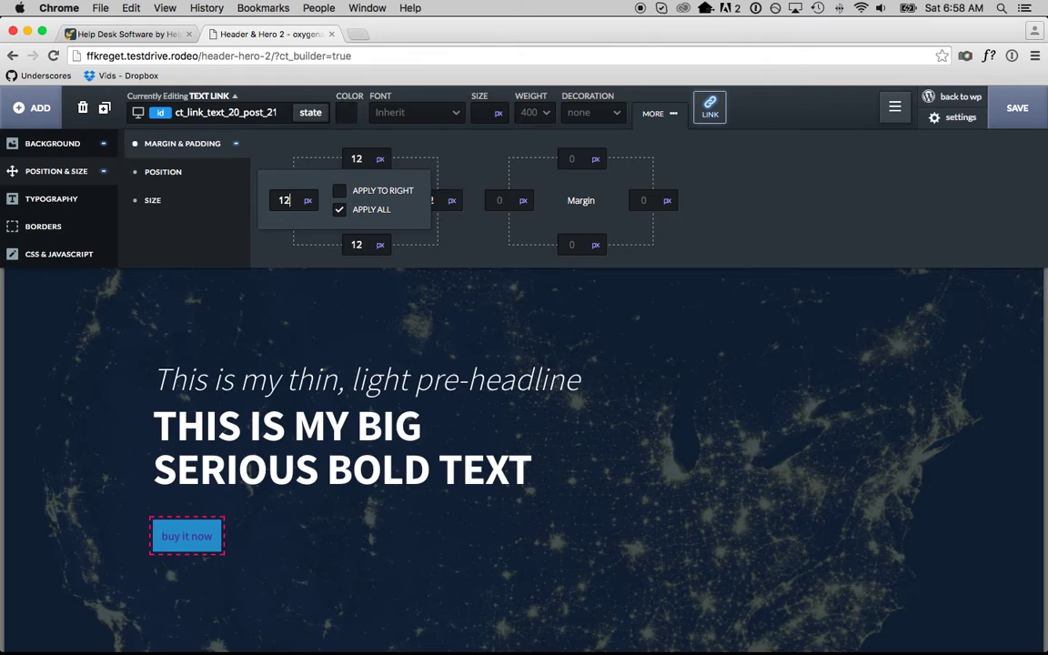
key("Down")
key("Down")
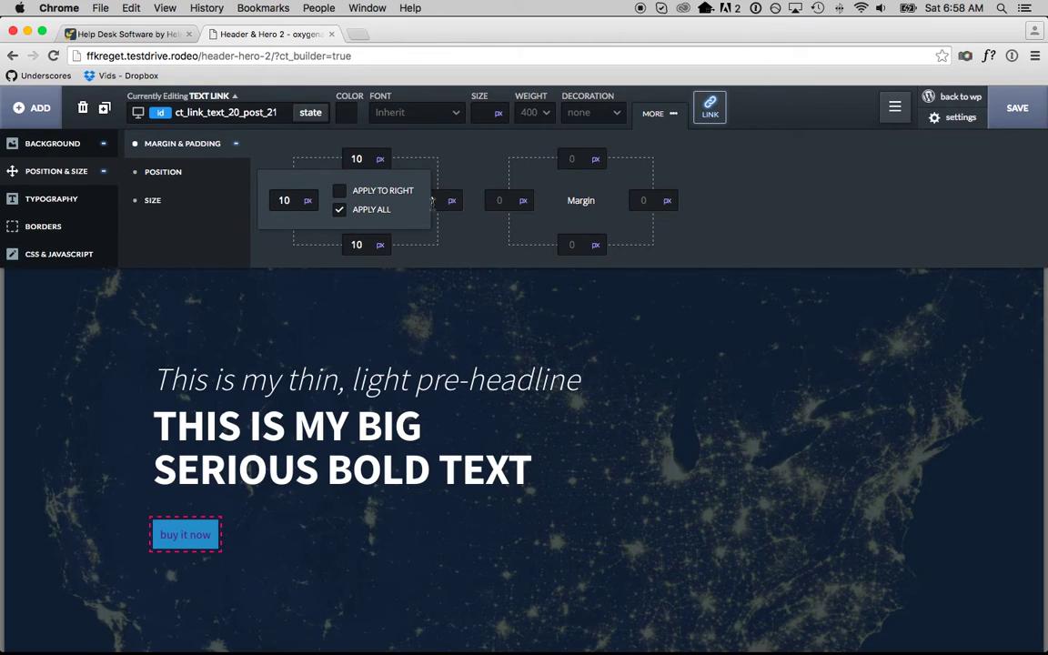
Increase the "buy it now" link's left and right padding to 15 px
left_click(430, 202)
key("Up")
key("Up")
key("Up")
key("Up")
key("Up")
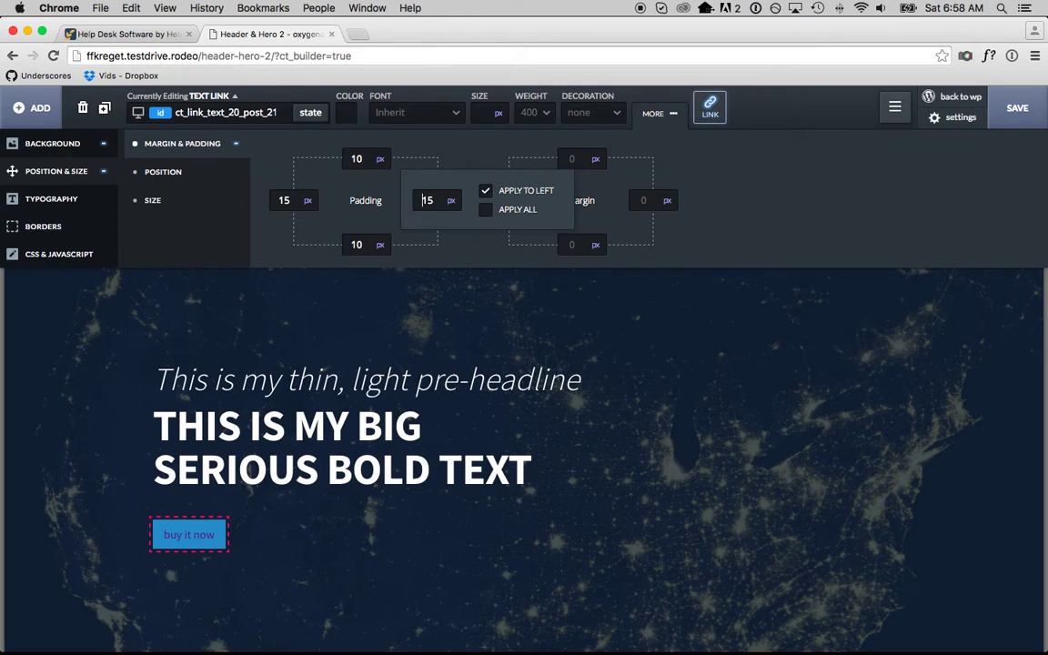
Make the "buy it now" link's text white, rgba(255,255,255,1.0)
left_click(345, 112)
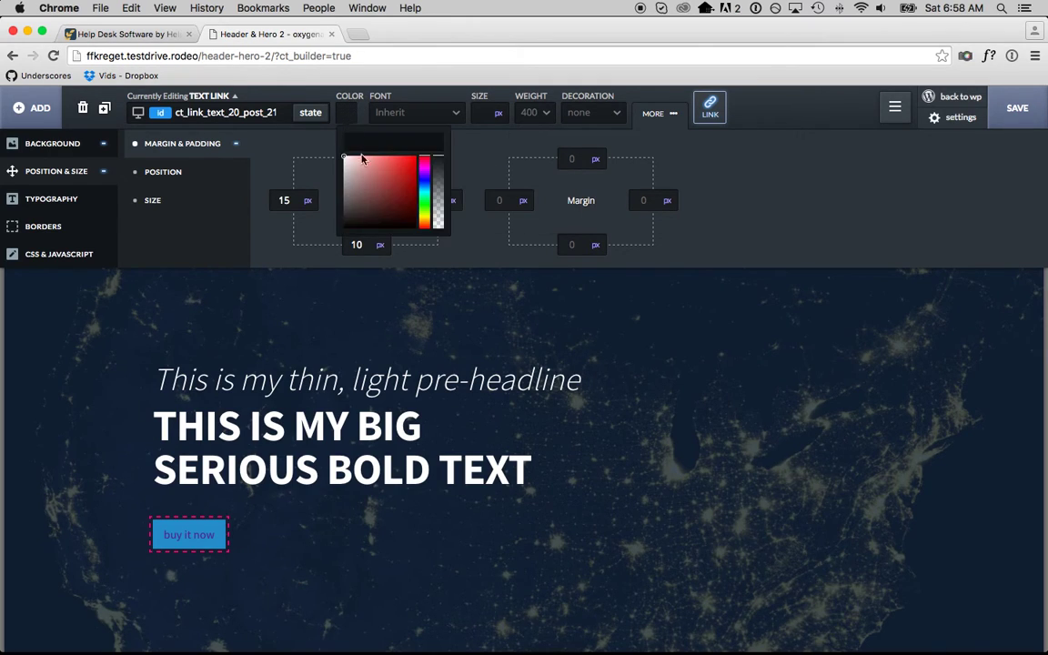
left_click_drag(370, 181, 232, 60)
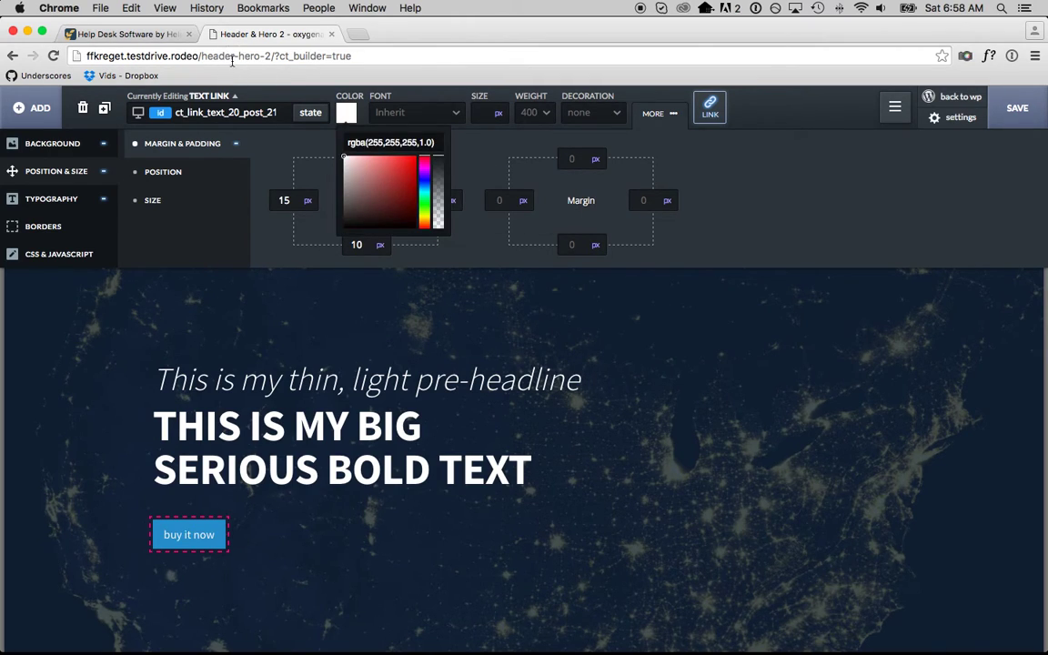
left_click(759, 203)
Set the "buy it now" link's font size to 15 px and its weight to 700
left_click(473, 112)
type("15")
left_click(523, 115)
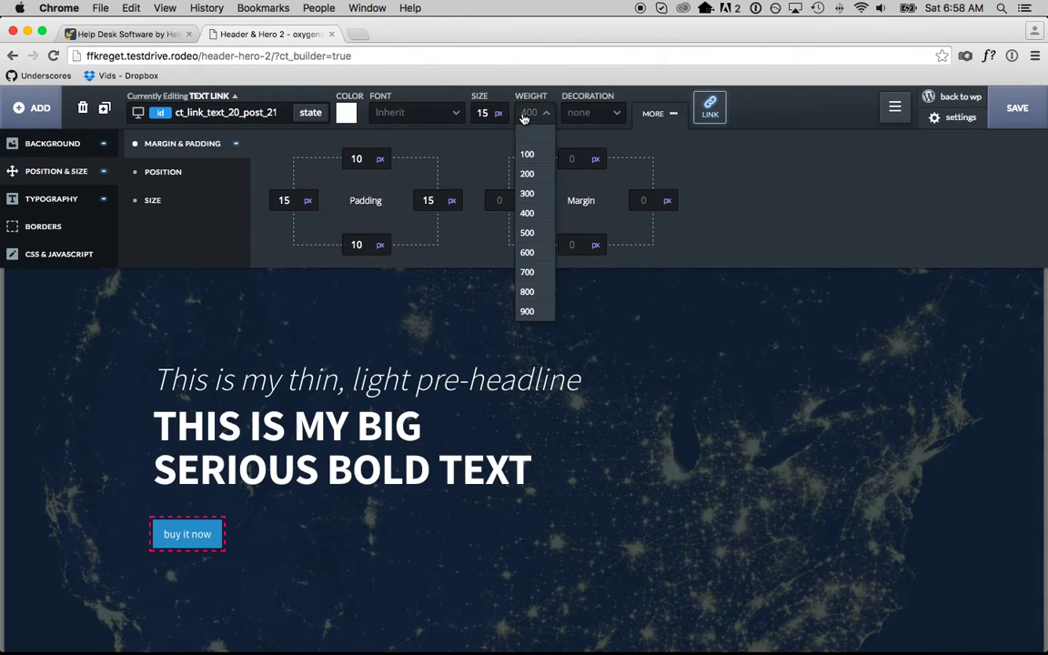
left_click(527, 272)
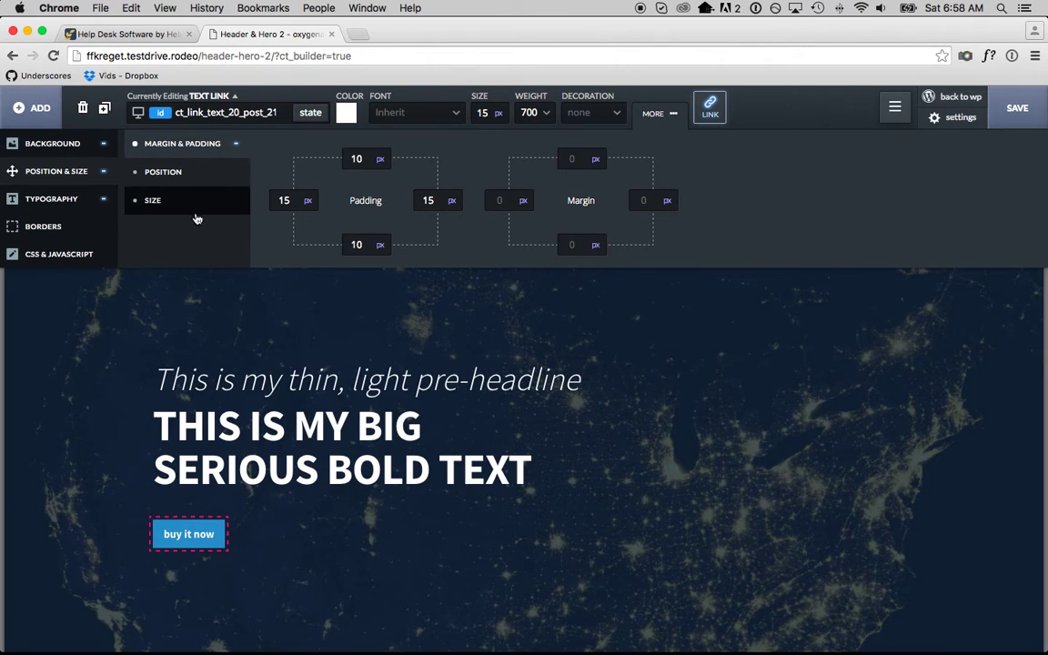
Give the "buy it now" link 0.3 px letter spacing, using the main menu links' typography as reference
scroll(178, 327, "up", 3)
left_click(359, 302)
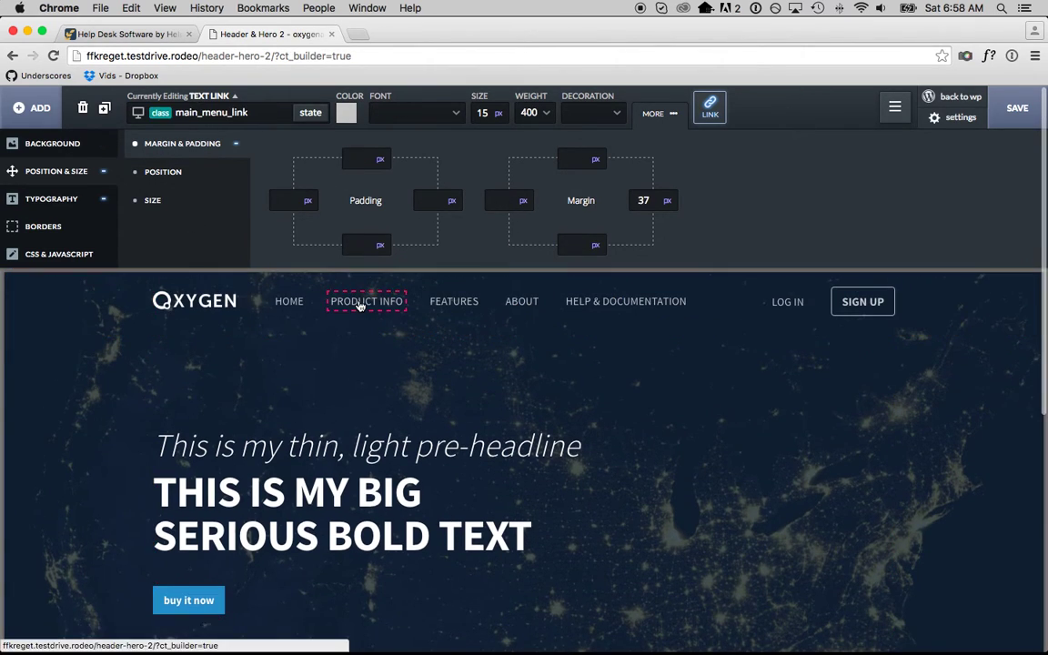
left_click(52, 198)
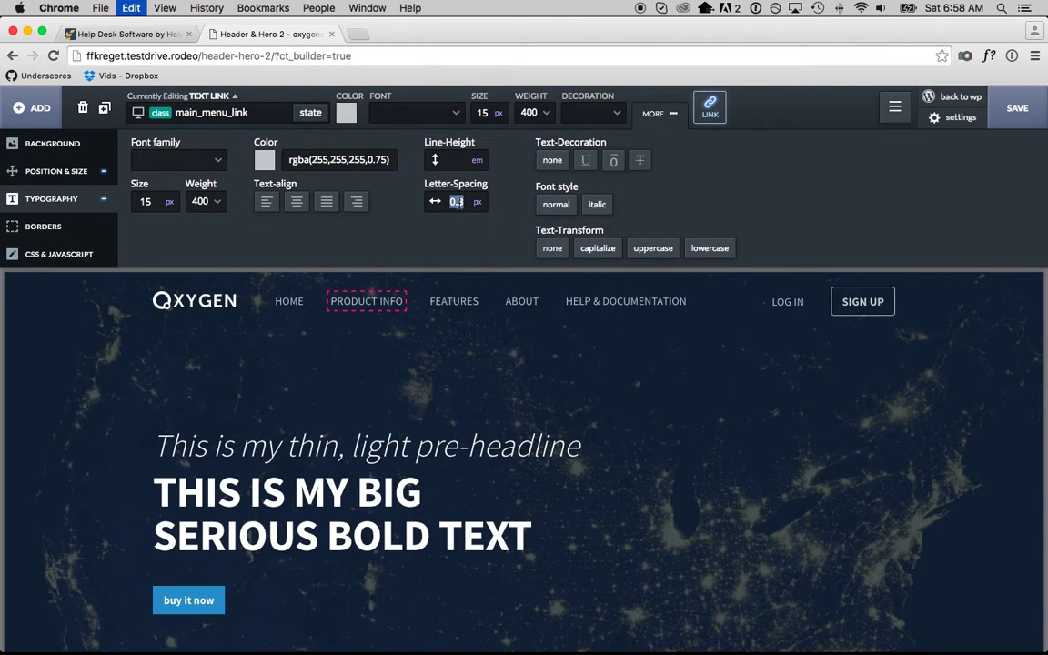
left_click(182, 601)
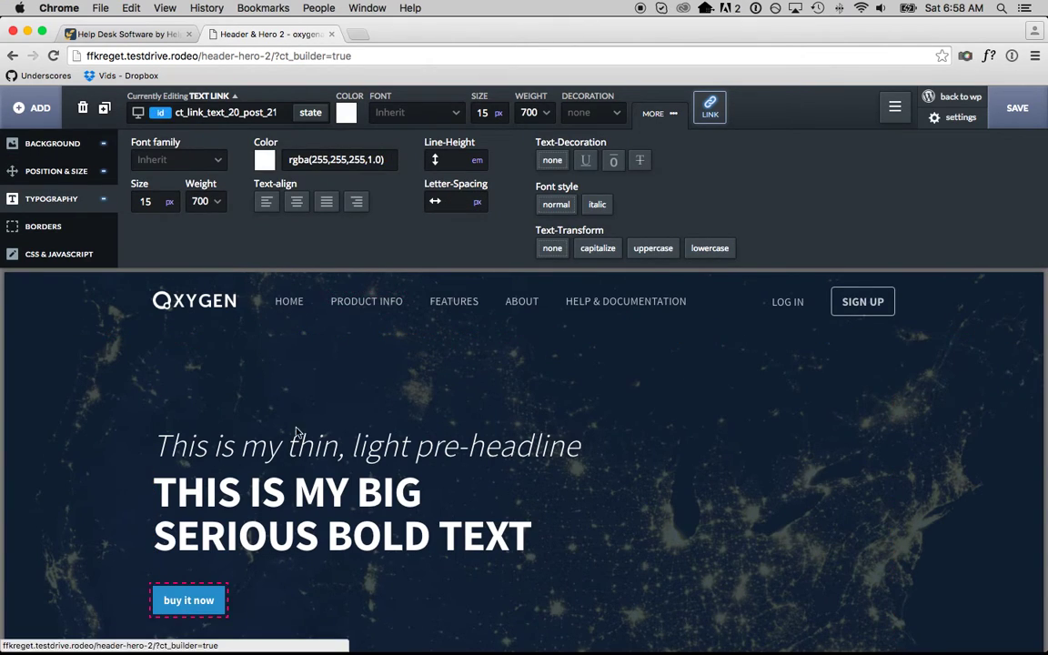
left_click(461, 201)
type("0.3")
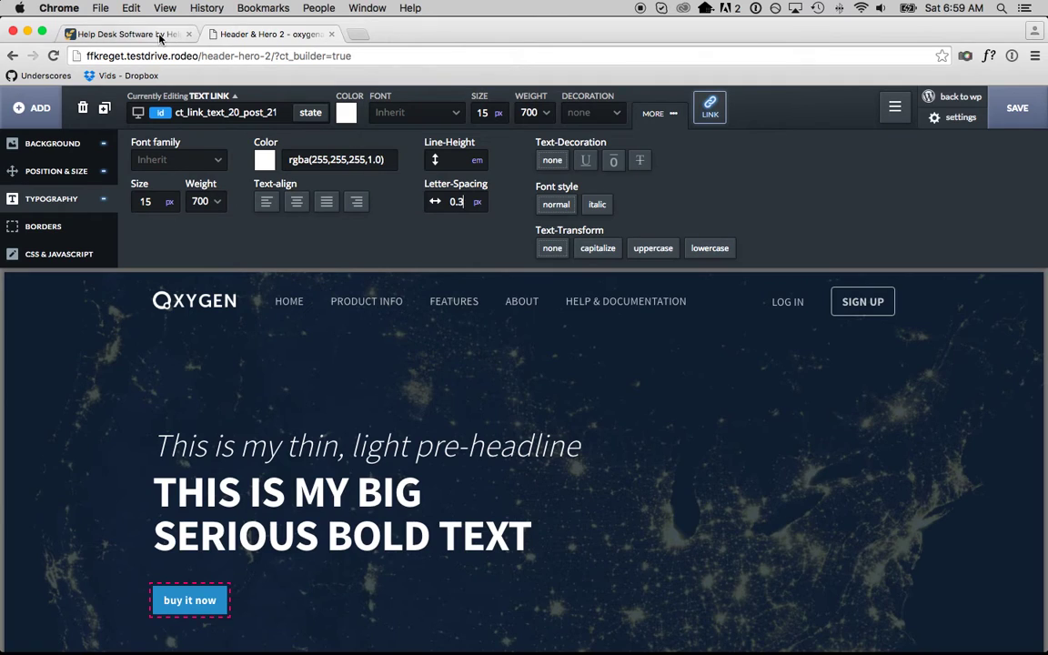
Try uppercase on the "buy it now" link against Help Scout's buttons, and set its text transform to lowercase
left_click(150, 35)
left_click(270, 35)
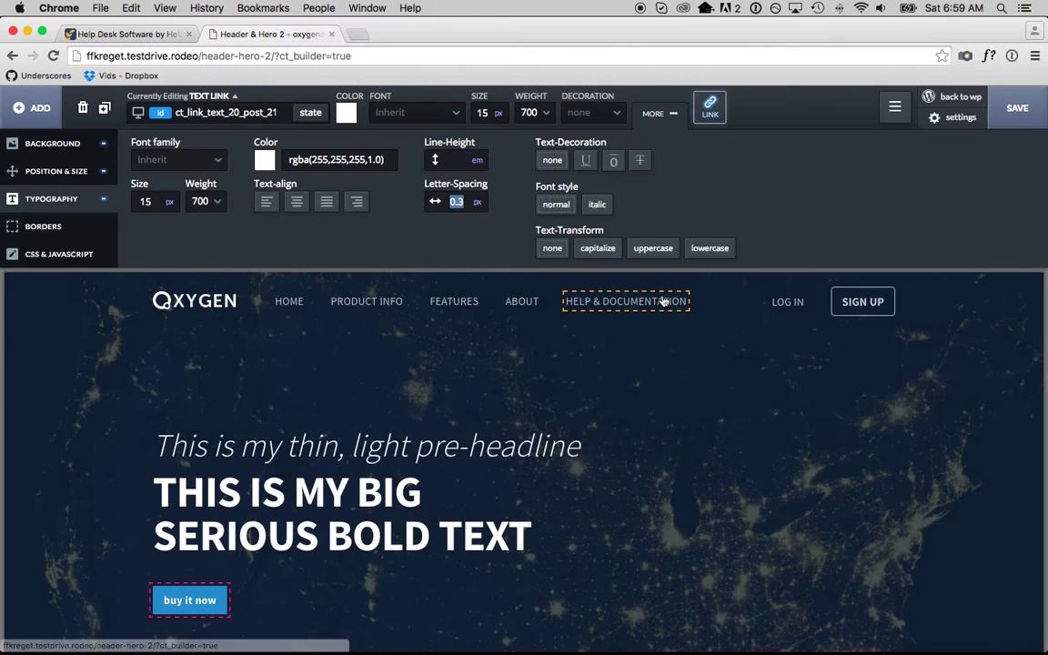
left_click(642, 250)
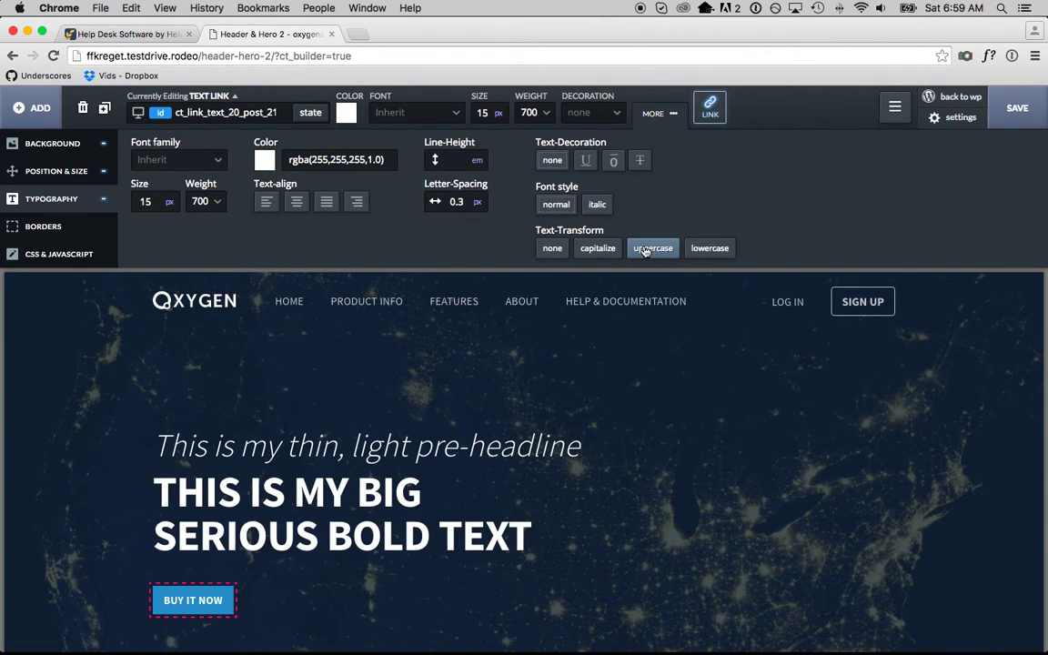
left_click(136, 34)
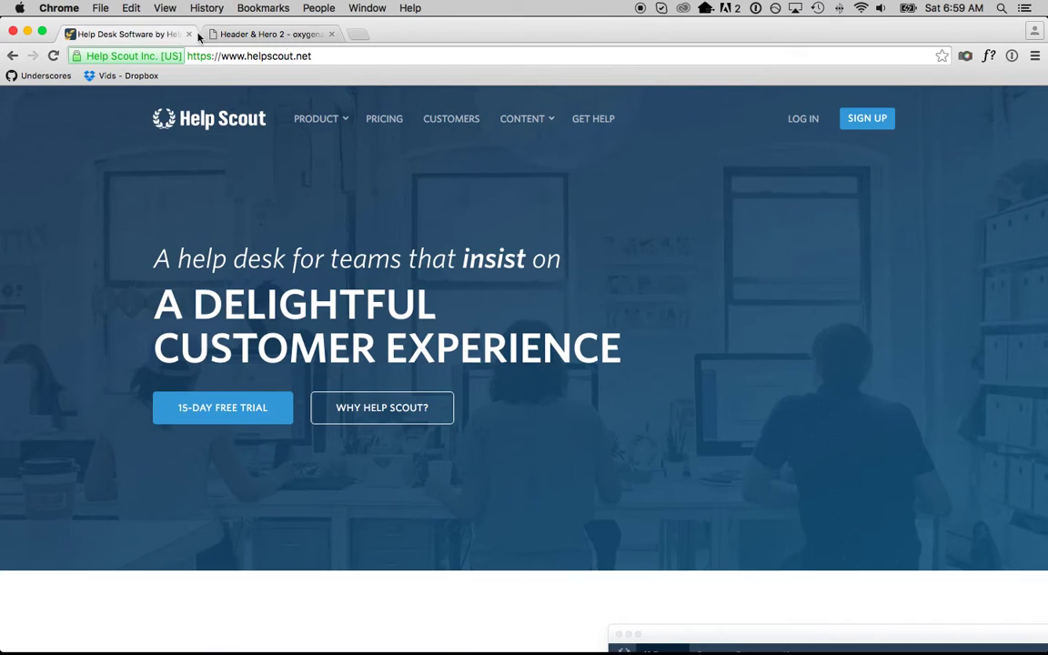
left_click(252, 37)
left_click(704, 252)
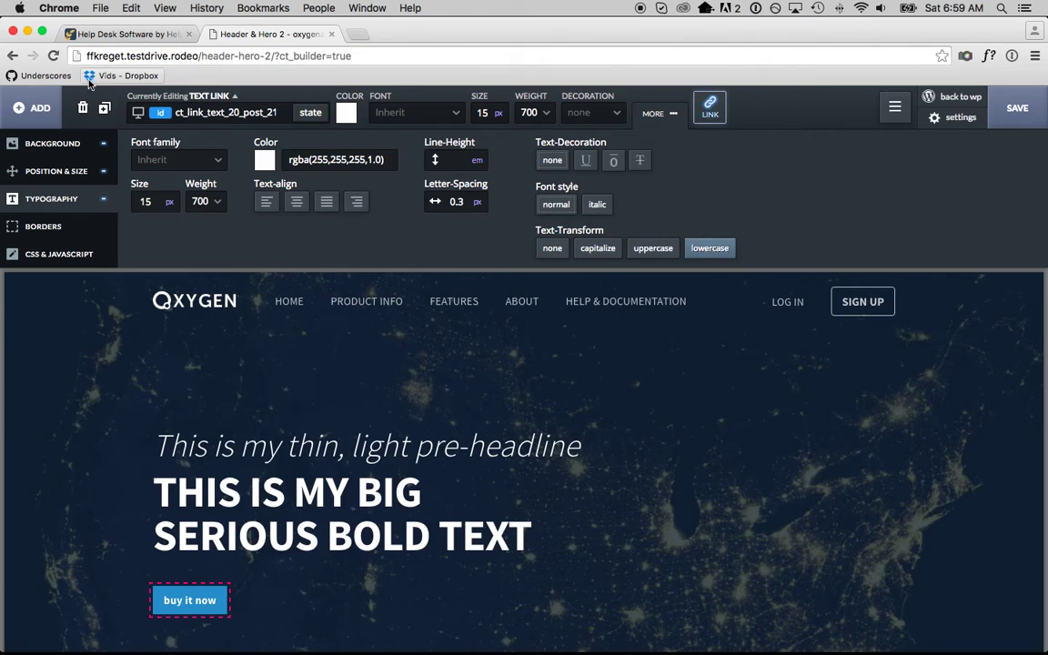
Round all four corners of the "buy it now" button with a 4 px radius
left_click(77, 224)
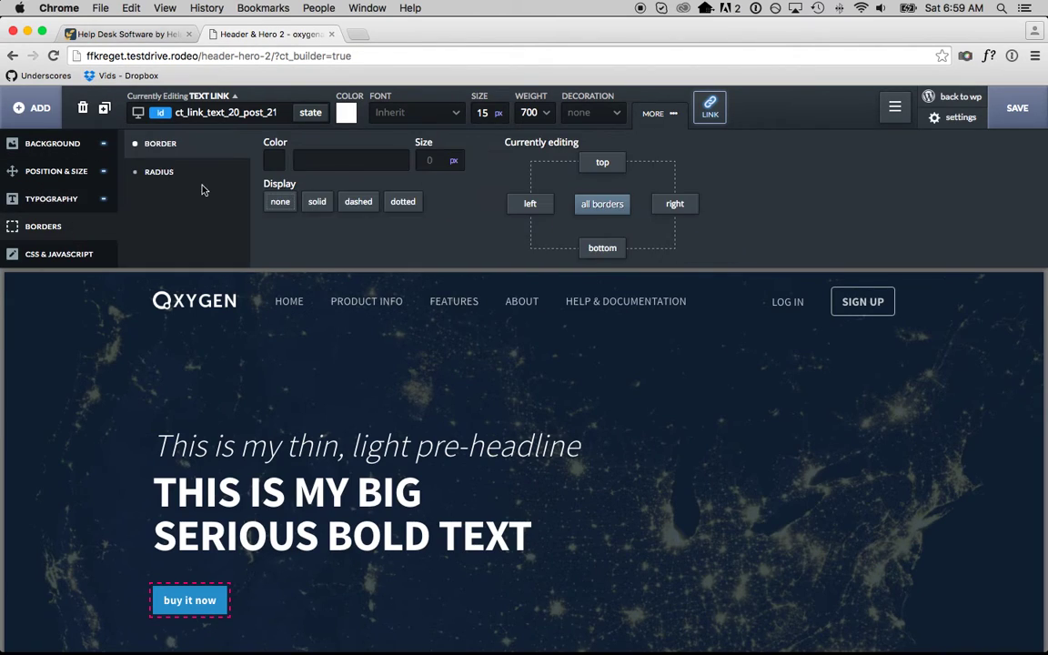
left_click(162, 170)
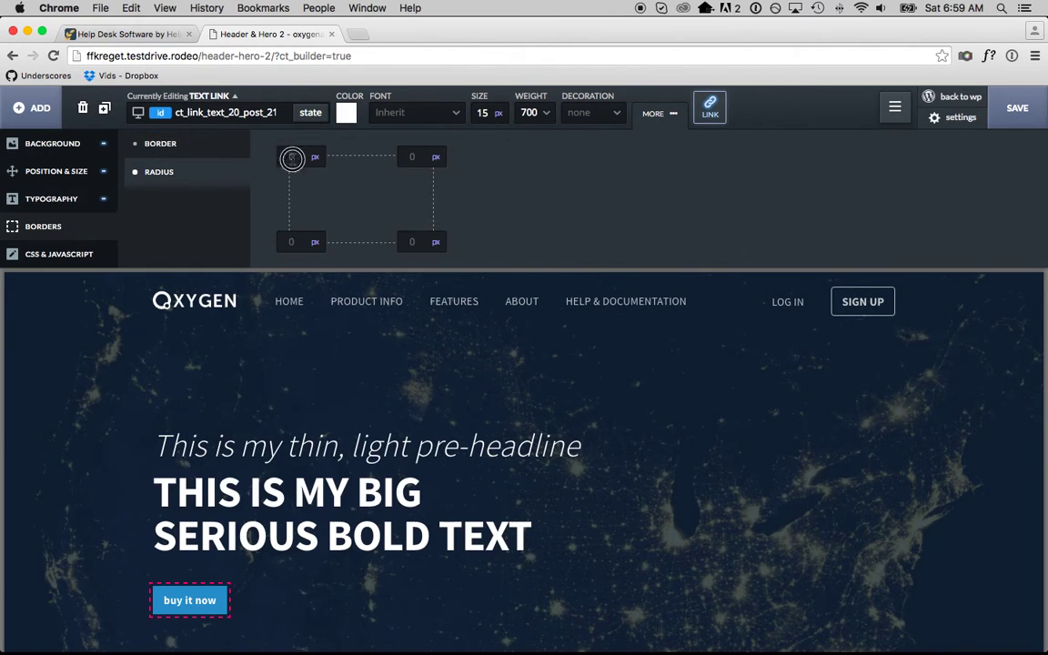
left_click(291, 156)
left_click(381, 158)
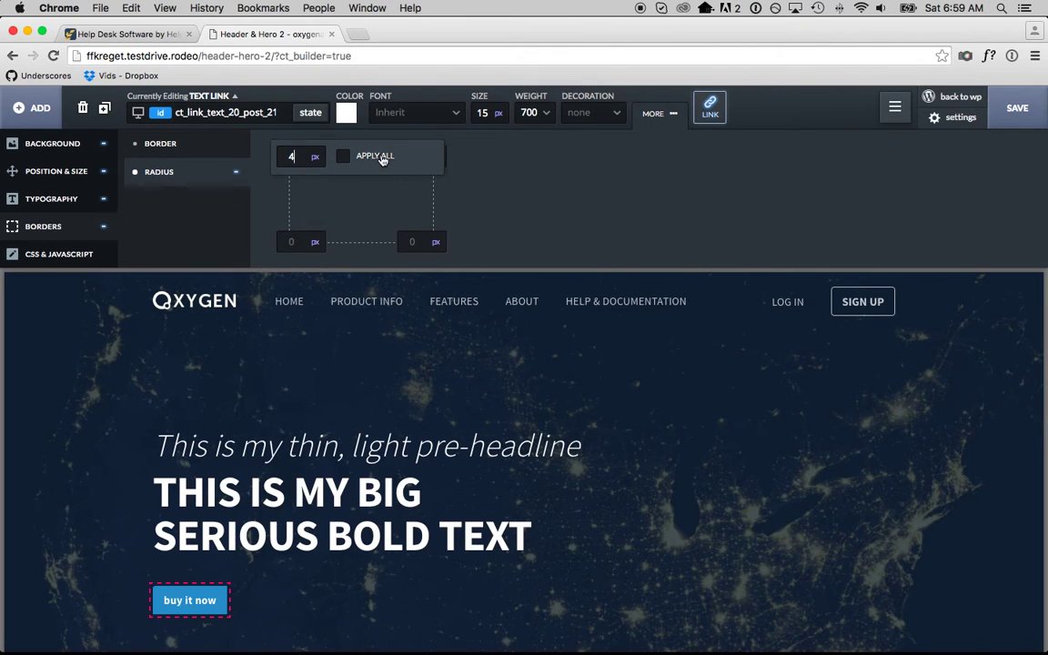
left_click(276, 596)
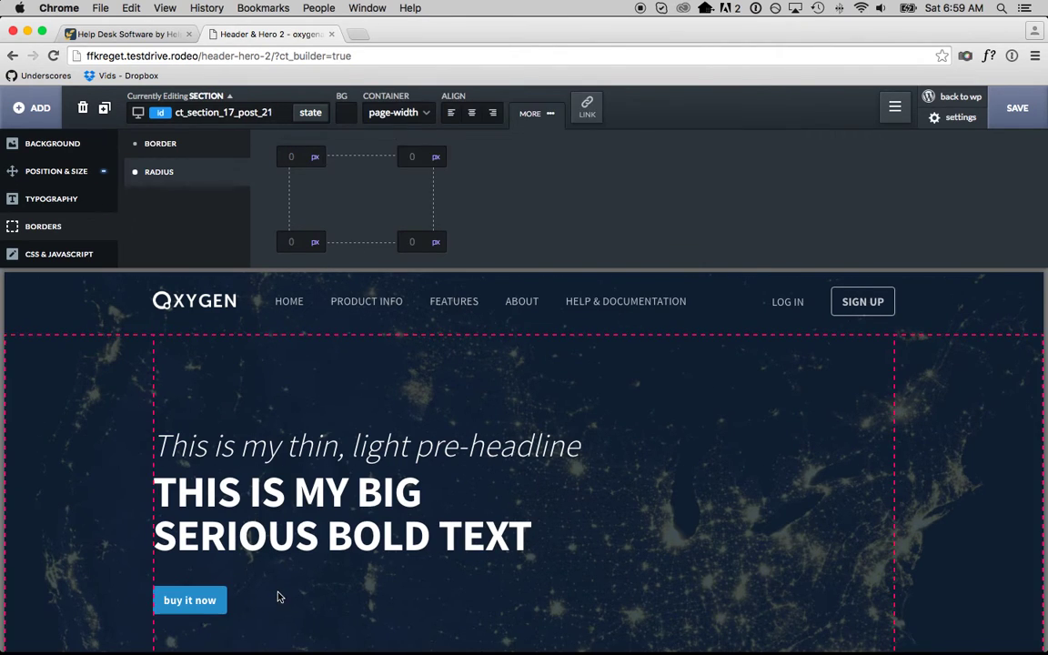
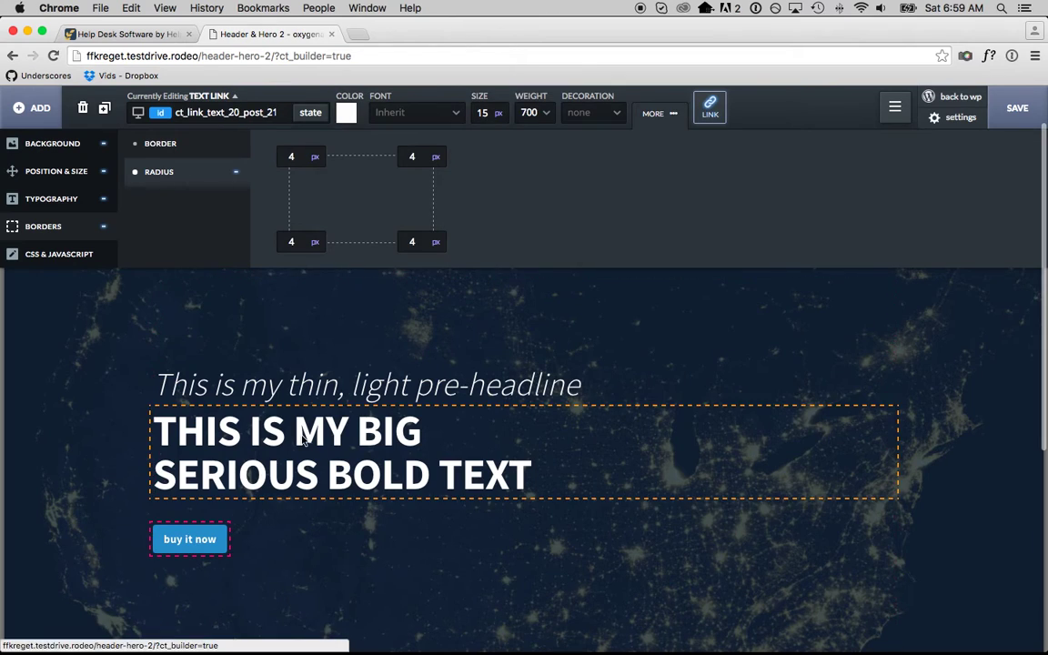
Set the "buy it now" button's font size to 17 px and compare it with Help Scout's hero buttons
key("Up")
key("Up")
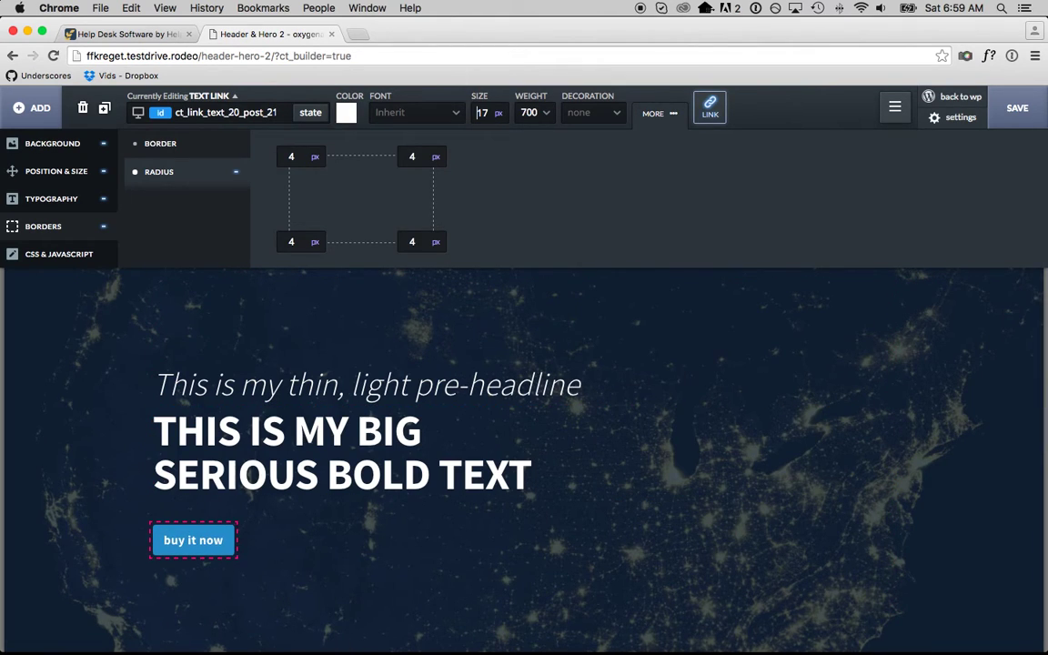
left_click(127, 34)
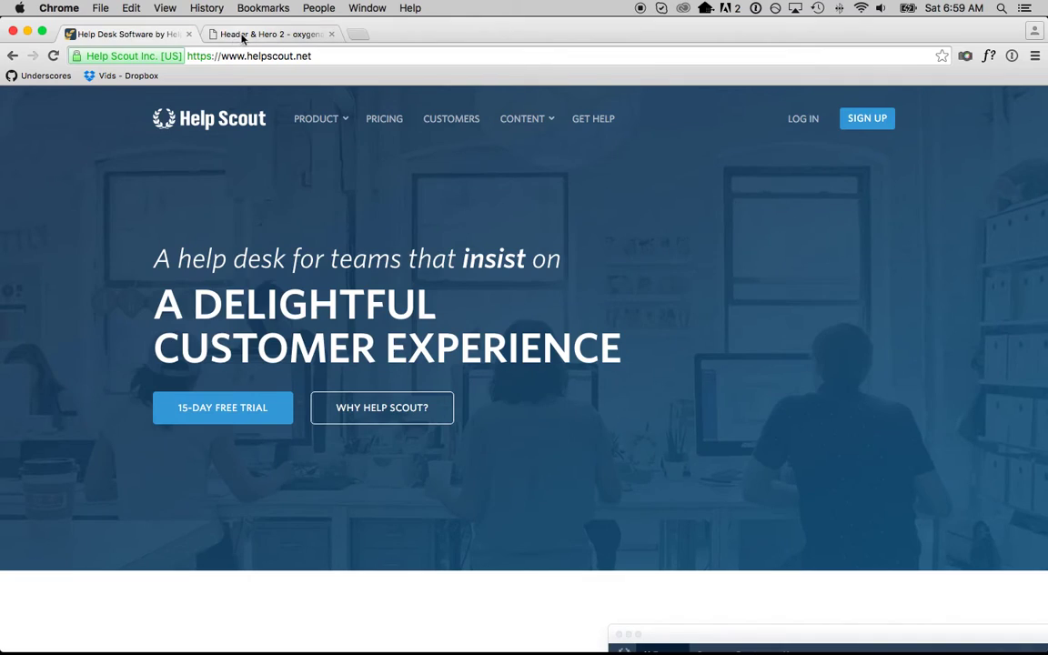
left_click(245, 36)
Set the "buy it now" button's padding to 30 px left and right and 13 px top and bottom
left_click(56, 171)
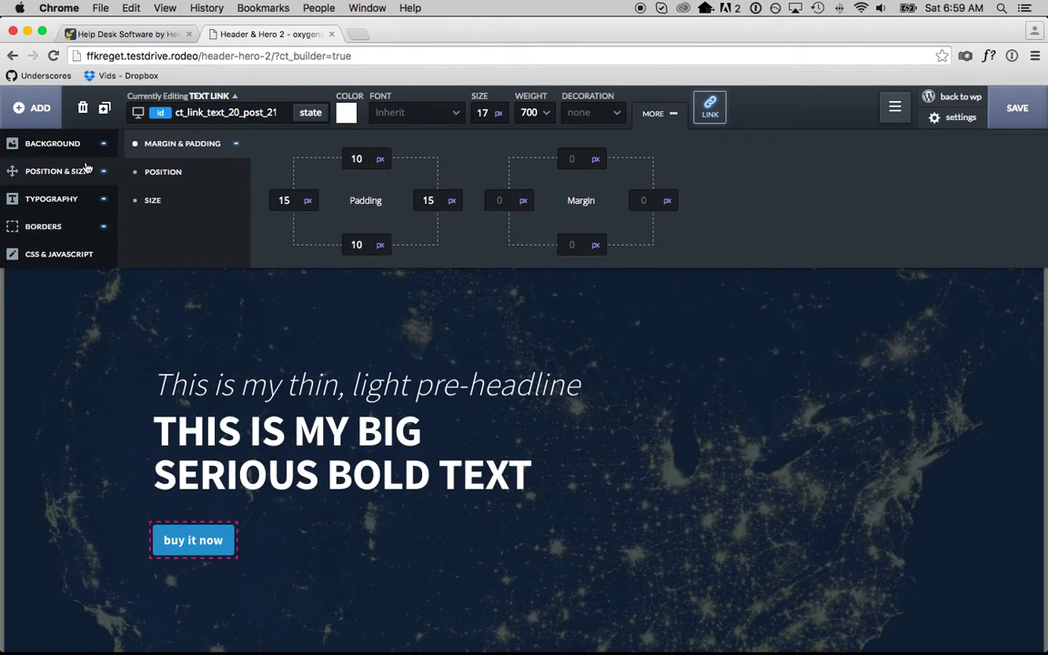
left_click(286, 206)
type("30")
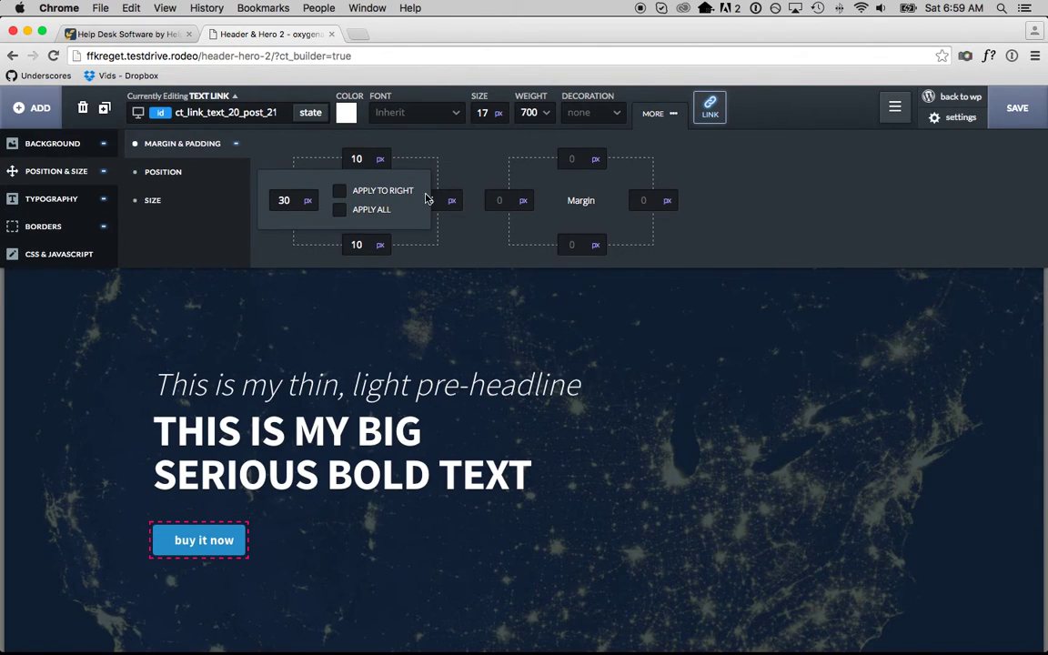
left_click(339, 190)
left_click(356, 158)
type("12")
key("Up")
left_click(429, 151)
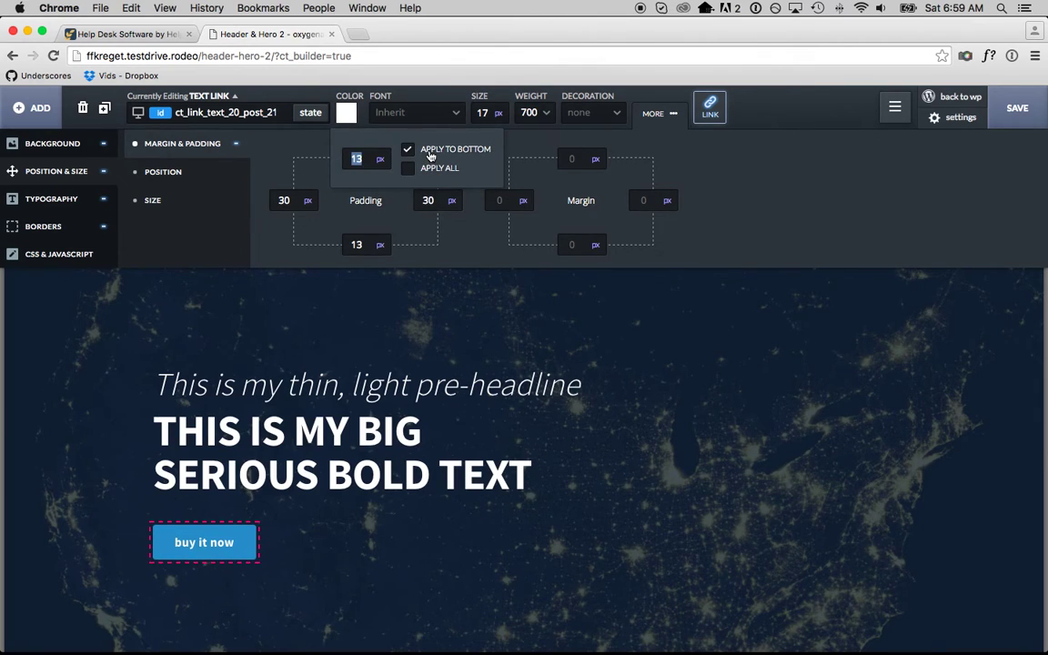
Duplicate the "buy it now" button in the hero section
left_click(410, 492)
left_click(328, 546)
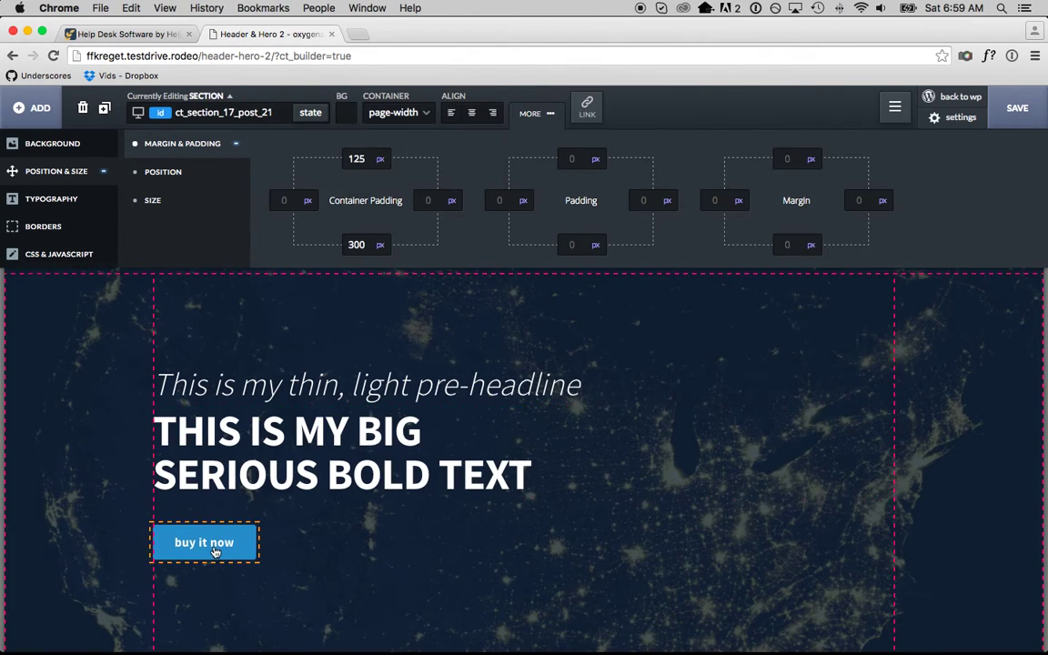
left_click(204, 542)
left_click(102, 108)
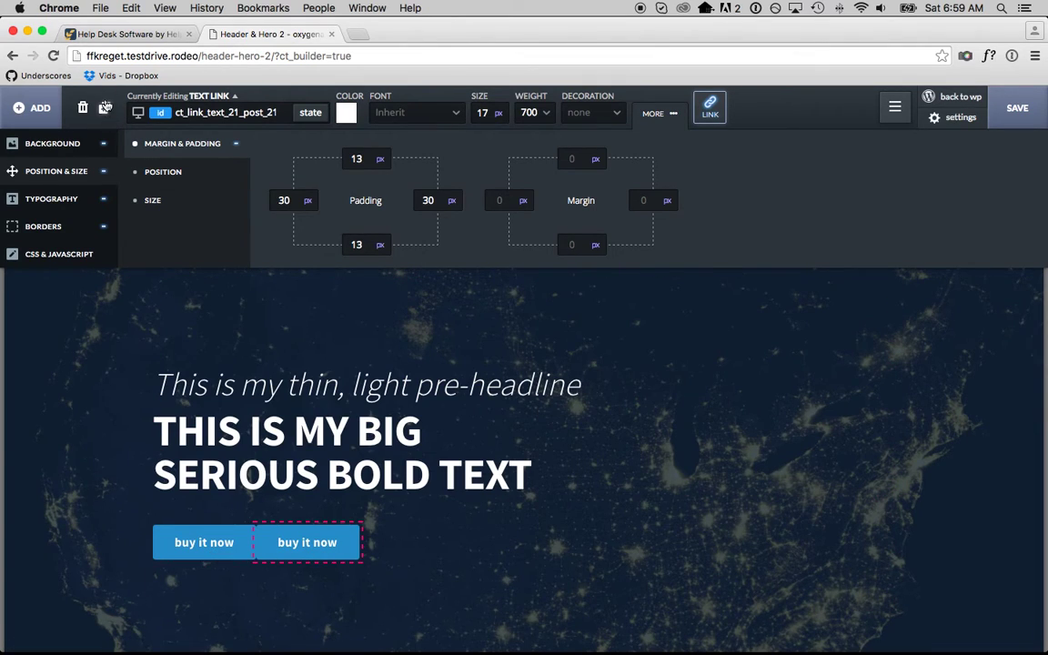
Give the duplicated button a 15 px left margin, using the gap between Help Scout's hero buttons as reference
left_click(118, 34)
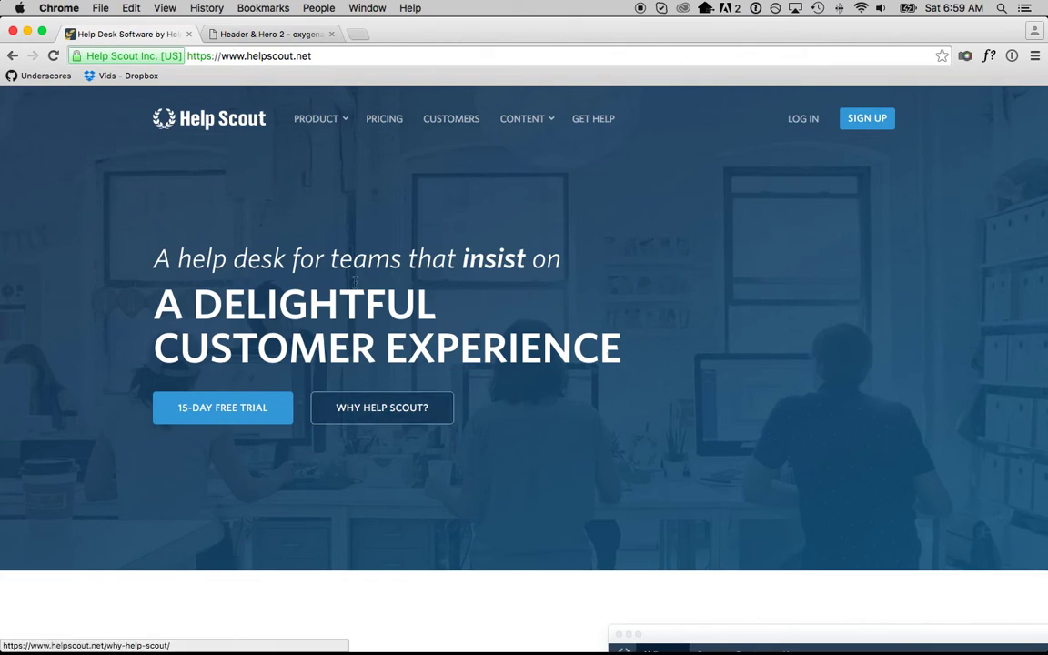
left_click(273, 34)
left_click(498, 201)
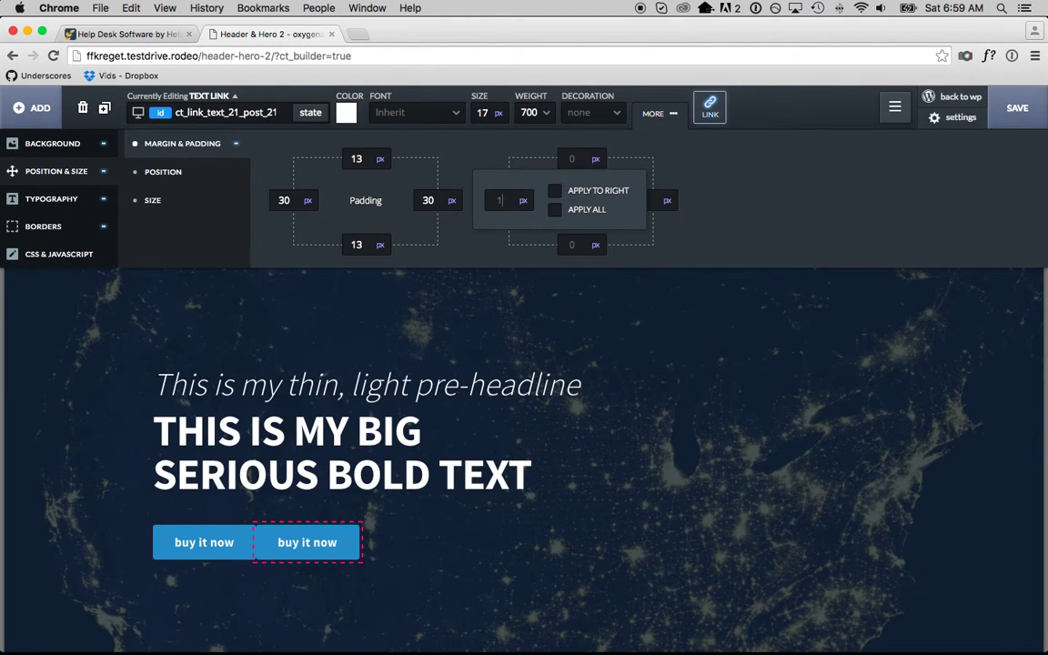
type("10")
key("Up")
key("Up")
key("Up")
key("Up")
key("Up")
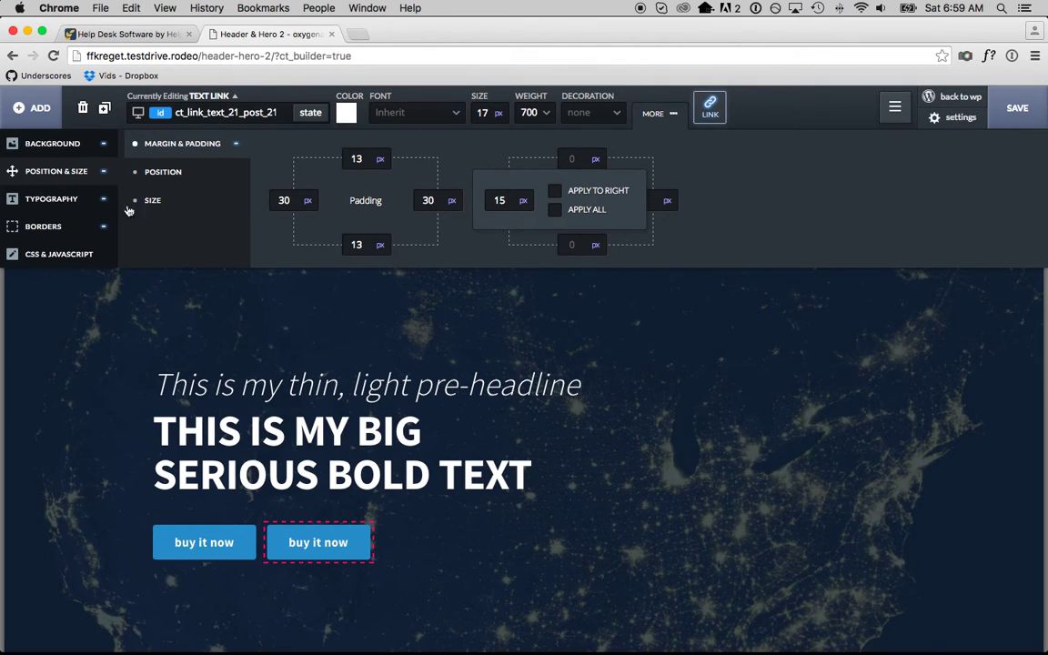
Remove the background color from the second "buy it now" button
left_click(89, 143)
triple_click(434, 156)
key("BackSpace")
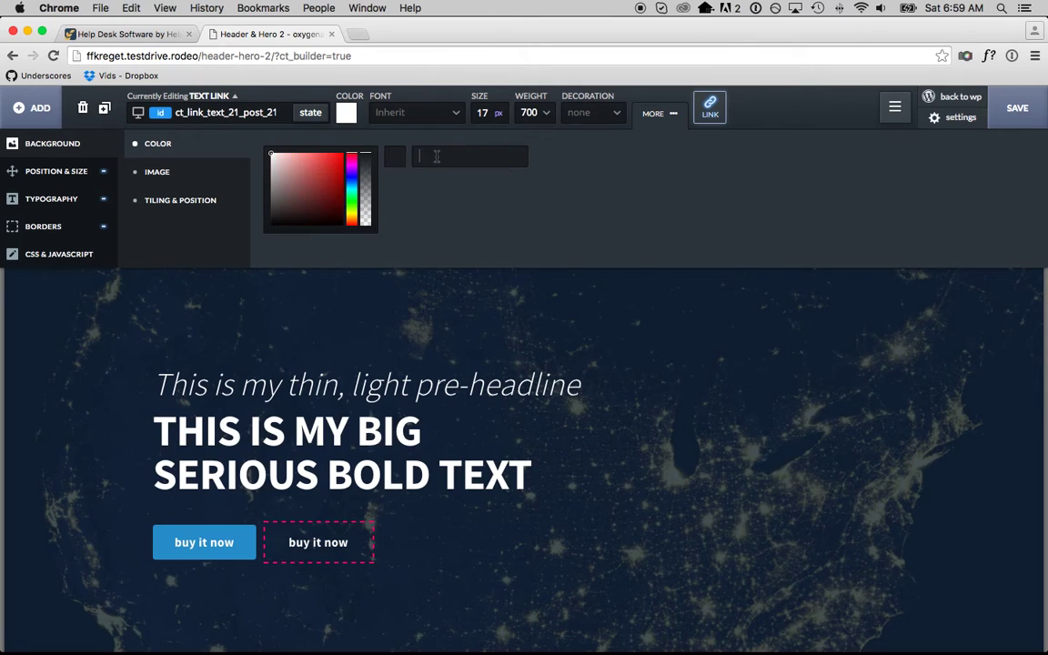
Give the second "buy it now" button a 1 px solid white border on all sides
left_click(81, 255)
left_click(75, 226)
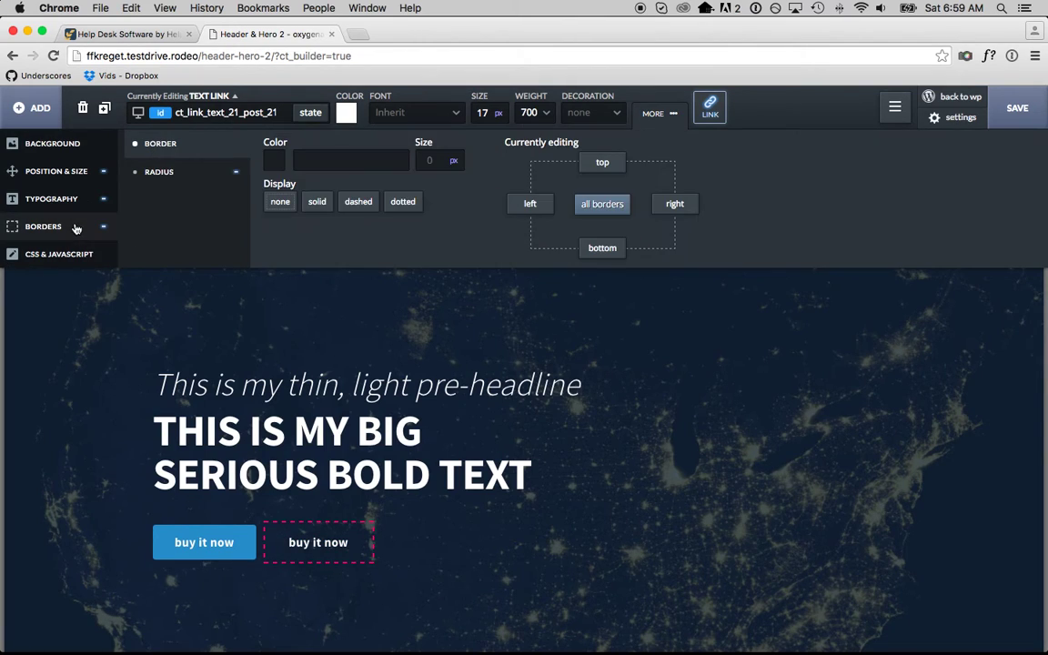
left_click(274, 160)
left_click(272, 205)
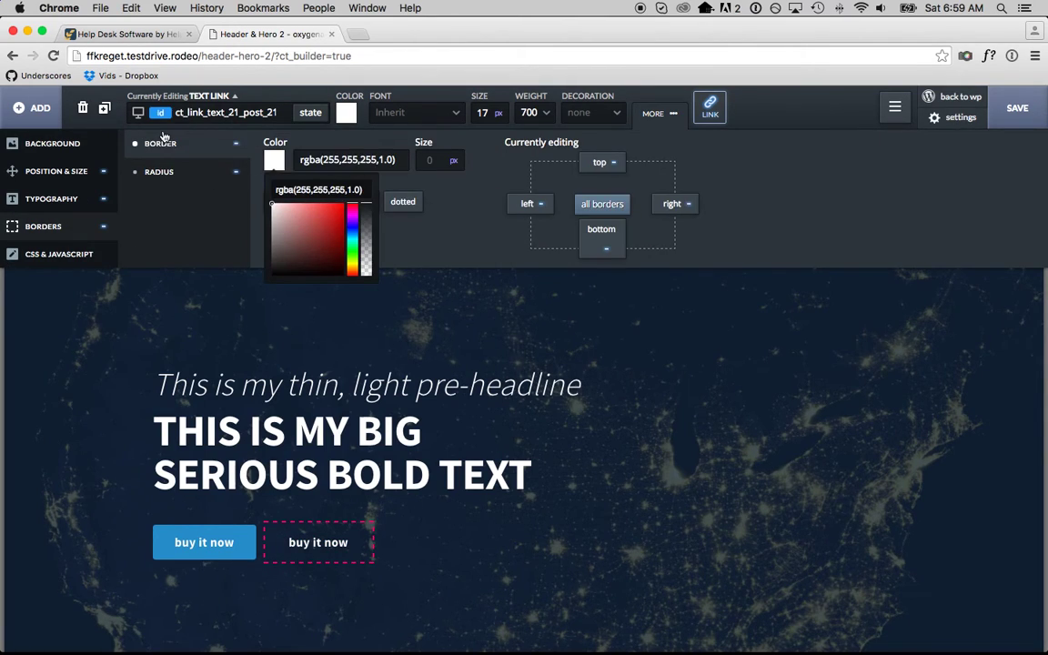
left_click(432, 161)
type("1")
left_click(316, 202)
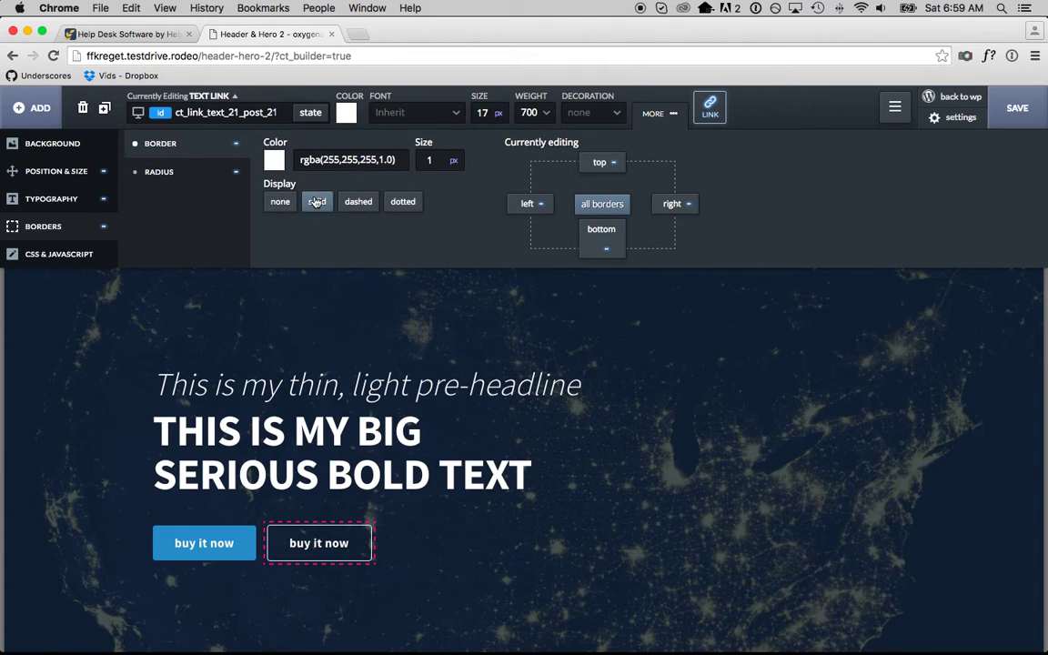
left_click(455, 496)
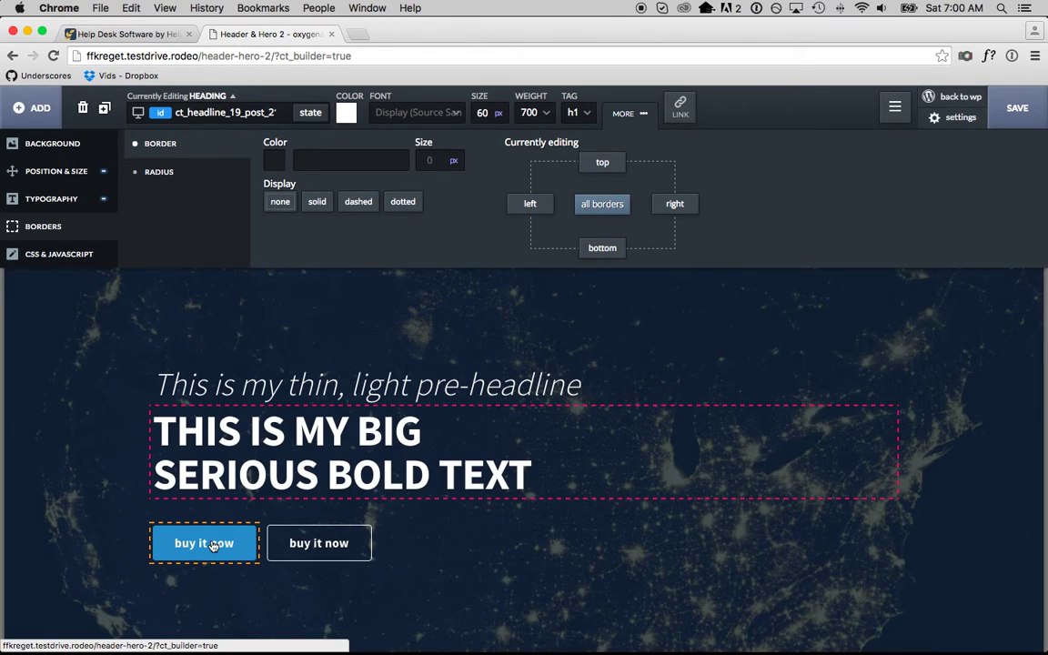
Set the outlined "buy it now" button's top and bottom padding to 12 px
left_click(278, 543)
left_click(256, 543)
left_click(276, 543)
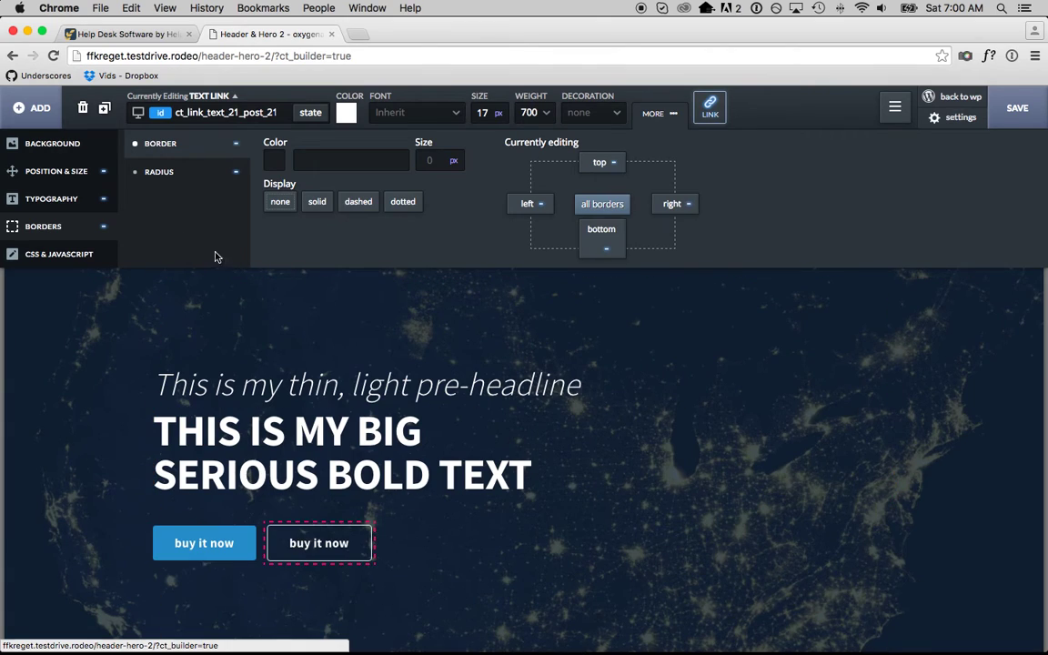
left_click(74, 172)
left_click(355, 159)
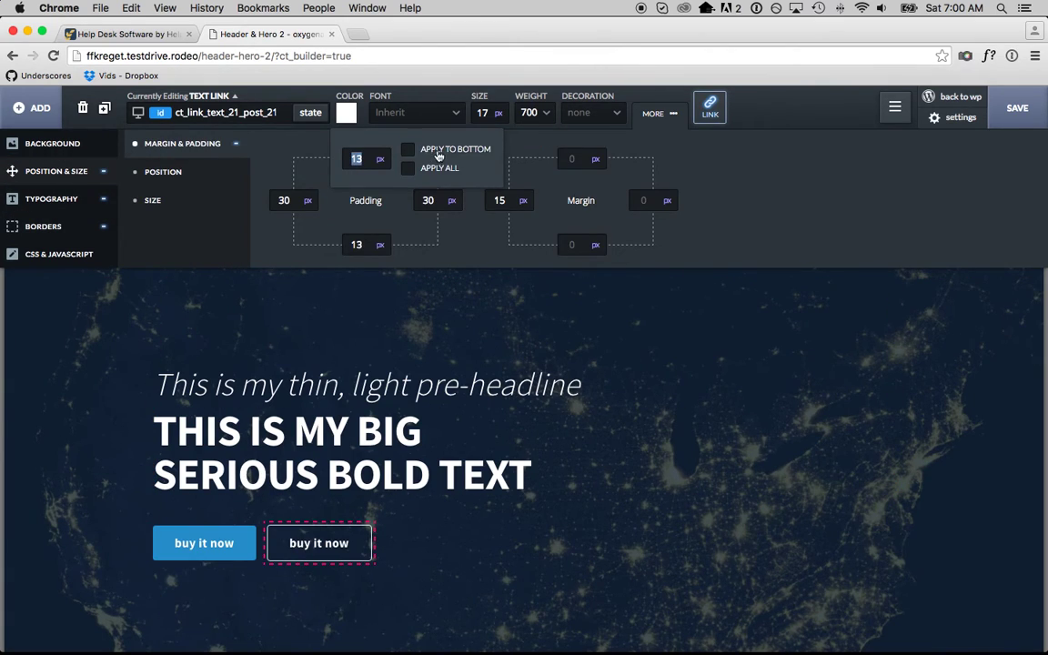
type("12")
left_click(557, 473)
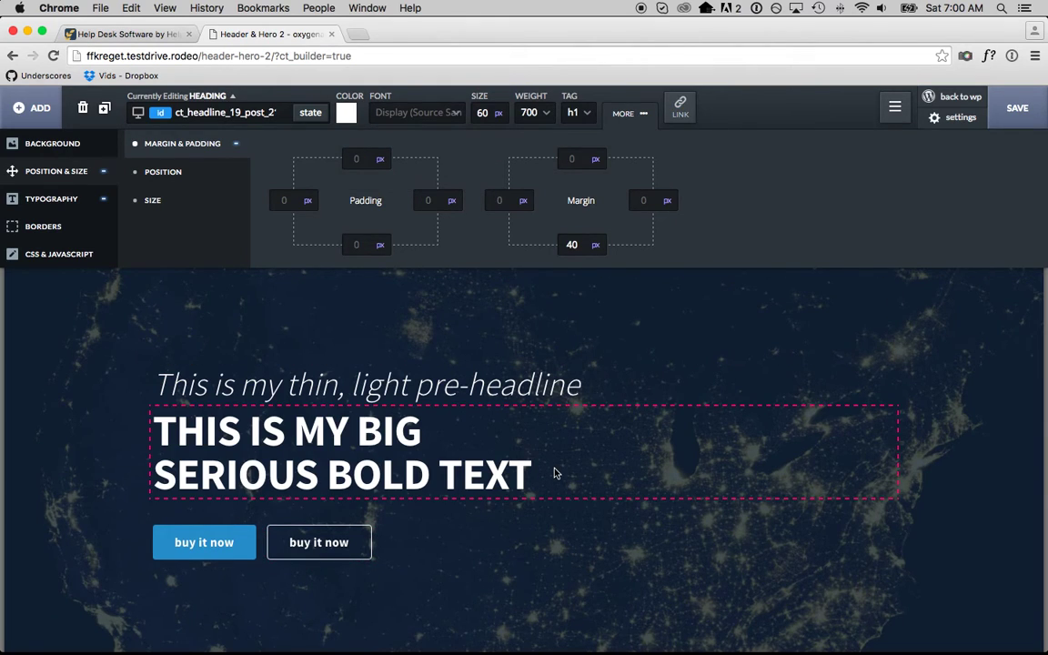
Change the outlined button's text to "learn more" and save the page
double_click(318, 542)
key("ctrl+a")
type("learn more")
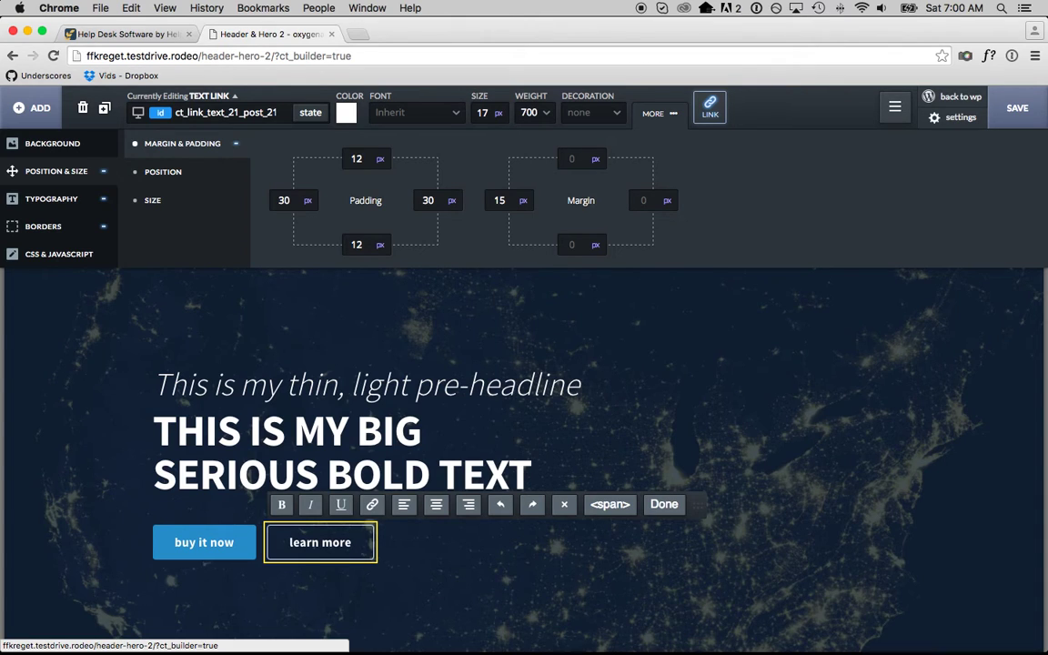
left_click(451, 576)
scroll(523, 146, "up", 2)
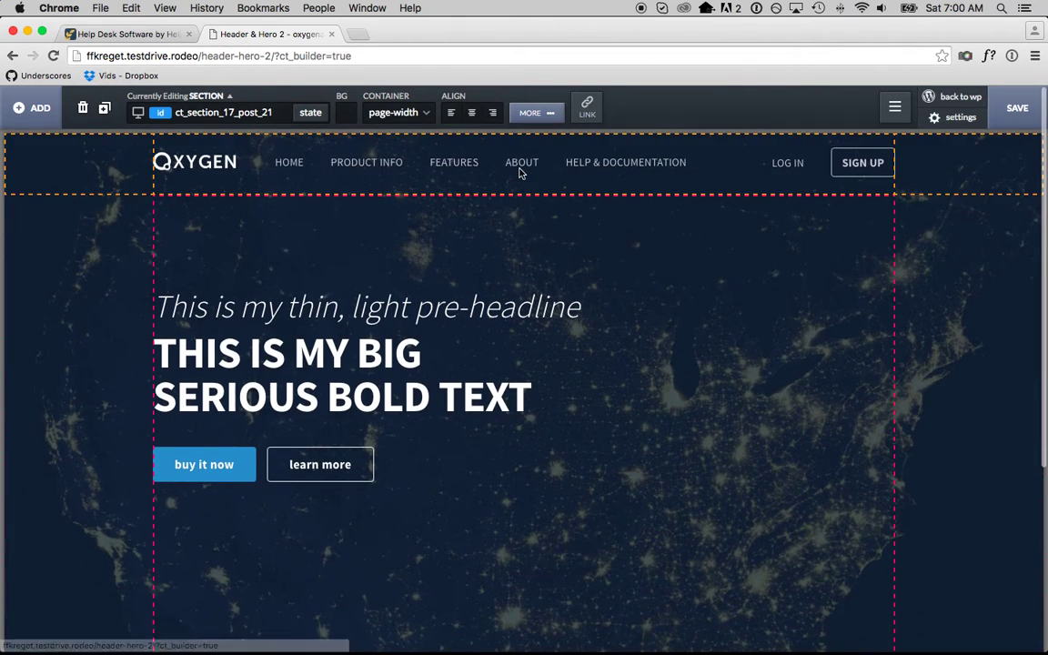
left_click(1015, 108)
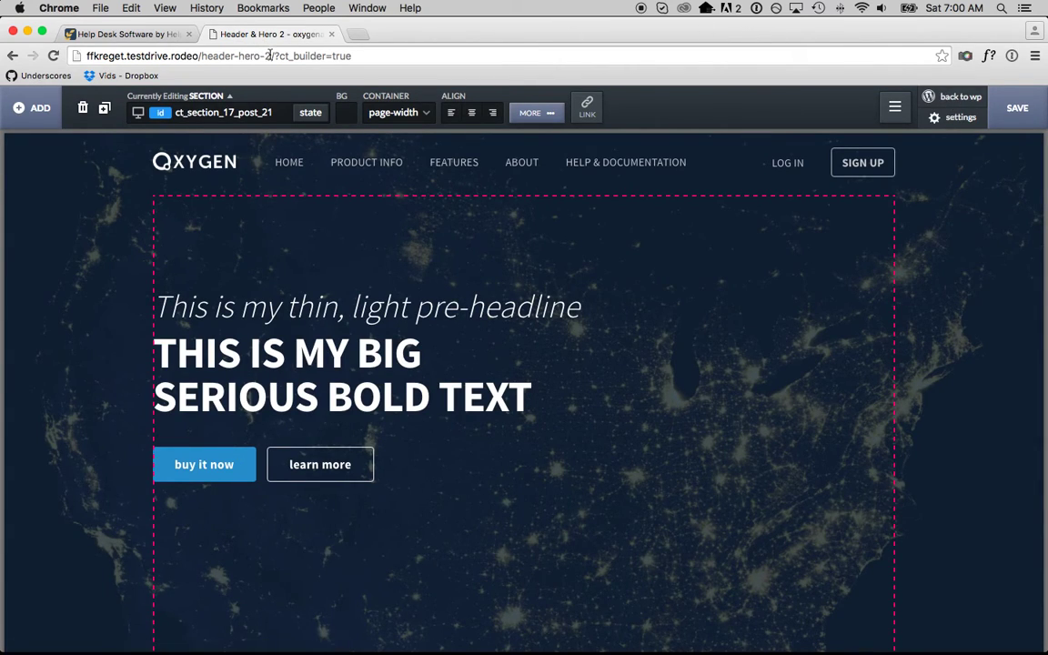
Open the published page at ffkreget.testdrive.rodeo/header-hero-2 in a separate browser tab, without the builder parameter
left_click_drag(271, 56, 7, 57)
key("super+c")
key("super+t")
key("super+v")
key("Return")
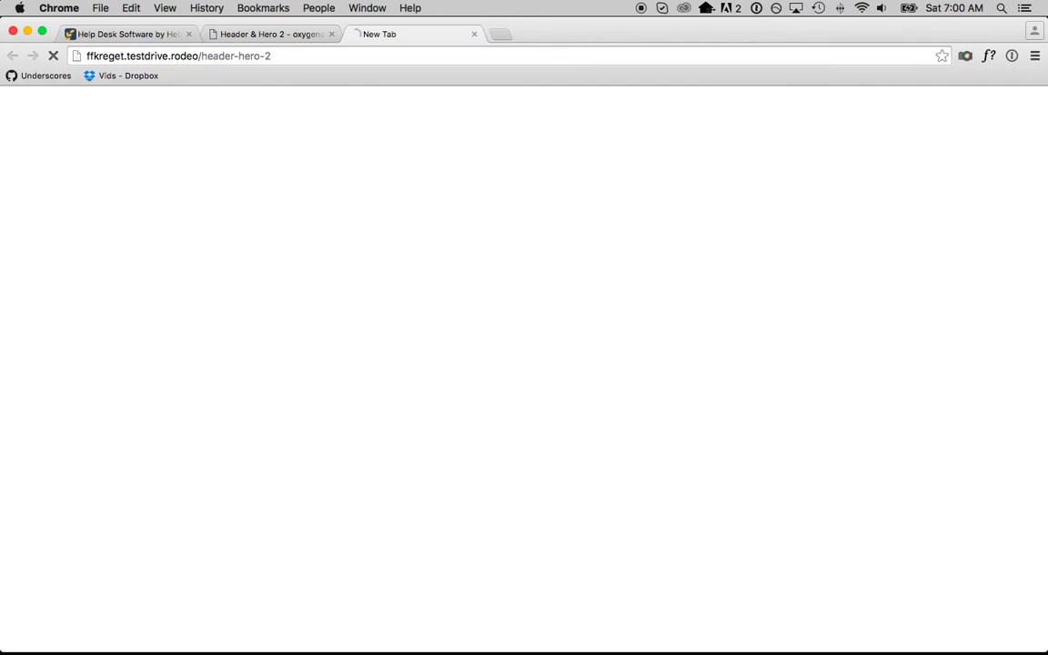
left_click(255, 35)
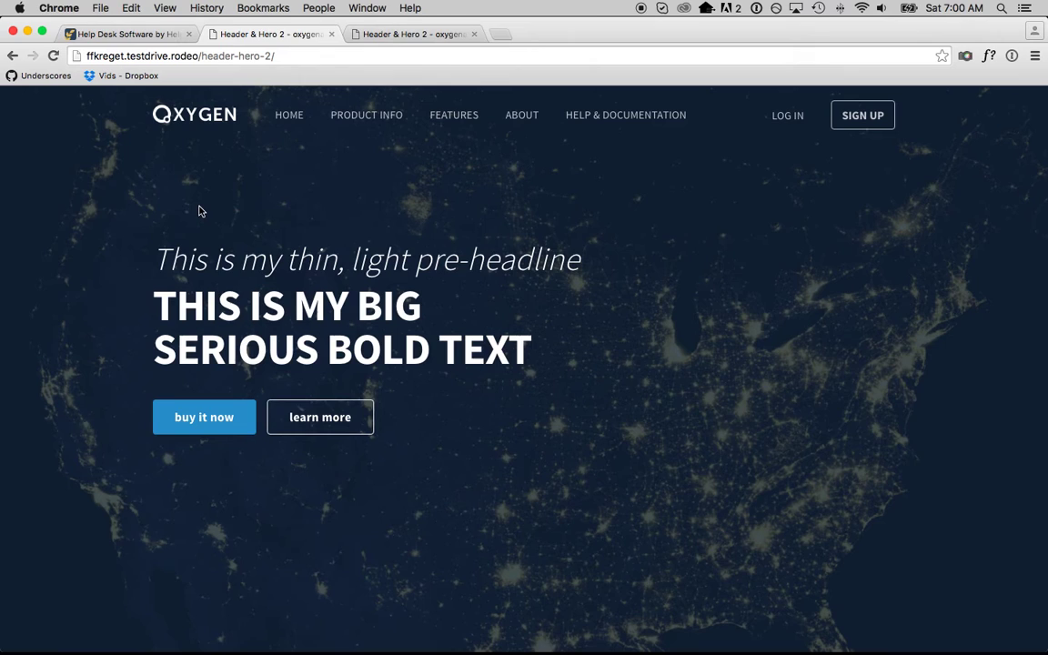
Compare the header and hero of the published page with the Help Scout homepage
left_click(102, 34)
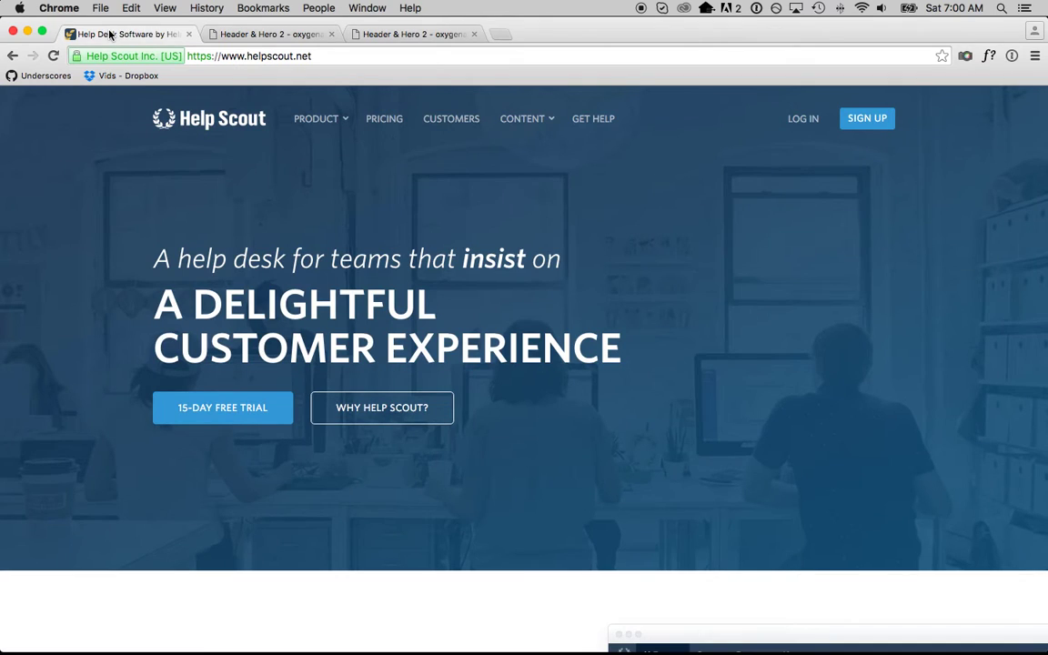
left_click(244, 35)
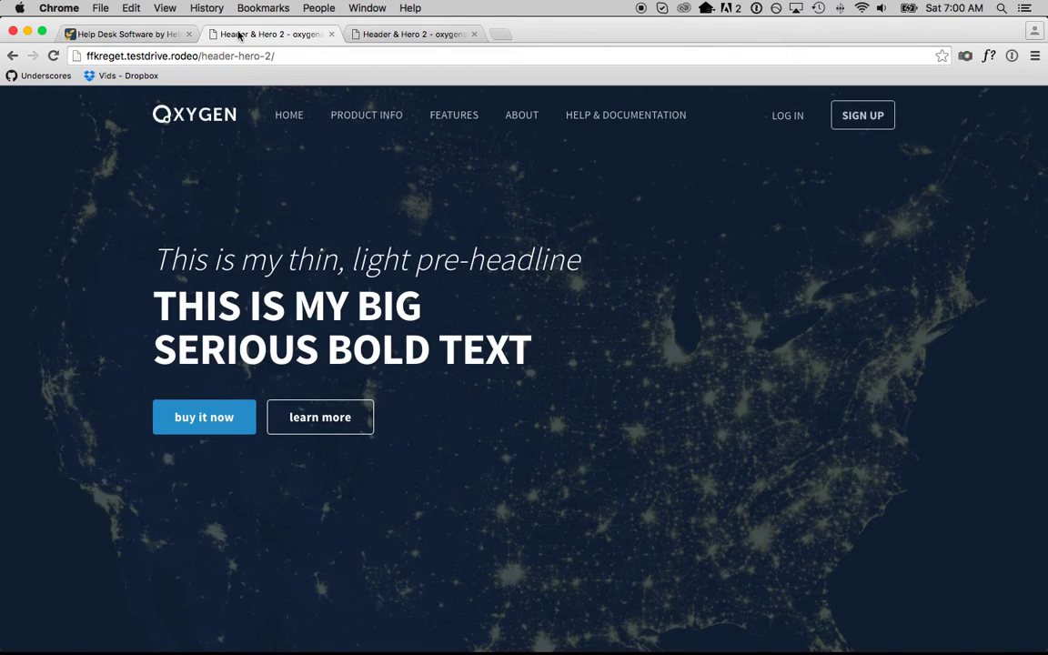
left_click(128, 34)
left_click(239, 36)
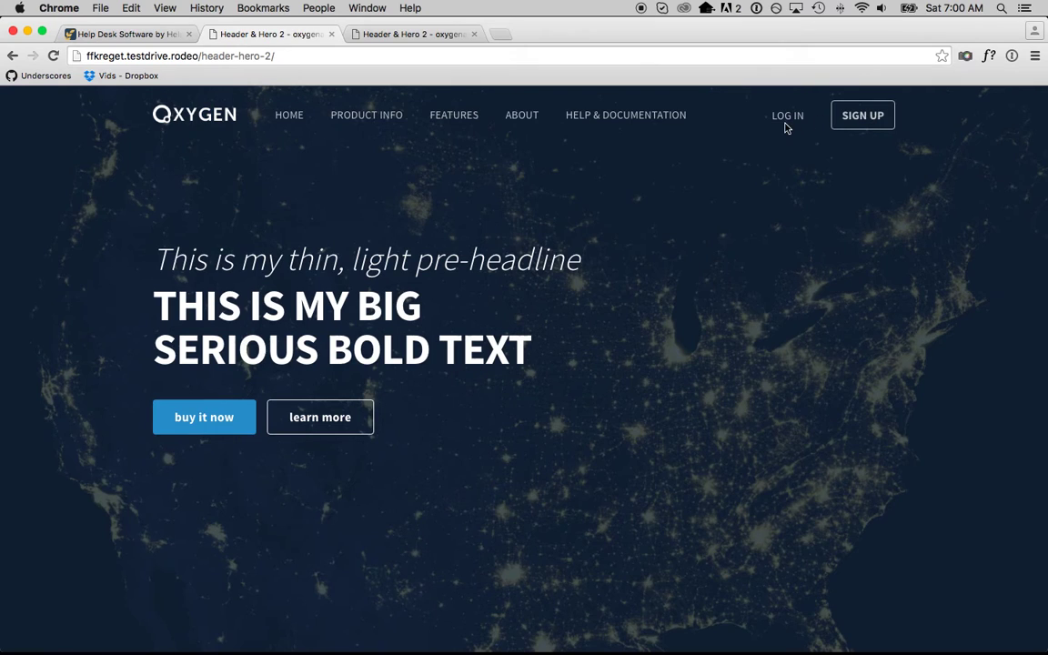
left_click(113, 33)
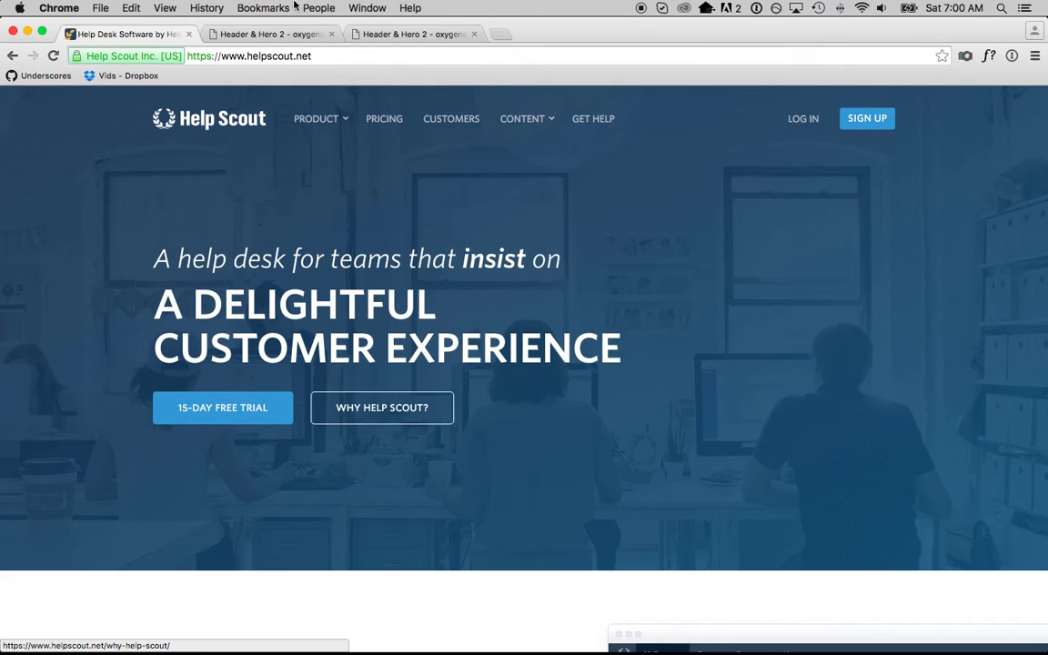
left_click(273, 33)
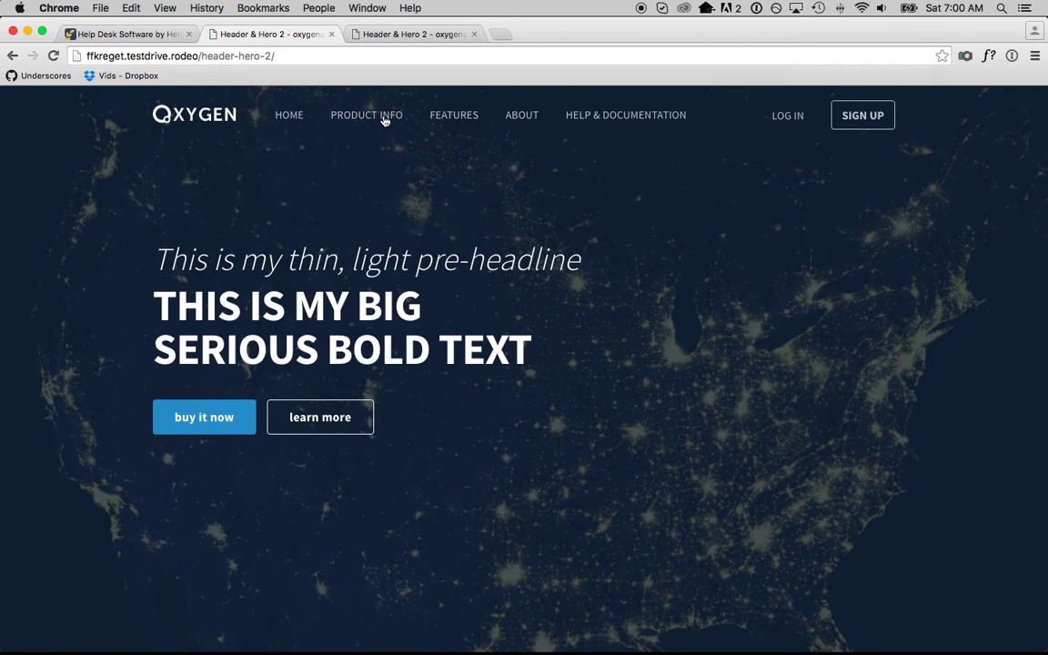
Back in the builder, set the main_menu_link class's hover text color to white and return to the original state
left_click(384, 35)
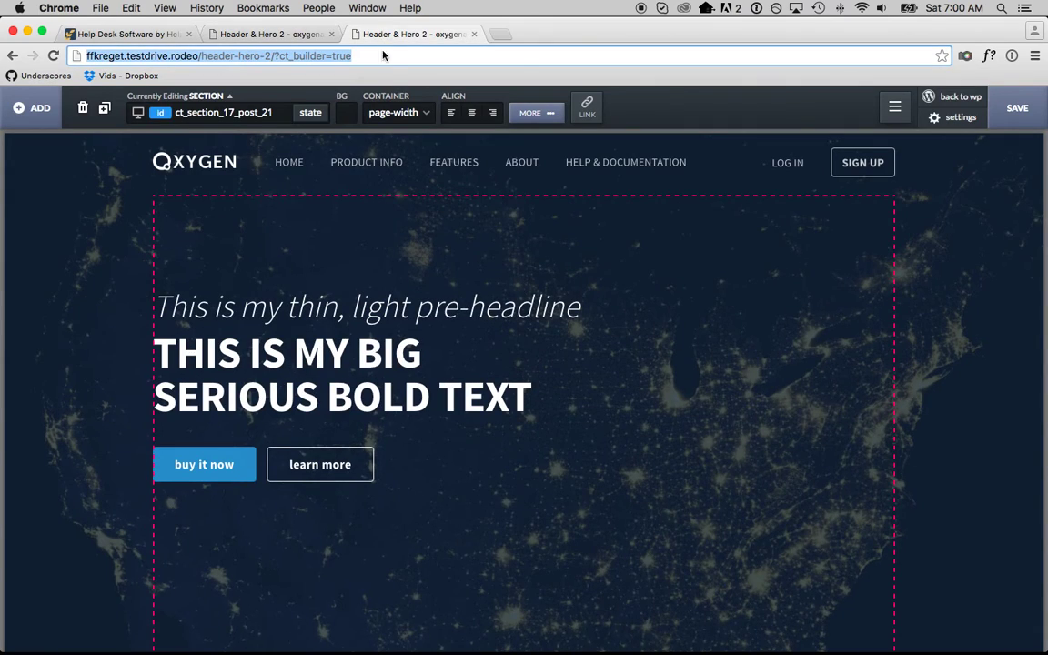
left_click(287, 165)
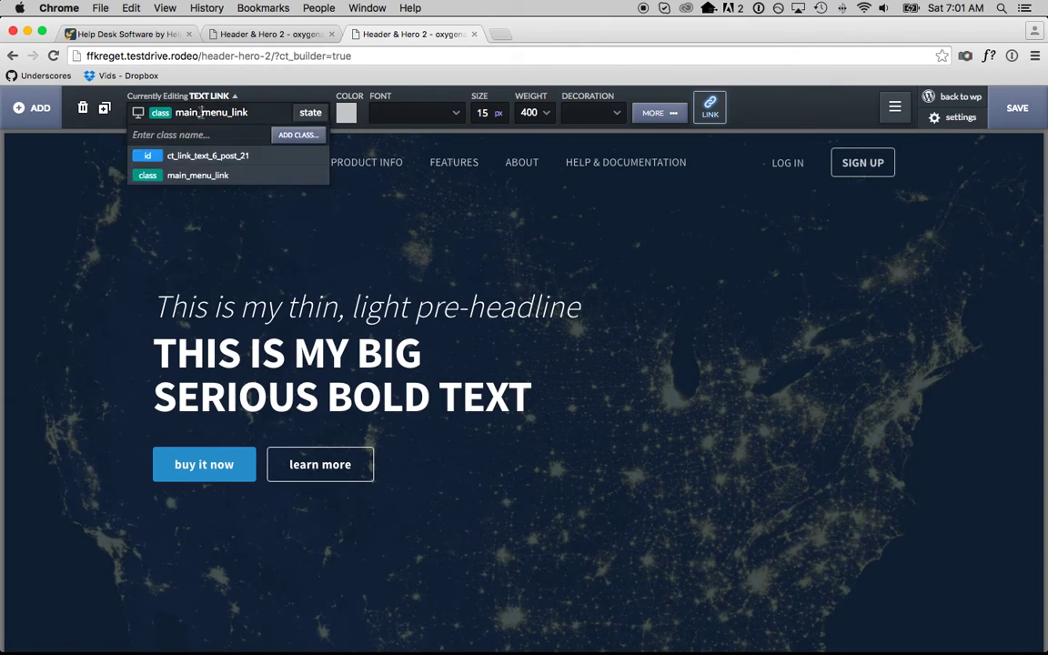
left_click(195, 109)
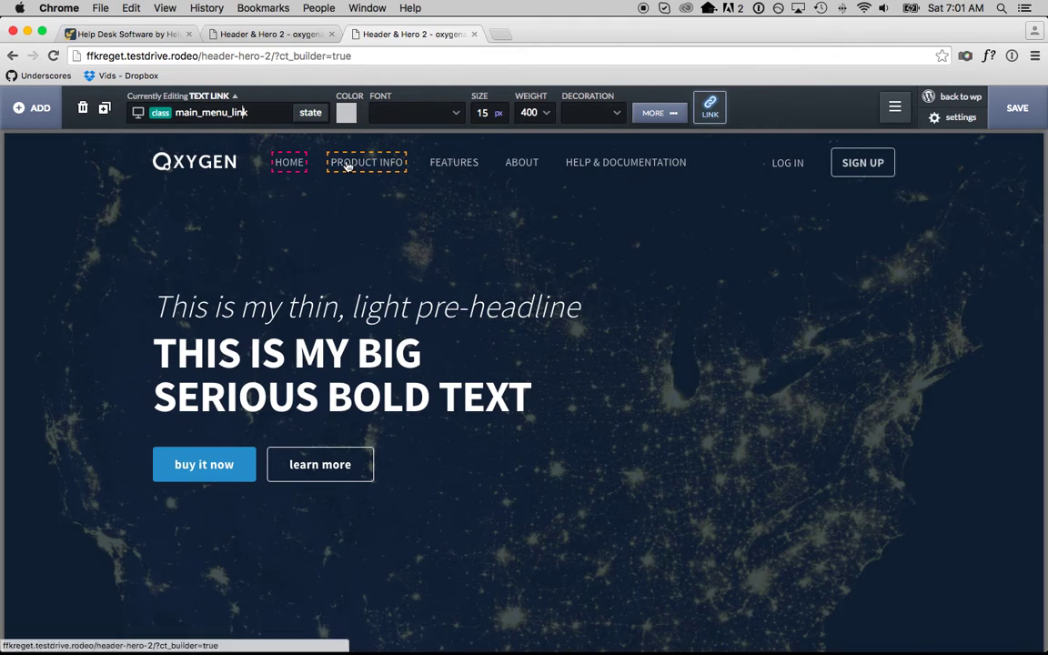
left_click(310, 112)
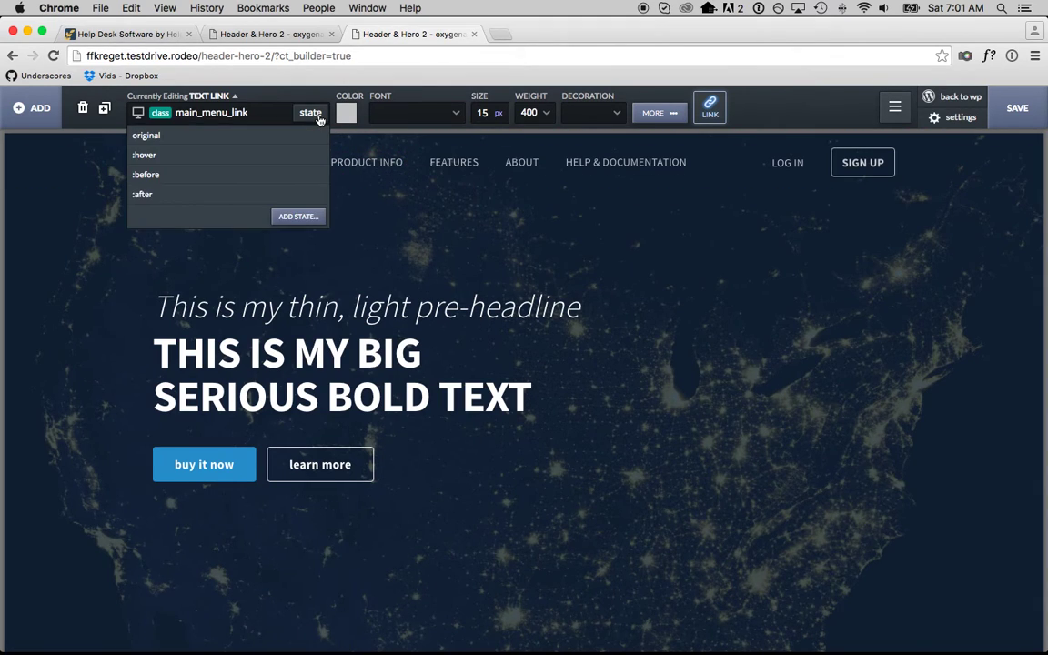
left_click(285, 153)
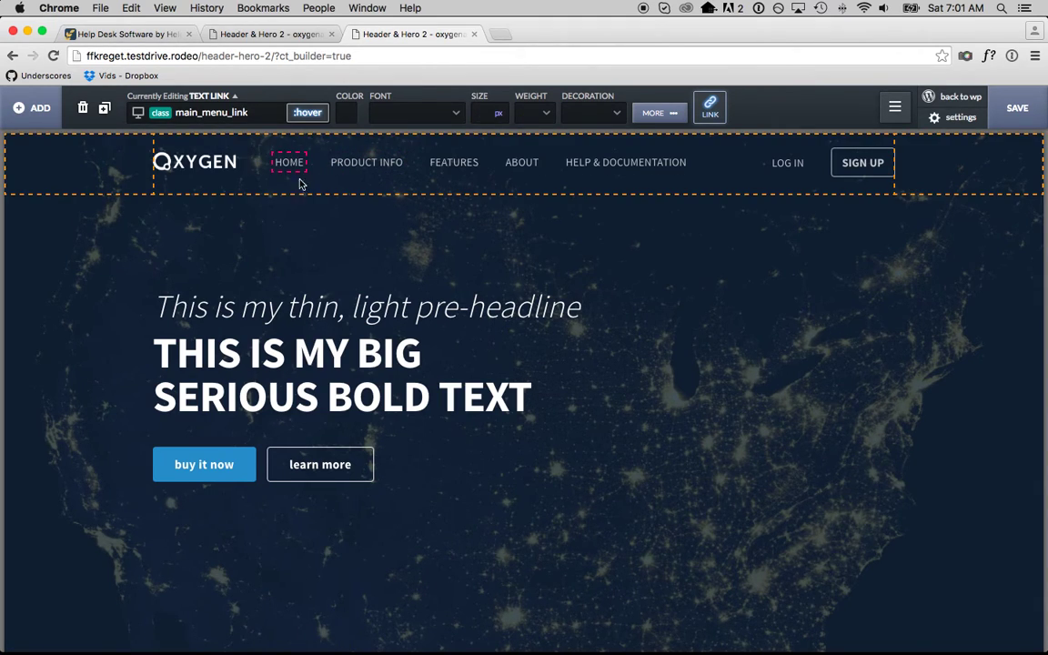
left_click(346, 113)
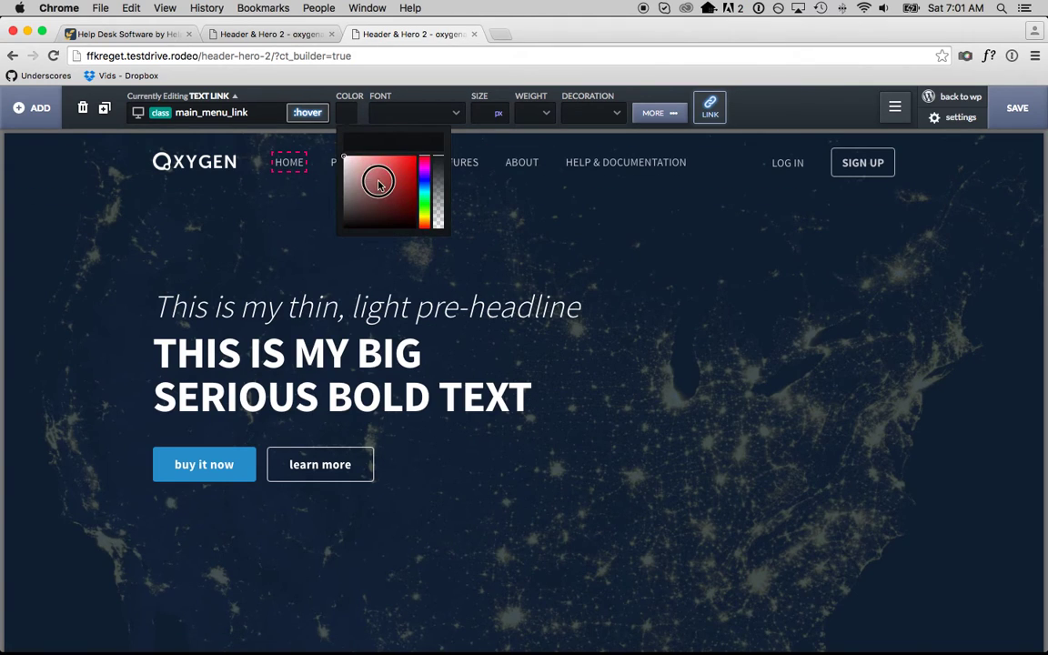
left_click(295, 113)
left_click(295, 140)
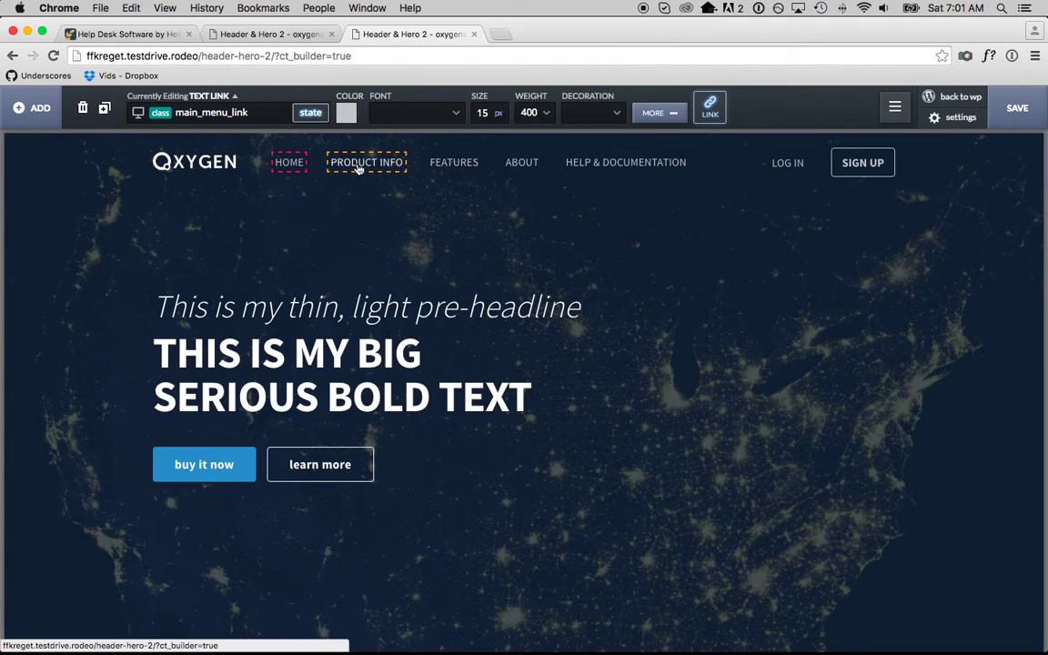
Add the custom CSS "transition: .3s ease-in all;" to the main_menu_link class in its original state
left_click(288, 162)
left_click(651, 111)
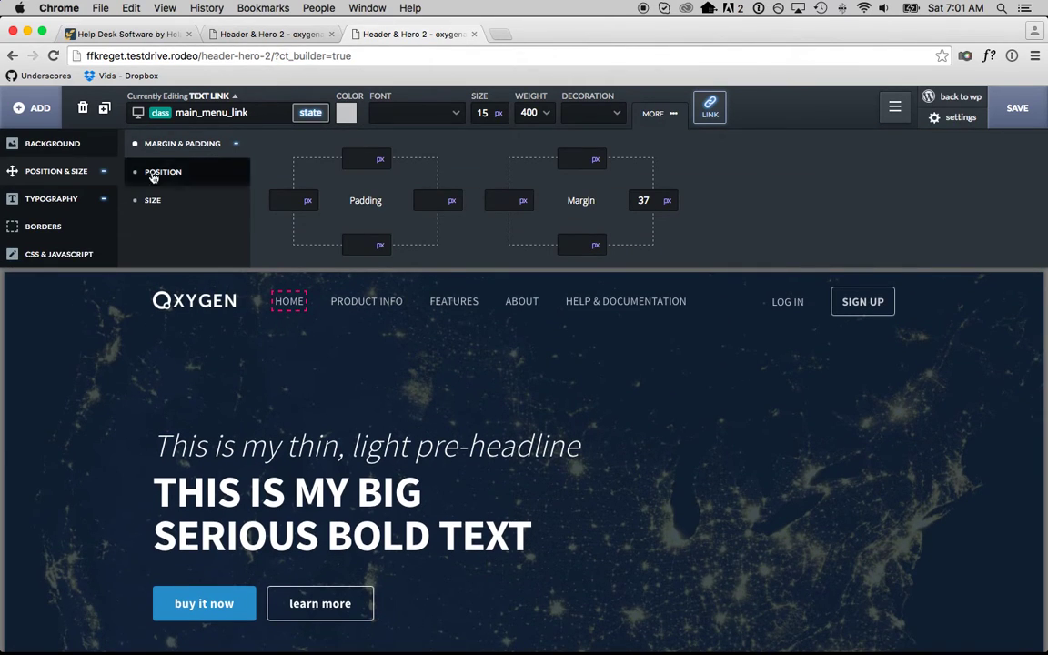
left_click(91, 257)
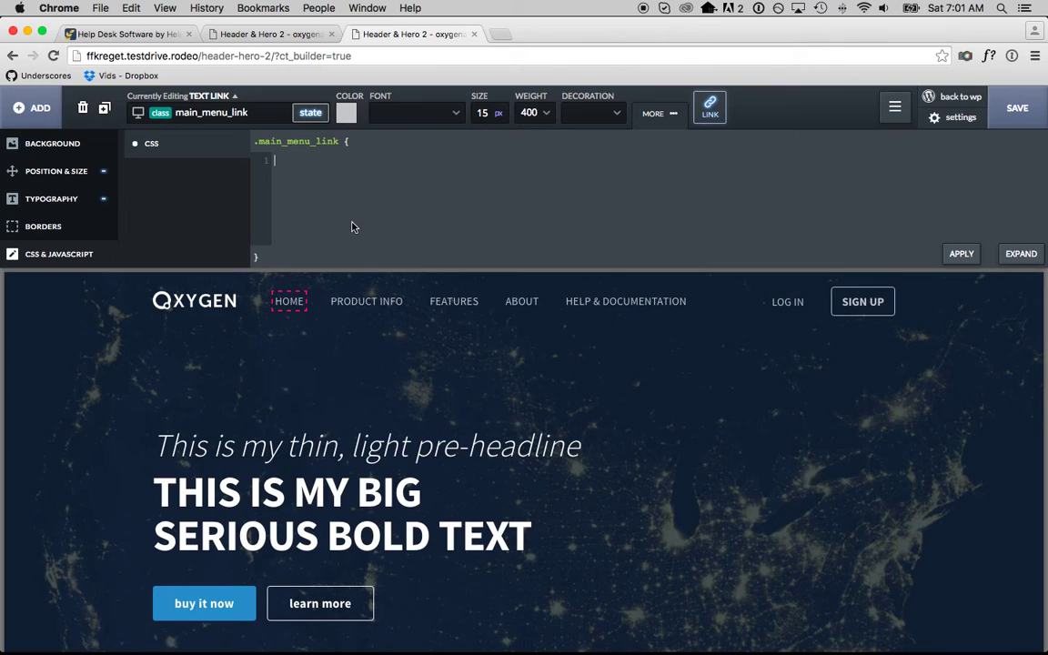
type("transition: .3s ease-in all;")
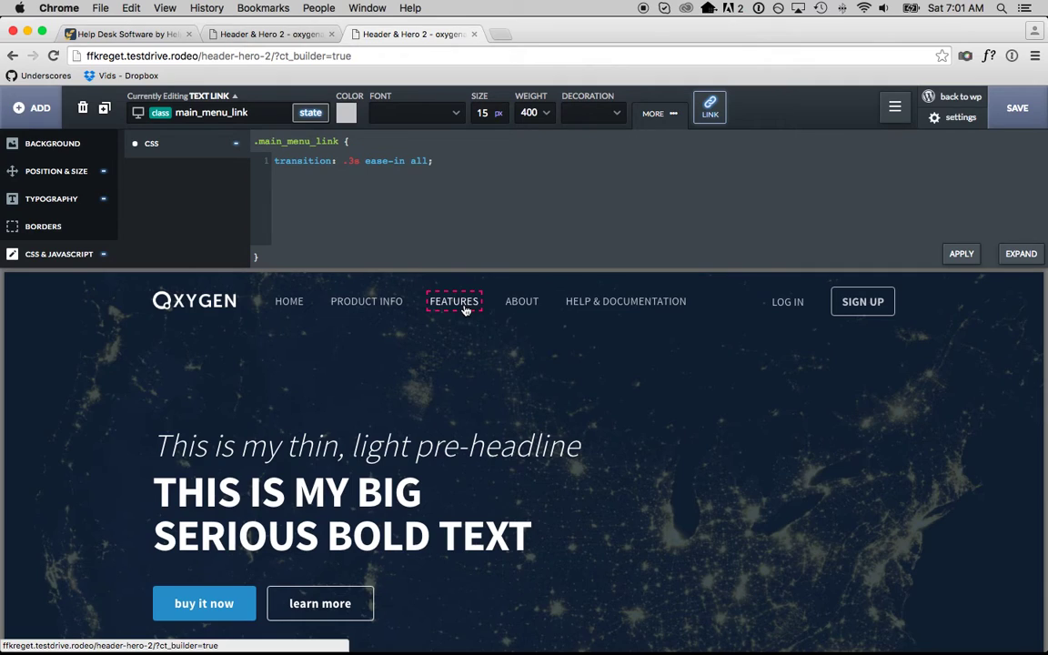
Give the main_menu_link class a 1 px solid black bottom border in its original state
left_click(95, 234)
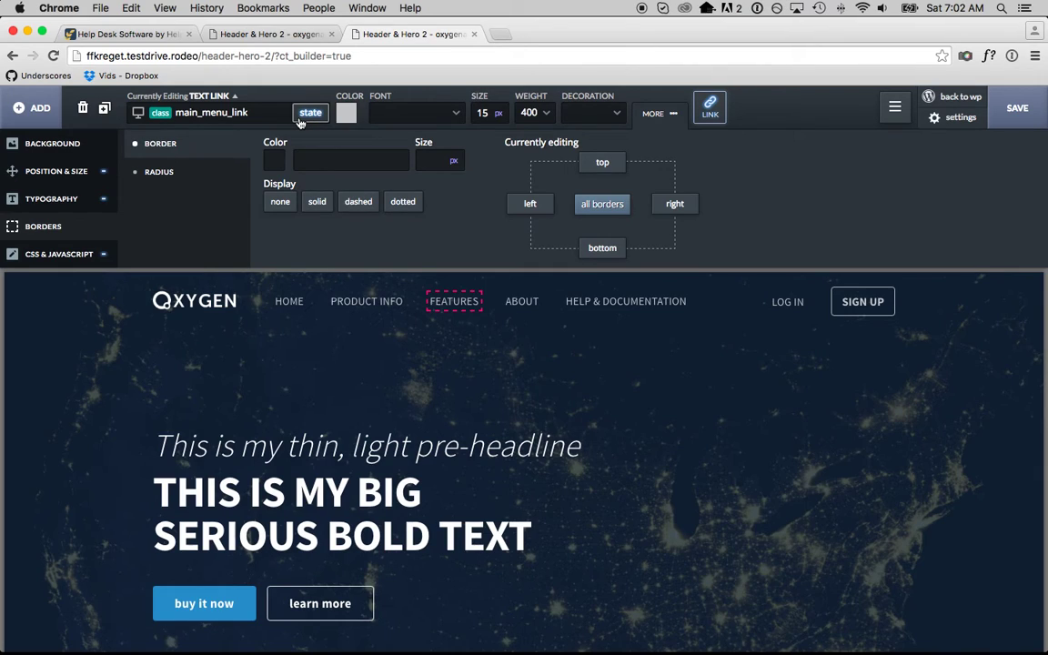
left_click(300, 114)
left_click(602, 248)
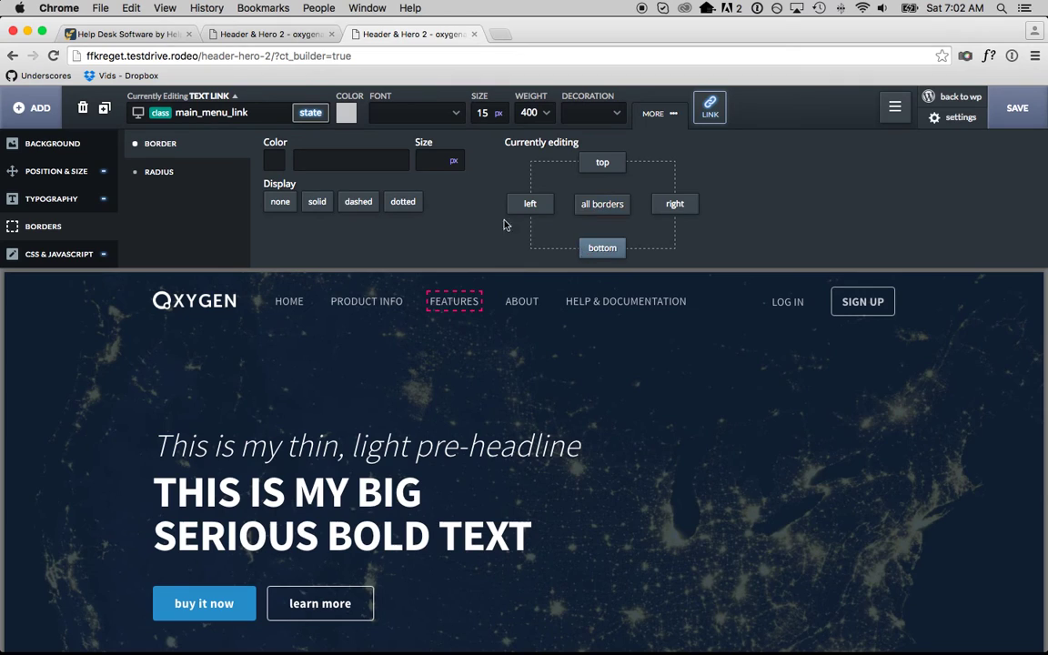
left_click(273, 160)
left_click(286, 237)
left_click_drag(249, 284, 217, 272)
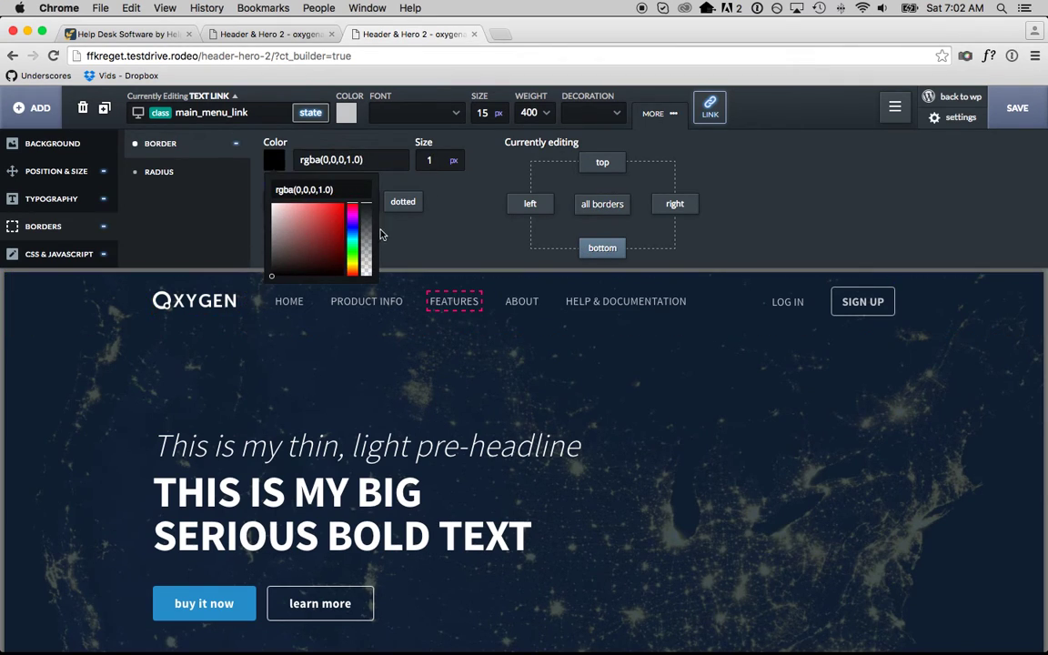
left_click_drag(365, 213, 363, 303)
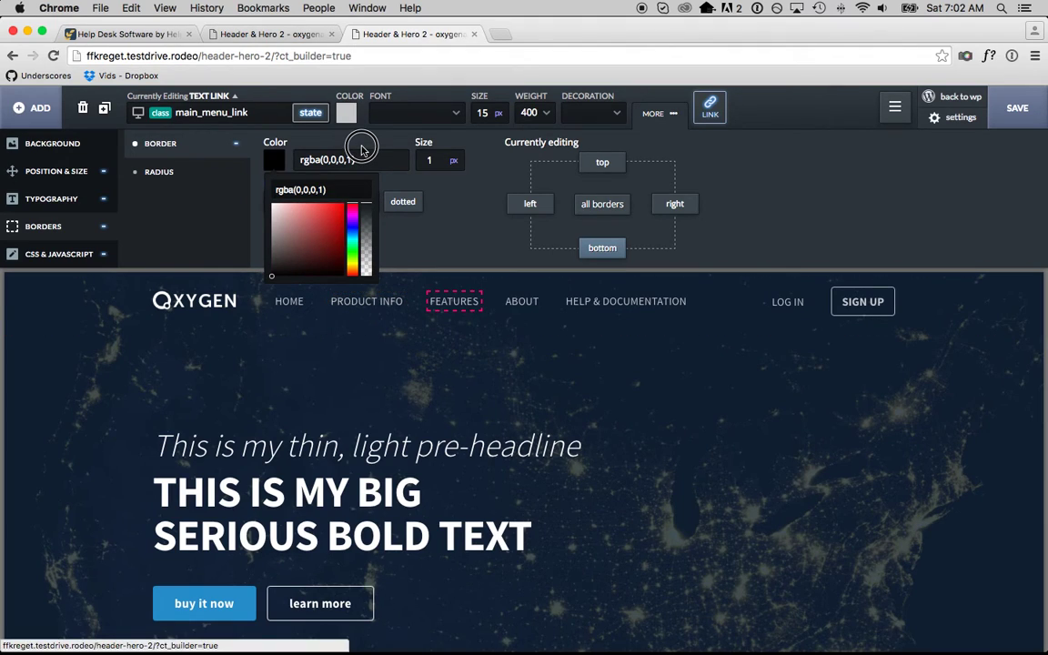
left_click(406, 242)
left_click(321, 202)
Make the menu links' bottom border color fully transparent with rgba(0,0,0,0)
left_click(273, 159)
left_click_drag(363, 264, 366, 174)
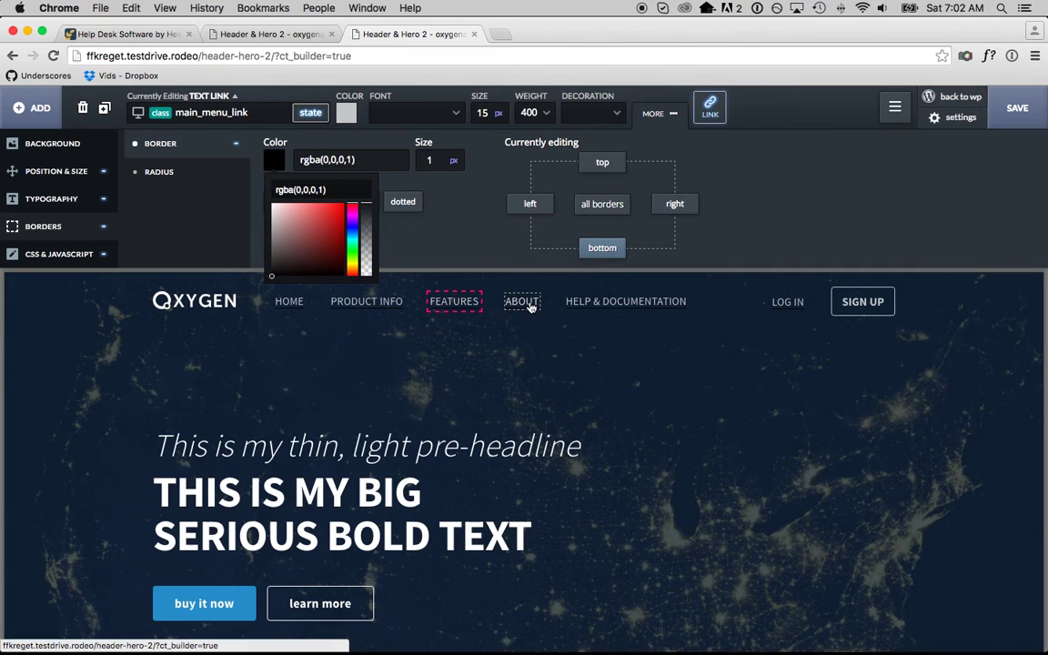
left_click_drag(365, 204, 419, 256)
left_click(418, 256)
Set the bottom border color of the main_menu_link class's hover state to semi-transparent white, rgba(255,255,255,0.75)
left_click(310, 112)
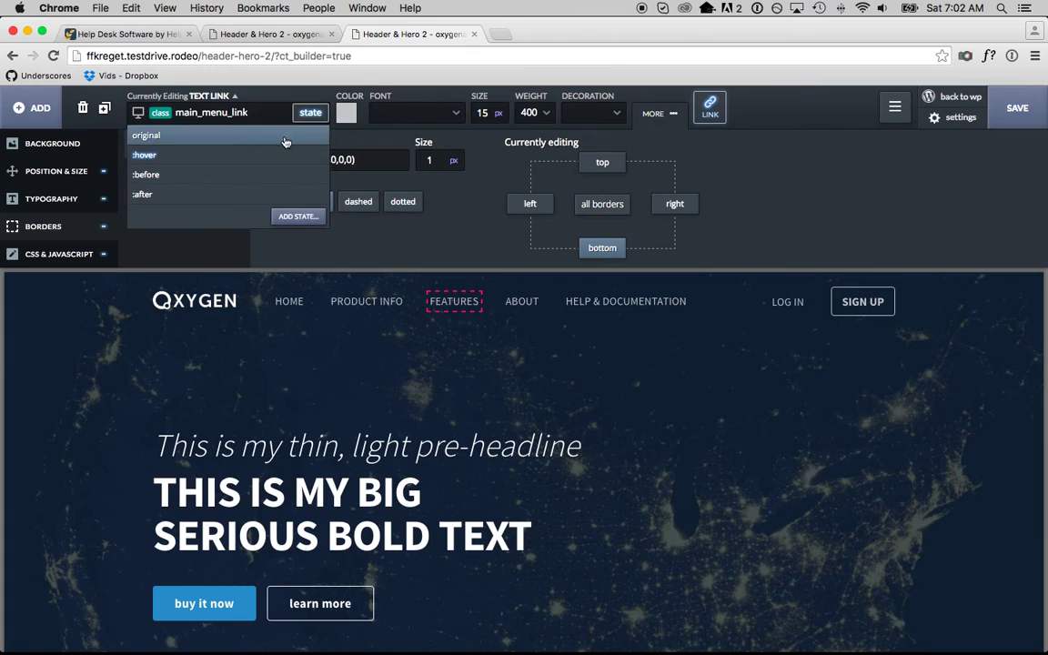
left_click(281, 157)
left_click(274, 161)
left_click_drag(275, 222, 271, 203)
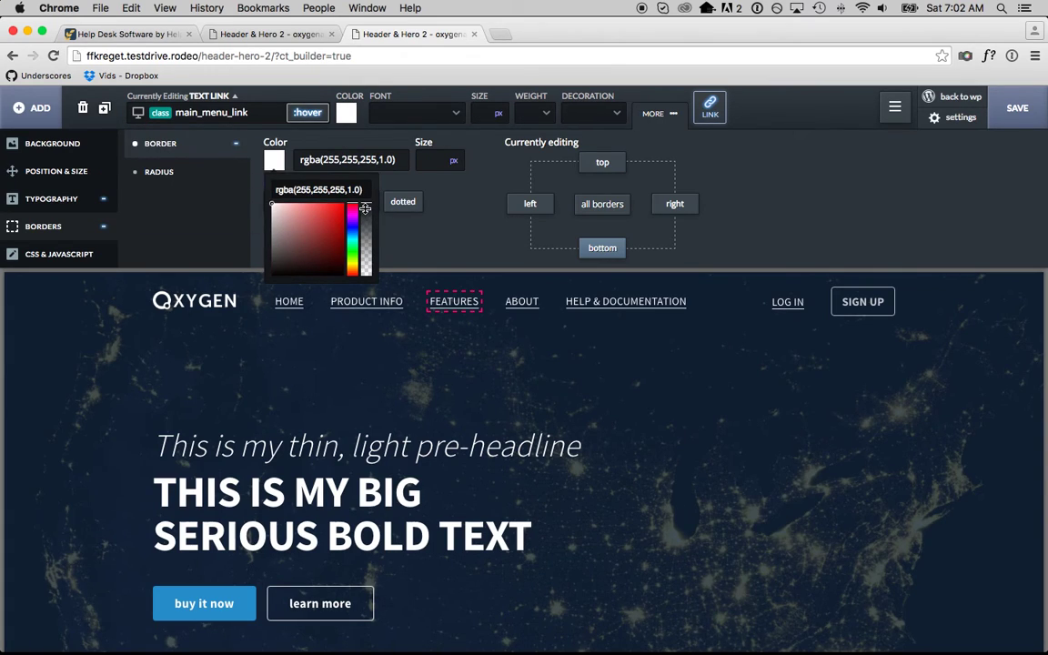
left_click_drag(365, 208, 365, 219)
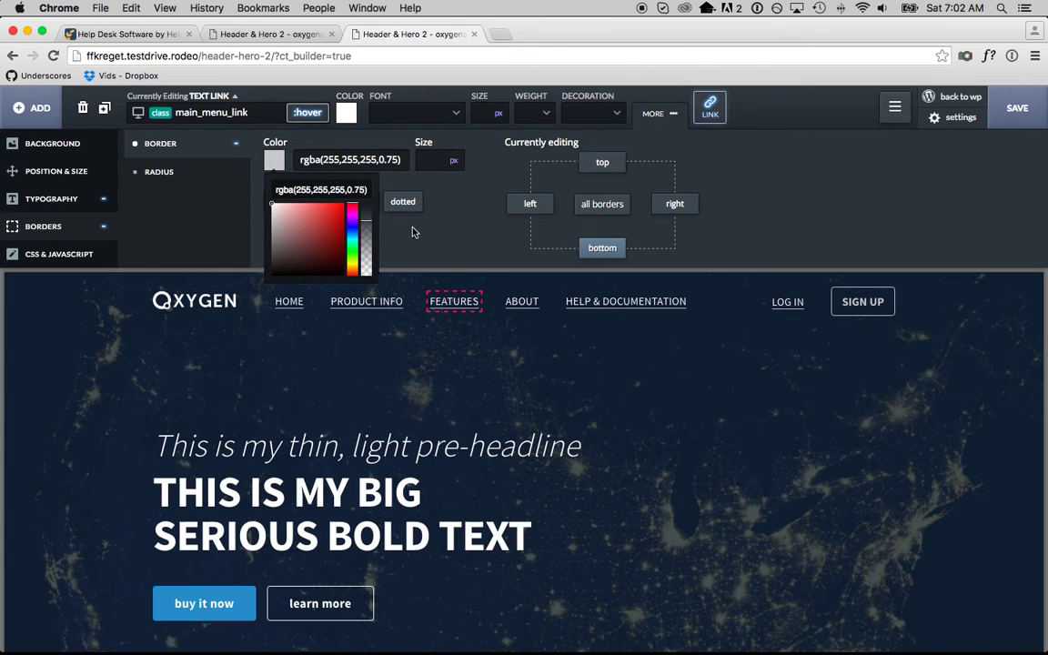
Toggle the main_menu_link class between its hover and original states to compare them, leaving it on original, and save the page
left_click(412, 232)
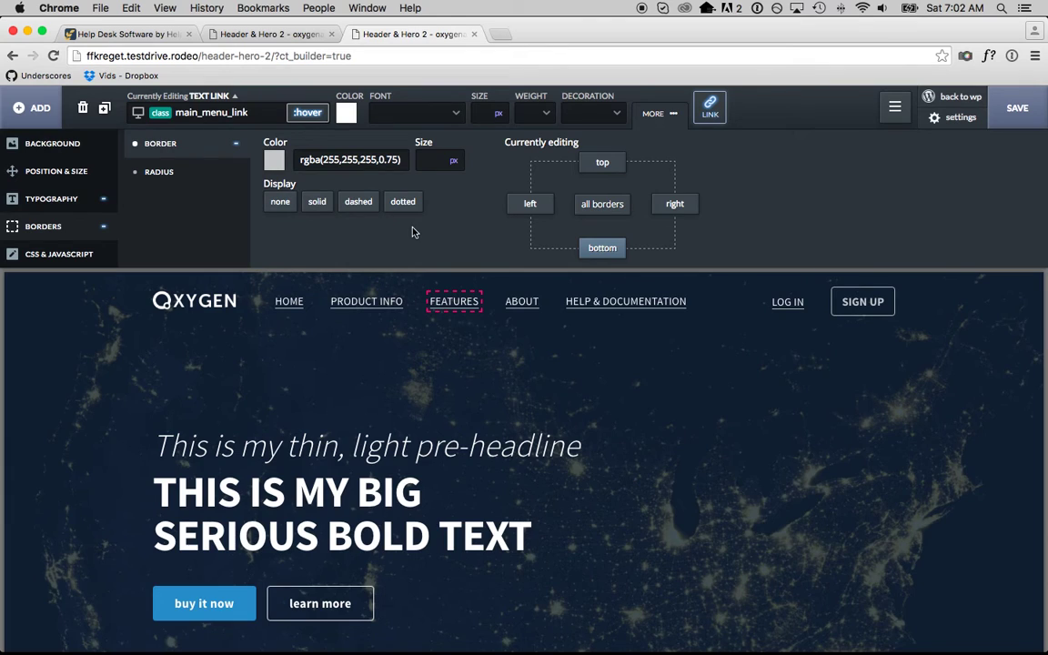
left_click(1017, 108)
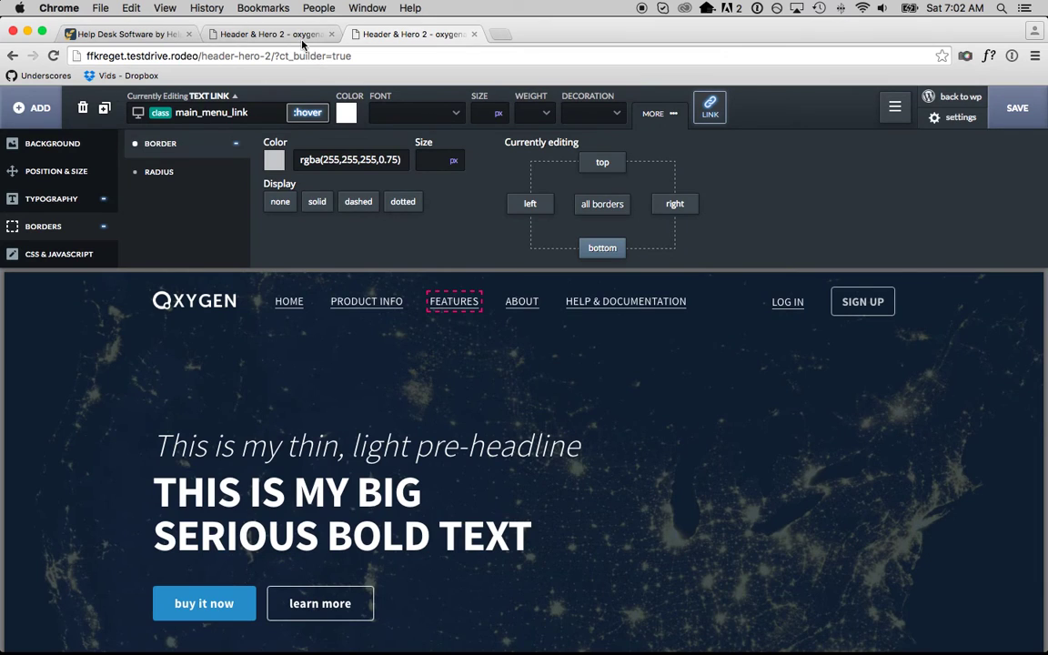
left_click(308, 112)
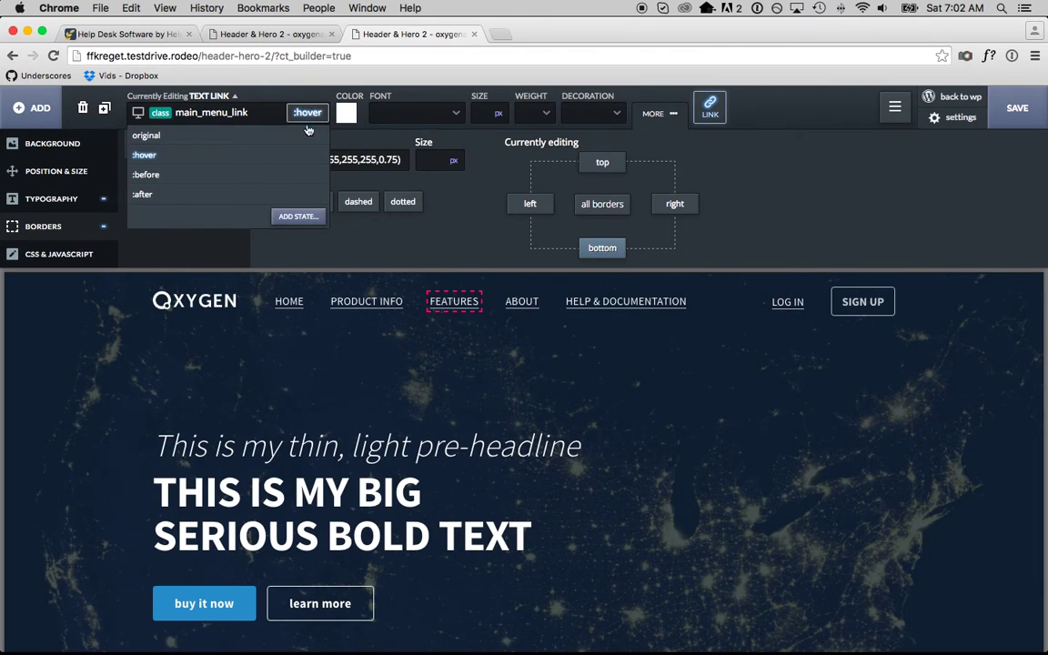
left_click(296, 134)
left_click(307, 112)
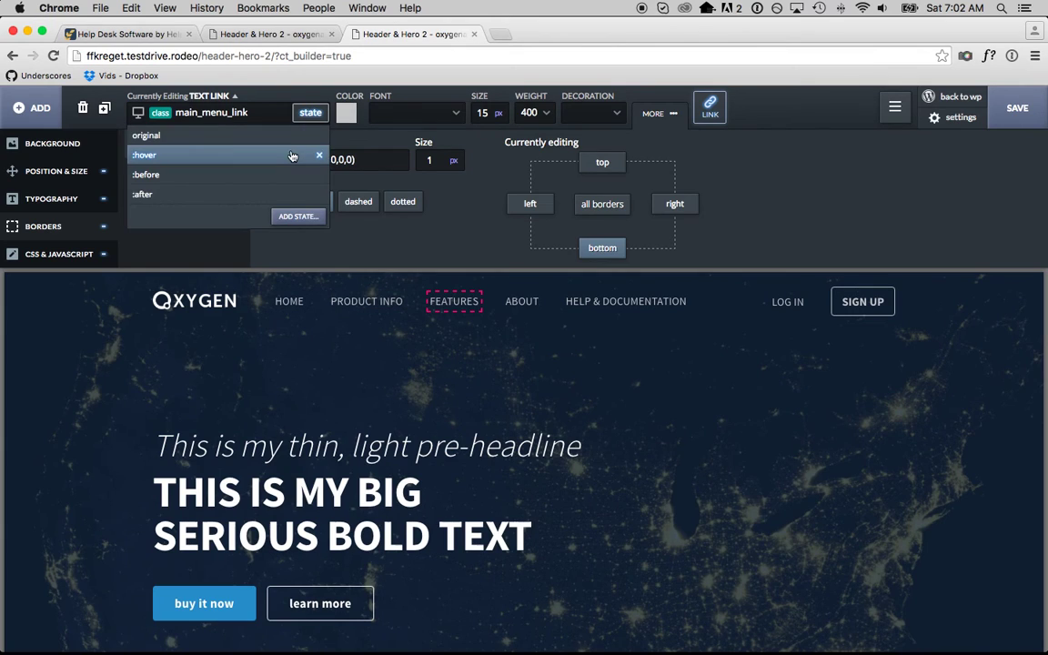
left_click(289, 150)
left_click(304, 114)
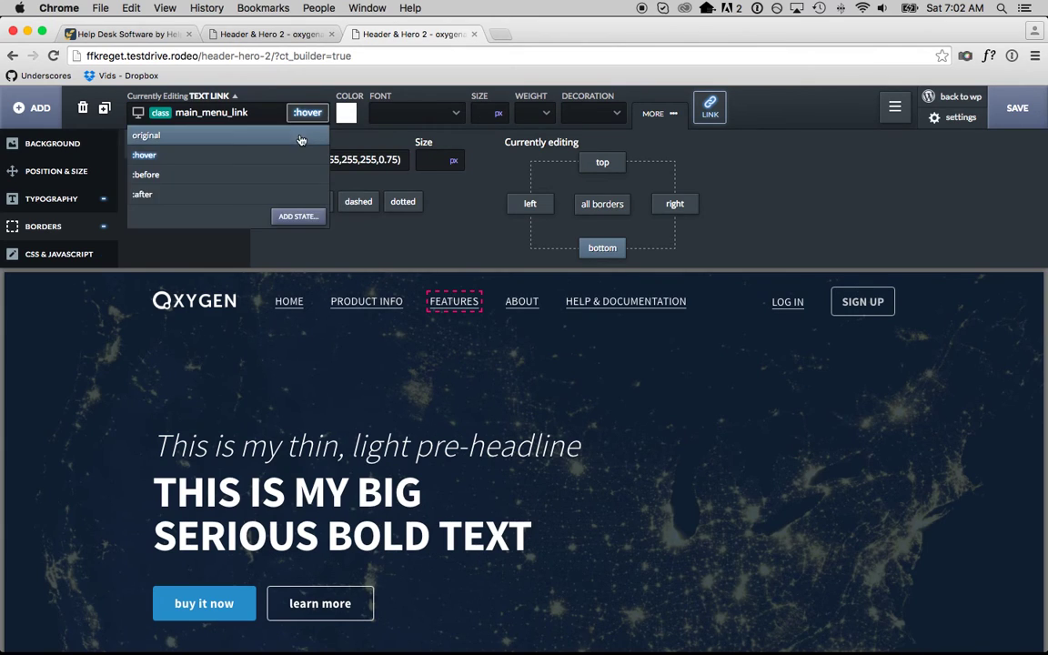
left_click(150, 138)
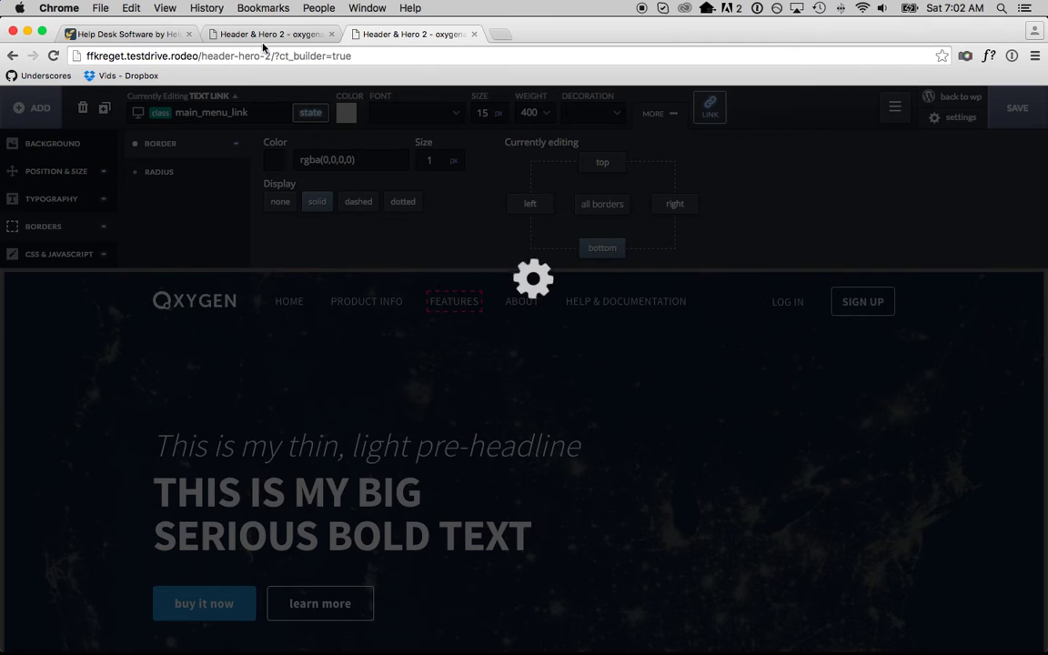
Reload the published header-hero-2 page to check the menu links' hover effect
left_click(233, 35)
left_click(234, 55)
key("Return")
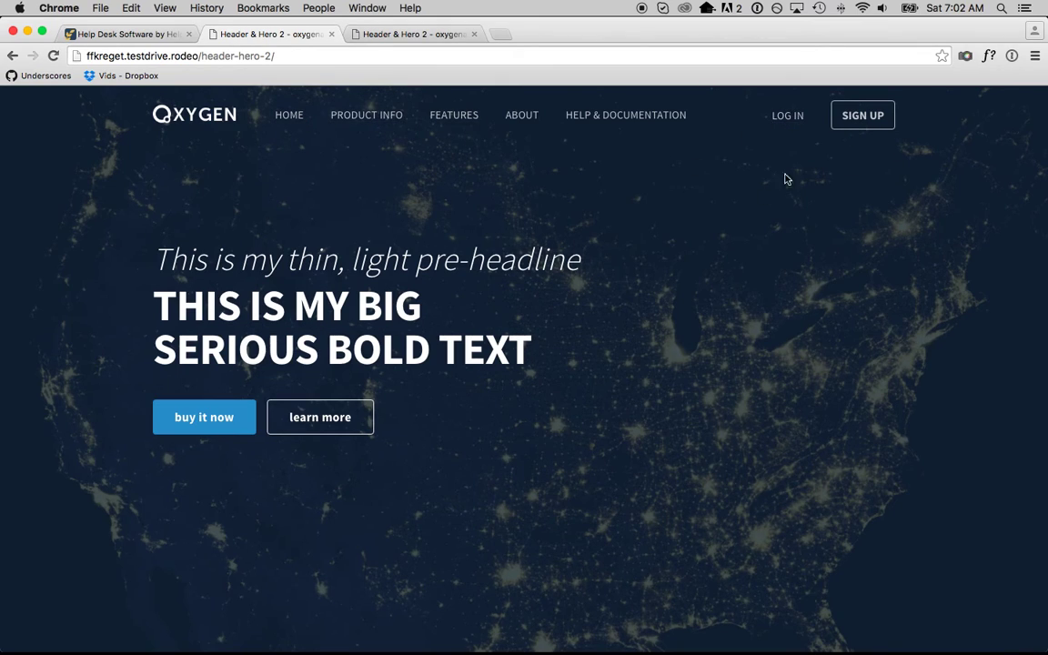
In the builder, set the Sign Up button's font weight to 600 and add the custom CSS "transition: .3s ease-in all;" to it
left_click(375, 35)
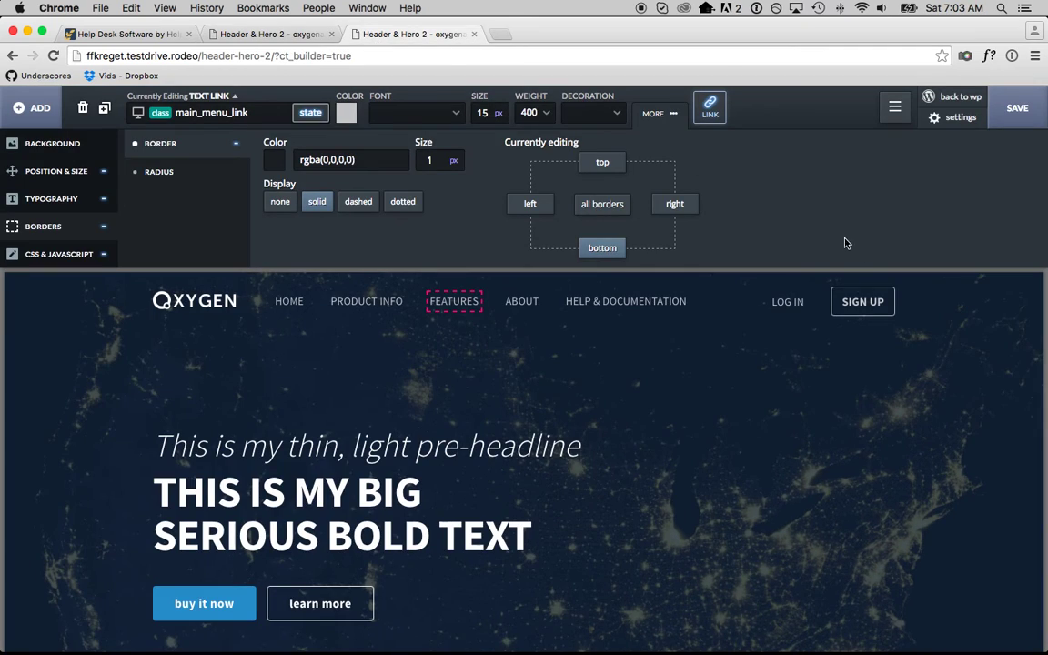
left_click(863, 301)
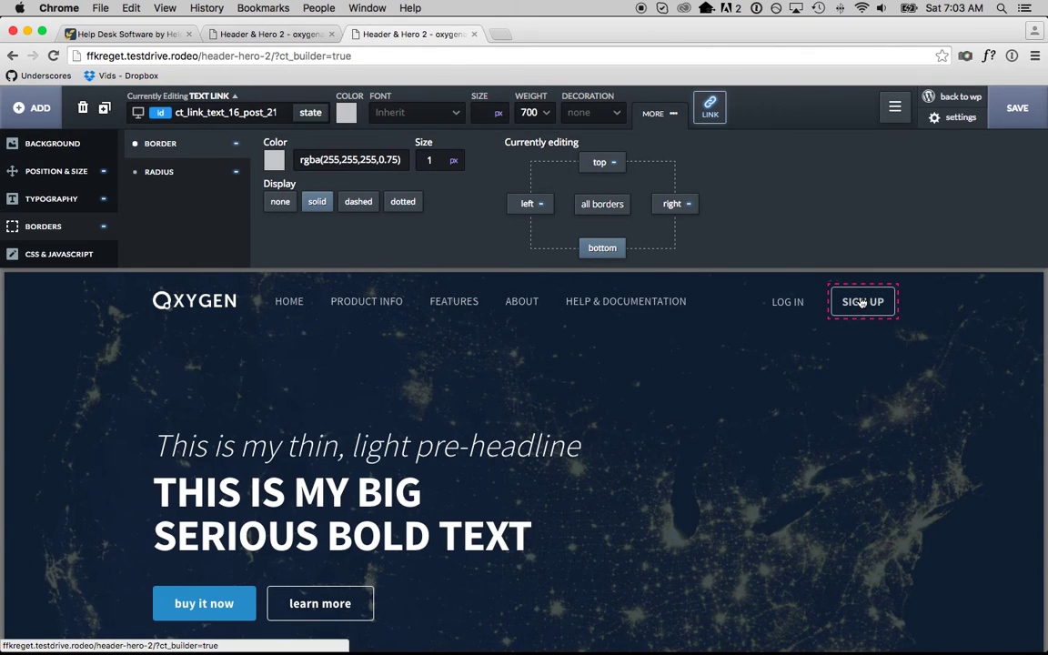
left_click(534, 112)
left_click(509, 228)
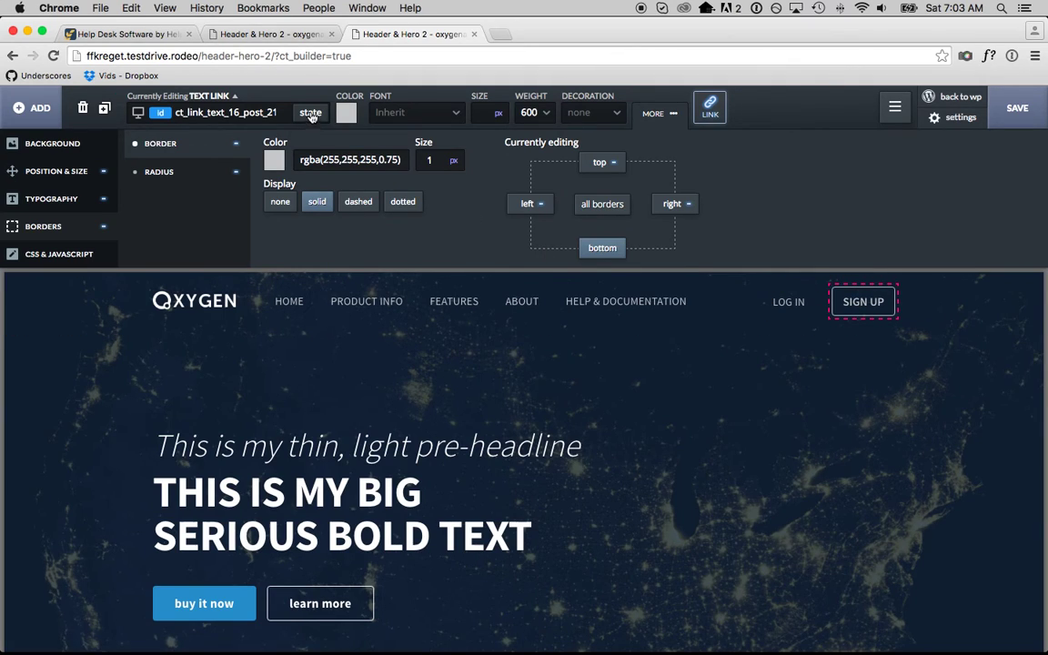
left_click(64, 254)
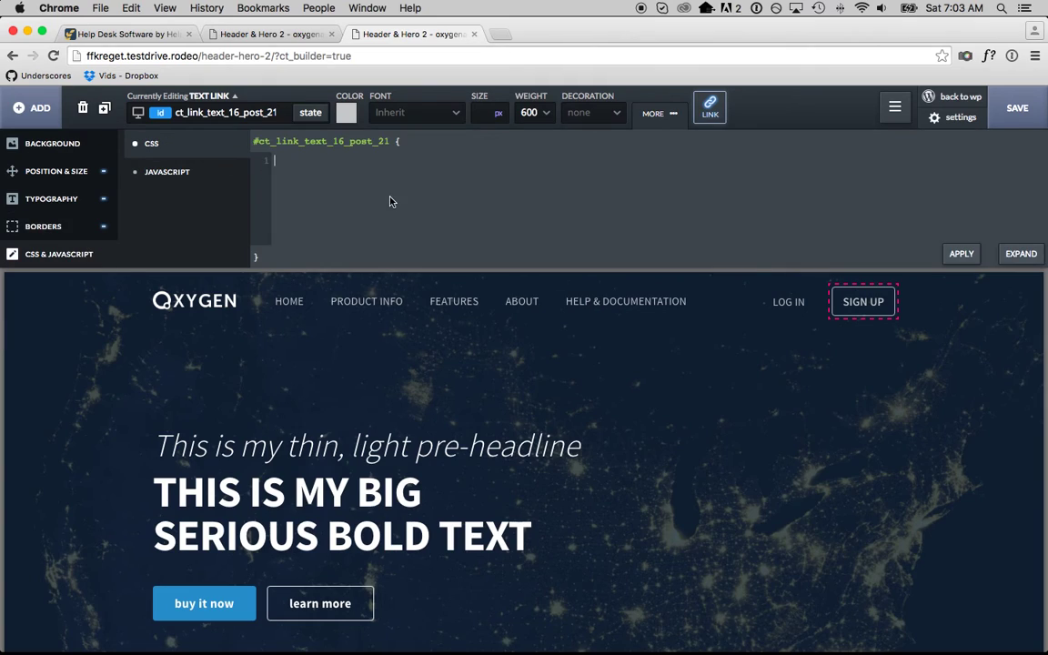
type("transition: .3s ease-in all;")
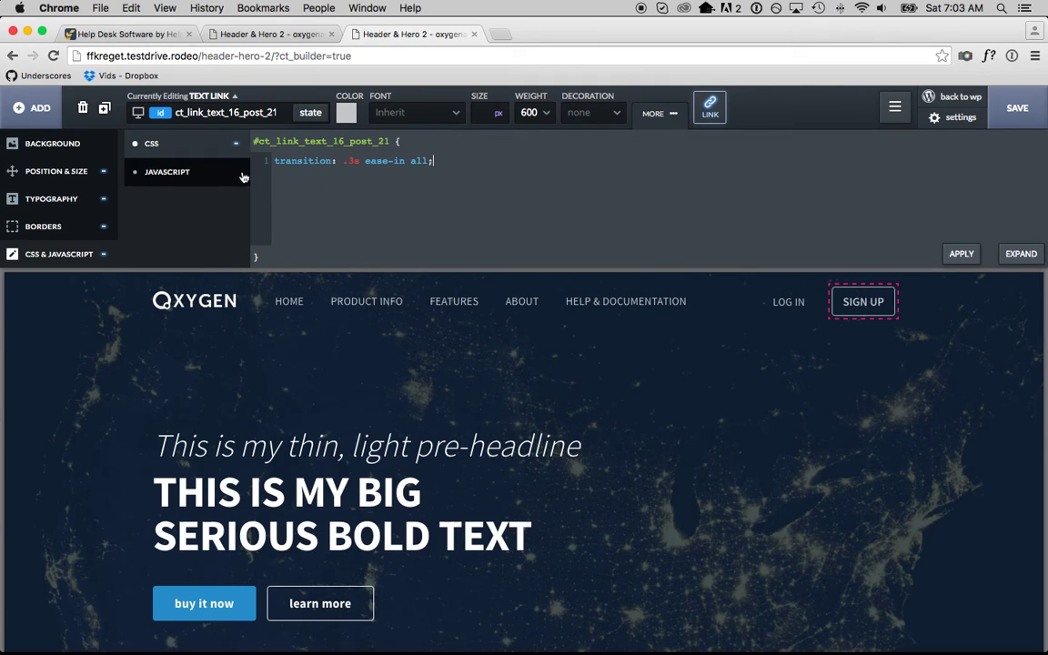
left_click(64, 143)
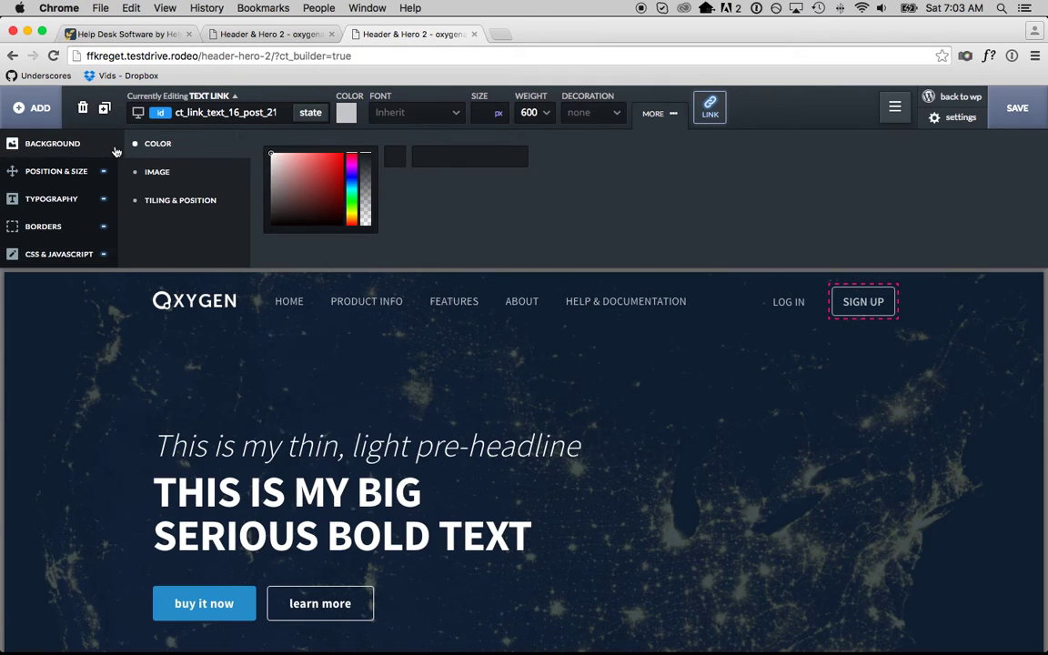
left_click(270, 168)
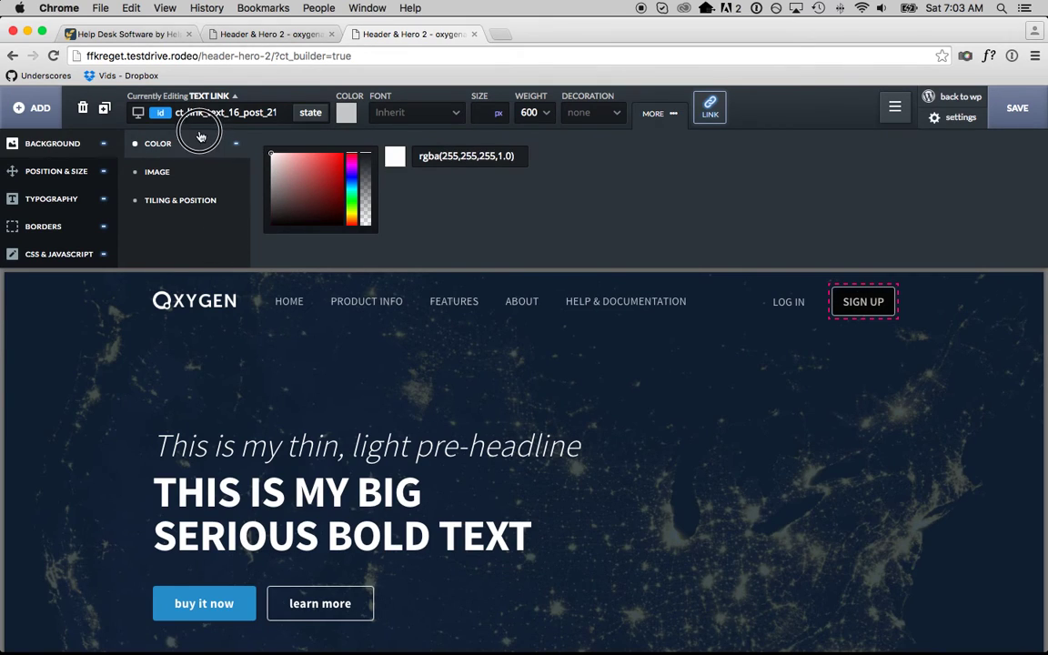
key("super+a")
key("BackSpace")
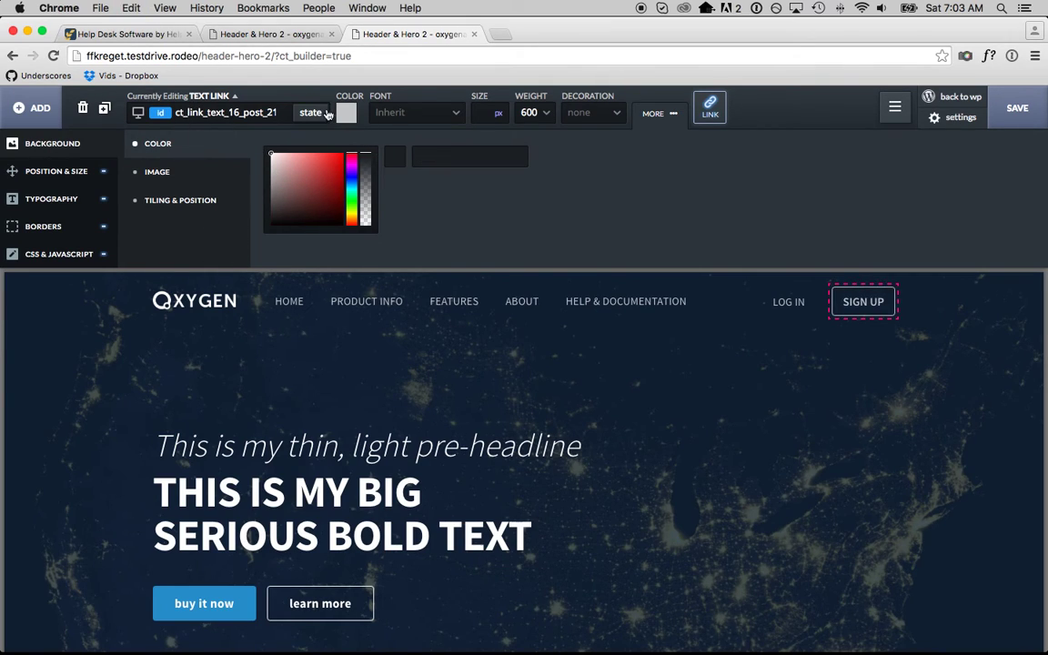
Give the Sign Up button's hover state a semi-transparent black background color, rgba(0,0,0,0.43)
left_click(309, 113)
left_click(270, 152)
left_click(270, 225)
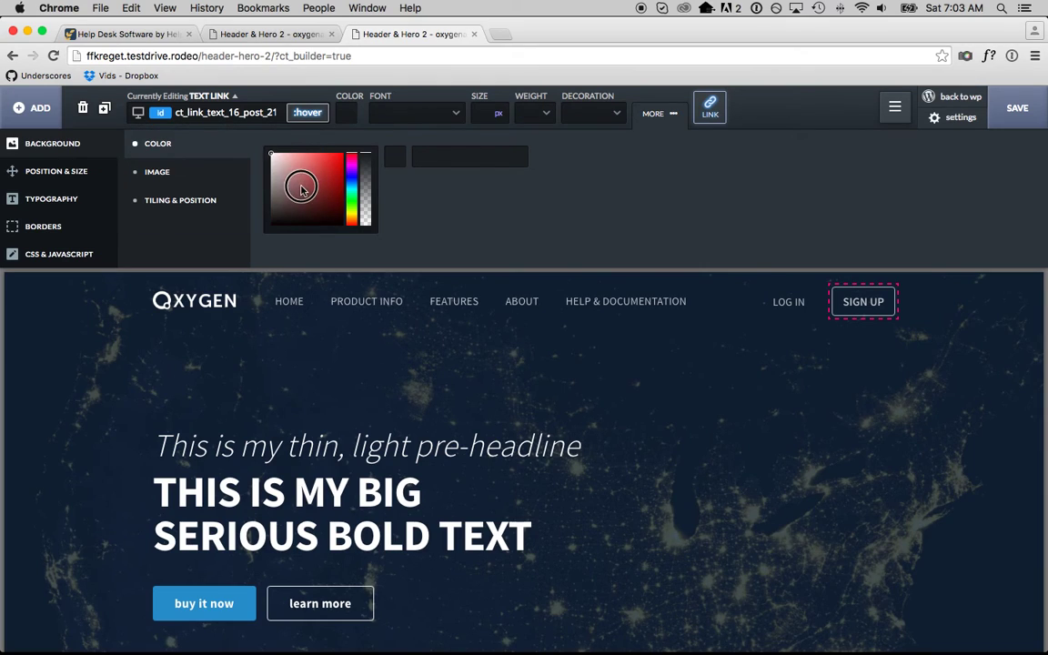
left_click_drag(365, 161, 365, 194)
left_click(753, 285)
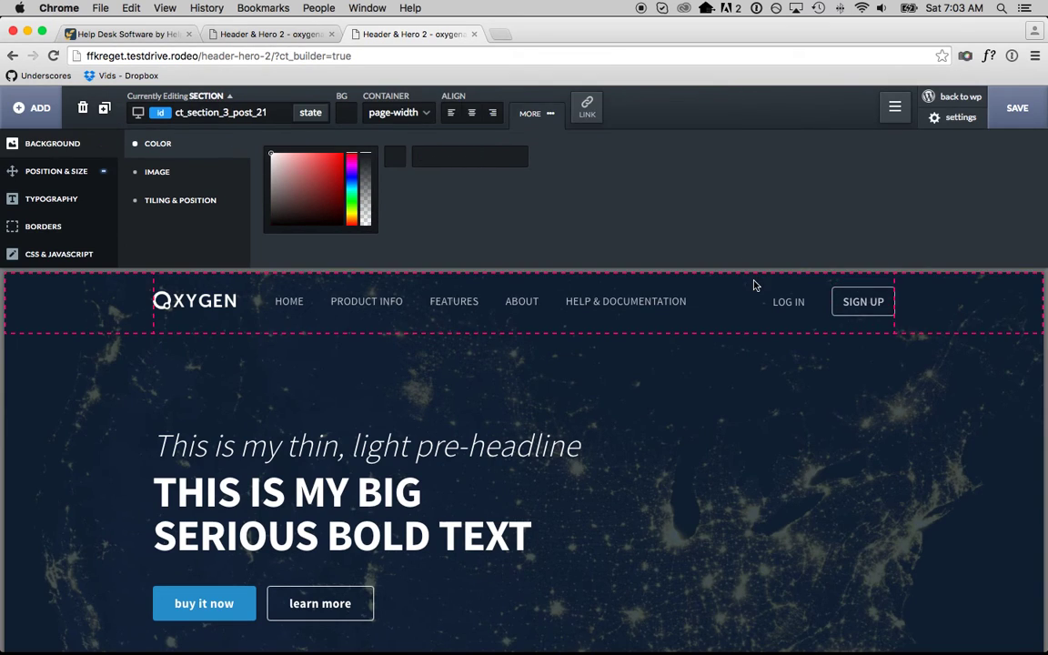
Copy the Sign Up button's hover background color, rgba(0,0,0,0.43), to the learn more button's hover state
left_click(863, 307)
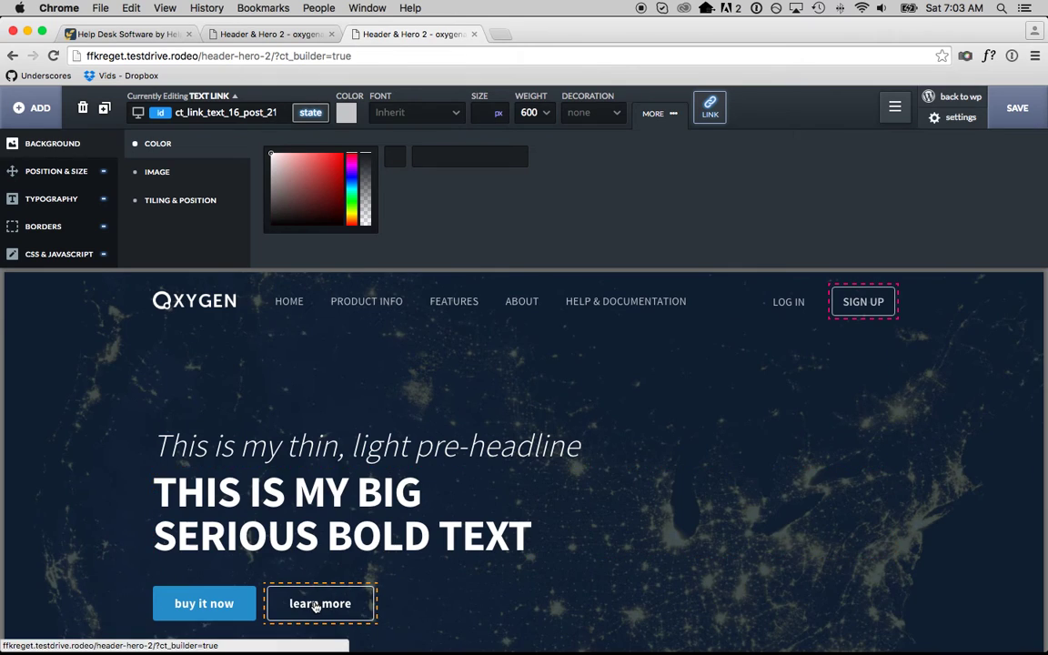
left_click(310, 112)
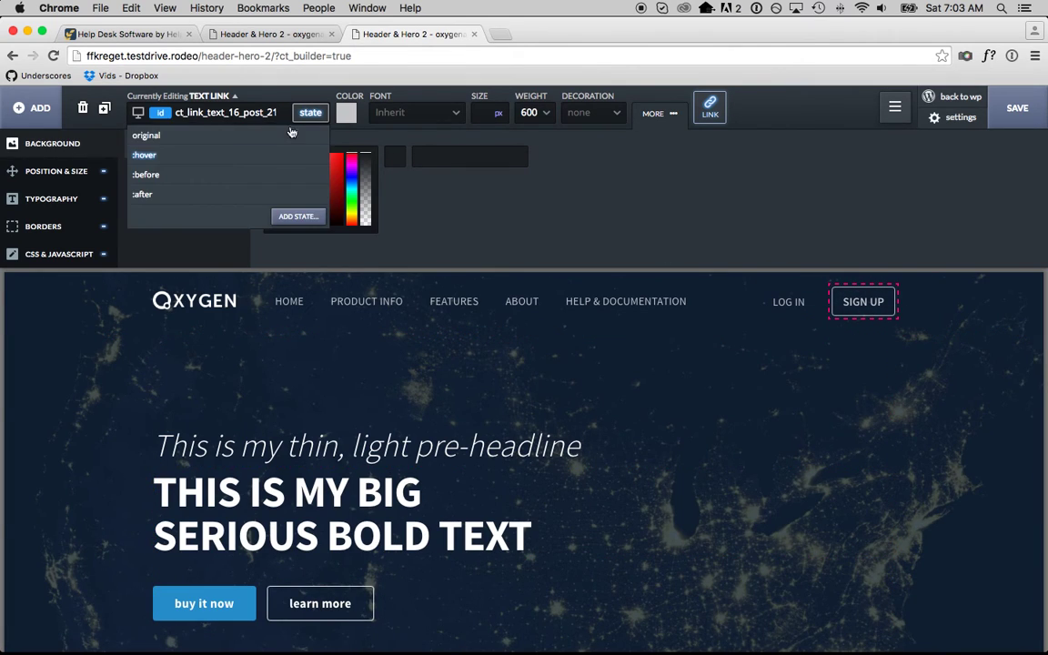
left_click(263, 160)
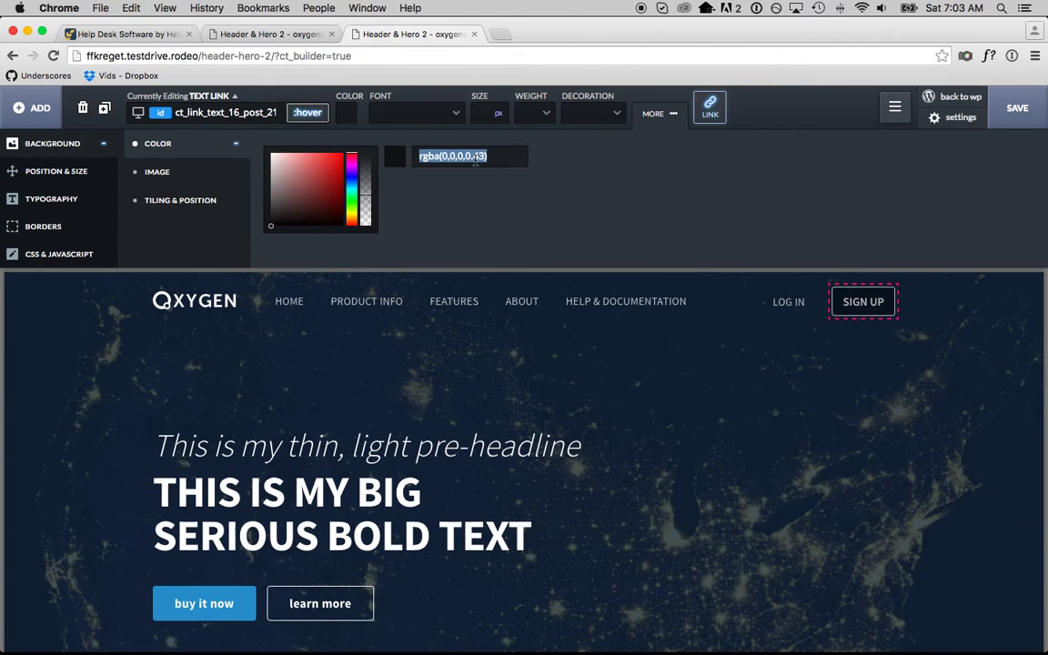
left_click(334, 605)
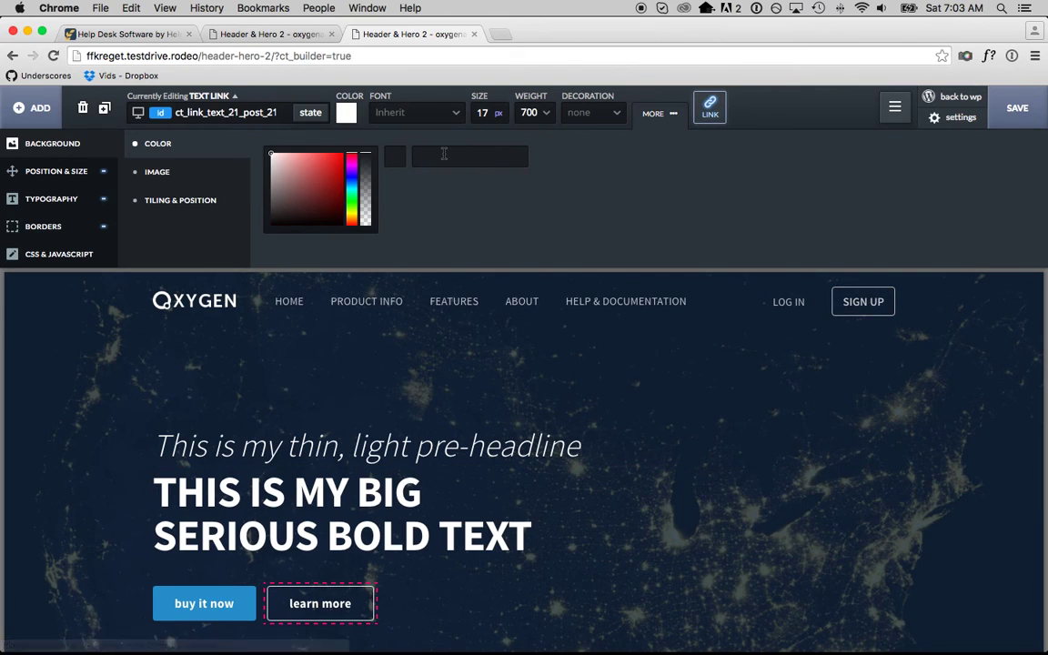
left_click(312, 113)
left_click(281, 155)
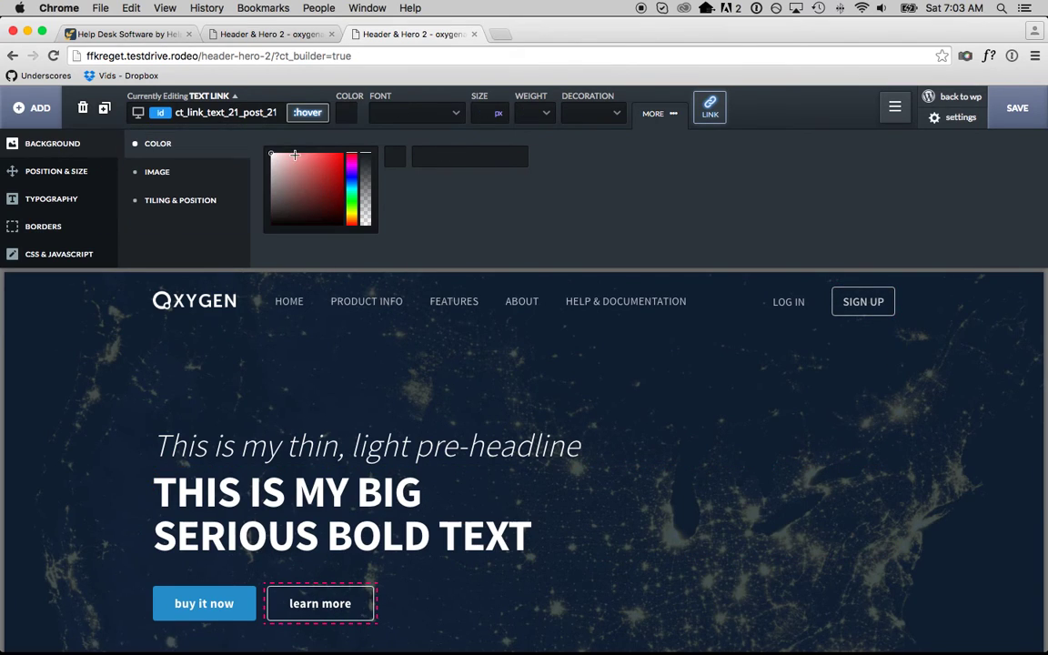
type("rgba(0,0,0,0.43)")
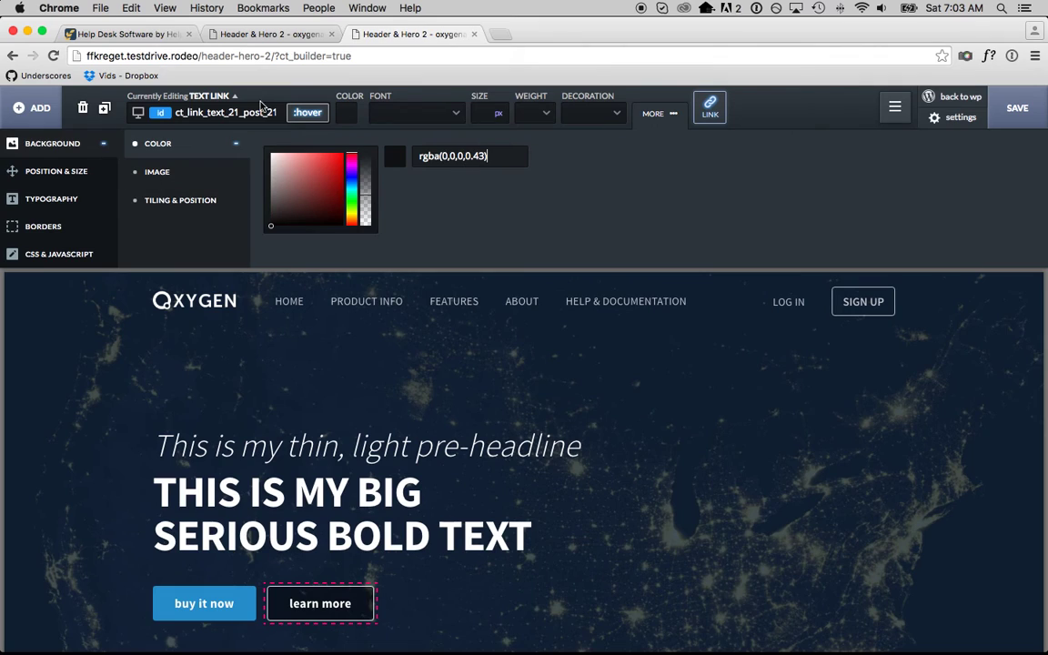
Copy the Sign Up button's custom CSS "transition: .3s ease-in all;" into the learn more button's original state
left_click(307, 112)
left_click(240, 132)
left_click(82, 251)
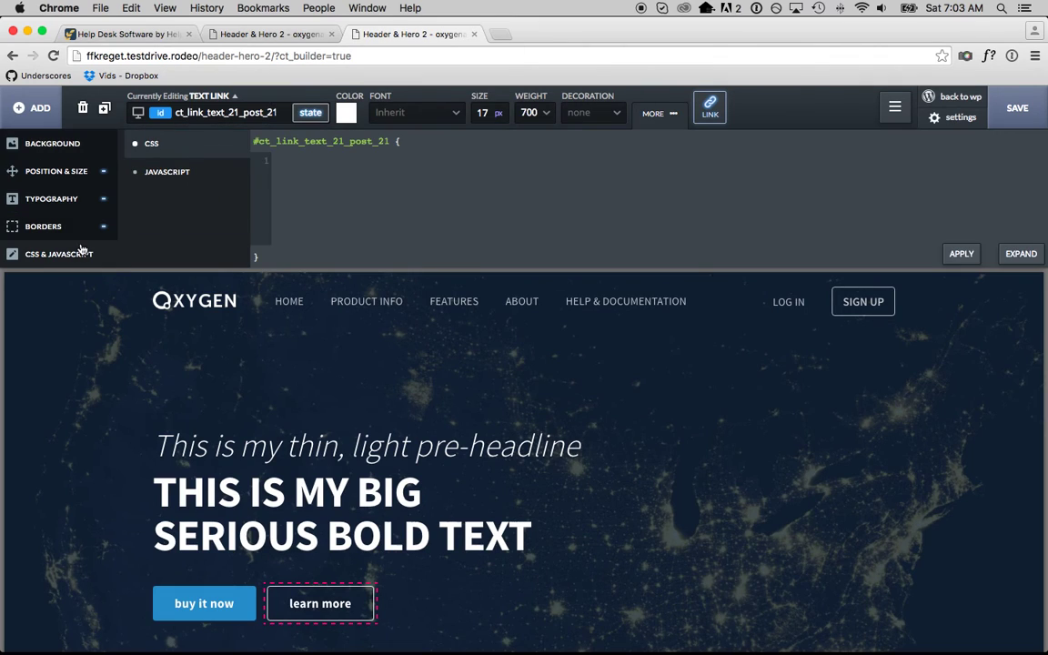
type("trans")
left_click(890, 300)
key("super+a")
key("super+c")
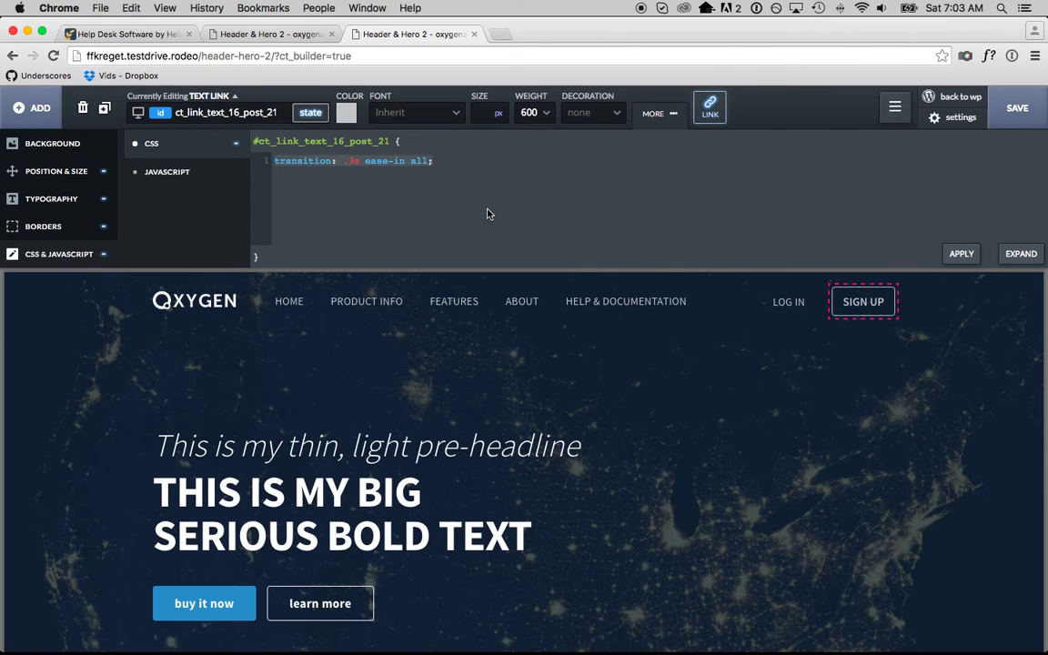
left_click(321, 604)
left_click(353, 223)
key("super+v")
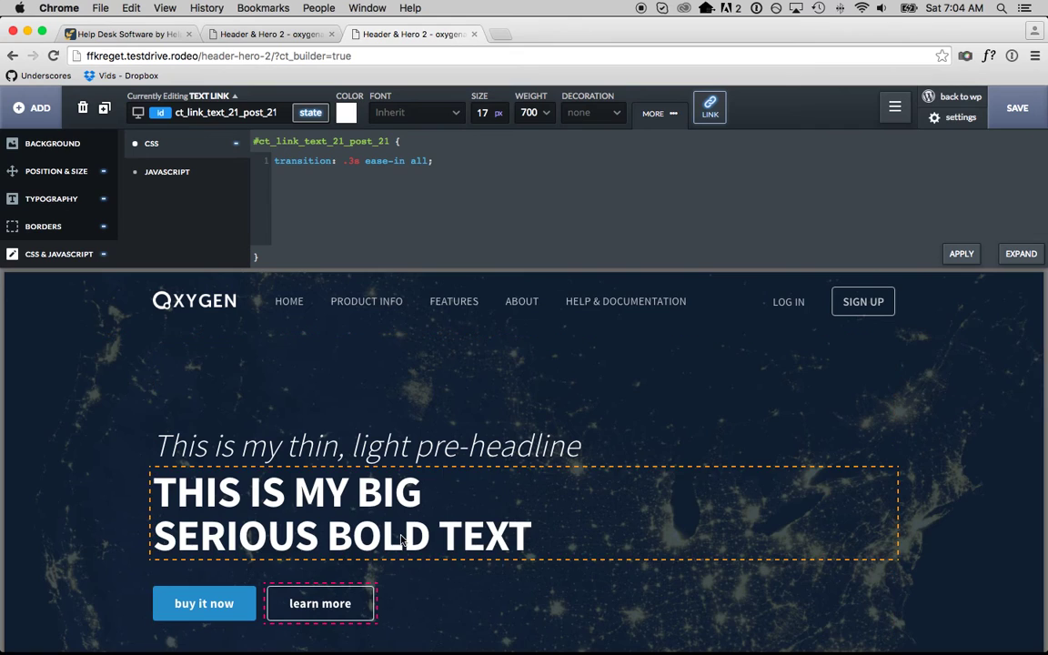
left_click(361, 482)
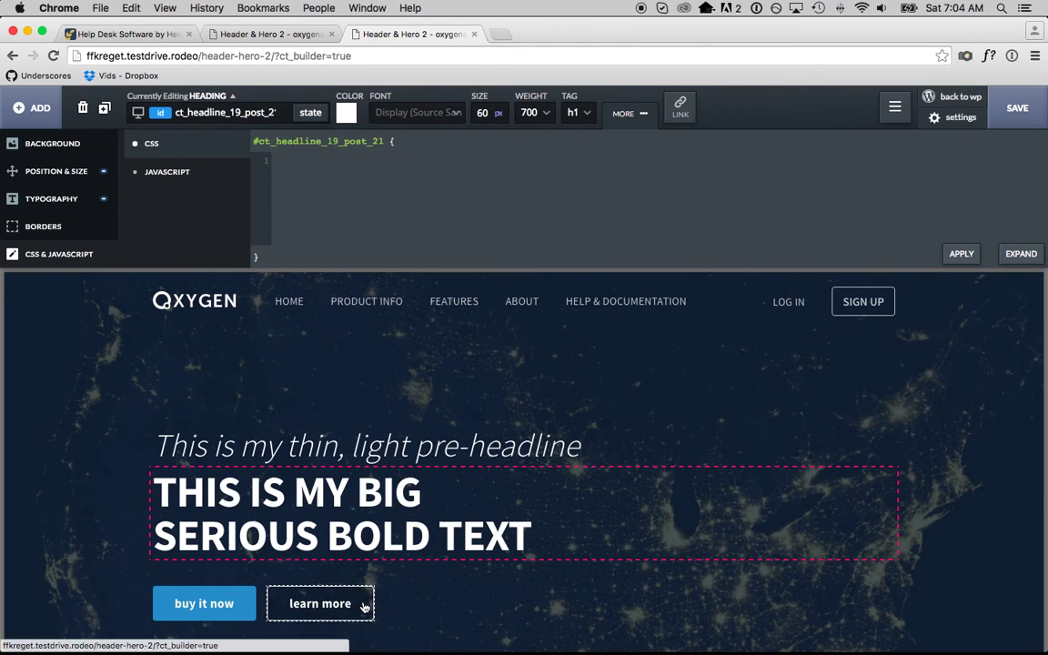
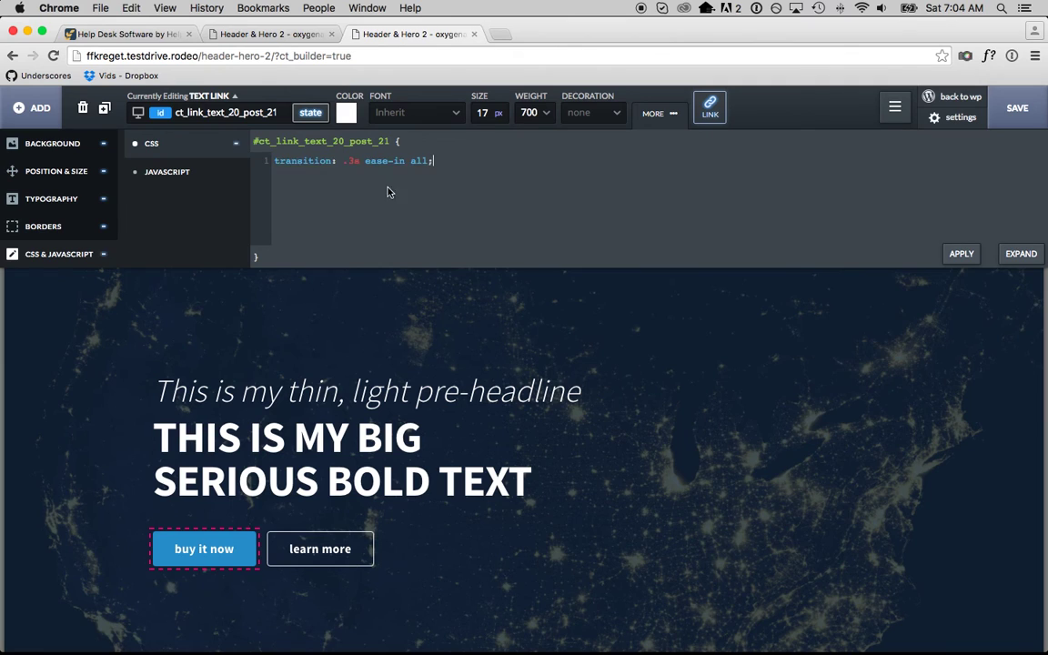
Apply the buy it now button's custom CSS and save, refreshing the published page with the changes
left_click(962, 253)
left_click(1014, 112)
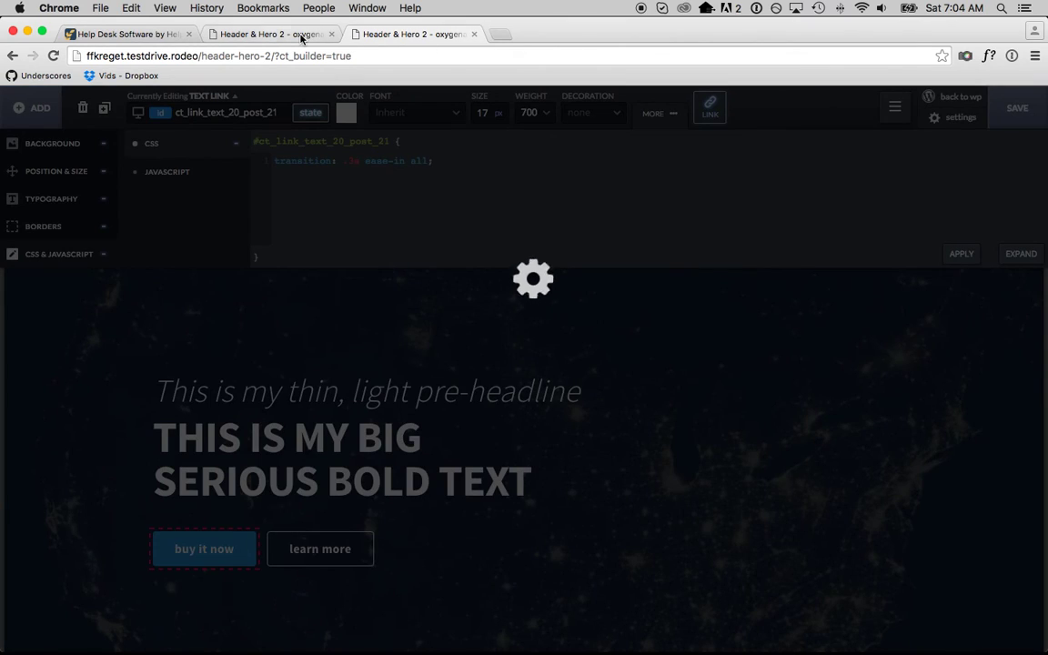
left_click(273, 34)
key("super+r")
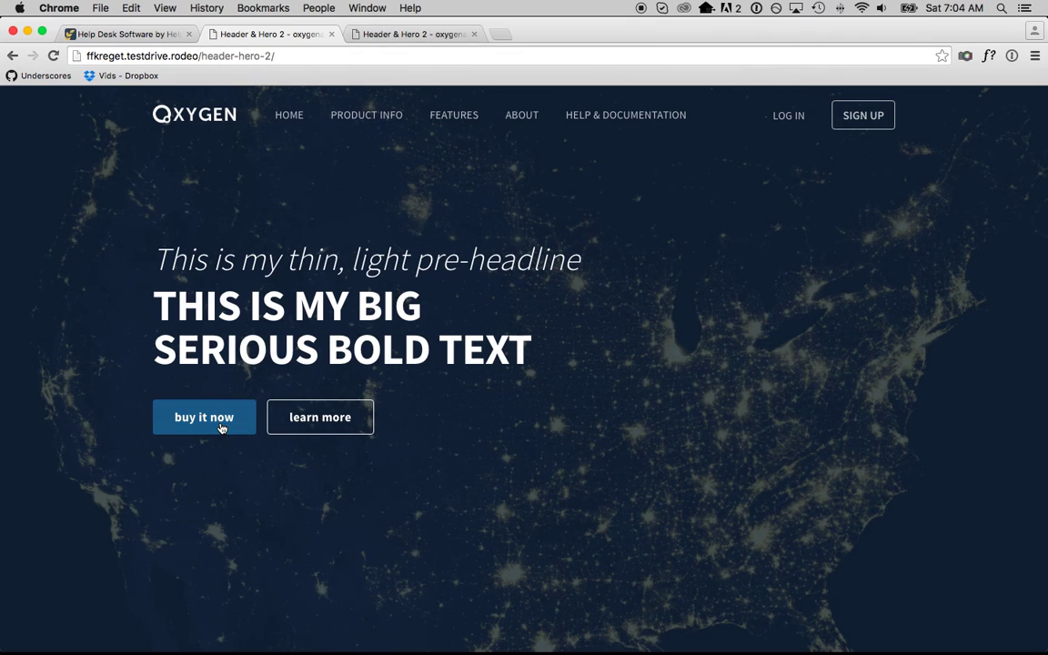
Compare the published page's header, links and buttons with the original Help Scout homepage
key("super+1")
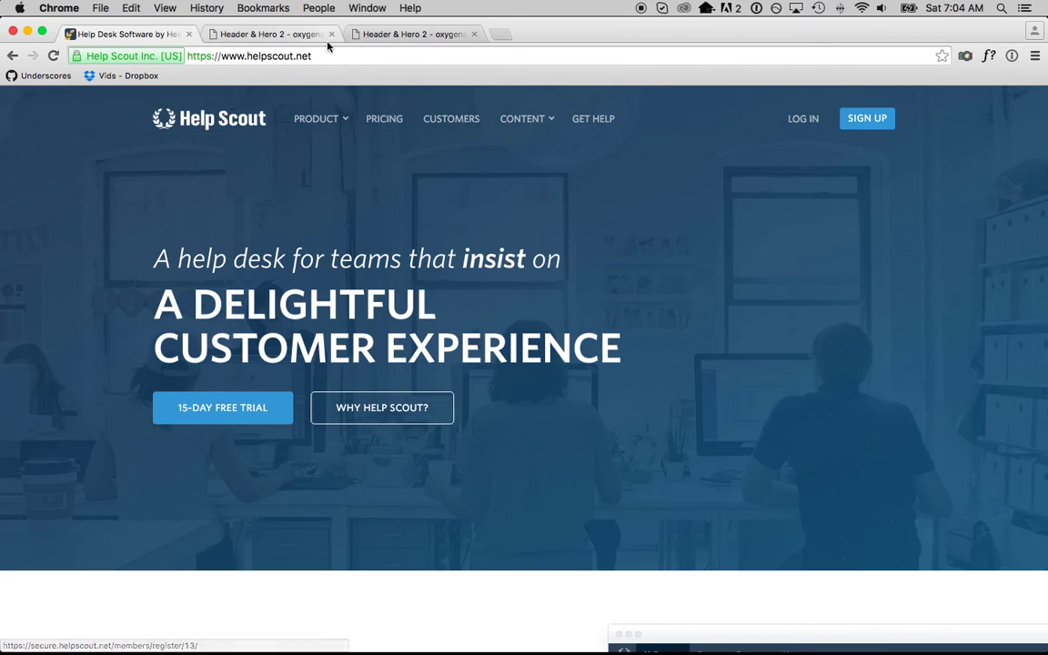
left_click(266, 34)
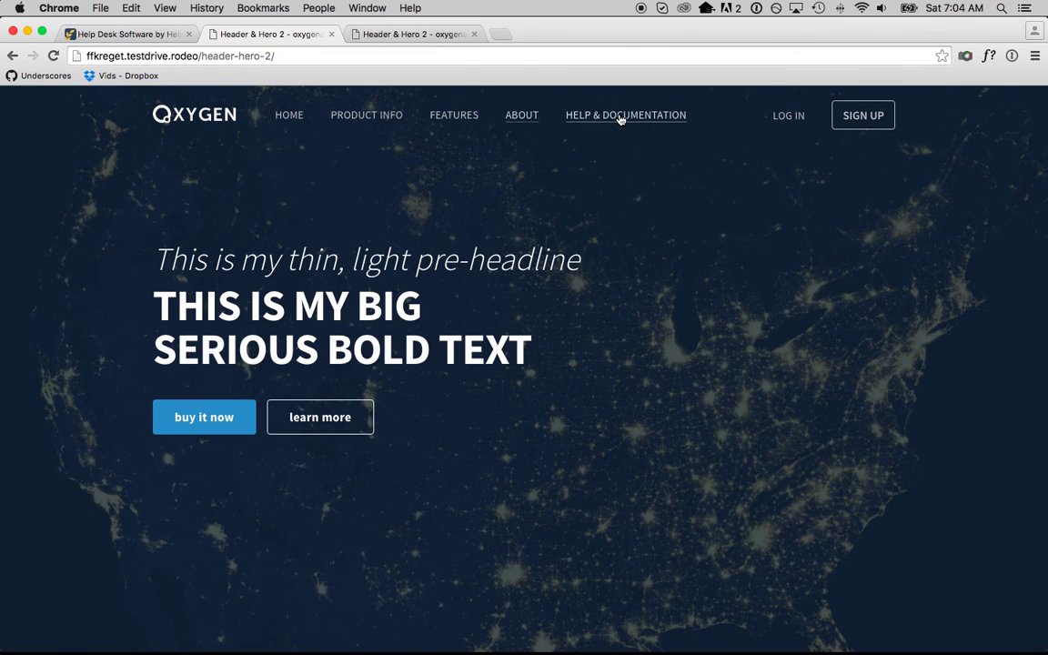
left_click(166, 40)
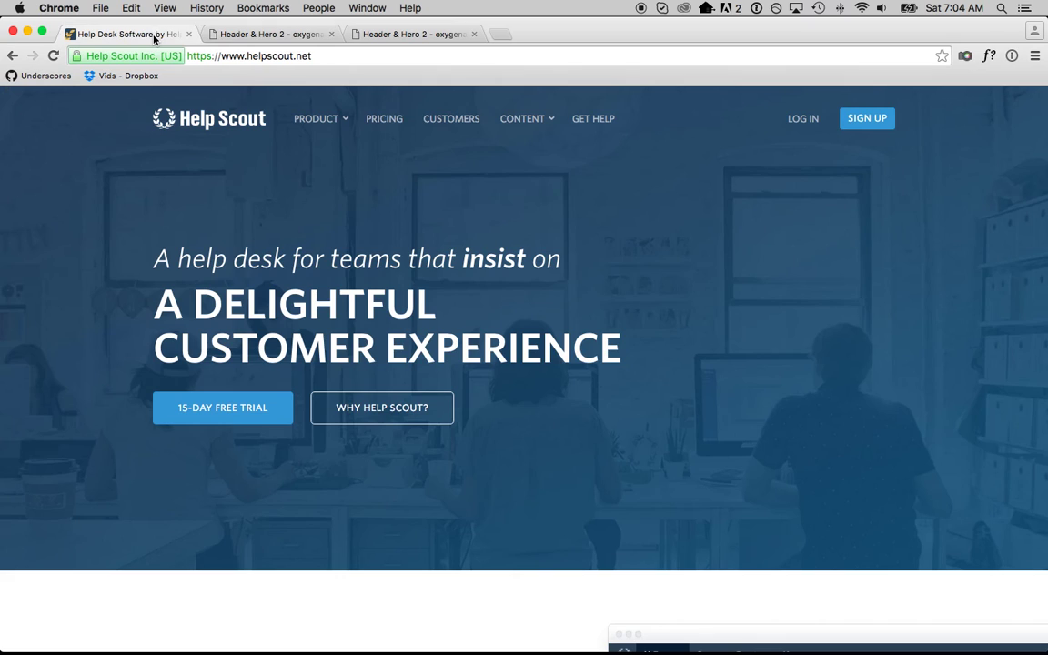
left_click(233, 34)
left_click(122, 33)
left_click(245, 33)
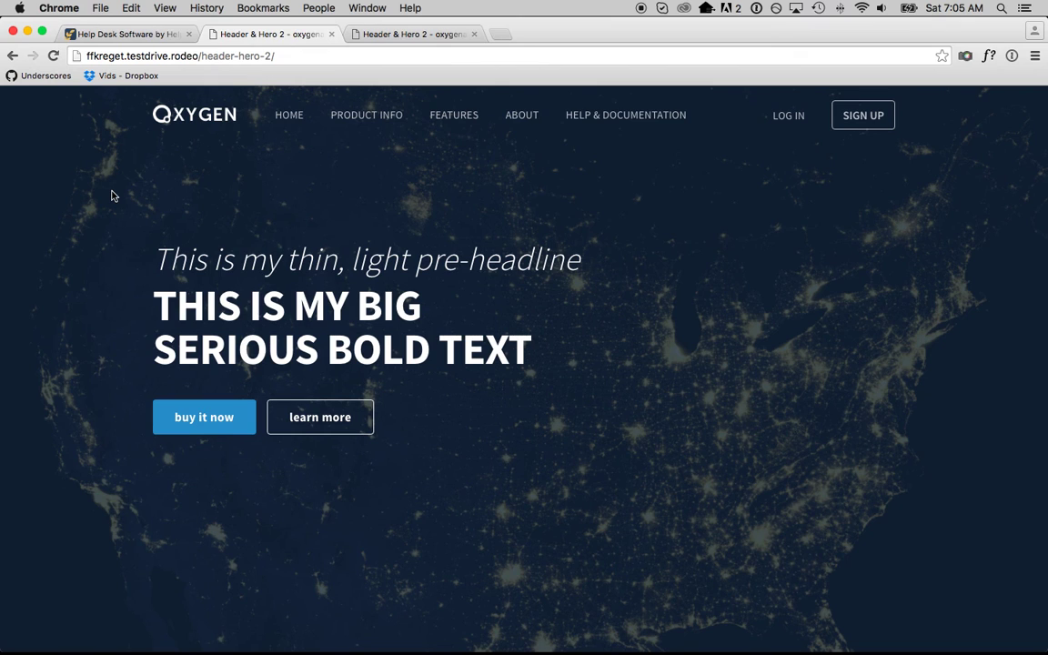
Return to the builder and browse the Components and Design Sets libraries of addable elements
left_click(368, 34)
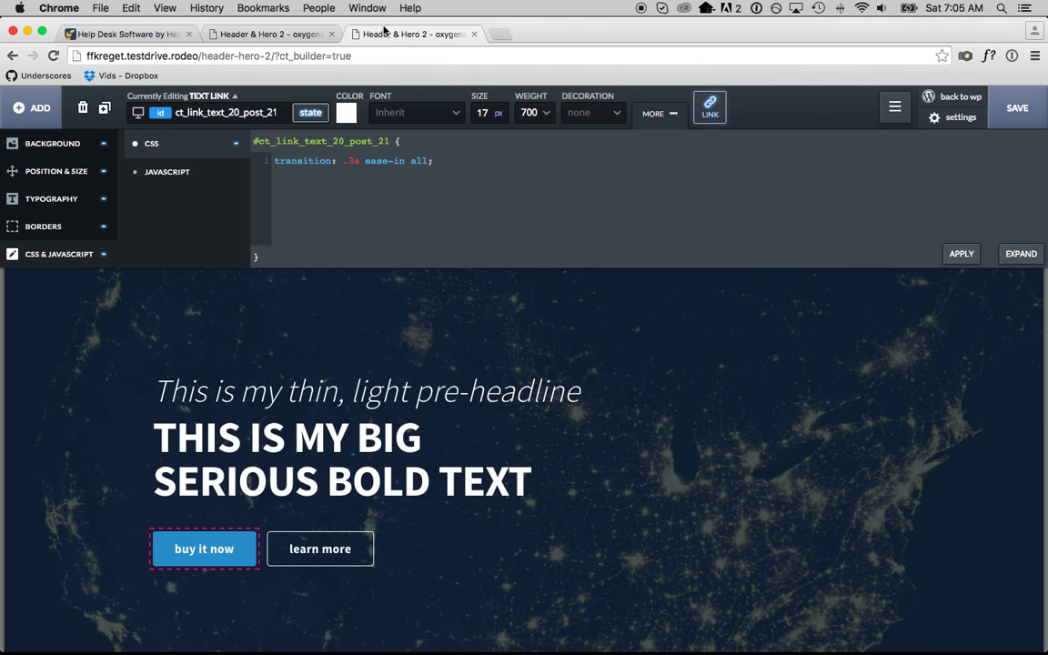
left_click(15, 108)
left_click(90, 227)
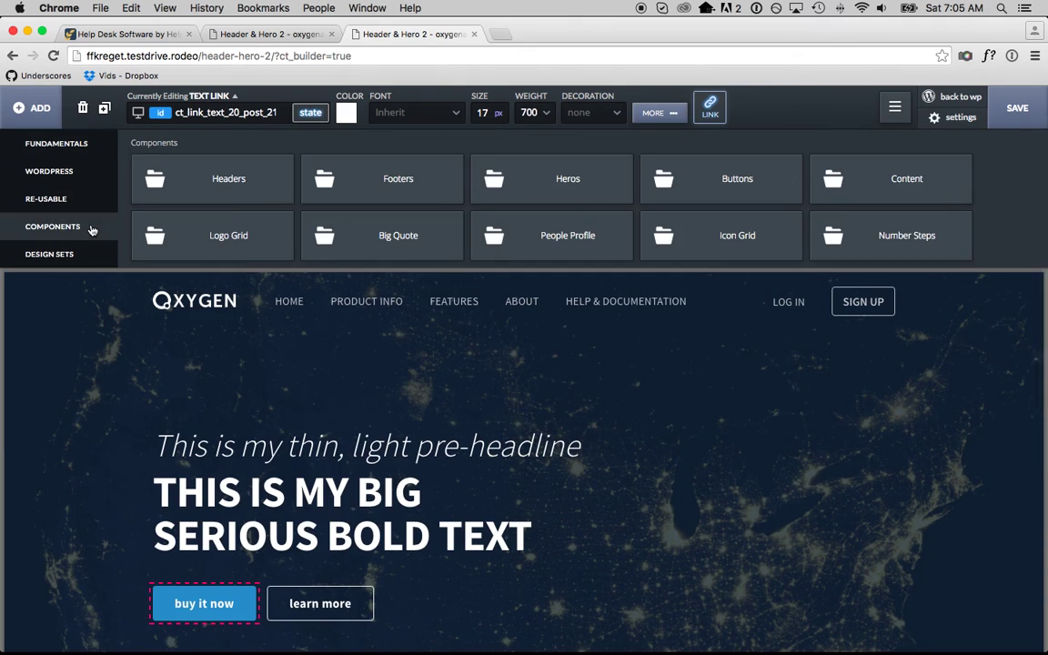
left_click(50, 255)
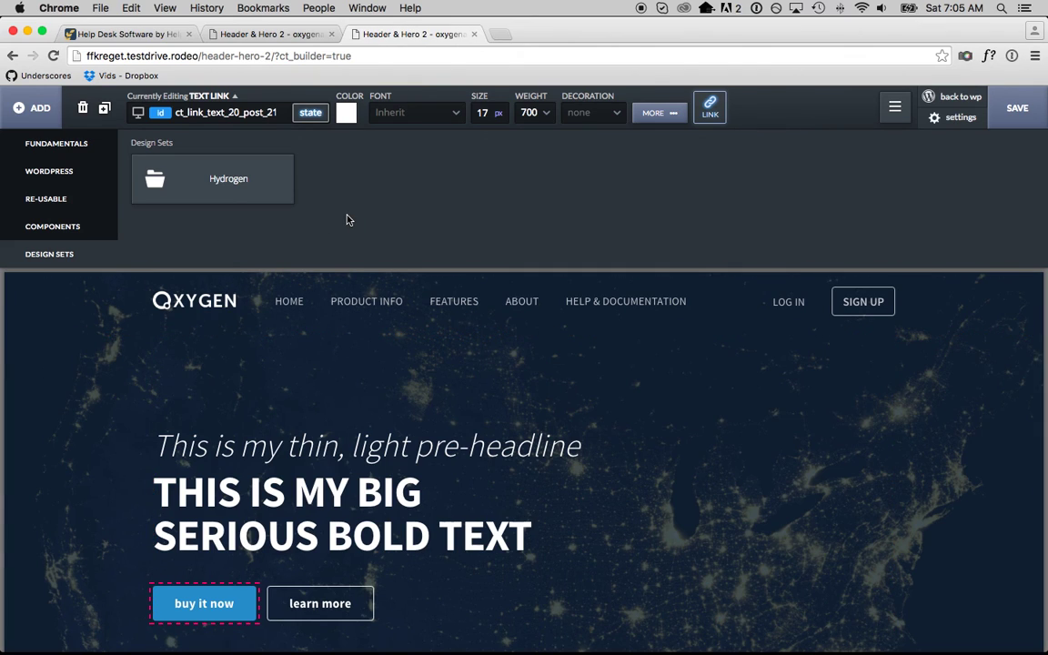
View the demo sign-up page at oxygenapp.com/try in a new tab, and return to the builder's hero section
key("ctrl+t")
type("oxygenapp.com/")
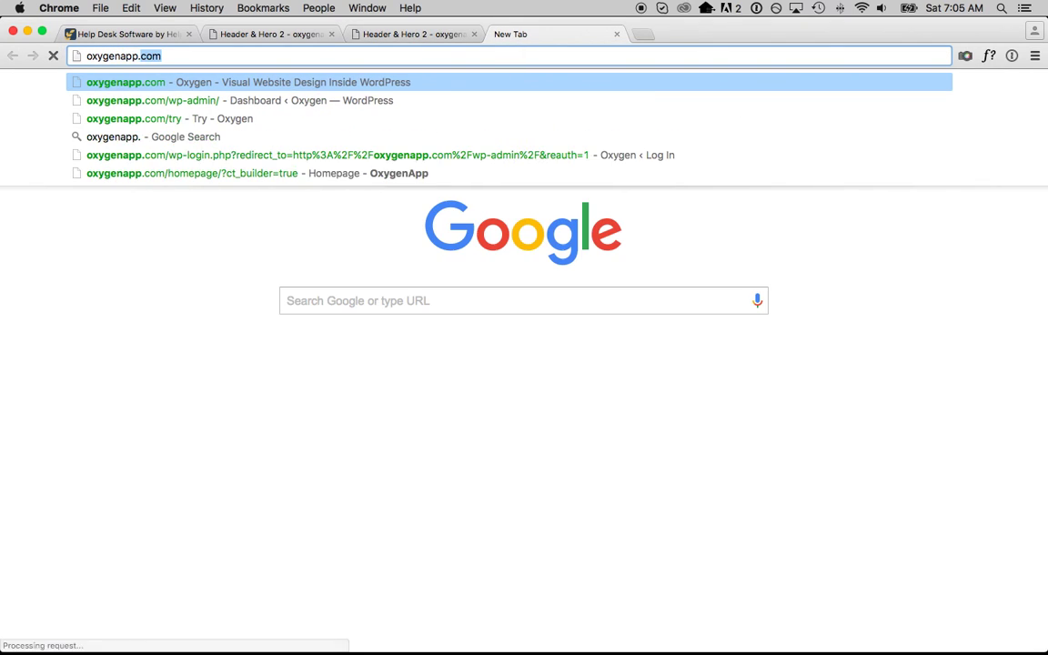
type("try")
key("Return")
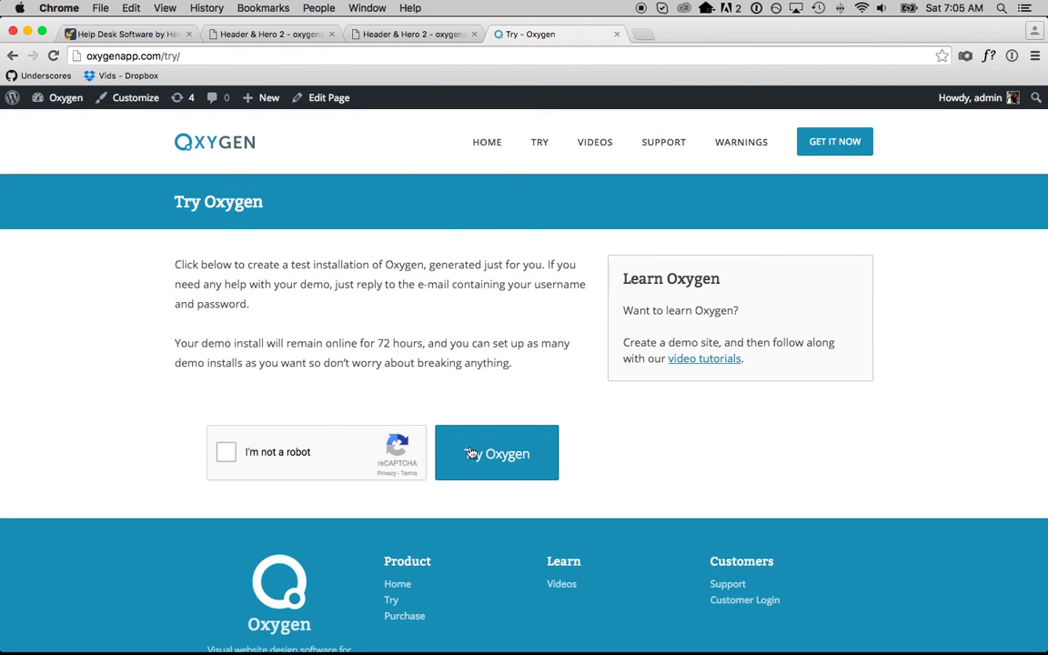
left_click(353, 30)
left_click(391, 364)
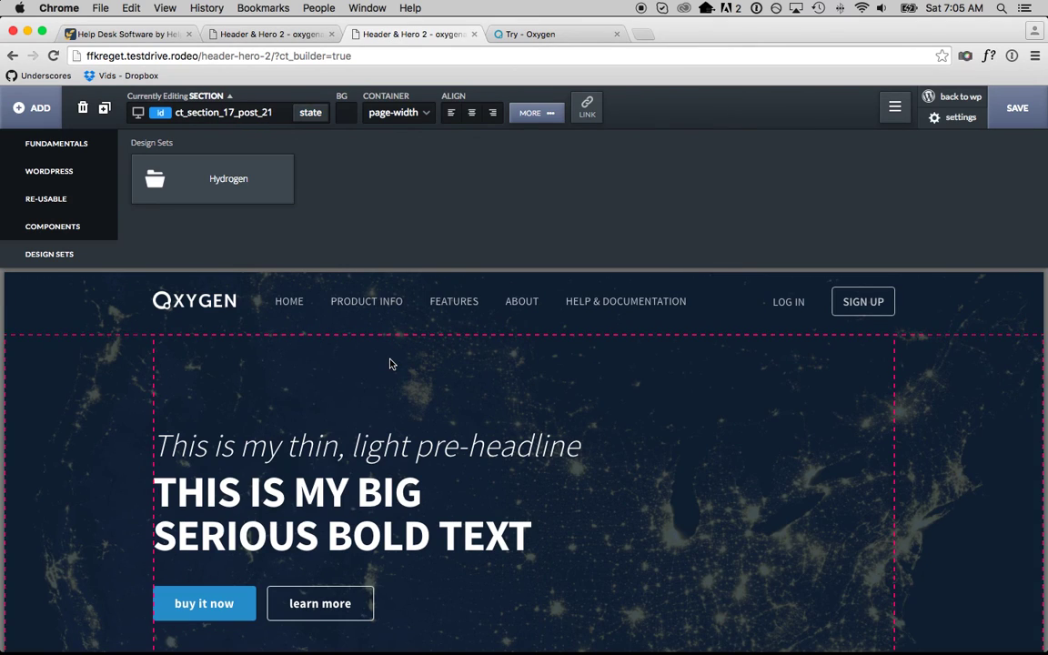